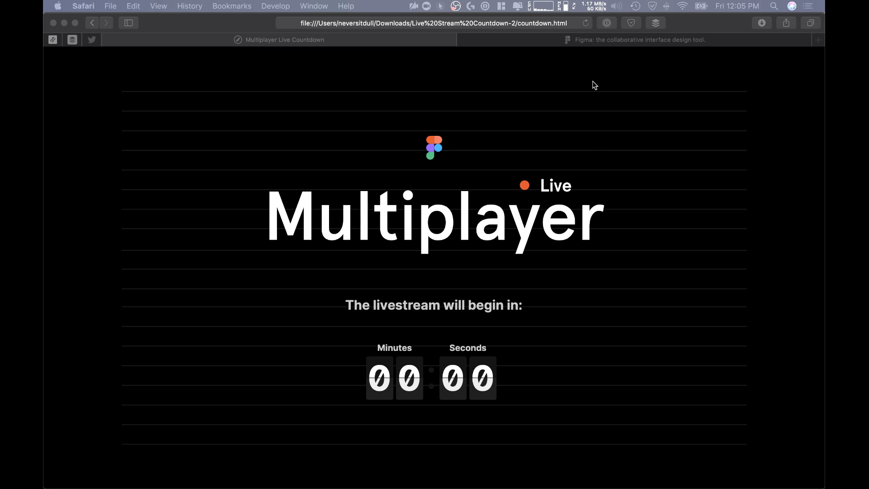
Step: Look over the introduction and the featured brands on the Figma home page
{"action": "left_click", "coordinate": [579, 41]}
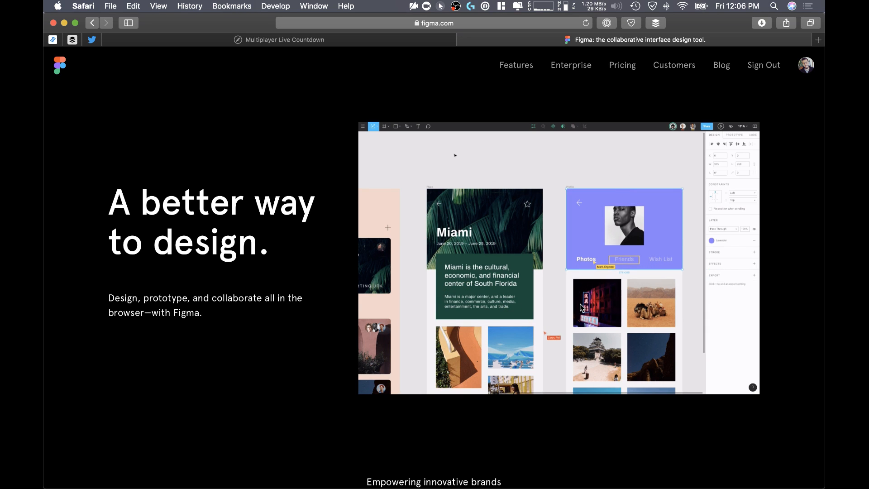
{"action": "scroll", "coordinate": [581, 308], "scroll_direction": "down", "scroll_amount": 2}
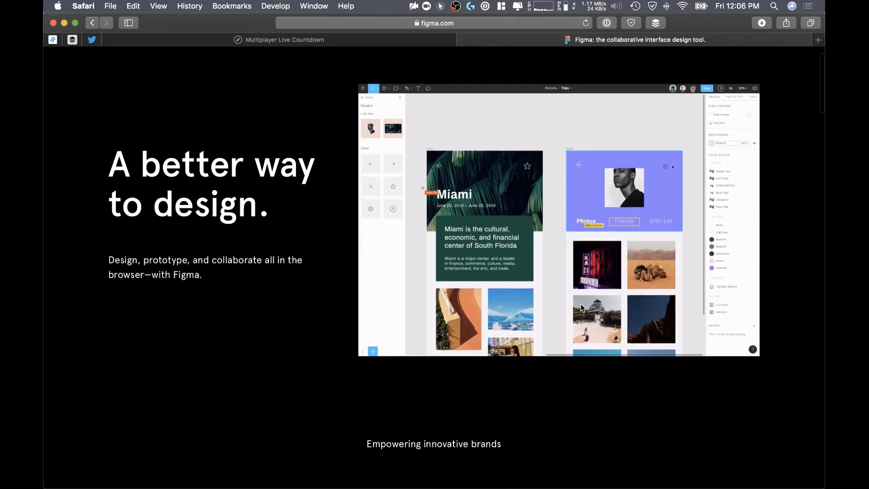
{"action": "scroll", "coordinate": [581, 307], "scroll_direction": "up", "scroll_amount": 2}
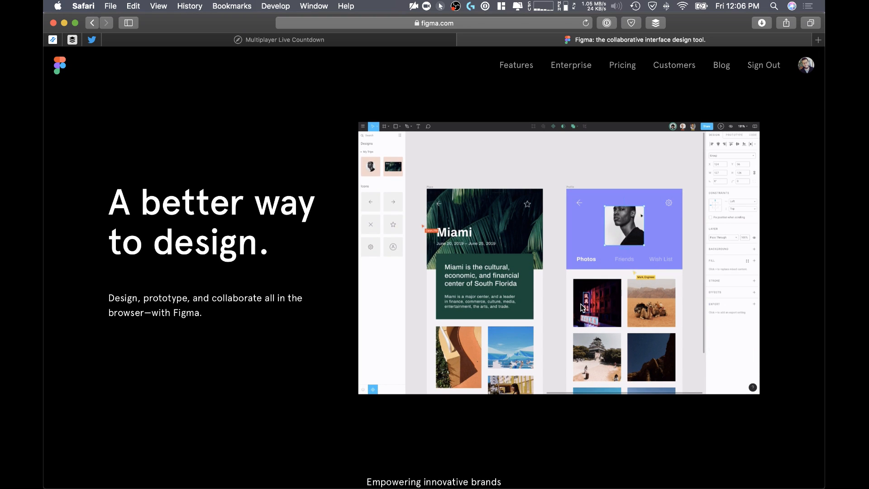
{"action": "scroll", "coordinate": [527, 309], "scroll_direction": "down", "scroll_amount": 5}
{"action": "scroll", "coordinate": [528, 309], "scroll_direction": "down", "scroll_amount": 5}
{"action": "scroll", "coordinate": [527, 309], "scroll_direction": "up", "scroll_amount": 6}
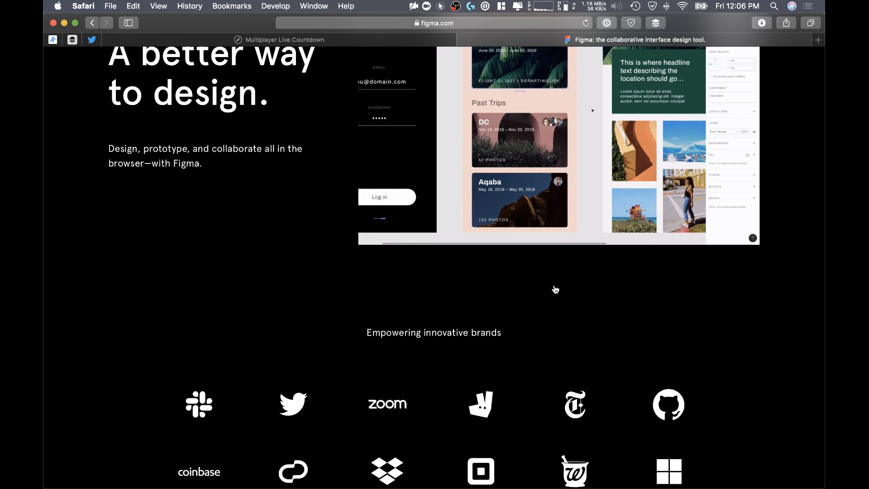
Step: Switch to the Figma desktop app and review the design, prototype and code settings of the empty Basics page
{"action": "key", "text": "super+Tab"}
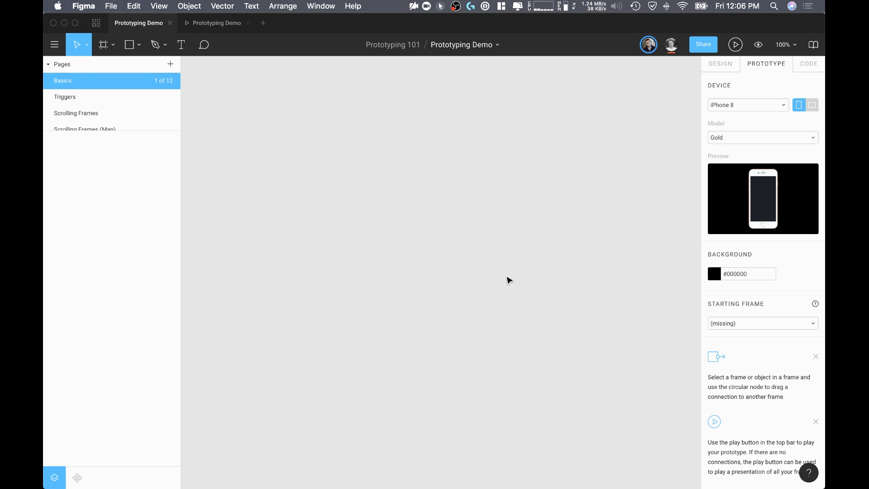
{"action": "left_click", "coordinate": [720, 66]}
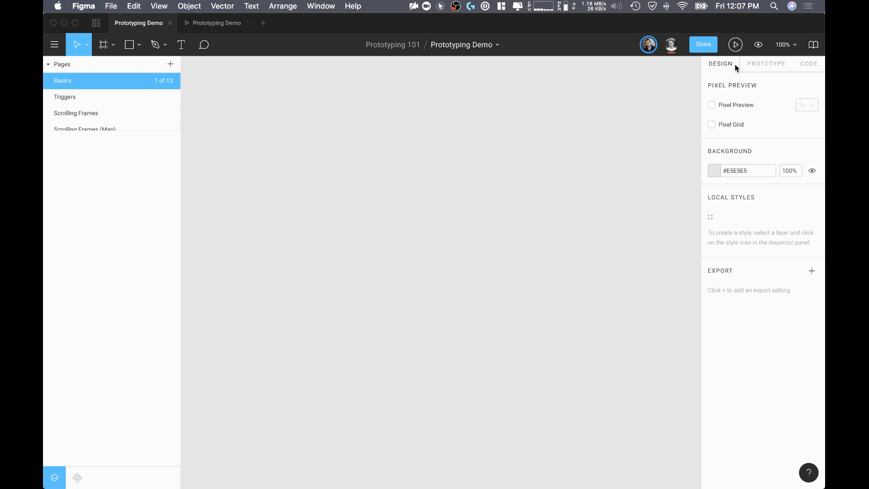
{"action": "left_click", "coordinate": [760, 63]}
{"action": "left_click", "coordinate": [806, 63]}
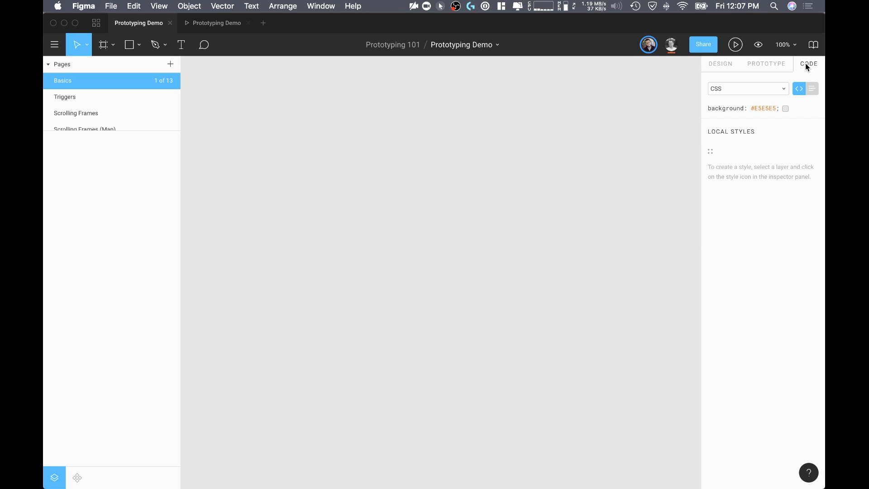
{"action": "left_click", "coordinate": [722, 64]}
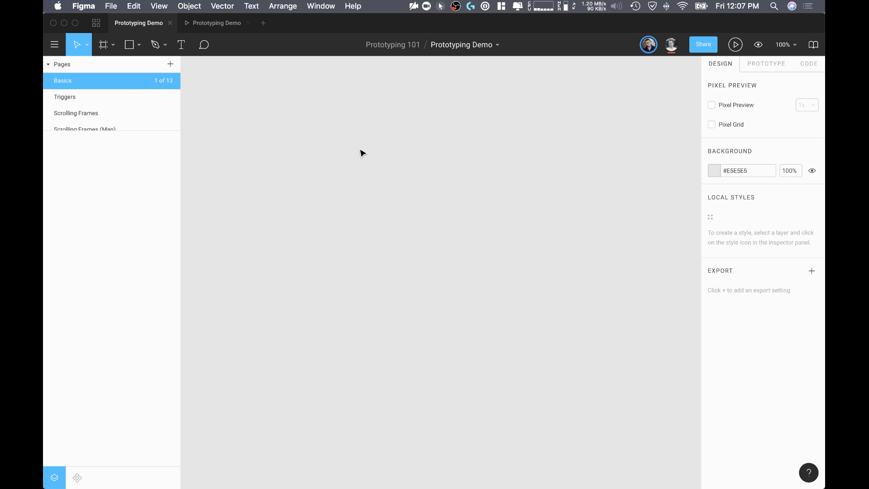
Step: Draw a square of about 350 by 350 on the empty Basics page and shift it slightly
{"action": "key", "text": "r"}
{"action": "left_click_drag", "start_coordinate": [334, 136], "coordinate": [524, 326]}
{"action": "left_click", "coordinate": [634, 324]}
{"action": "left_click_drag", "start_coordinate": [503, 269], "coordinate": [466, 283]}
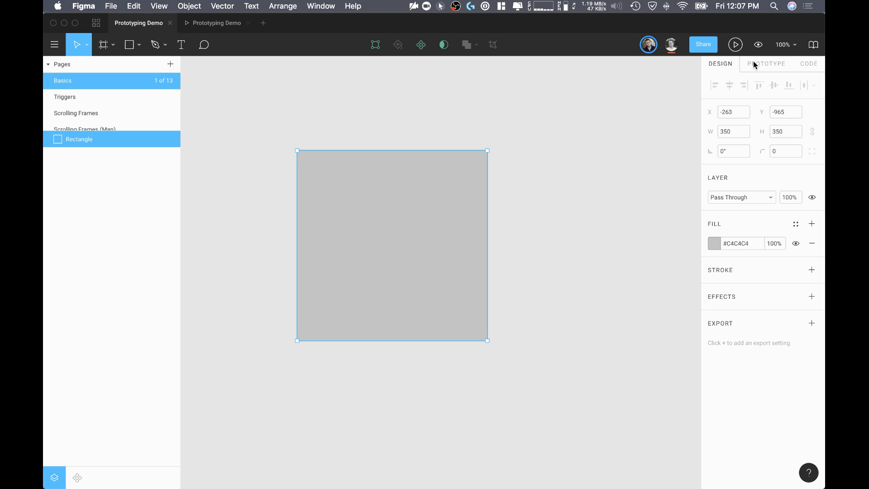
Step: Compare the prototype settings with and without the rectangle selected, and delete the rectangle
{"action": "left_click", "coordinate": [764, 63]}
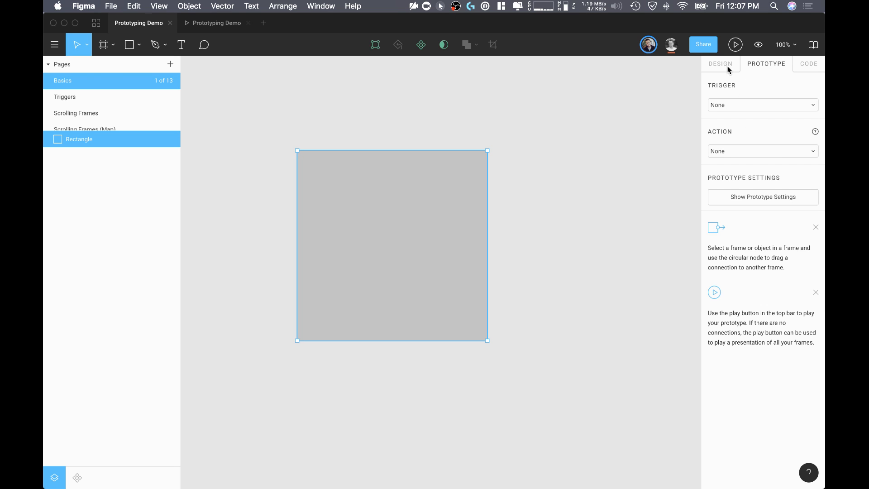
{"action": "left_click", "coordinate": [608, 136]}
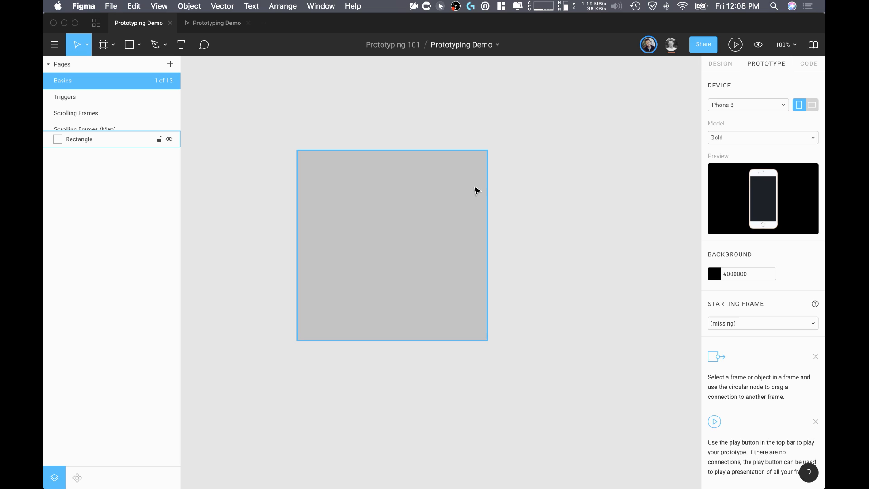
{"action": "left_click", "coordinate": [409, 219]}
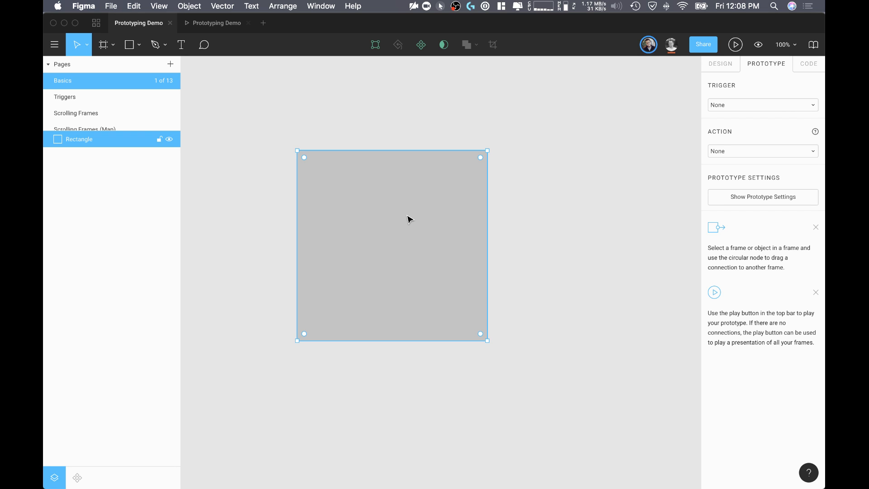
{"action": "key", "text": "Delete"}
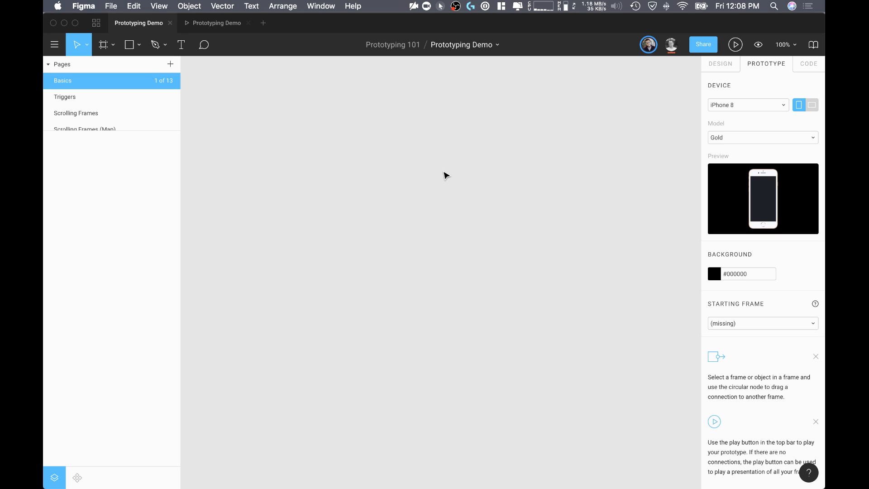
Step: Draw a square frame of about 279 by 279 on the empty canvas and move it slightly sideways
{"action": "key", "text": "f"}
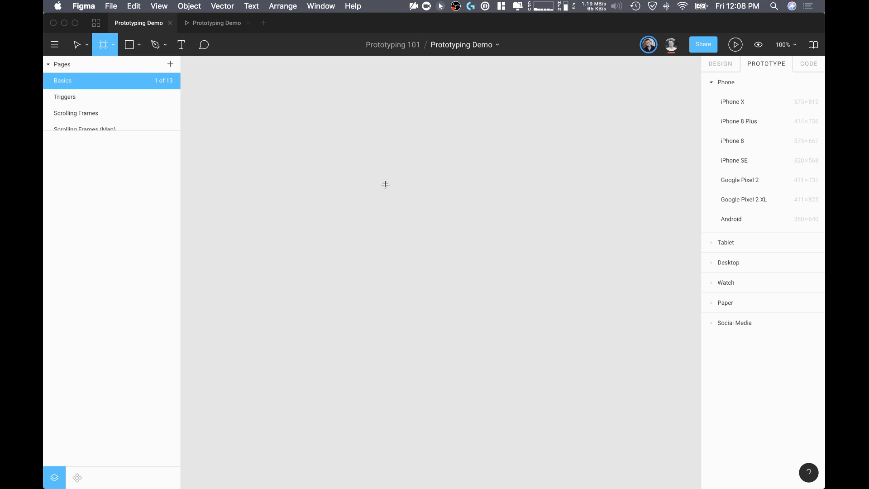
{"action": "left_click_drag", "start_coordinate": [375, 169], "coordinate": [527, 320]}
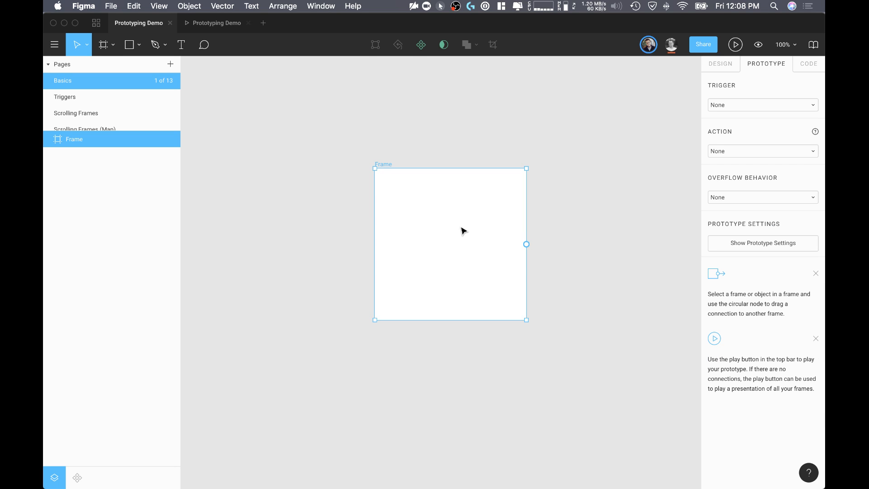
{"action": "left_click_drag", "start_coordinate": [461, 229], "coordinate": [429, 231]}
{"action": "left_click", "coordinate": [510, 213]}
{"action": "left_click", "coordinate": [453, 218]}
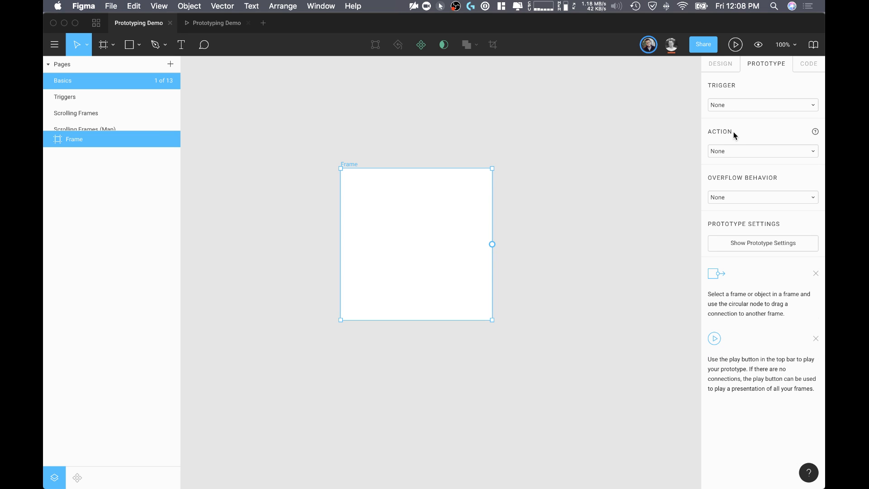
Step: Resize the frame to the iPhone 8 preset, 375×667
{"action": "left_click", "coordinate": [720, 62]}
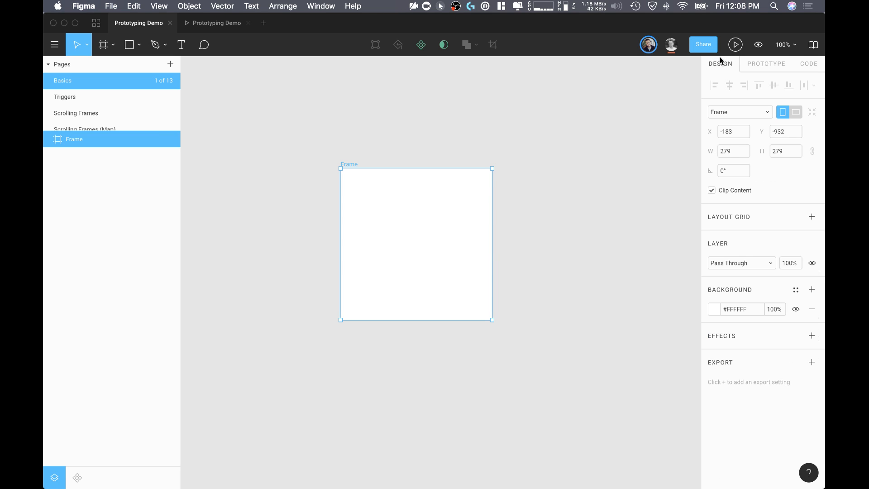
{"action": "left_click", "coordinate": [738, 112]}
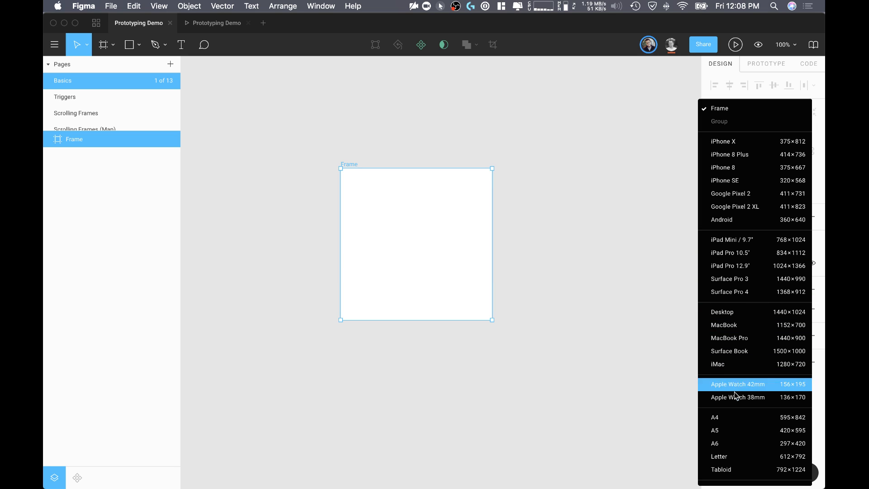
{"action": "scroll", "coordinate": [740, 436], "scroll_direction": "down", "scroll_amount": 3}
{"action": "scroll", "coordinate": [743, 439], "scroll_direction": "down", "scroll_amount": 1}
{"action": "scroll", "coordinate": [731, 175], "scroll_direction": "up", "scroll_amount": 3}
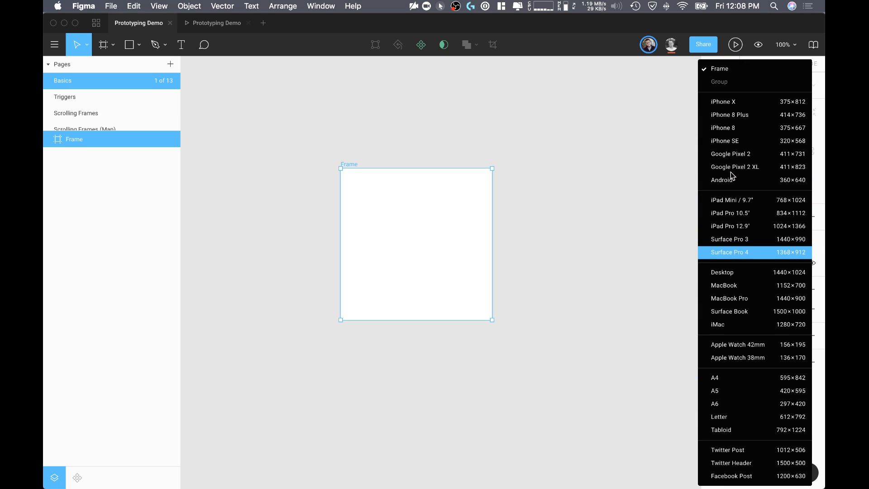
{"action": "left_click", "coordinate": [728, 129]}
{"action": "left_click", "coordinate": [581, 159]}
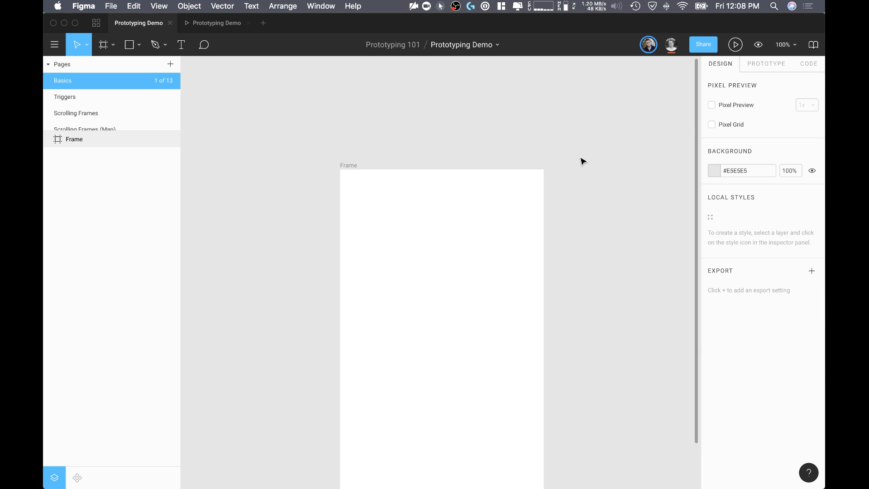
Step: Examine the frame's prototype options and the devices offered in the prototype settings
{"action": "scroll", "coordinate": [581, 159], "scroll_direction": "down", "scroll_amount": 2}
{"action": "left_click", "coordinate": [512, 228]}
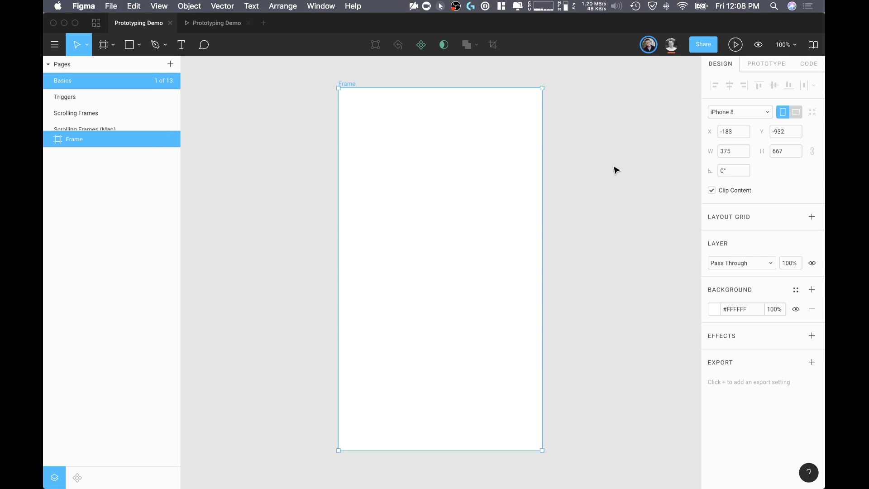
{"action": "left_click", "coordinate": [760, 66]}
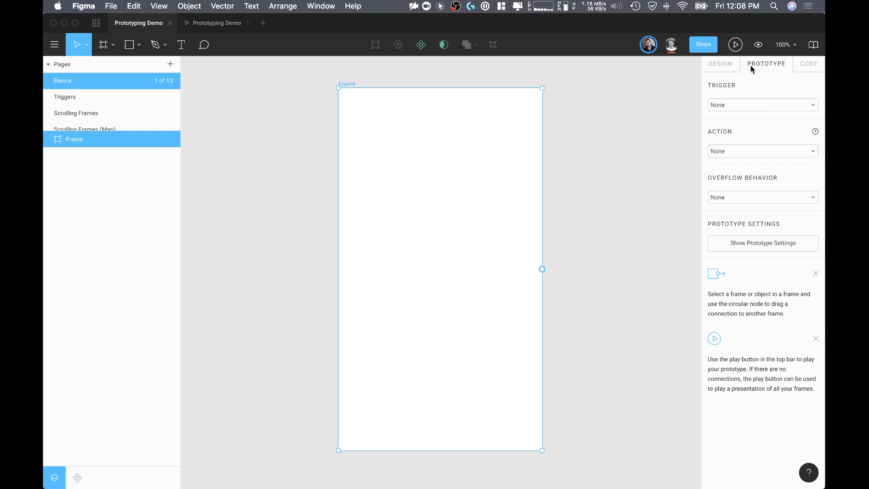
{"action": "left_click", "coordinate": [624, 169]}
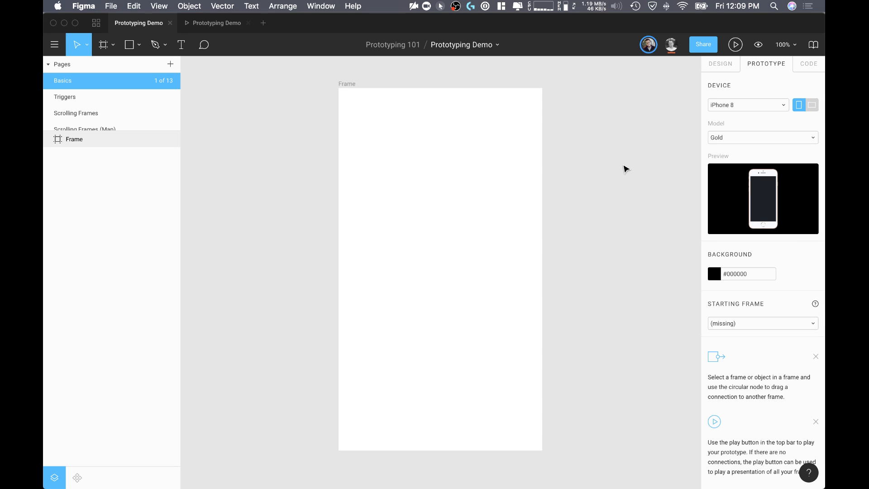
{"action": "left_click", "coordinate": [723, 108]}
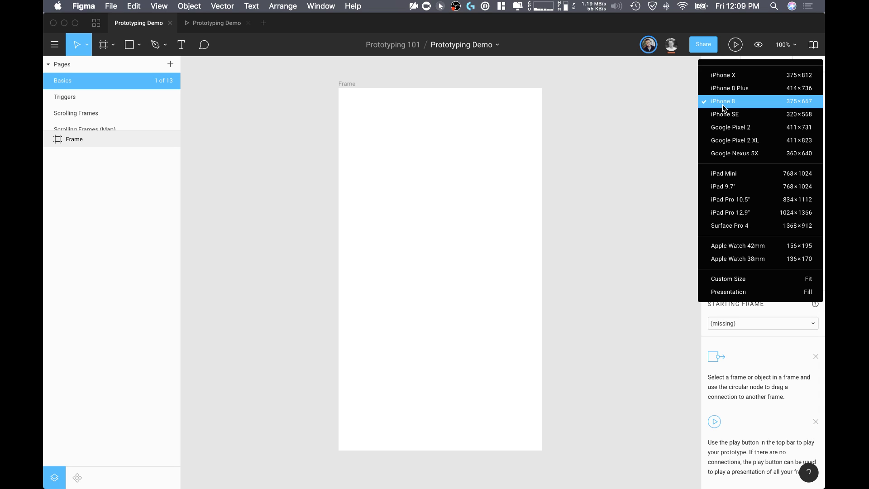
{"action": "left_click", "coordinate": [677, 107]}
Step: Try the Silver model for the prototype's iPhone 8 device, and set the model to Space Grey
{"action": "left_click", "coordinate": [740, 140]}
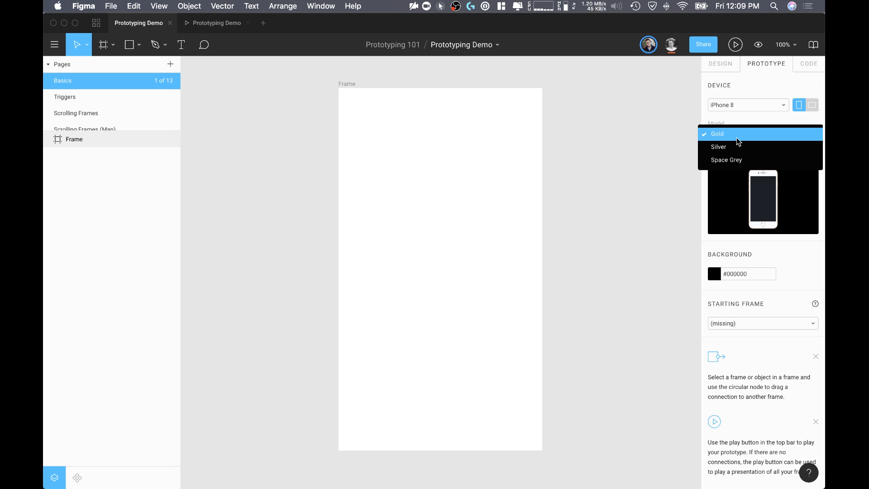
{"action": "left_click", "coordinate": [738, 148]}
{"action": "left_click", "coordinate": [737, 138]}
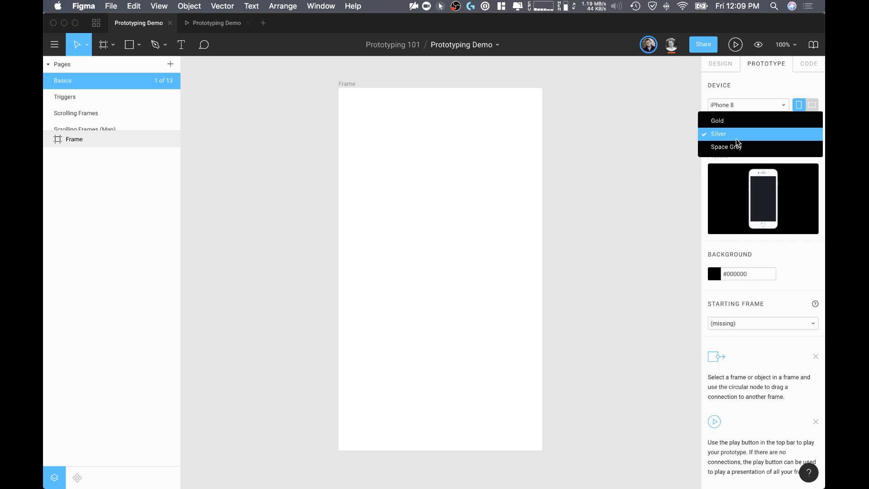
{"action": "left_click", "coordinate": [738, 150]}
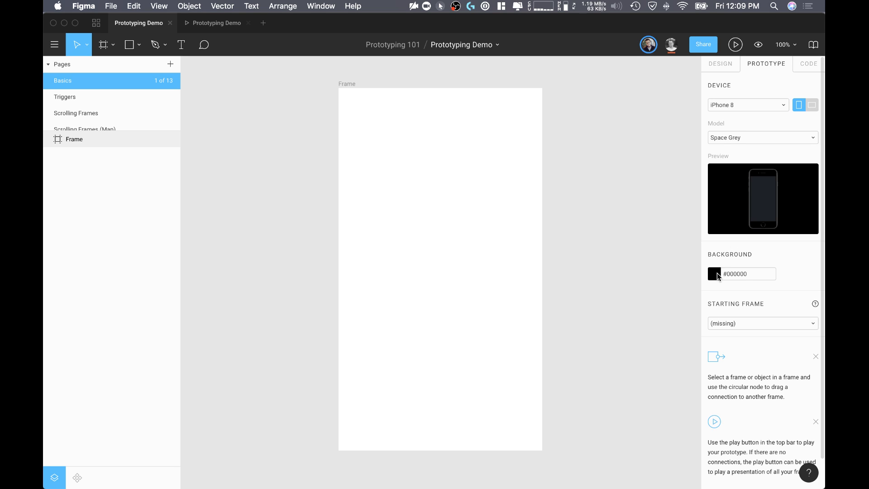
Step: Set the prototype background color to #D17878 and choose Frame as the starting frame
{"action": "left_click", "coordinate": [715, 275]}
{"action": "left_click_drag", "start_coordinate": [622, 285], "coordinate": [630, 238]}
{"action": "left_click", "coordinate": [690, 204]}
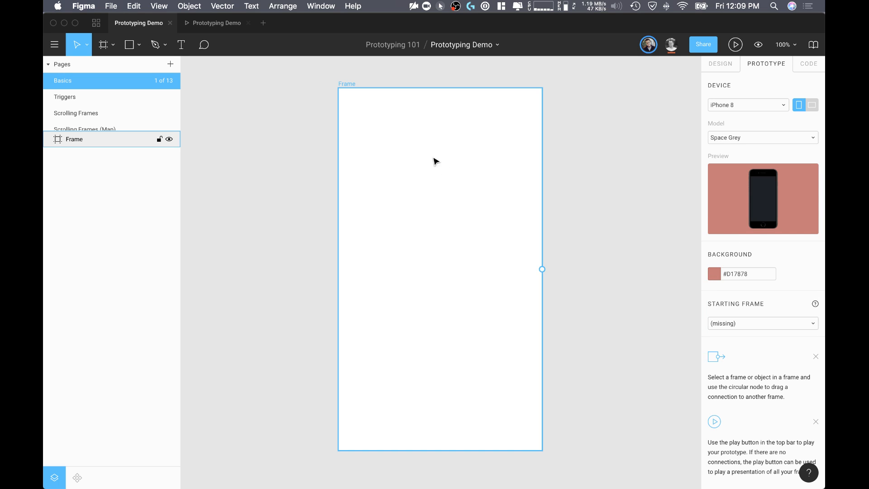
{"action": "left_click", "coordinate": [751, 321]}
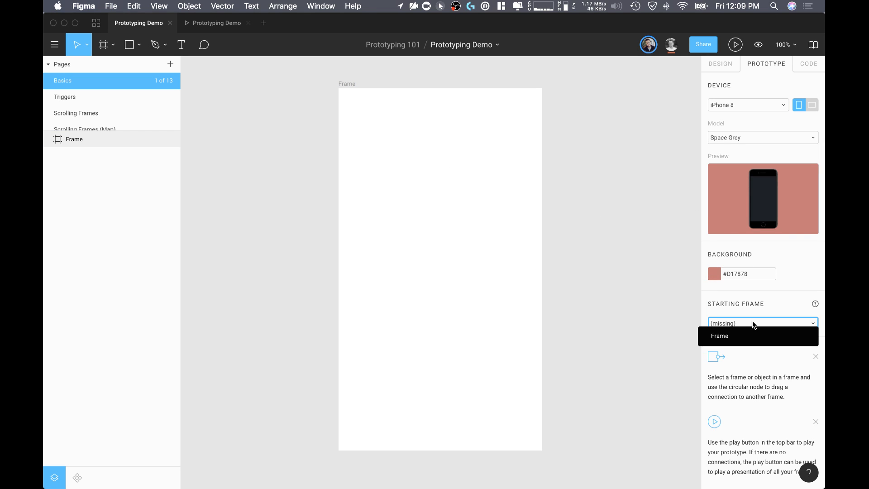
{"action": "left_click", "coordinate": [715, 335]}
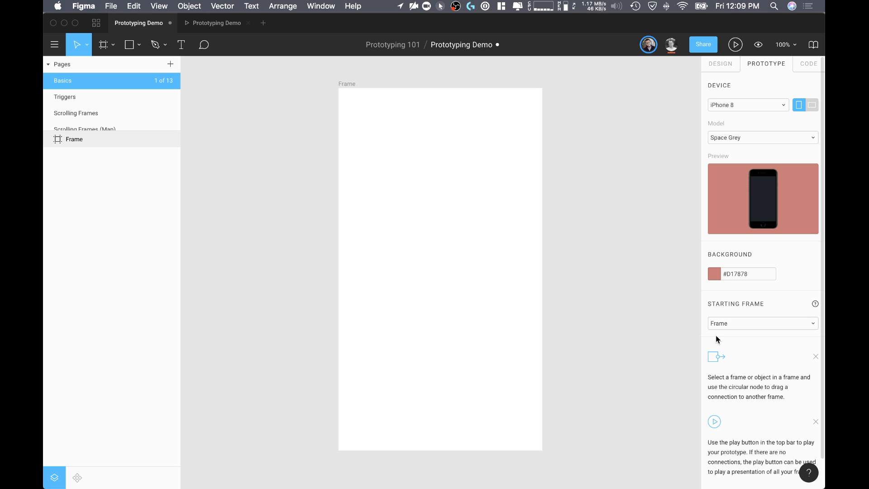
Step: Present the prototype with the blank frame to check its device and background, and return to the design file
{"action": "left_click", "coordinate": [500, 275]}
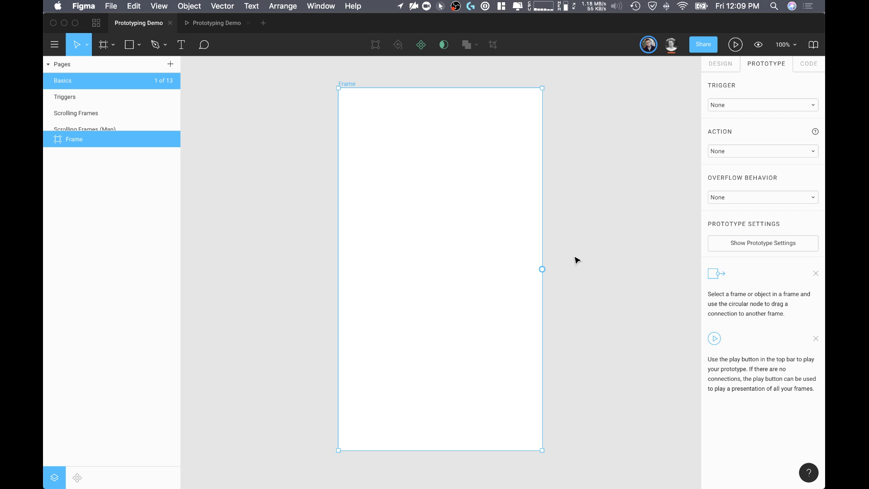
{"action": "left_click", "coordinate": [735, 45]}
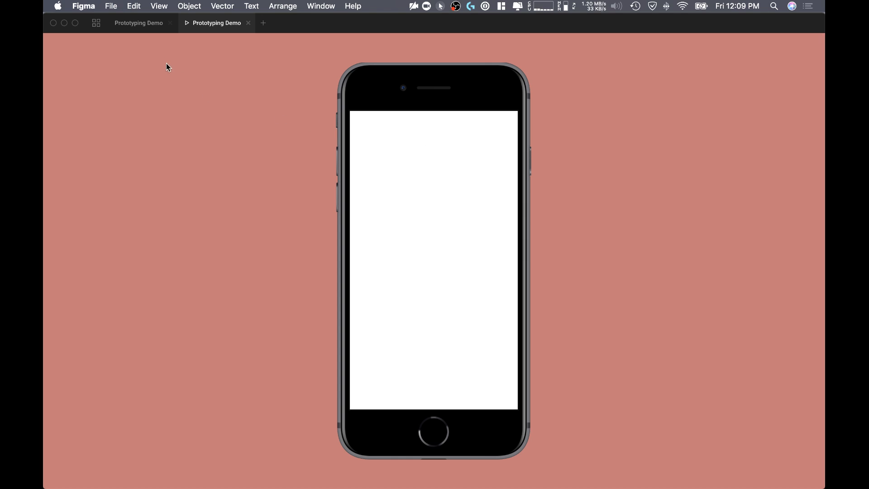
{"action": "left_click", "coordinate": [142, 22]}
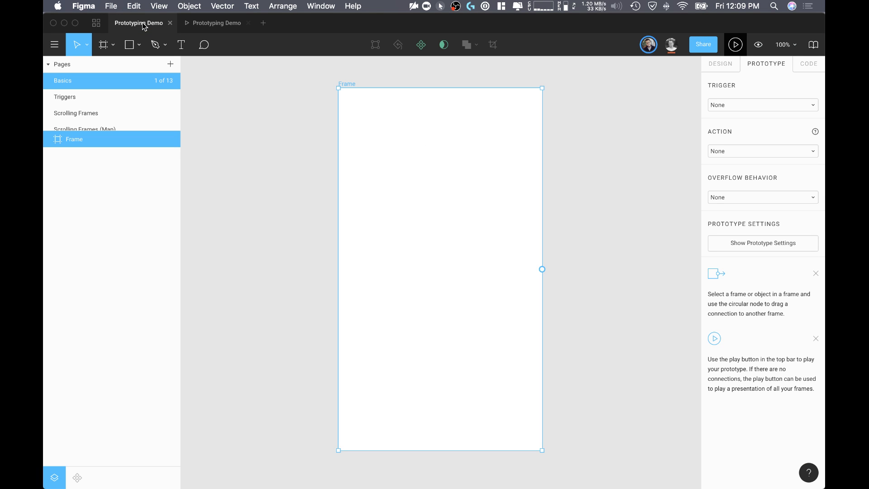
Step: Set the iPhone 8 prototype device's model to Gold, check it in the presentation, and return to the design file
{"action": "left_click", "coordinate": [644, 240]}
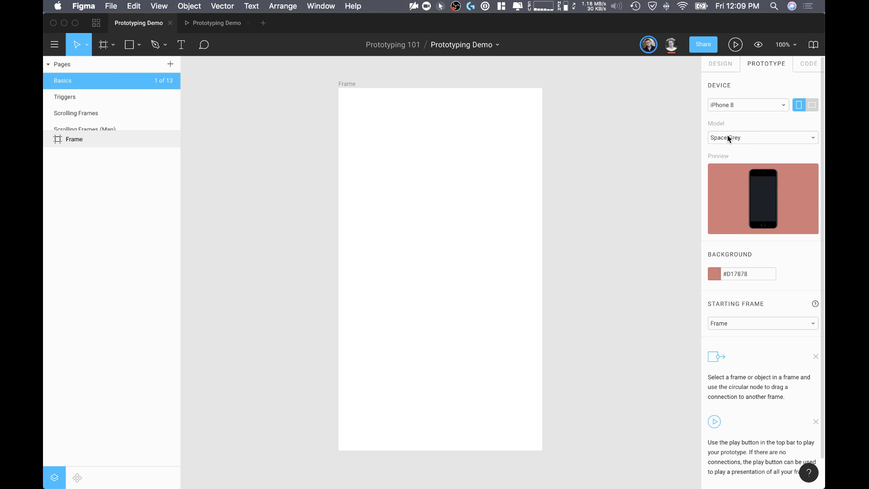
{"action": "left_click", "coordinate": [739, 132]}
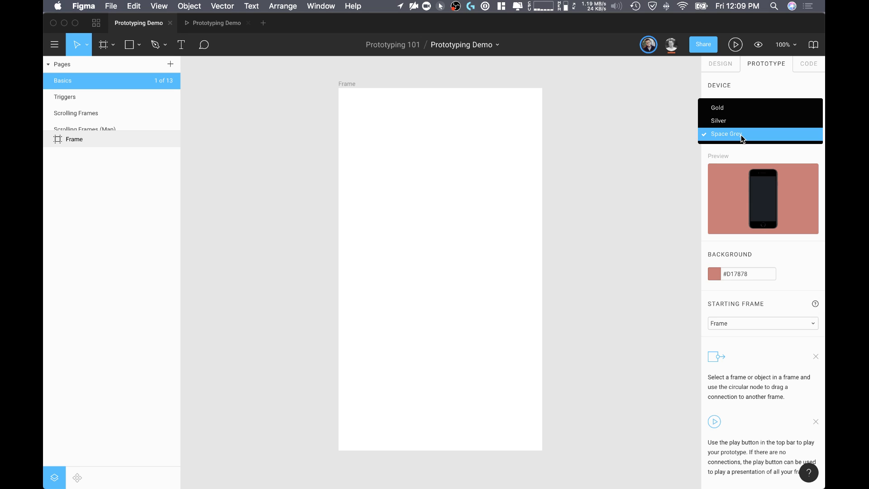
{"action": "left_click", "coordinate": [732, 107]}
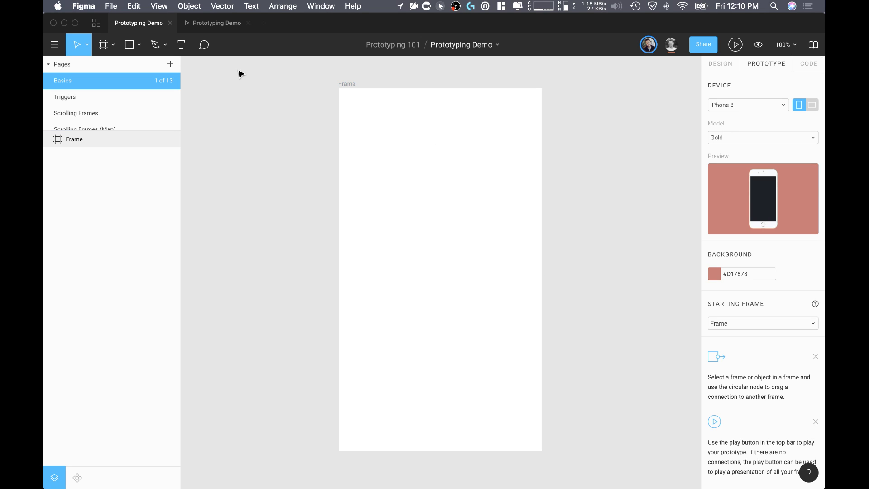
{"action": "left_click", "coordinate": [208, 24]}
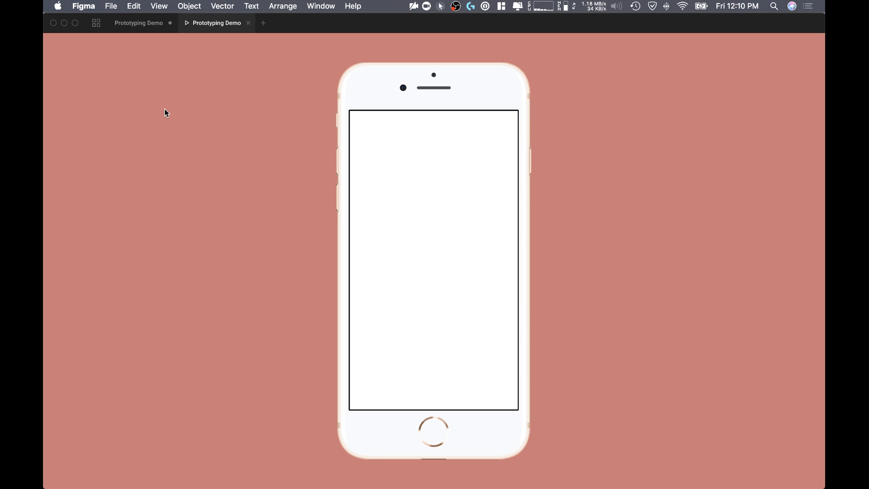
{"action": "left_click", "coordinate": [140, 23]}
Step: Draw a square rectangle in the middle of the phone frame, check it in the presentation, and return to the design file
{"action": "left_click", "coordinate": [450, 209]}
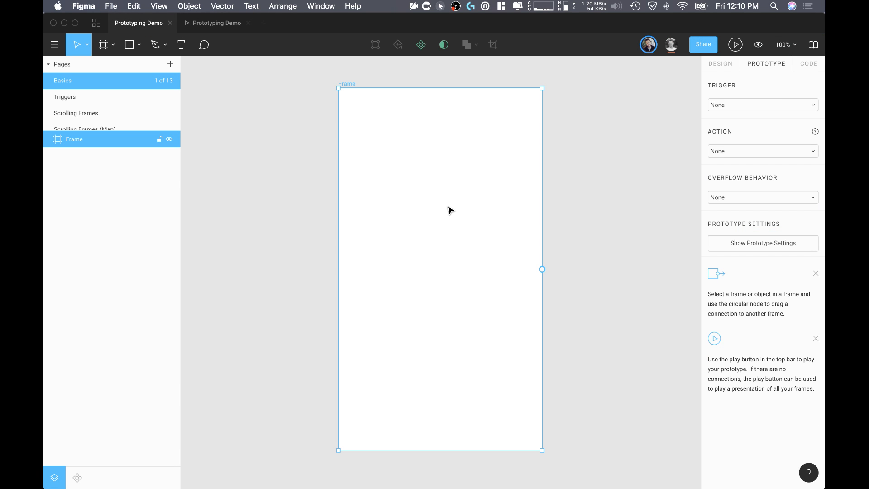
{"action": "key", "text": "r"}
{"action": "left_click_drag", "start_coordinate": [386, 183], "coordinate": [498, 295]}
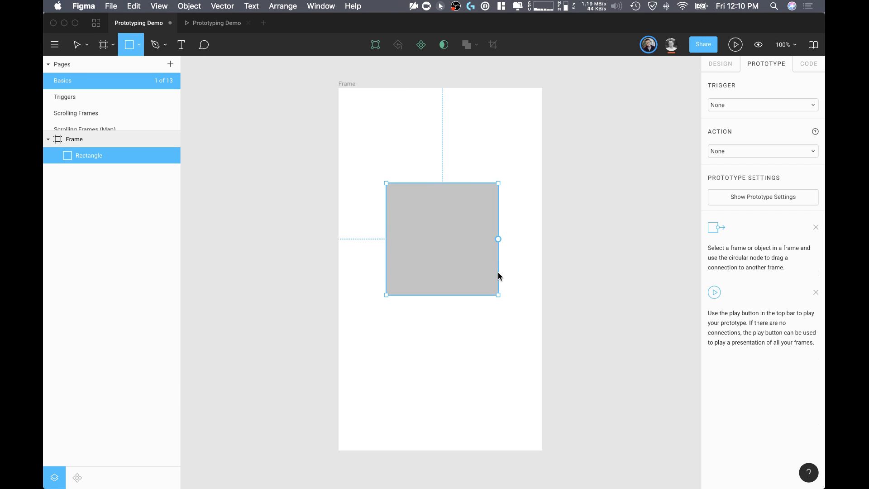
{"action": "left_click", "coordinate": [468, 151]}
{"action": "left_click", "coordinate": [208, 23]}
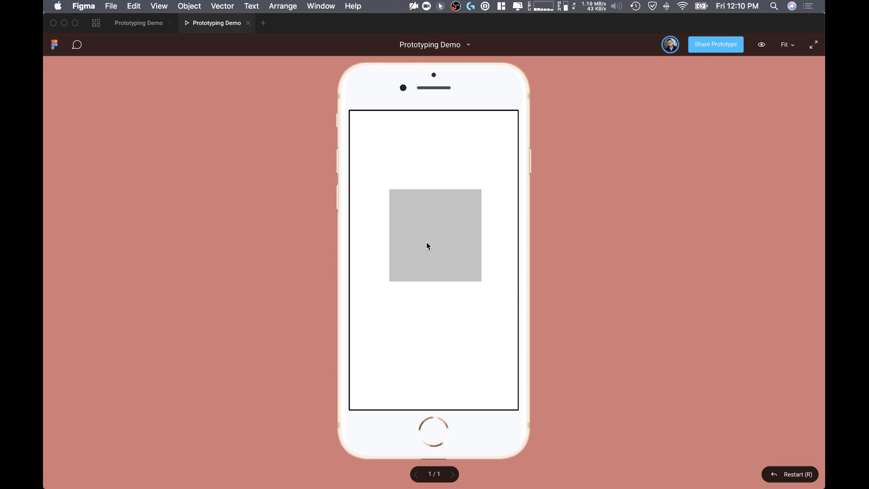
{"action": "left_click", "coordinate": [149, 25]}
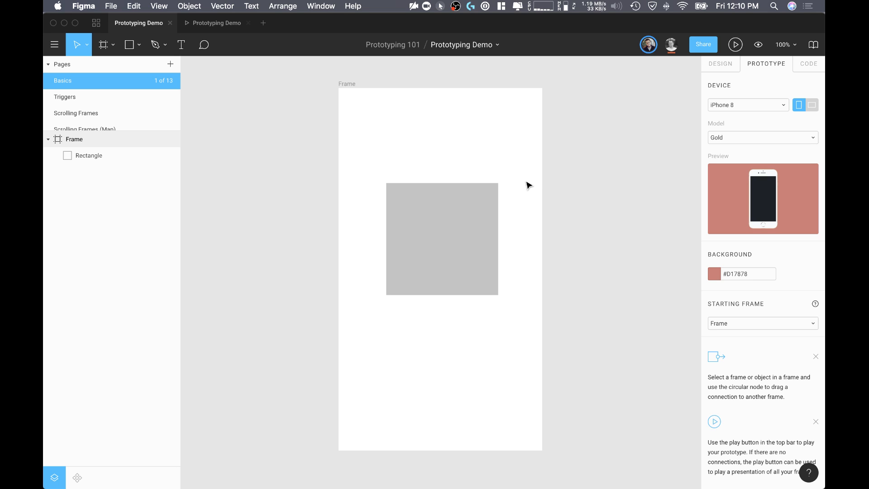
Step: Add a new frame beside the phone frame using the Desktop preset
{"action": "scroll", "coordinate": [527, 183], "scroll_direction": "right", "scroll_amount": 2}
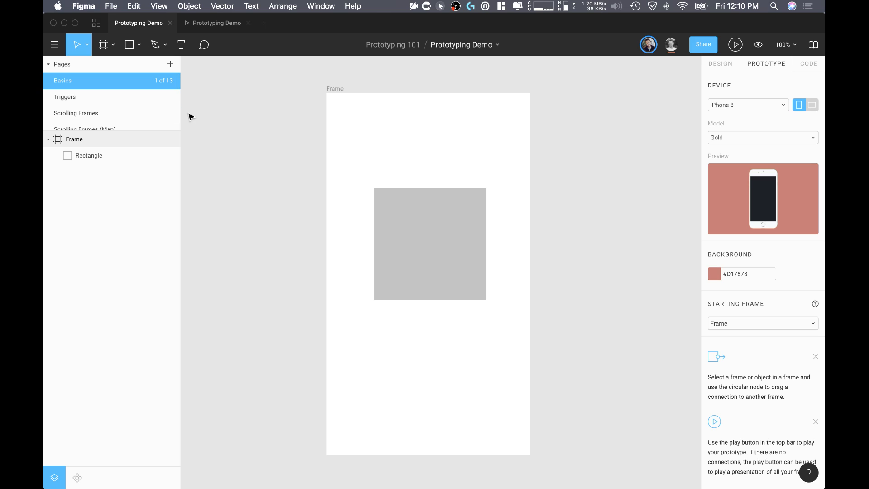
{"action": "scroll", "coordinate": [529, 167], "scroll_direction": "down", "scroll_amount": 3}
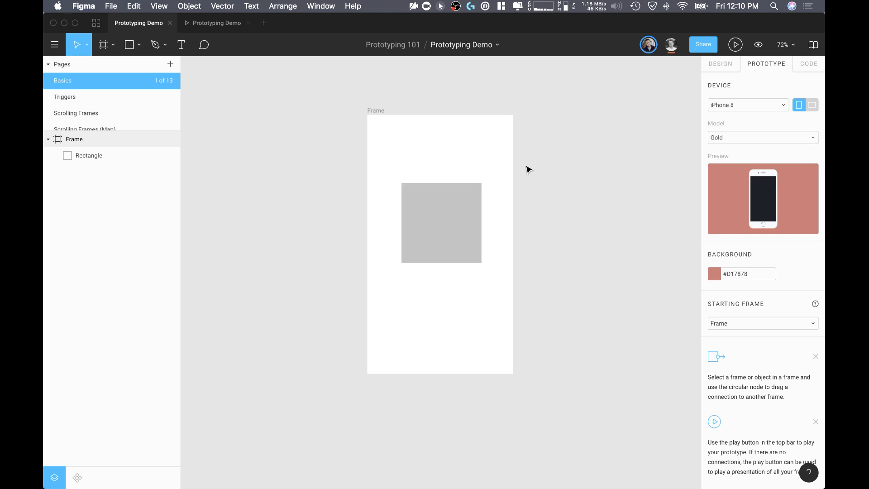
{"action": "scroll", "coordinate": [526, 169], "scroll_direction": "right", "scroll_amount": 3}
{"action": "scroll", "coordinate": [528, 168], "scroll_direction": "right", "scroll_amount": 3}
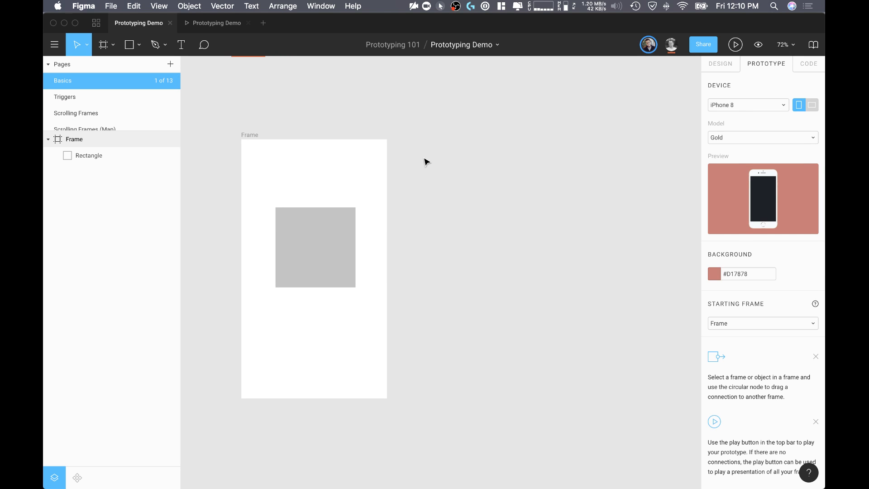
{"action": "key", "text": "f"}
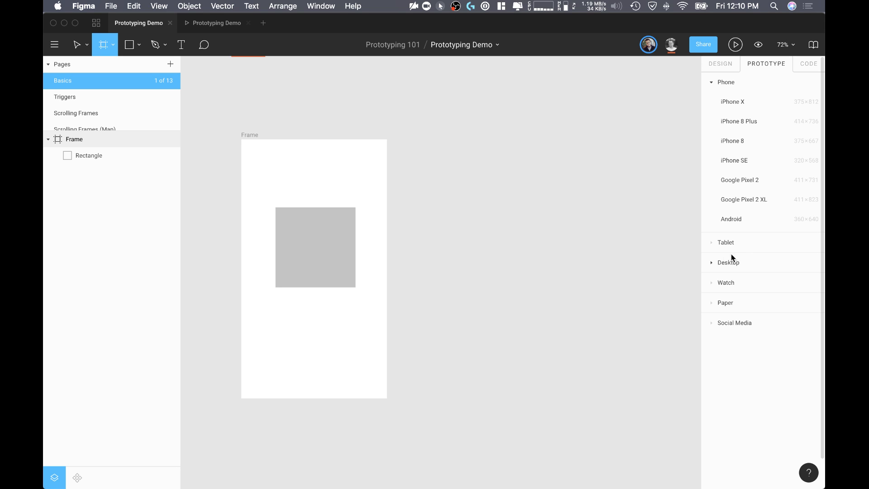
{"action": "left_click", "coordinate": [713, 262]}
{"action": "left_click", "coordinate": [724, 142]}
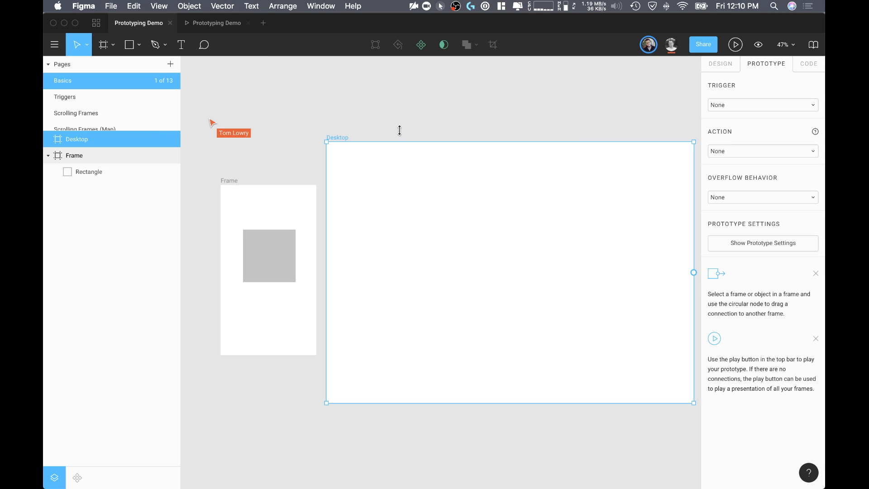
Step: Delete the phone frame together with its rectangle
{"action": "left_click", "coordinate": [222, 188]}
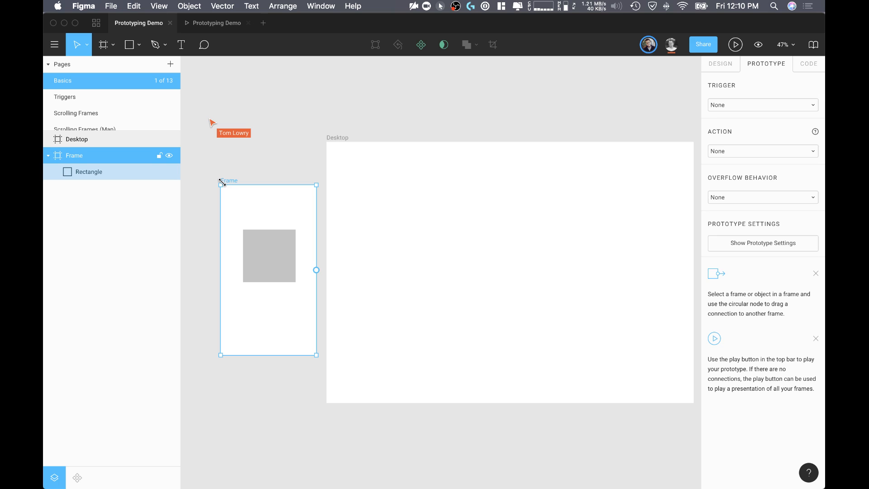
{"action": "key", "text": "Delete"}
{"action": "scroll", "coordinate": [560, 99], "scroll_direction": "right", "scroll_amount": 5}
Step: Set the prototype device to Custom Size, check the presentation, and return to the design file
{"action": "left_click", "coordinate": [424, 226]}
{"action": "left_click", "coordinate": [471, 128]}
{"action": "left_click", "coordinate": [727, 105]}
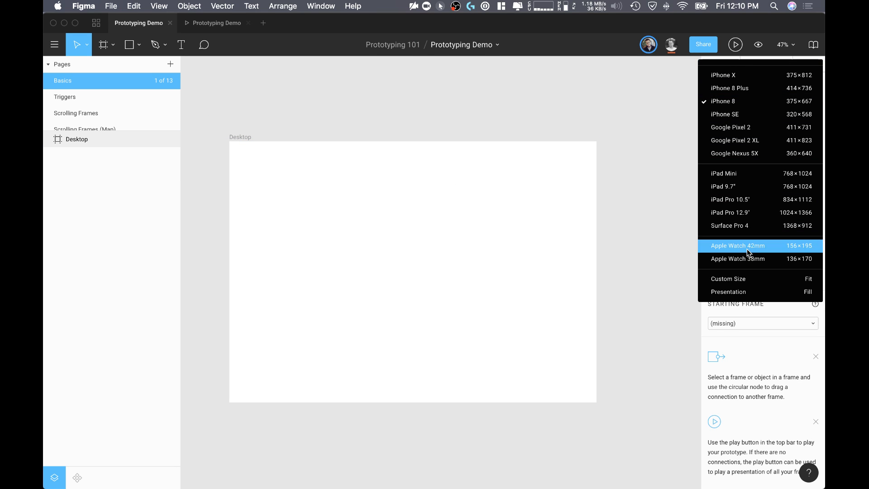
{"action": "scroll", "coordinate": [750, 224], "scroll_direction": "up", "scroll_amount": 1}
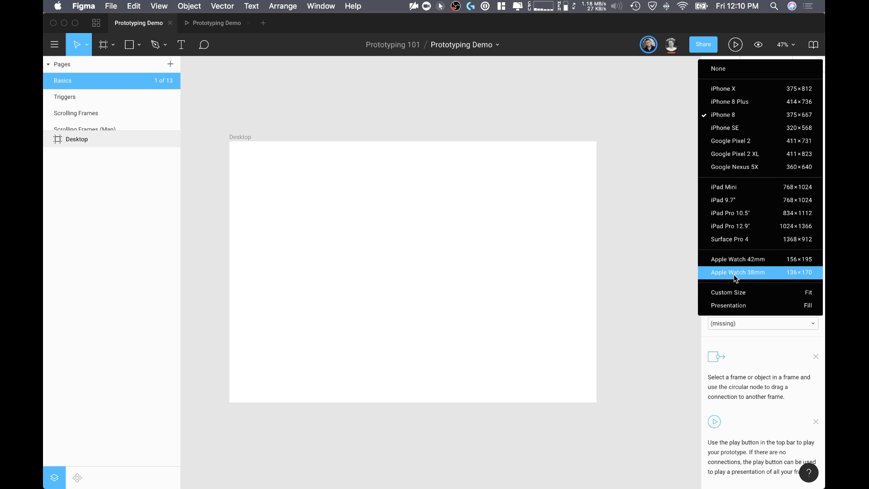
{"action": "left_click", "coordinate": [736, 291]}
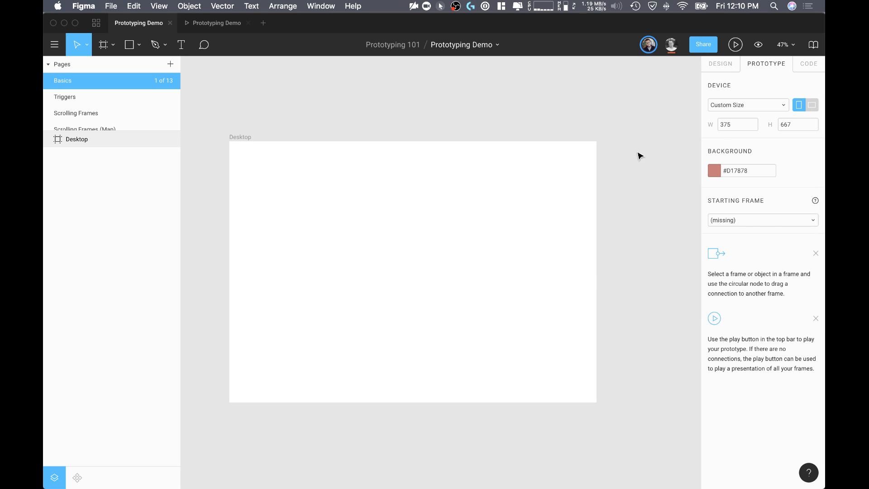
{"action": "left_click", "coordinate": [539, 165]}
{"action": "left_click", "coordinate": [643, 158]}
{"action": "left_click", "coordinate": [209, 23]}
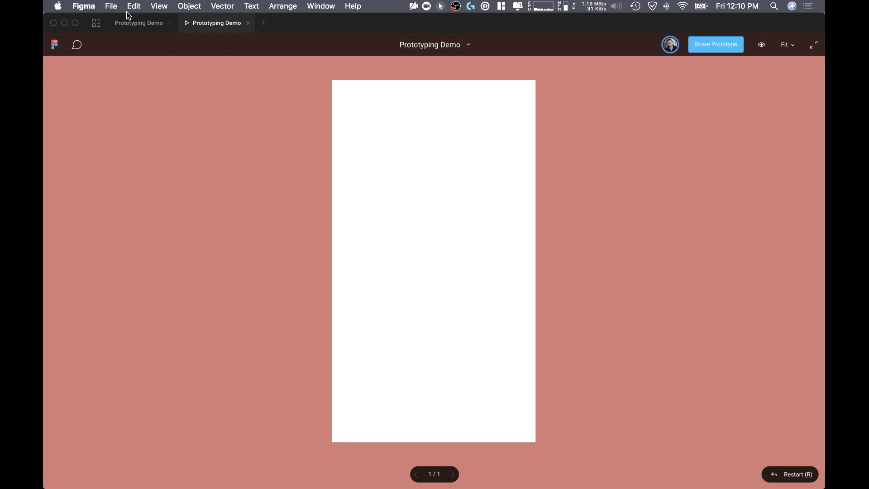
{"action": "left_click", "coordinate": [140, 23]}
Step: Set Desktop as the prototype's starting frame, check it in the presentation, and return to the design file
{"action": "left_click", "coordinate": [252, 140]}
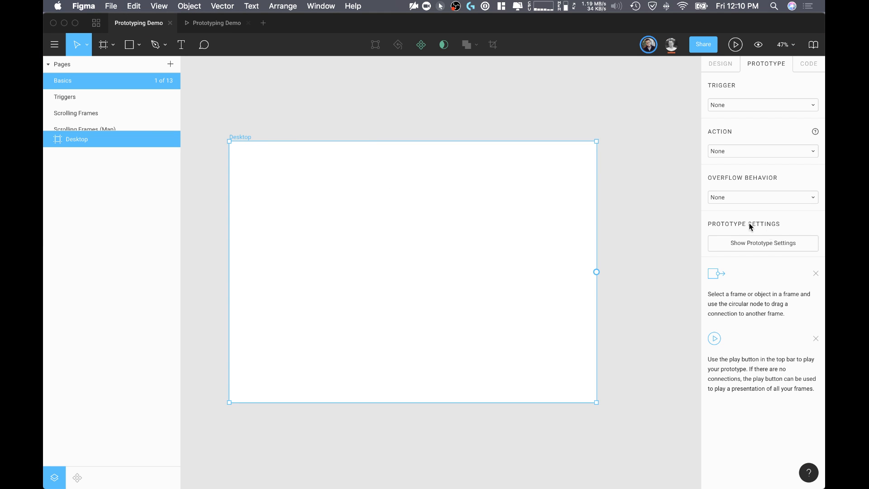
{"action": "left_click", "coordinate": [677, 109]}
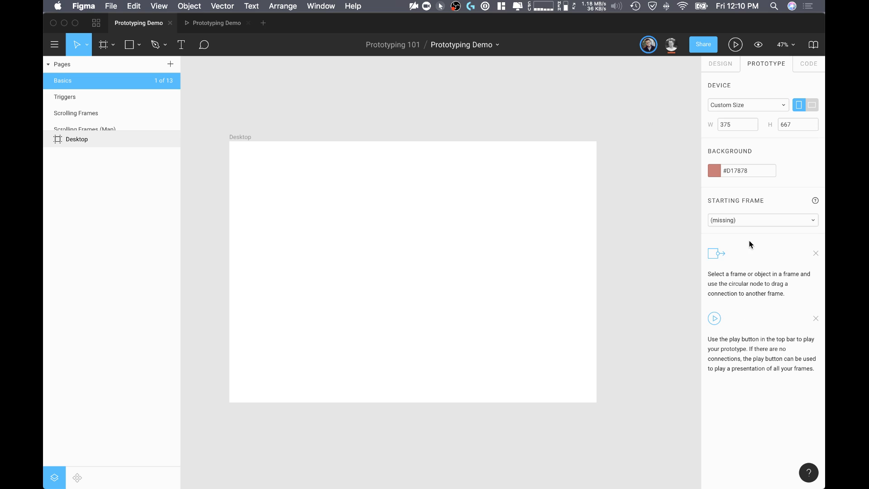
{"action": "left_click", "coordinate": [724, 220]}
{"action": "left_click", "coordinate": [725, 231]}
{"action": "left_click", "coordinate": [213, 26]}
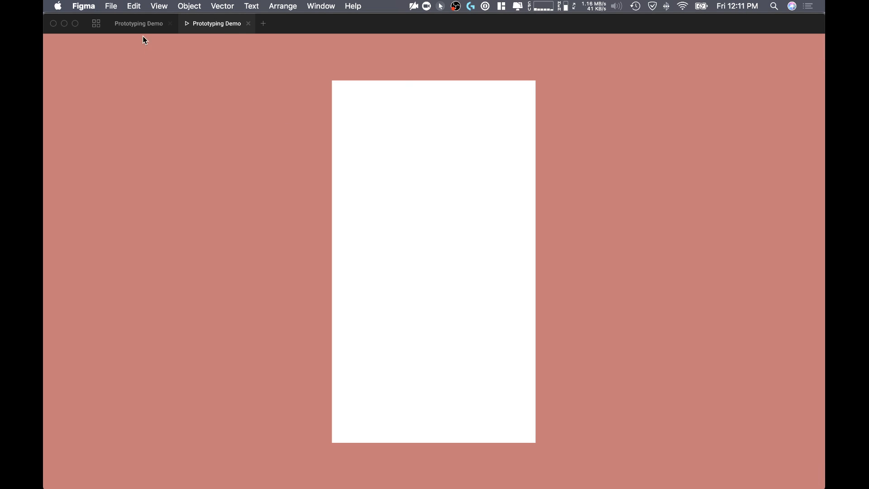
{"action": "left_click", "coordinate": [140, 24]}
{"action": "left_click", "coordinate": [212, 24]}
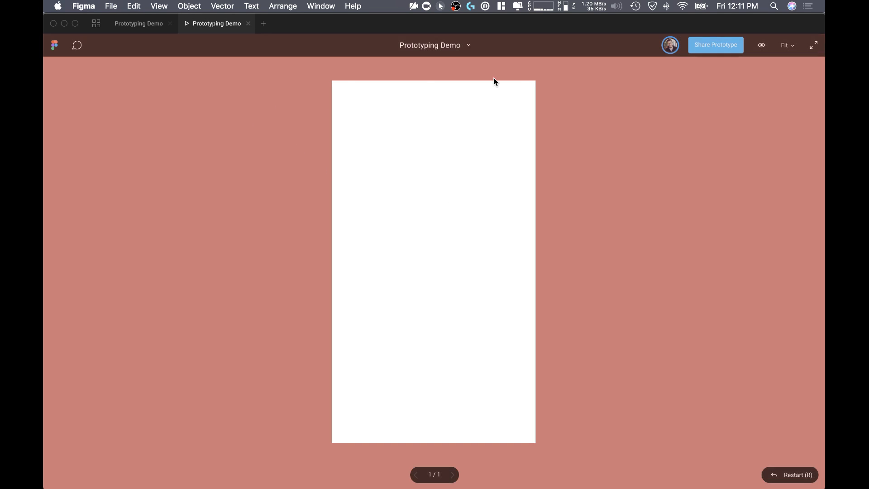
{"action": "left_click", "coordinate": [141, 25]}
Step: Set the prototype device to None and present the Desktop frame without a device
{"action": "left_click", "coordinate": [446, 209]}
{"action": "left_click", "coordinate": [538, 107]}
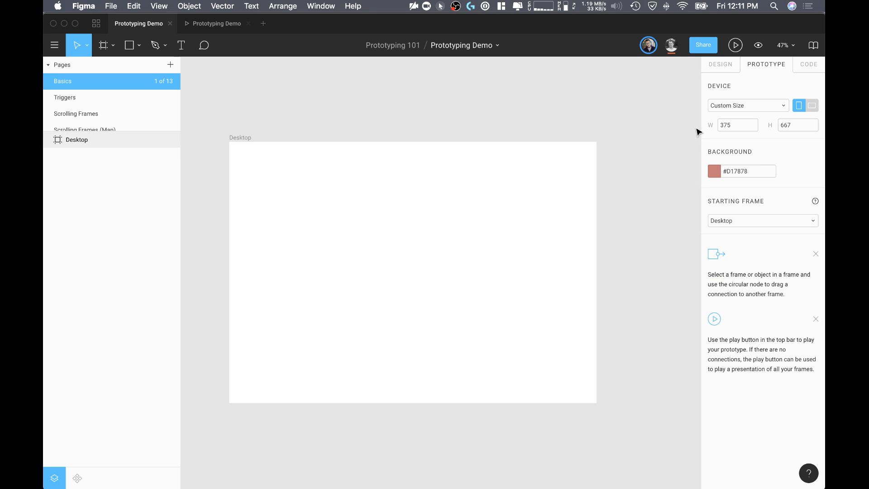
{"action": "left_click", "coordinate": [736, 103]}
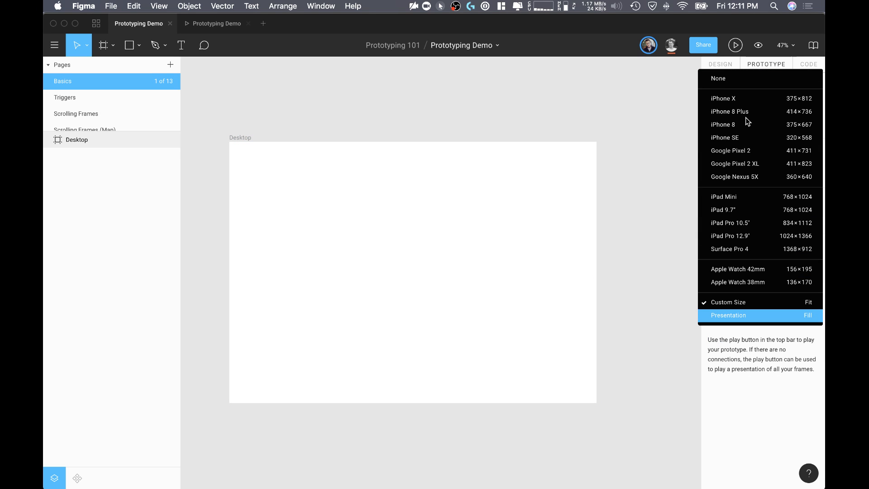
{"action": "left_click", "coordinate": [723, 78]}
{"action": "left_click", "coordinate": [211, 28]}
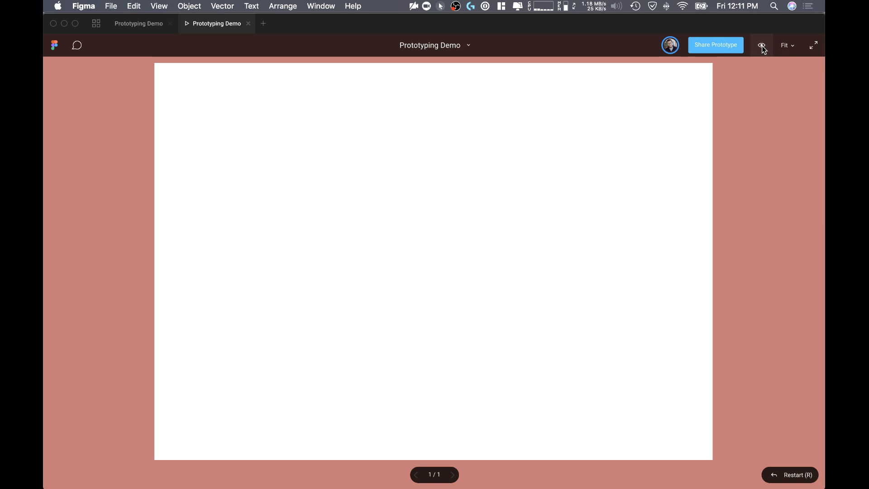
Step: Examine the presentation's hotspot hint option, compare the 100% and Fit scaling, and display the prototype at 100%
{"action": "left_click", "coordinate": [762, 46]}
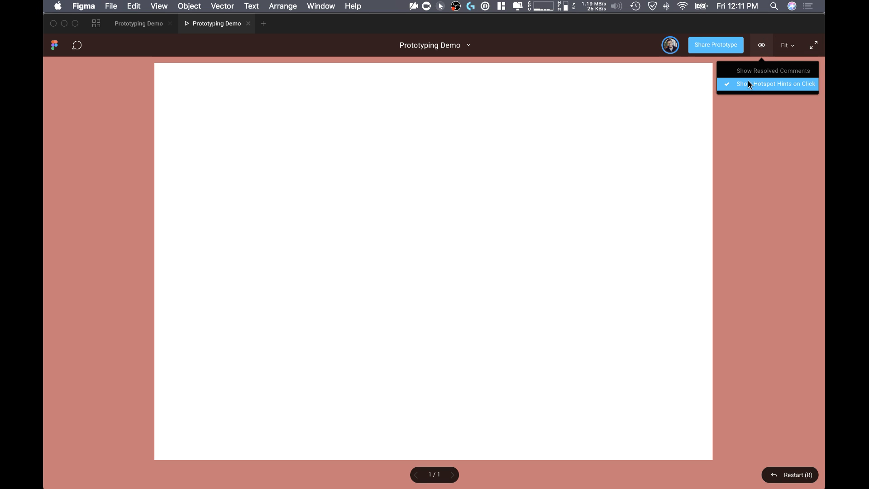
{"action": "left_click", "coordinate": [787, 45]}
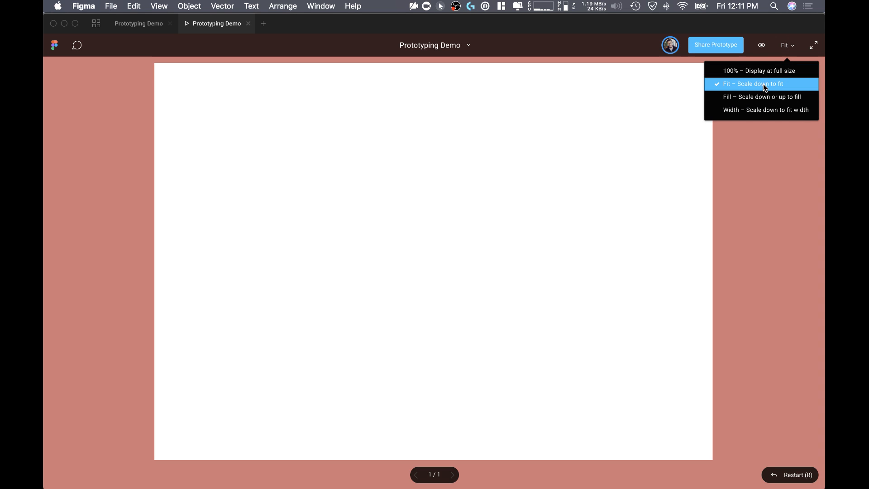
{"action": "left_click", "coordinate": [763, 70]}
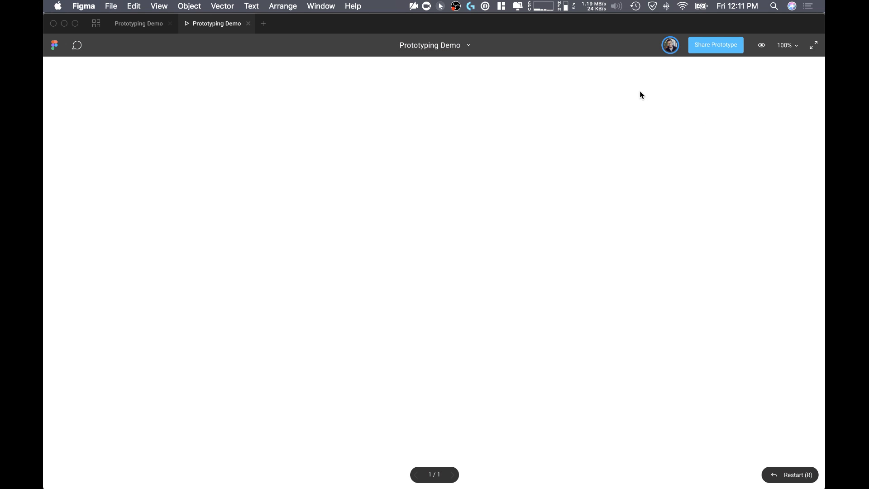
{"action": "left_click", "coordinate": [786, 46]}
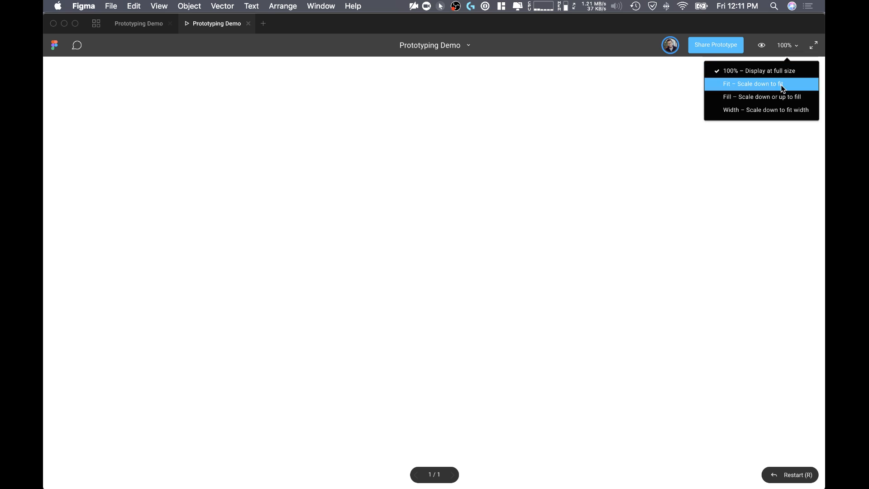
{"action": "left_click", "coordinate": [779, 85]}
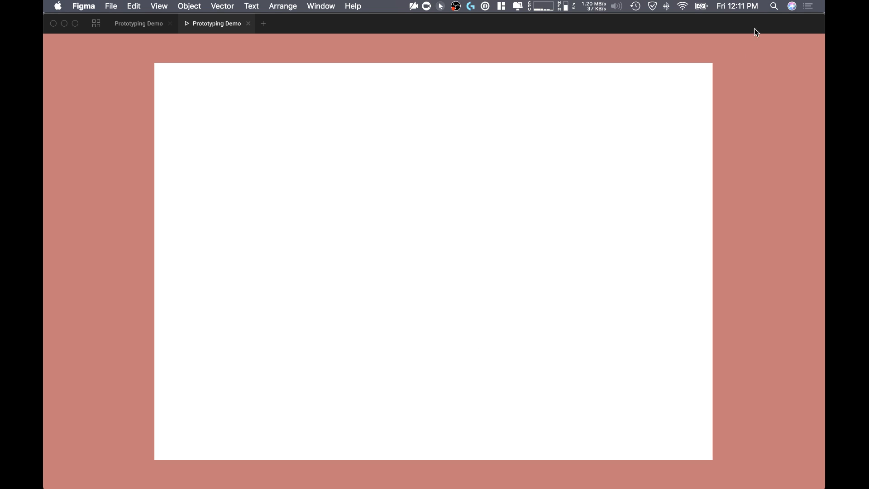
{"action": "left_click", "coordinate": [786, 46]}
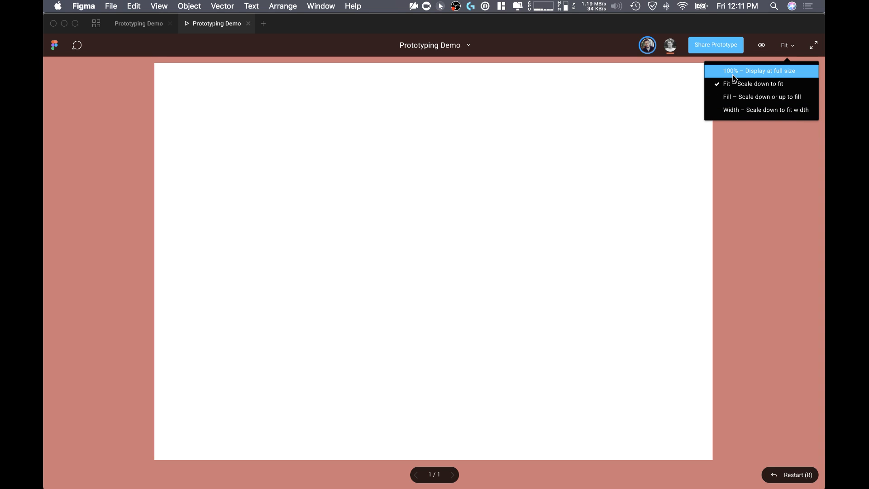
{"action": "left_click", "coordinate": [734, 72]}
Step: Examine the prototype's sharing options without changing them, and return to the design file's Triggers page
{"action": "left_click", "coordinate": [704, 46]}
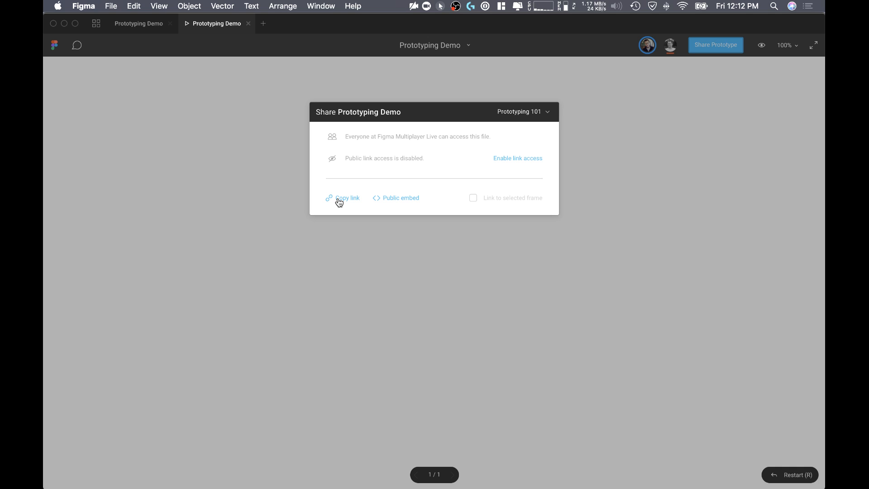
{"action": "left_click", "coordinate": [436, 77]}
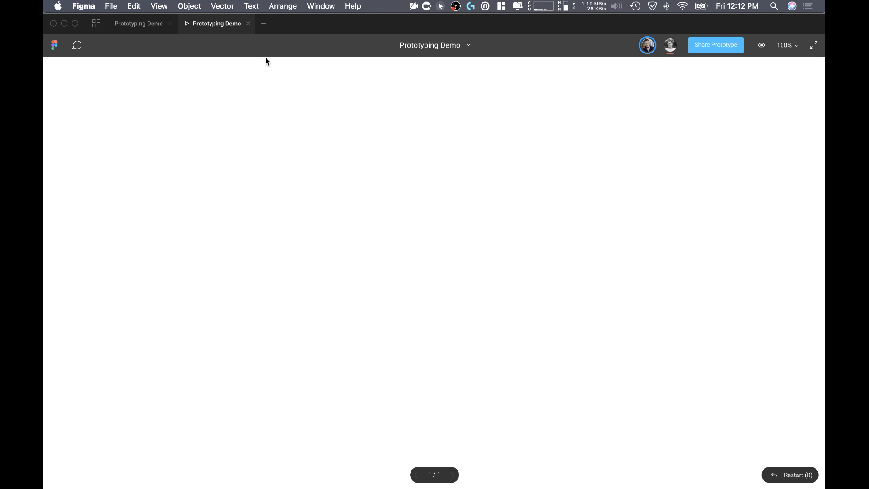
{"action": "left_click", "coordinate": [139, 24]}
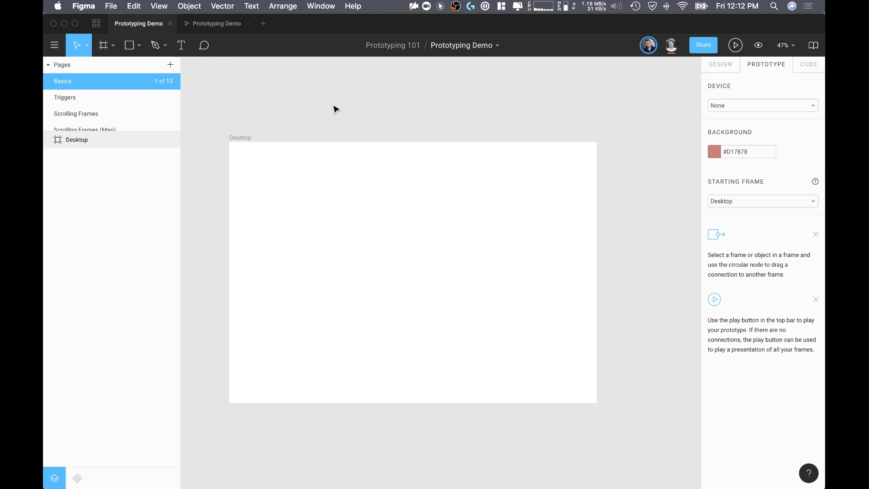
{"action": "left_click", "coordinate": [75, 98]}
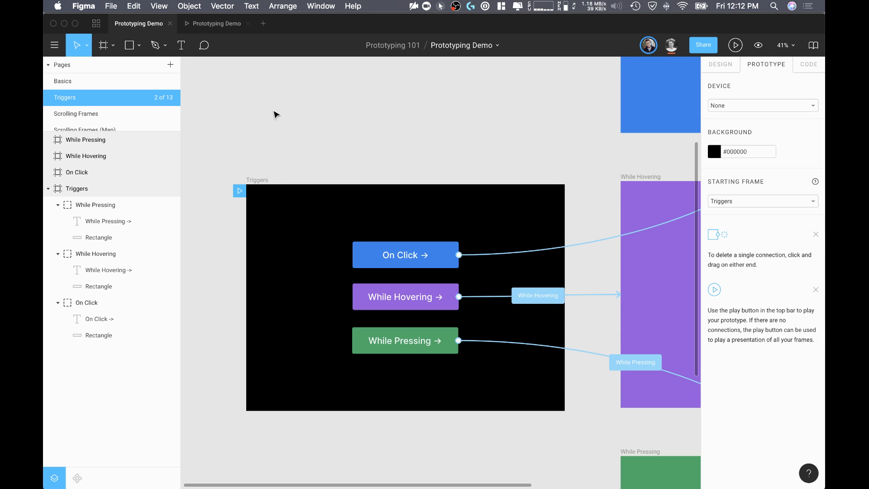
Step: Examine the Triggers frame, its On Click, While Hovering and While Pressing buttons, and the connections leading from them
{"action": "scroll", "coordinate": [329, 152], "scroll_direction": "down", "scroll_amount": 5}
{"action": "scroll", "coordinate": [329, 152], "scroll_direction": "right", "scroll_amount": 4}
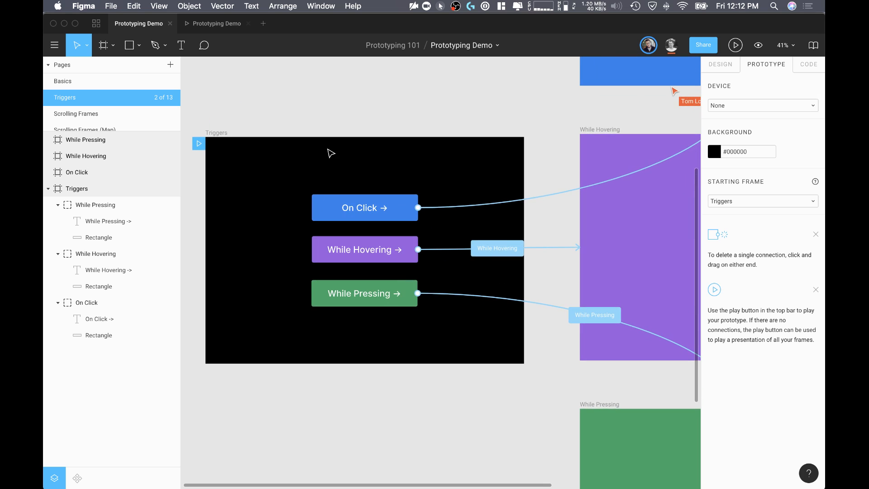
{"action": "scroll", "coordinate": [333, 152], "scroll_direction": "left", "scroll_amount": 2}
{"action": "scroll", "coordinate": [418, 243], "scroll_direction": "up", "scroll_amount": 3}
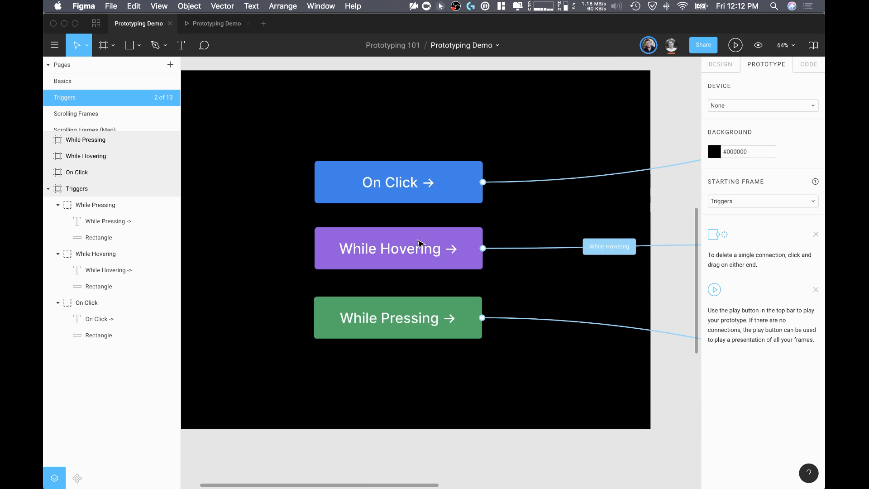
{"action": "scroll", "coordinate": [419, 243], "scroll_direction": "up", "scroll_amount": 2}
{"action": "scroll", "coordinate": [419, 243], "scroll_direction": "left", "scroll_amount": 2}
{"action": "scroll", "coordinate": [517, 153], "scroll_direction": "down", "scroll_amount": 2}
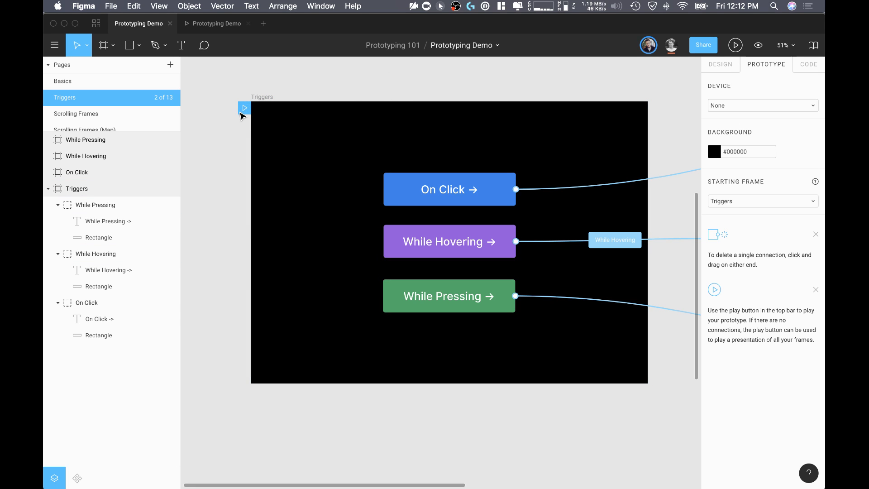
{"action": "scroll", "coordinate": [240, 109], "scroll_direction": "left", "scroll_amount": 3}
{"action": "scroll", "coordinate": [240, 109], "scroll_direction": "up", "scroll_amount": 1}
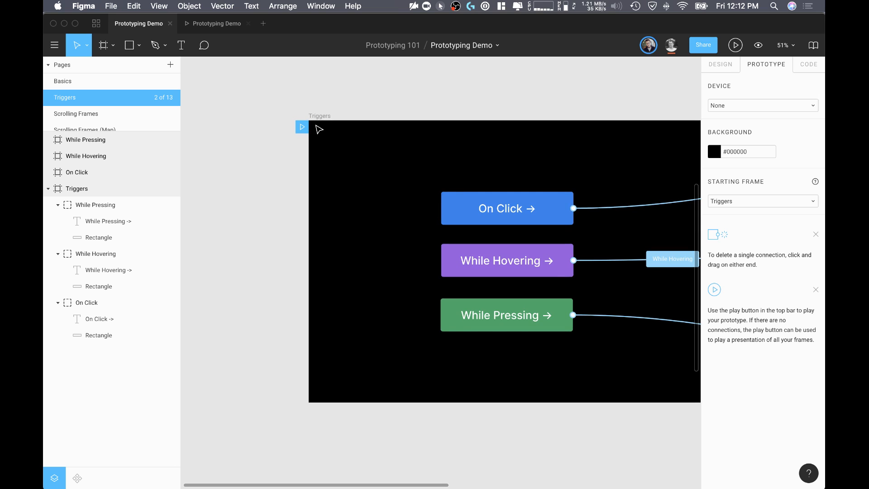
{"action": "scroll", "coordinate": [317, 128], "scroll_direction": "up", "scroll_amount": 5}
{"action": "scroll", "coordinate": [289, 126], "scroll_direction": "down", "scroll_amount": 4}
{"action": "scroll", "coordinate": [322, 182], "scroll_direction": "down", "scroll_amount": 3}
{"action": "scroll", "coordinate": [442, 213], "scroll_direction": "right", "scroll_amount": 4}
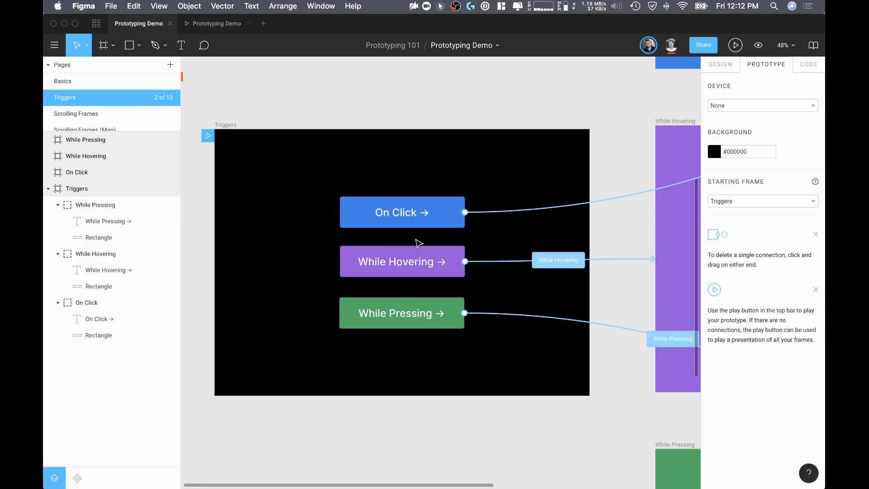
Step: Remove the prototype connection from the blue On Click button in the Triggers frame
{"action": "left_click", "coordinate": [436, 223]}
{"action": "scroll", "coordinate": [437, 225], "scroll_direction": "right", "scroll_amount": 4}
{"action": "scroll", "coordinate": [437, 224], "scroll_direction": "right", "scroll_amount": 4}
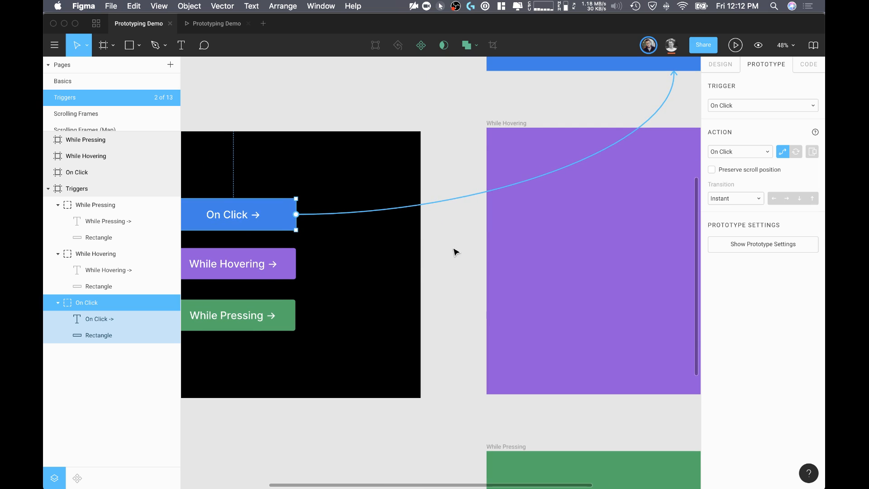
{"action": "scroll", "coordinate": [453, 251], "scroll_direction": "down", "scroll_amount": 3}
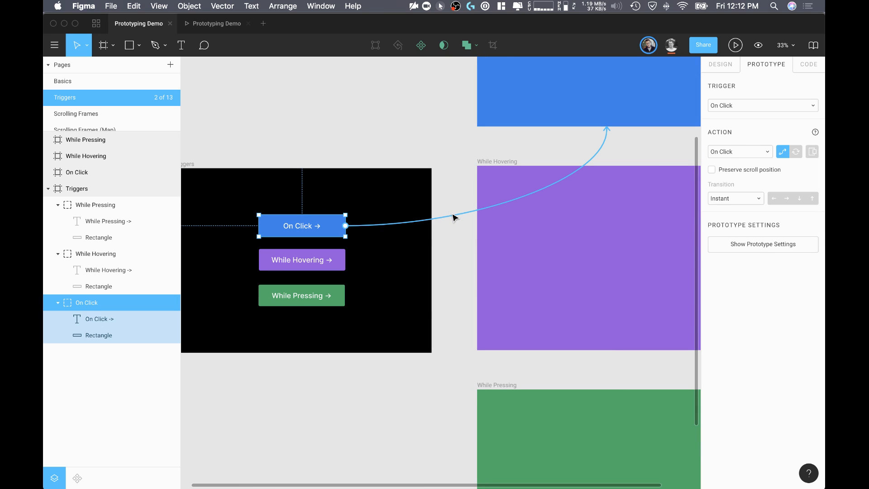
{"action": "key", "text": "Delete"}
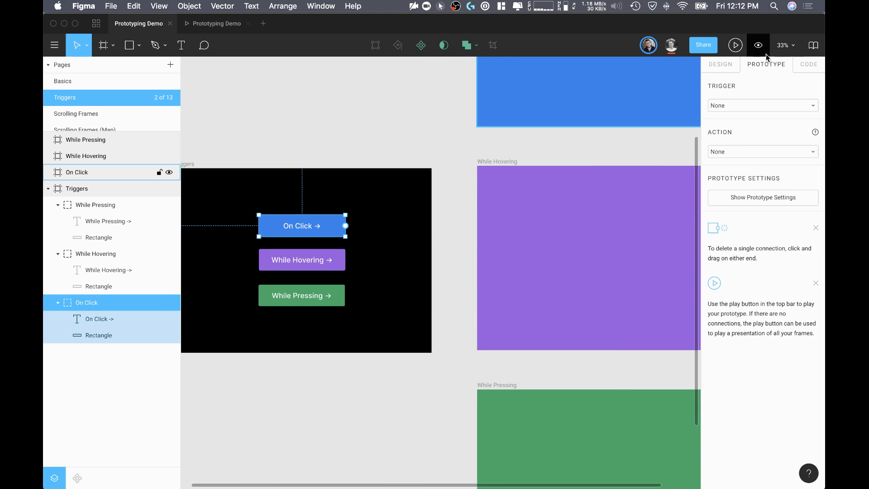
Step: Connect the On Click button in the Triggers frame to the blue On Click frame
{"action": "scroll", "coordinate": [315, 228], "scroll_direction": "left", "scroll_amount": 4}
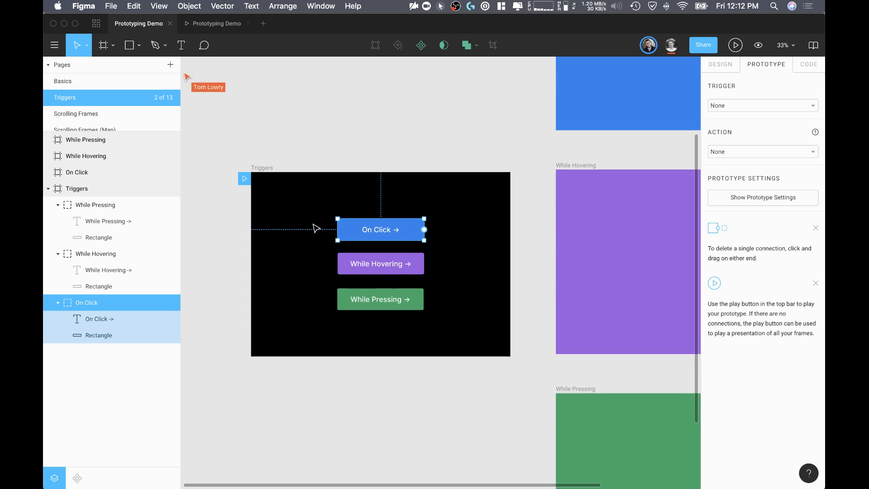
{"action": "left_click", "coordinate": [264, 171]}
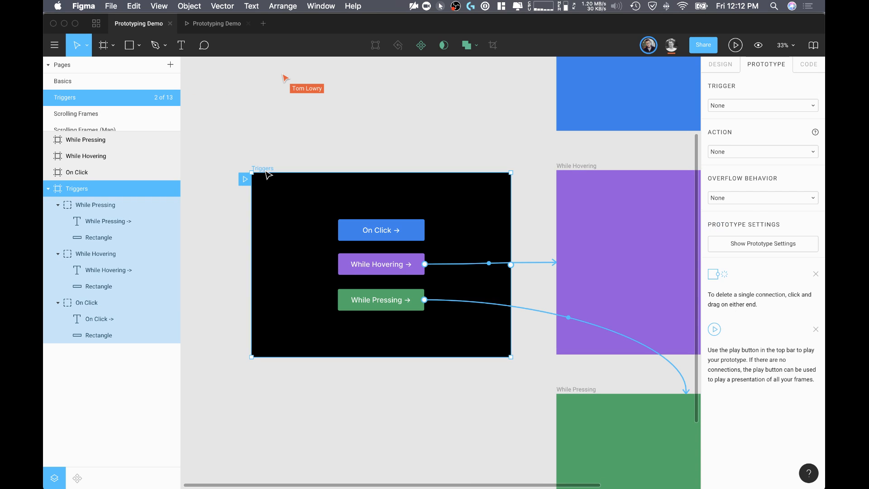
{"action": "left_click", "coordinate": [407, 237]}
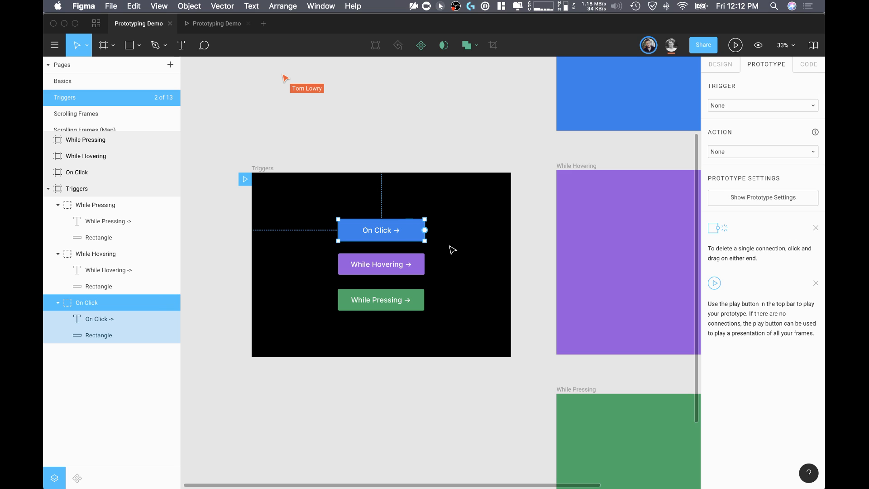
{"action": "scroll", "coordinate": [394, 224], "scroll_direction": "up", "scroll_amount": 5}
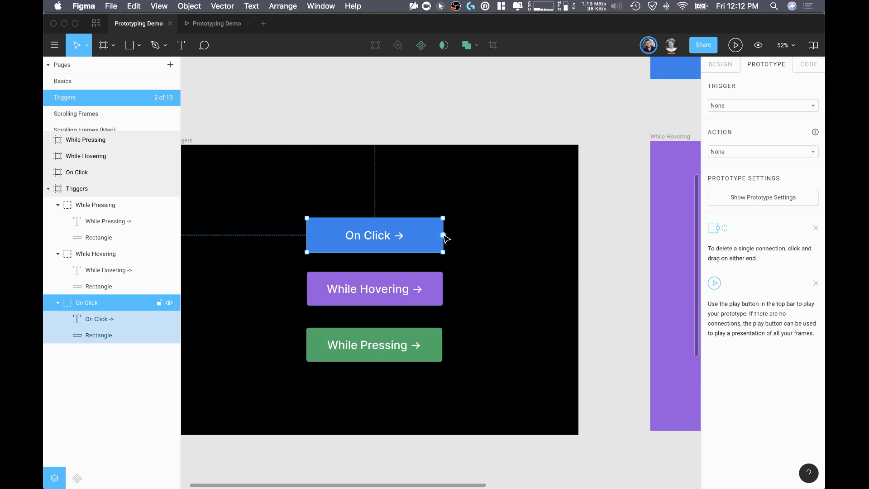
{"action": "left_click_drag", "start_coordinate": [442, 235], "coordinate": [593, 127]}
{"action": "scroll", "coordinate": [551, 217], "scroll_direction": "down", "scroll_amount": 3}
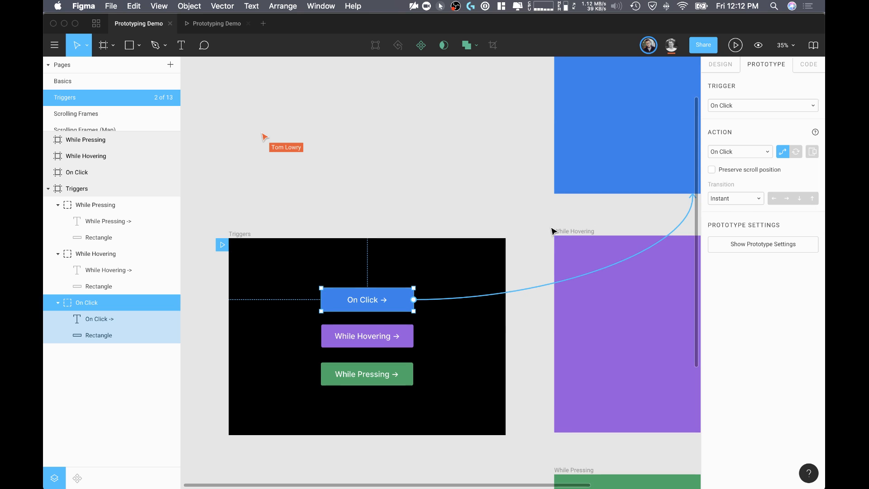
Step: Examine the trigger options available for the On Click button's connection without changing them
{"action": "left_click", "coordinate": [564, 223]}
{"action": "left_click", "coordinate": [504, 292]}
{"action": "left_click", "coordinate": [736, 105]}
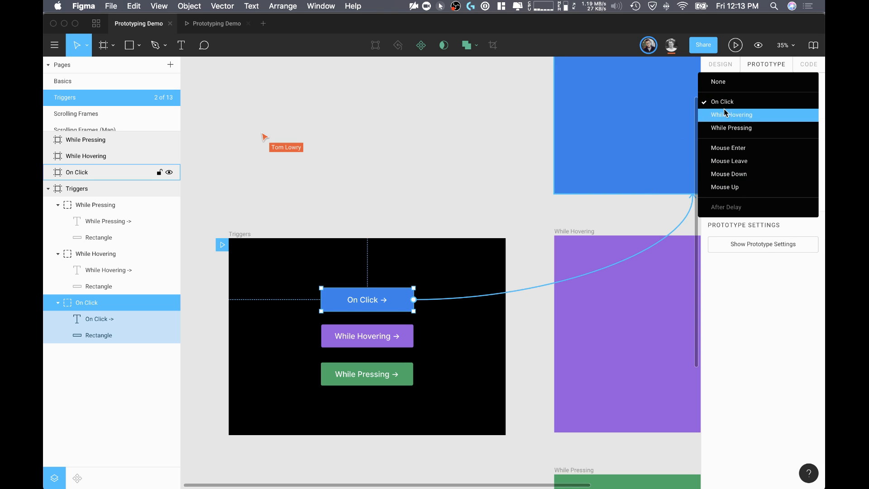
{"action": "left_click", "coordinate": [498, 128]}
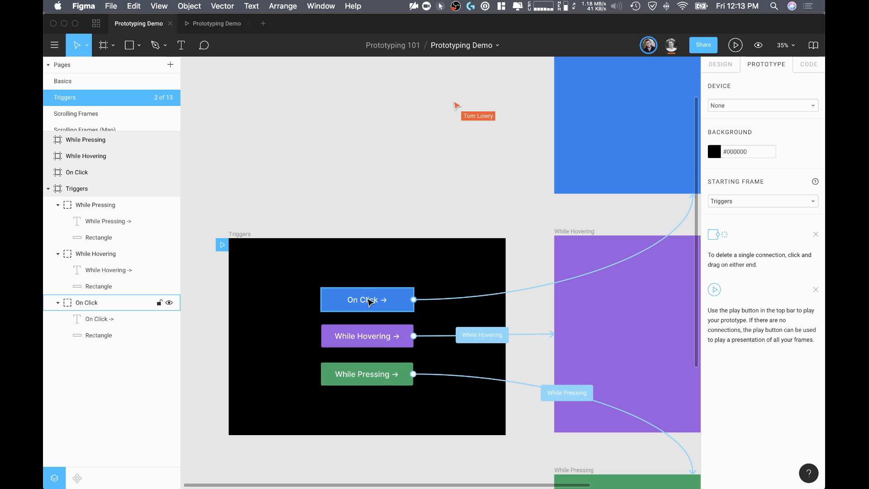
Step: Inspect the trigger and action settings of the purple While Hovering button, and clear the selection
{"action": "scroll", "coordinate": [453, 317], "scroll_direction": "down", "scroll_amount": 4}
{"action": "left_click", "coordinate": [391, 250]}
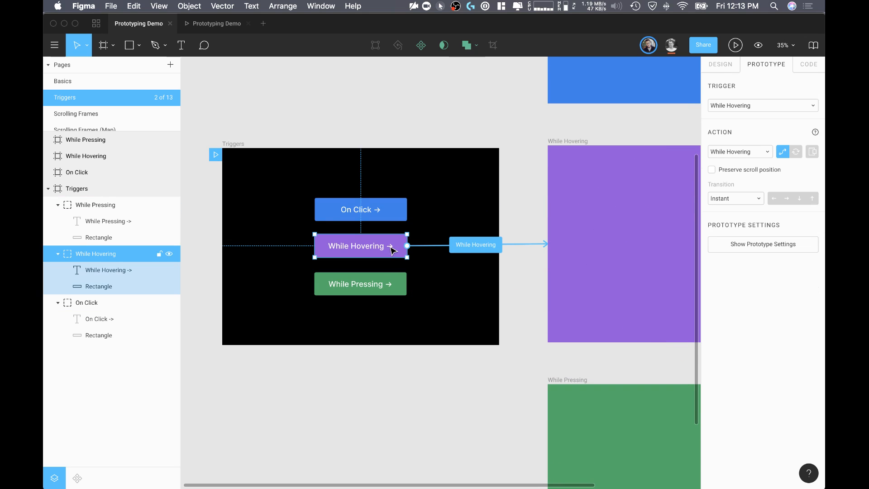
{"action": "left_click", "coordinate": [433, 265]}
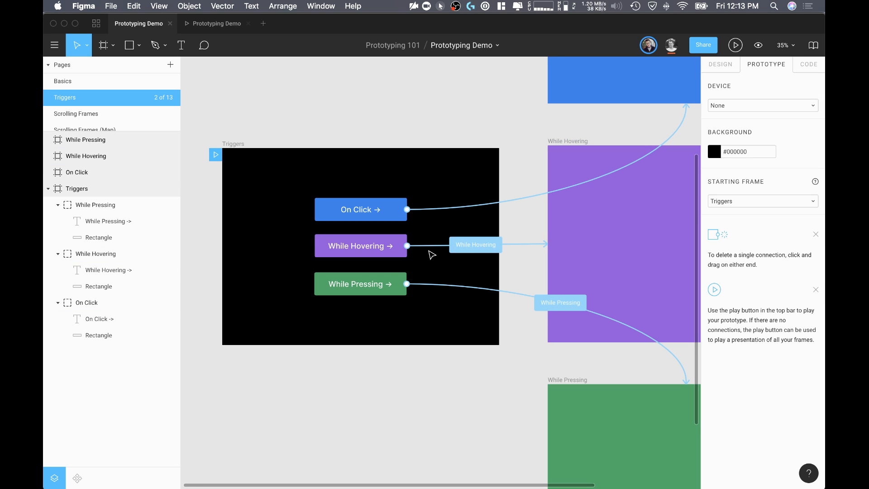
Step: Present the prototype from the Triggers frame and set its scaling to Fit – Scale down to fit
{"action": "scroll", "coordinate": [426, 297], "scroll_direction": "down", "scroll_amount": 1}
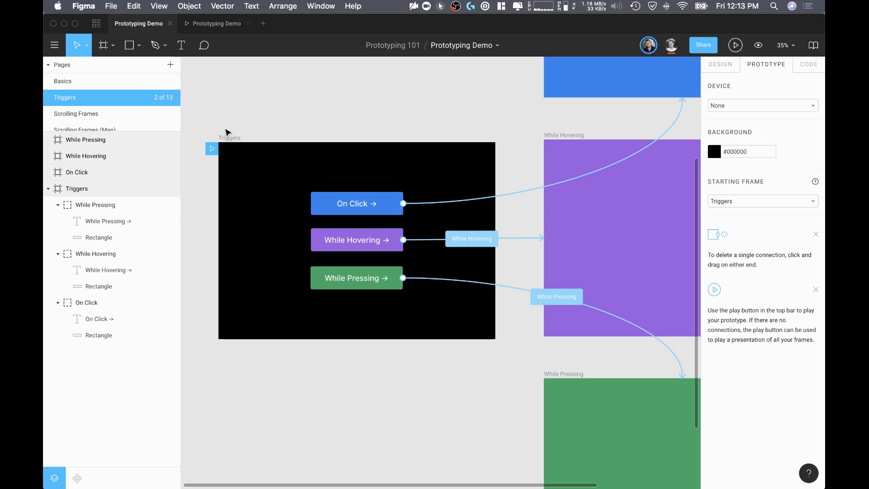
{"action": "left_click", "coordinate": [228, 138]}
{"action": "left_click", "coordinate": [737, 44]}
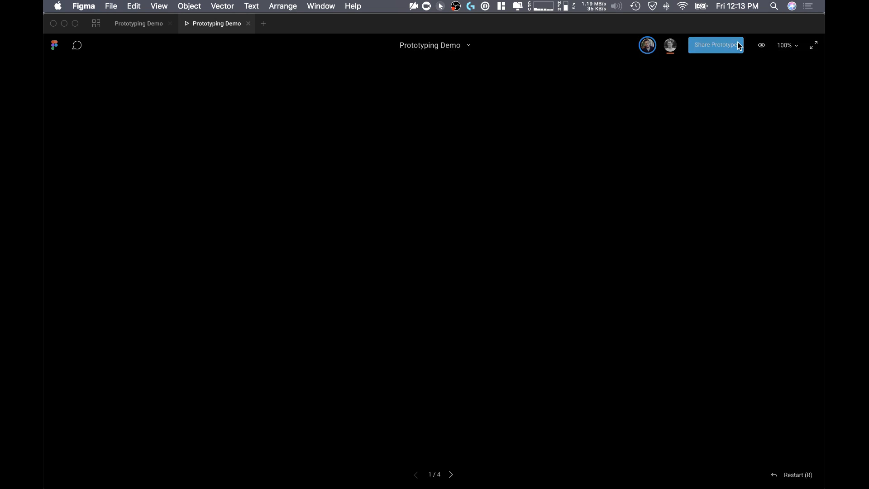
{"action": "left_click", "coordinate": [788, 45]}
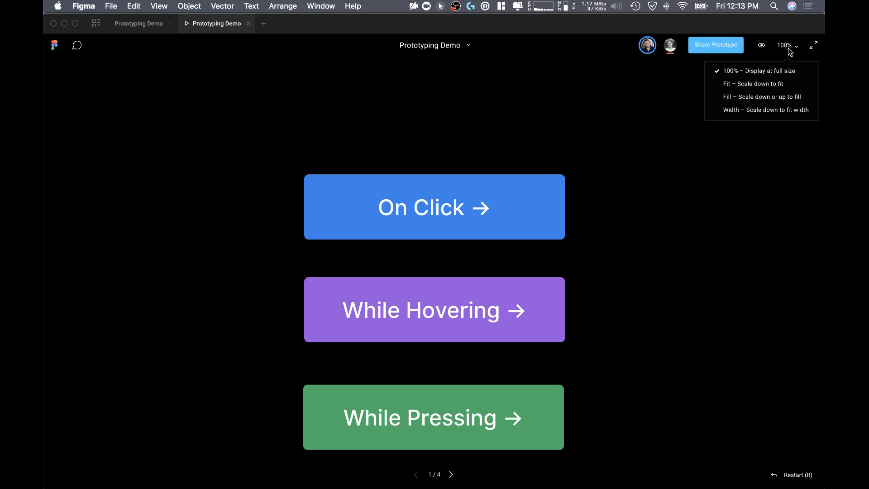
{"action": "left_click", "coordinate": [784, 82]}
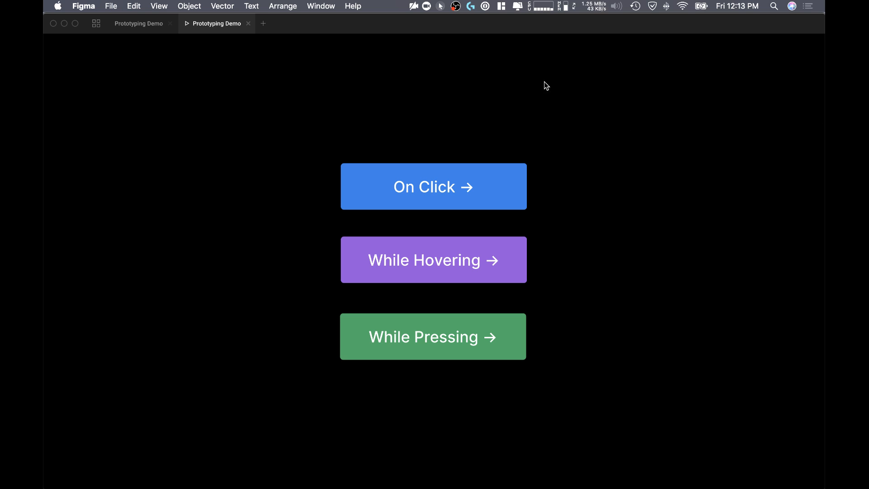
Step: Test the On Click, While Hovering and While Pressing buttons in the presentation, and return to the design file
{"action": "left_click", "coordinate": [451, 190]}
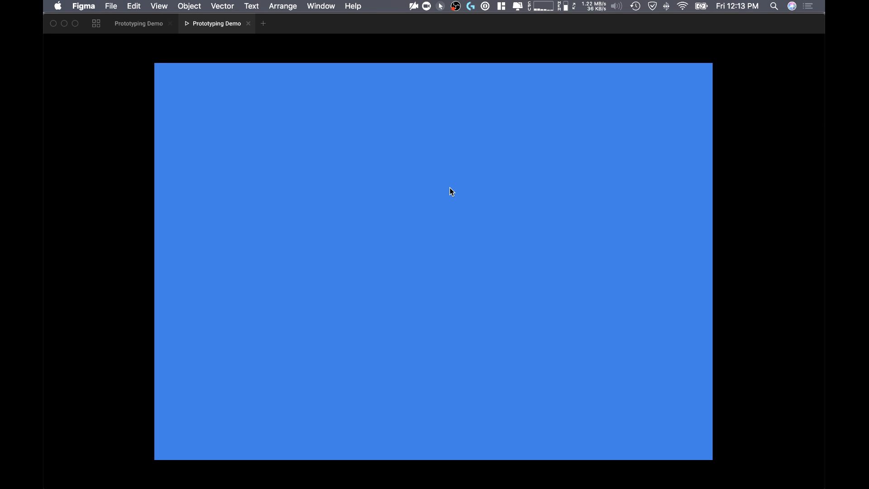
{"action": "left_click", "coordinate": [451, 191]}
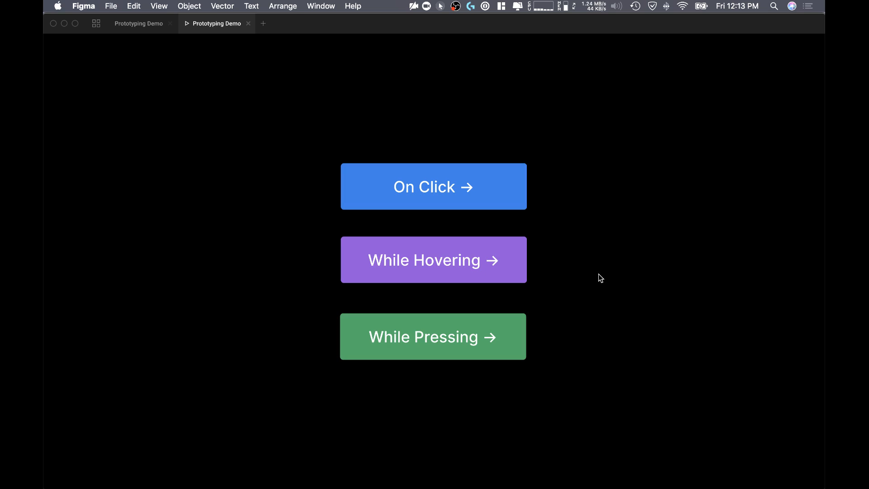
{"action": "mouse_move", "coordinate": [492, 270]}
{"action": "left_click", "coordinate": [401, 338]}
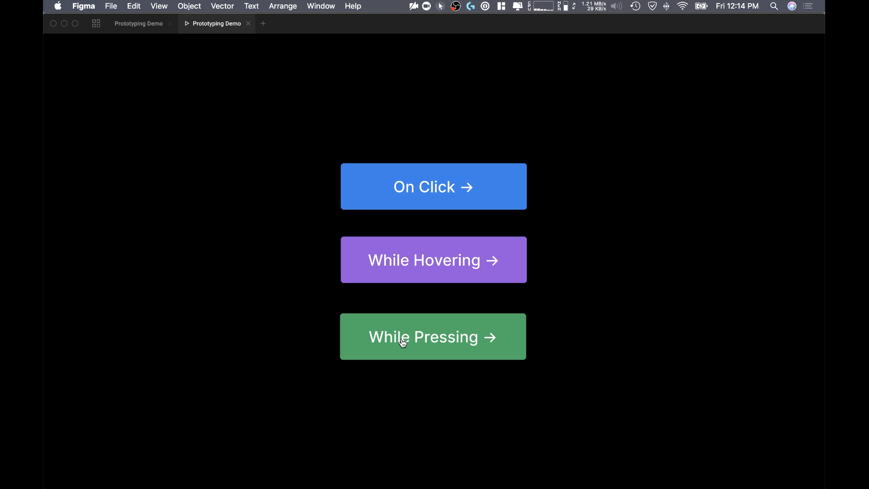
{"action": "left_click", "coordinate": [401, 339]}
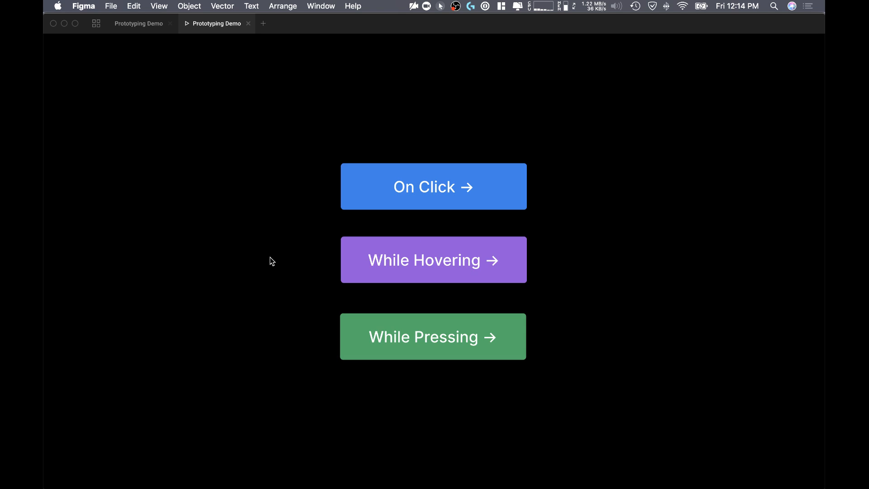
{"action": "mouse_move", "coordinate": [370, 259]}
{"action": "left_click", "coordinate": [394, 336]}
{"action": "left_click", "coordinate": [144, 23]}
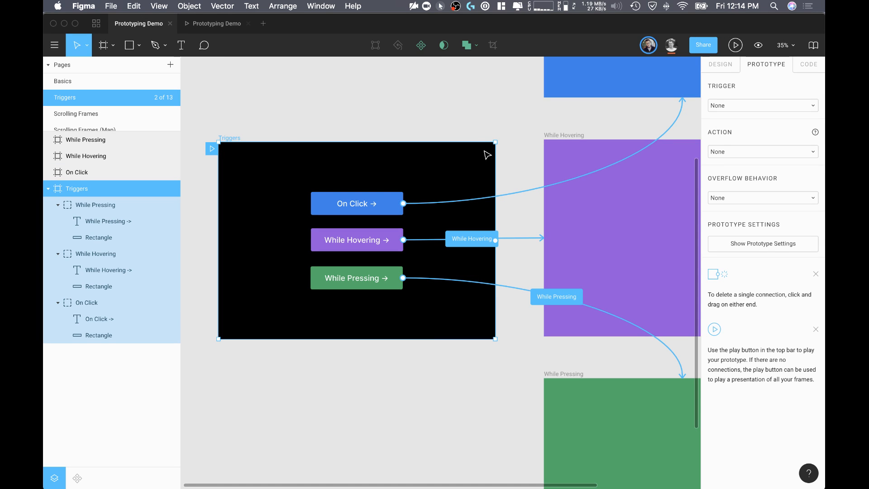
Step: Clear the selection in the design file and display the Triggers presentation again
{"action": "left_click", "coordinate": [468, 95]}
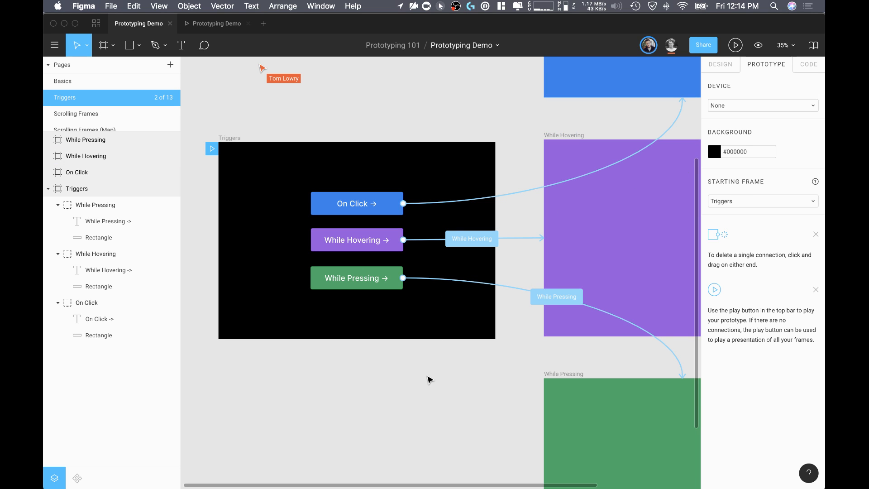
{"action": "left_click", "coordinate": [203, 24]}
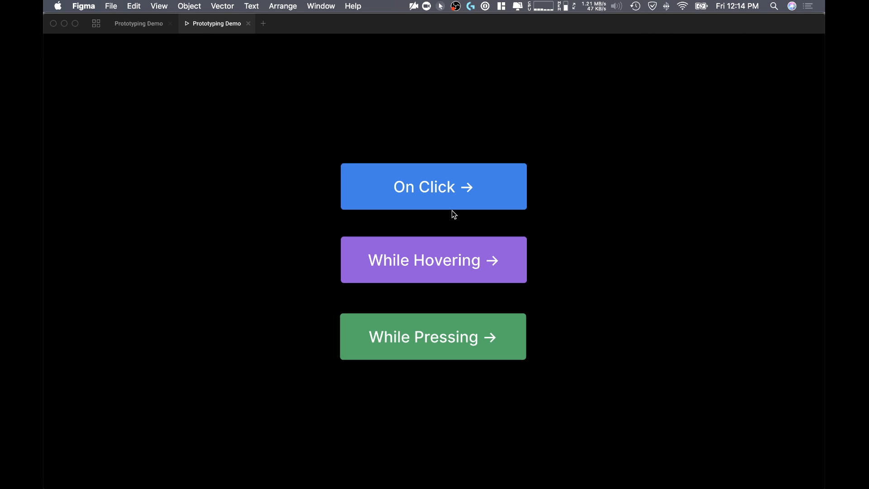
{"action": "left_click", "coordinate": [647, 111]}
{"action": "left_click", "coordinate": [343, 118]}
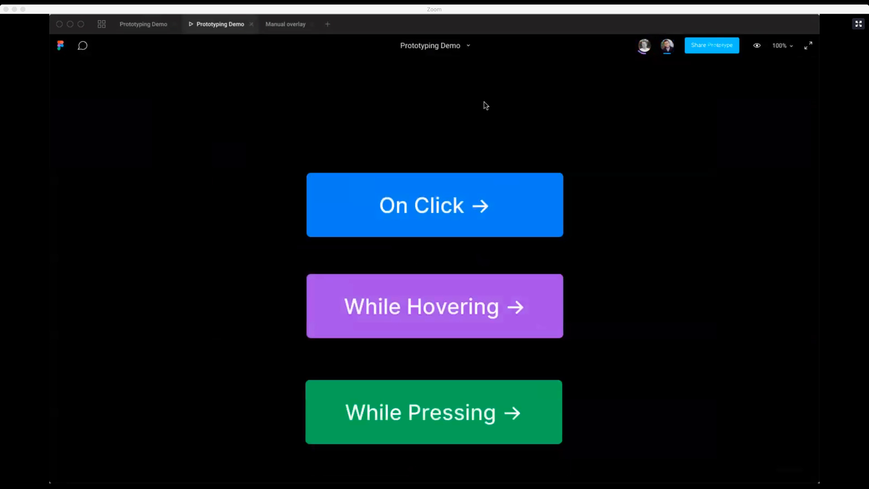
Step: Observe the collaborator's view in the Prototyping Demo design file and close the prototype presentation
{"action": "left_click", "coordinate": [667, 46]}
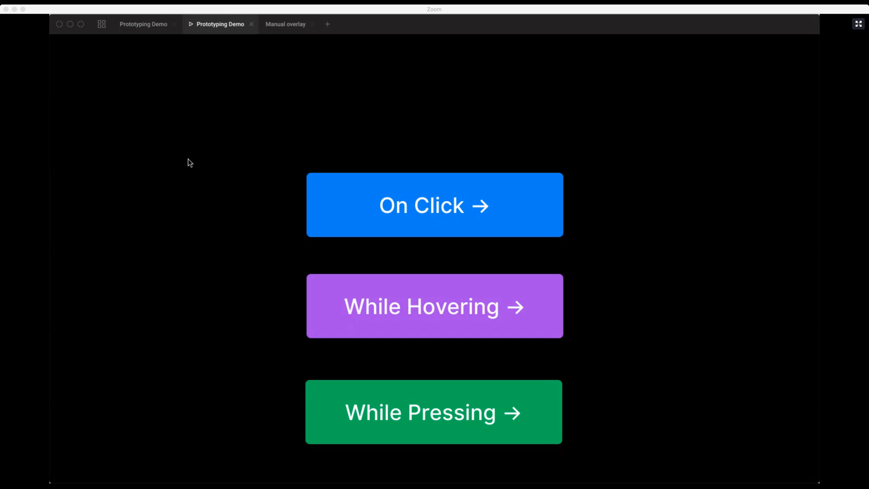
{"action": "left_click", "coordinate": [143, 27]}
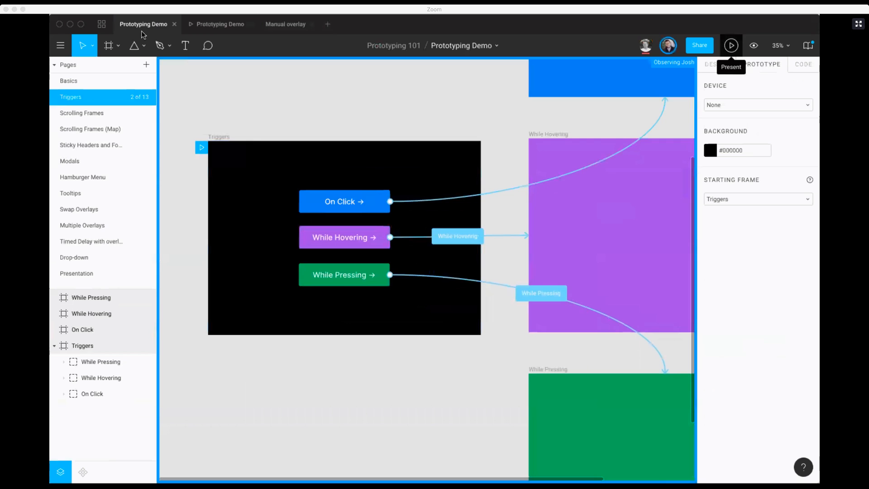
{"action": "left_click", "coordinate": [252, 25]}
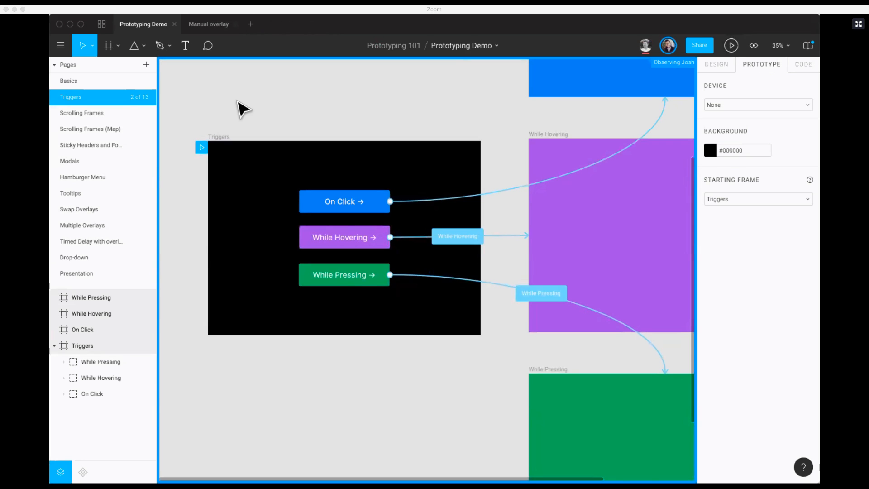
Step: Stop observing the collaborator and examine the trigger options for the While Pressing button's connection
{"action": "left_click", "coordinate": [646, 45]}
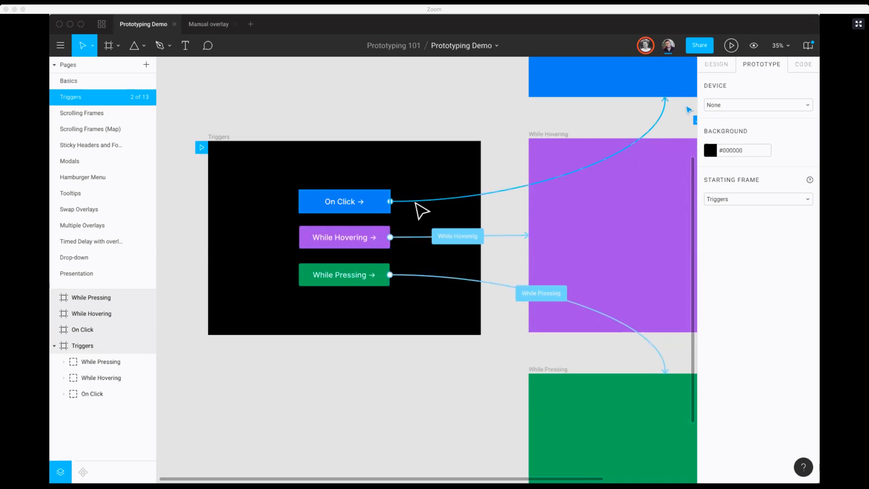
{"action": "left_click", "coordinate": [412, 274]}
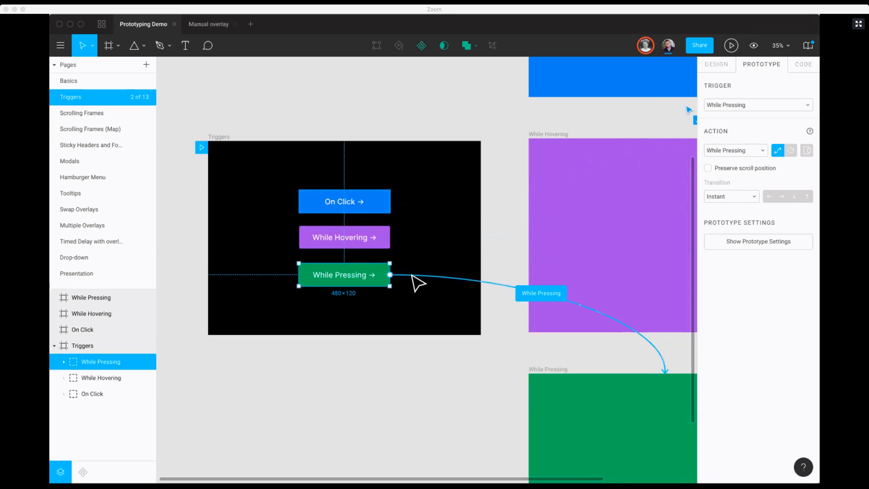
{"action": "left_click", "coordinate": [797, 108]}
{"action": "left_click", "coordinate": [731, 280]}
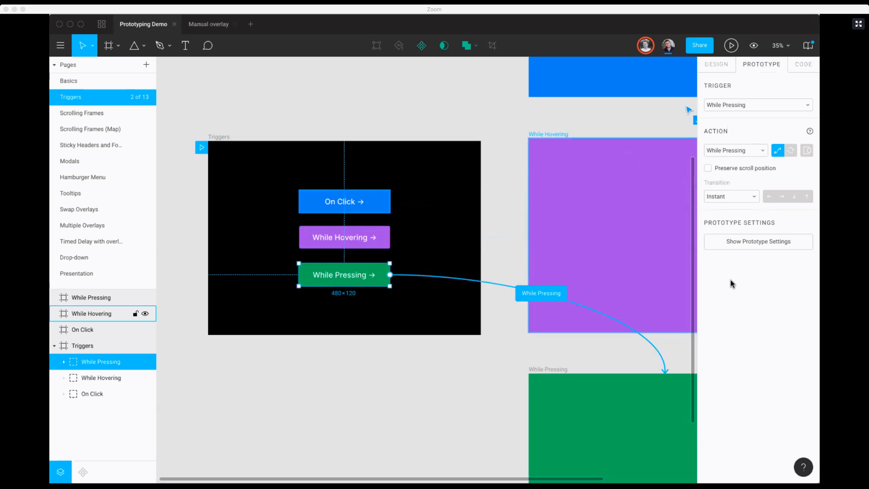
{"action": "left_click", "coordinate": [299, 112]}
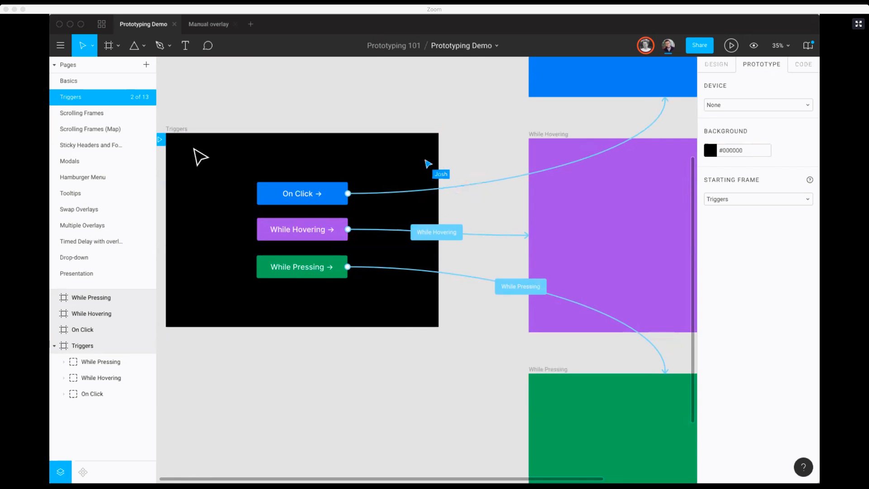
Step: Add a new page named Components to the file
{"action": "left_click", "coordinate": [113, 241]}
{"action": "left_click", "coordinate": [105, 256]}
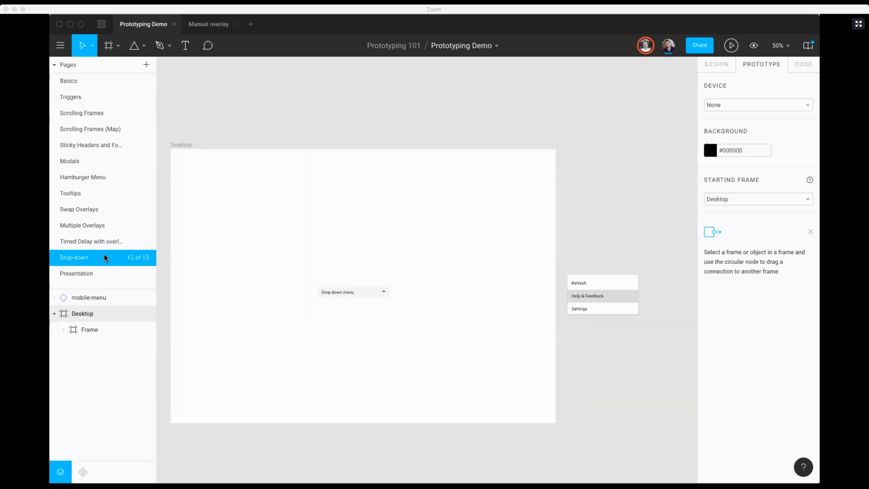
{"action": "left_click", "coordinate": [118, 113]}
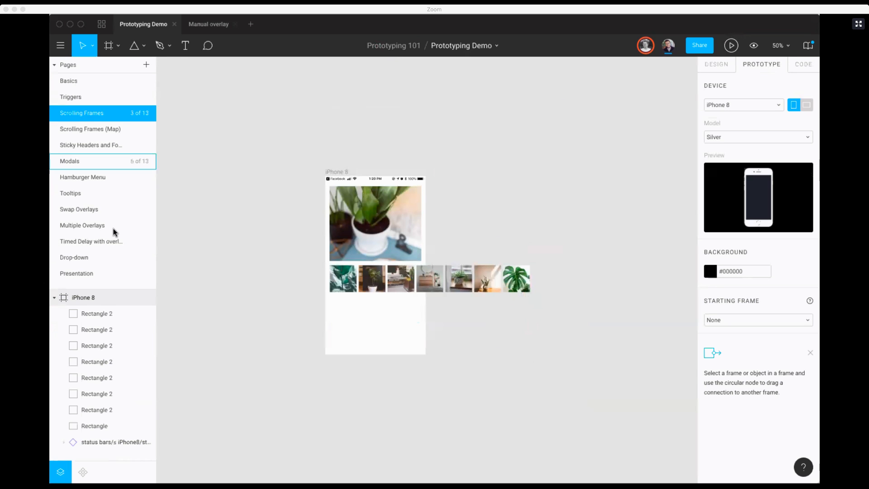
{"action": "left_click", "coordinate": [105, 273]}
{"action": "left_click", "coordinate": [146, 64]}
{"action": "type", "text": "Components"}
{"action": "key", "text": "Return"}
{"action": "key", "text": "f"}
{"action": "left_click_drag", "start_coordinate": [285, 142], "coordinate": [374, 297]}
{"action": "key", "text": "Delete"}
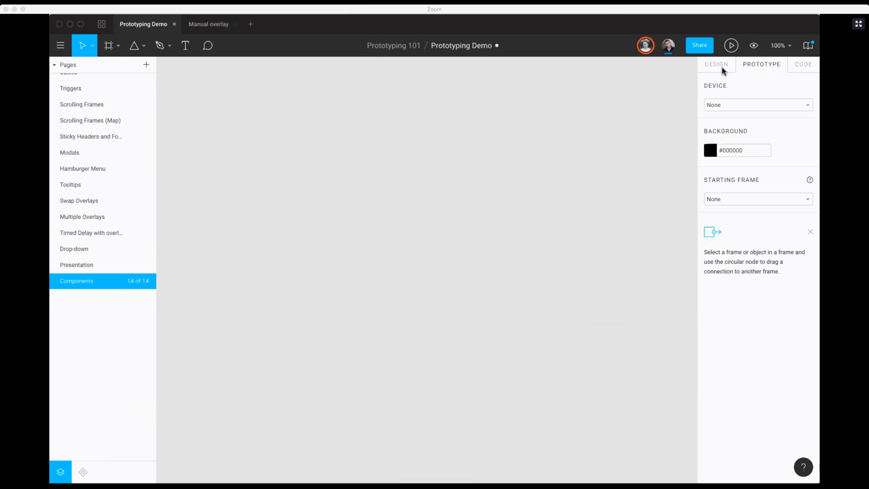
Step: Add a frame to the Components page using the iPhone 8 phone preset
{"action": "key", "text": "f"}
{"action": "left_click", "coordinate": [710, 84]}
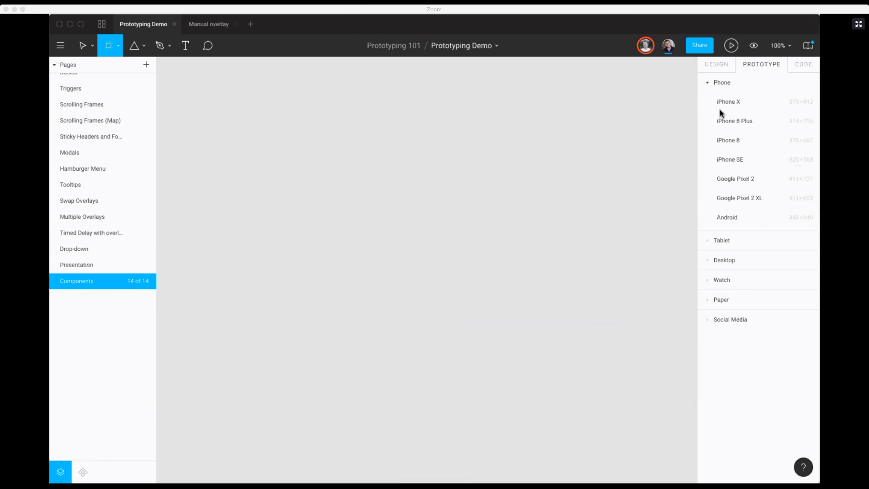
{"action": "left_click", "coordinate": [726, 140]}
{"action": "left_click", "coordinate": [744, 239]}
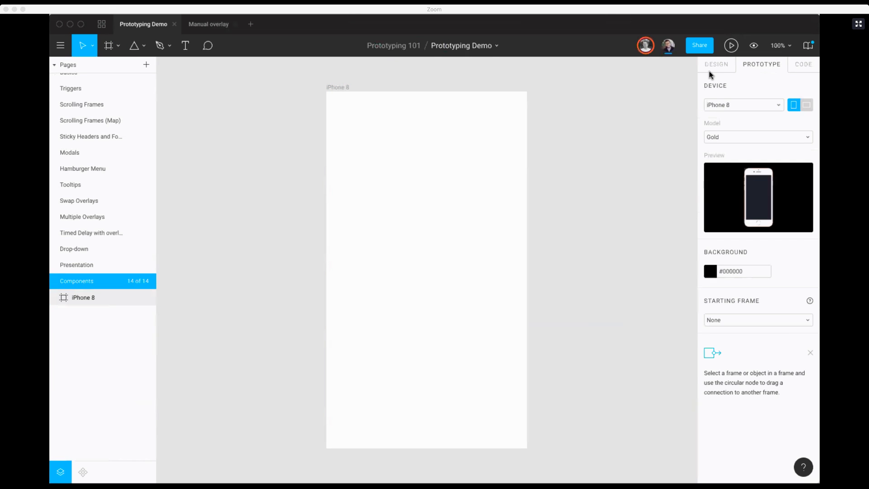
Step: Draw a rectangle about 375 × 54 px across the bottom edge of the iPhone 8 frame
{"action": "left_click", "coordinate": [708, 71]}
{"action": "key", "text": "minus"}
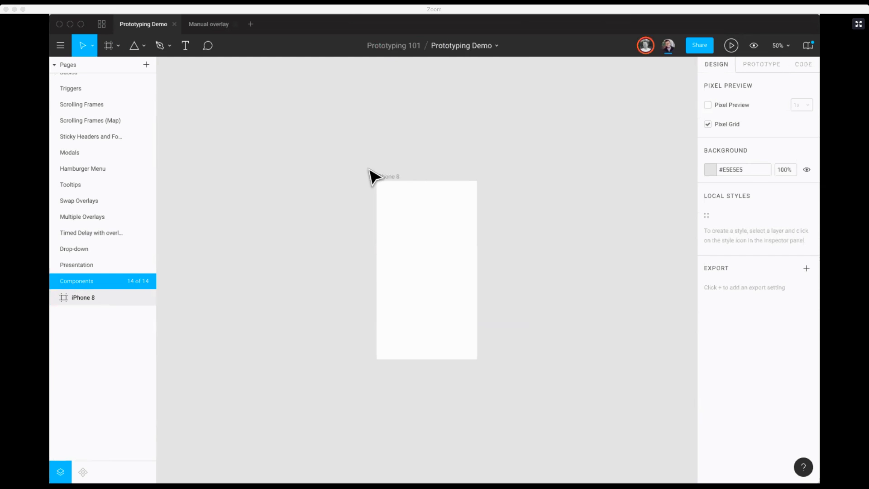
{"action": "key", "text": "r"}
{"action": "mouse_move", "coordinate": [377, 341]}
{"action": "left_mouse_down"}
{"action": "mouse_move", "coordinate": [474, 357]}
{"action": "mouse_move", "coordinate": [455, 360]}
{"action": "left_mouse_up"}
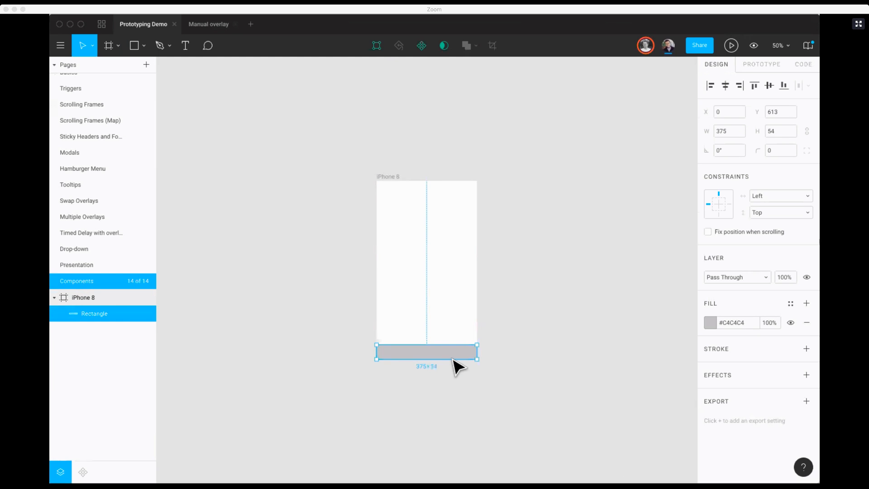
Step: Add a text label "1" on the canvas below the iPhone 8 frame and set its font size to 20
{"action": "scroll", "coordinate": [452, 357], "scroll_direction": "down", "scroll_amount": 2}
{"action": "key", "text": "t"}
{"action": "left_click", "coordinate": [427, 358]}
{"action": "type", "text": "1"}
{"action": "key", "text": "Escape"}
{"action": "left_click", "coordinate": [791, 261]}
{"action": "type", "text": "20"}
{"action": "key", "text": "Return"}
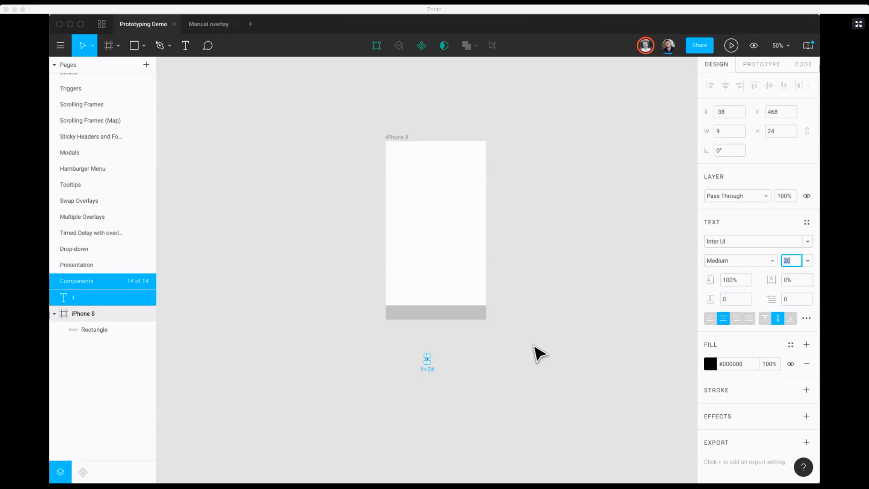
{"action": "left_click", "coordinate": [533, 351]}
Step: Draw a button rectangle about 118 × 36 px around the "1" label and fill it with red (#FF0101)
{"action": "key", "text": "r"}
{"action": "left_click_drag", "start_coordinate": [413, 356], "coordinate": [444, 364]}
{"action": "left_click", "coordinate": [709, 242]}
{"action": "left_click_drag", "start_coordinate": [678, 244], "coordinate": [712, 274]}
{"action": "left_click", "coordinate": [498, 376]}
Step: Centre the "1" label on the red rectangle
{"action": "key", "text": "z"}
{"action": "left_click_drag", "start_coordinate": [496, 376], "coordinate": [369, 344]}
{"action": "mouse_move", "coordinate": [407, 267]}
{"action": "left_mouse_down"}
{"action": "mouse_move", "coordinate": [417, 287]}
{"action": "mouse_move", "coordinate": [411, 279]}
{"action": "left_mouse_up"}
{"action": "key", "text": "shift+Right"}
{"action": "key", "text": "Left"}
{"action": "key", "text": "Left"}
{"action": "key", "text": "Left"}
{"action": "key", "text": "Left"}
{"action": "key", "text": "Left"}
Step: Place the red "1" button with its label on the grey bar and duplicate it into a row of three
{"action": "left_click_drag", "start_coordinate": [387, 209], "coordinate": [452, 339]}
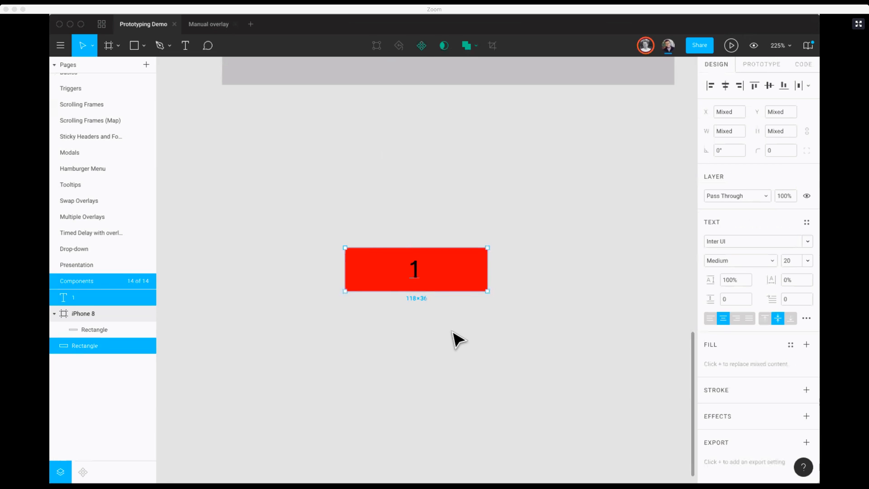
{"action": "key", "text": "shift+0"}
{"action": "left_click_drag", "start_coordinate": [428, 277], "coordinate": [453, 183]}
{"action": "key", "text": "super+d"}
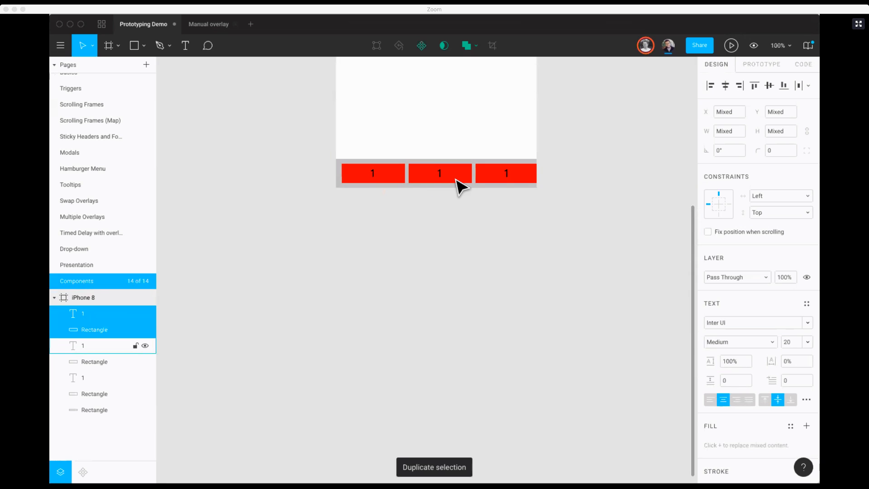
Step: Narrow the row of three red buttons to about 354 px wide so it fits inside the grey bar
{"action": "left_click_drag", "start_coordinate": [553, 177], "coordinate": [327, 165]}
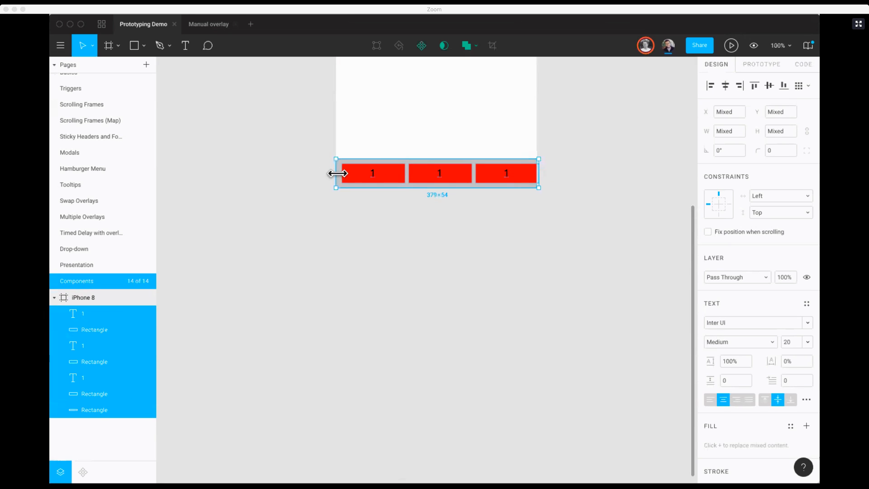
{"action": "key", "text": "super+plus"}
{"action": "scroll", "coordinate": [272, 135], "scroll_direction": "up", "scroll_amount": 3}
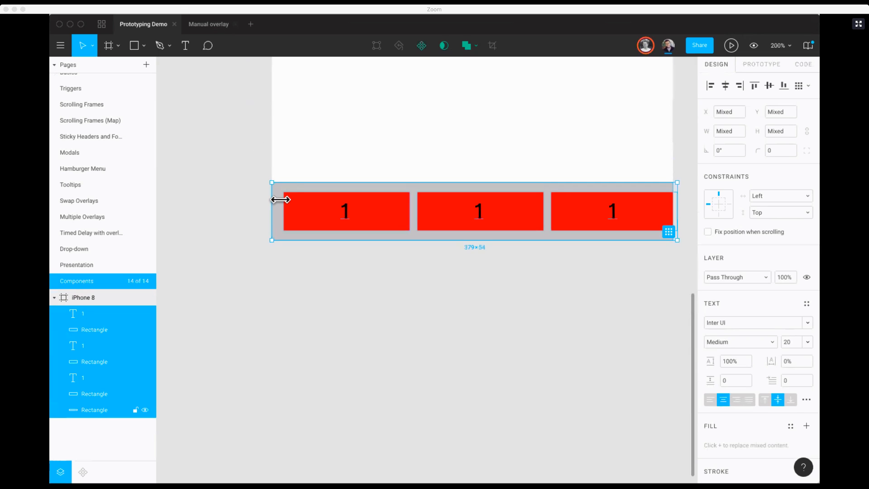
{"action": "left_click", "coordinate": [669, 192], "text": "shift"}
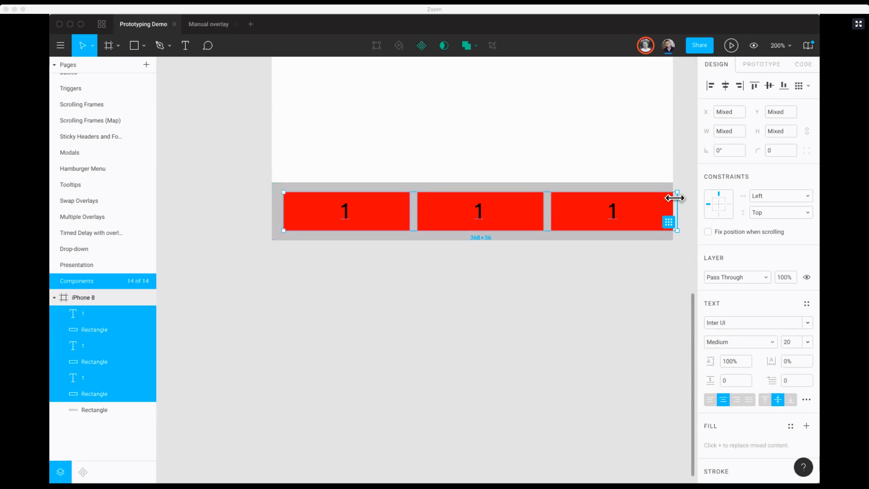
{"action": "left_click_drag", "start_coordinate": [674, 202], "coordinate": [662, 204]}
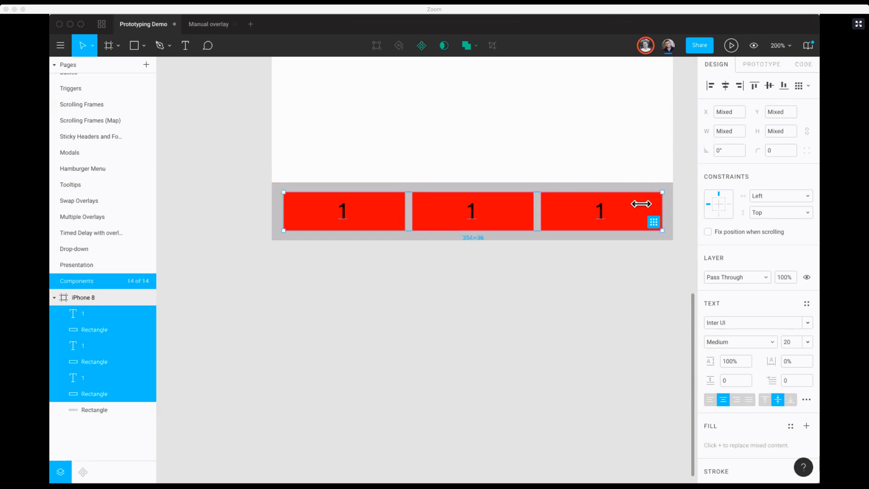
Step: Change the middle button's label to "2" and the last button's label to "3"
{"action": "double_click", "coordinate": [477, 210]}
{"action": "type", "text": "2"}
{"action": "left_click", "coordinate": [601, 214]}
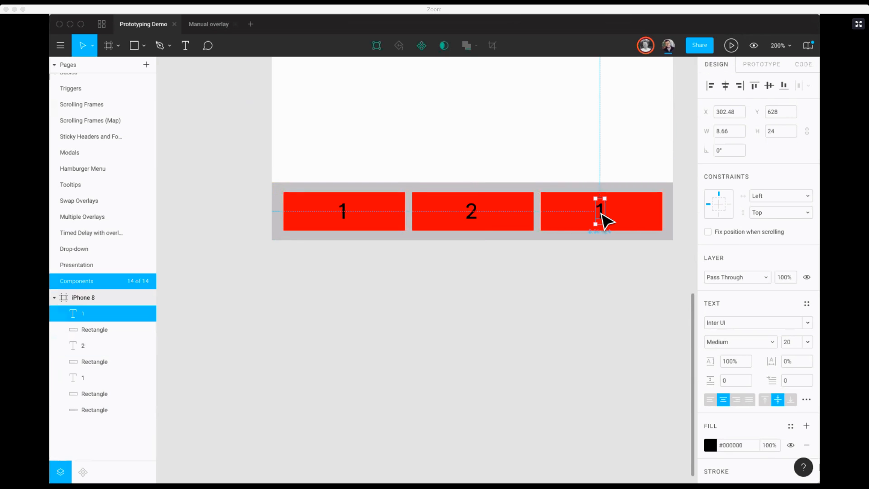
{"action": "key", "text": "3"}
{"action": "double_click", "coordinate": [601, 217]}
{"action": "type", "text": "3"}
{"action": "key", "text": "Escape"}
{"action": "key", "text": "1"}
{"action": "key", "text": "0"}
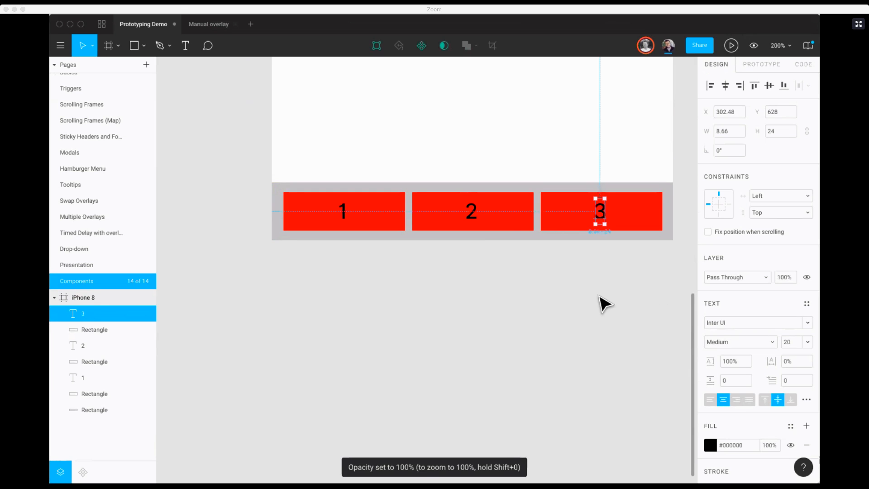
Step: Duplicate the iPhone 8 frame and place the copy to the right of the original
{"action": "left_click", "coordinate": [599, 296]}
{"action": "key", "text": "minus"}
{"action": "key", "text": "minus"}
{"action": "scroll", "coordinate": [599, 296], "scroll_direction": "right", "scroll_amount": 2}
{"action": "scroll", "coordinate": [599, 297], "scroll_direction": "up", "scroll_amount": 1}
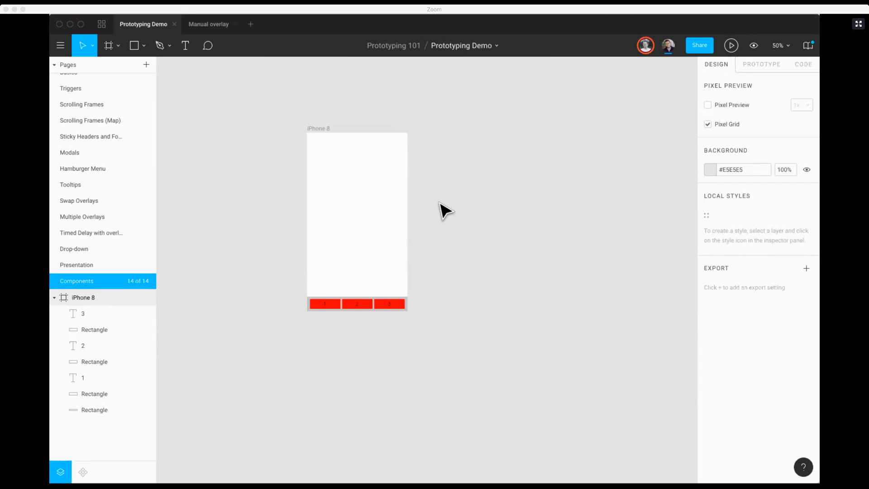
{"action": "right_click", "coordinate": [324, 128]}
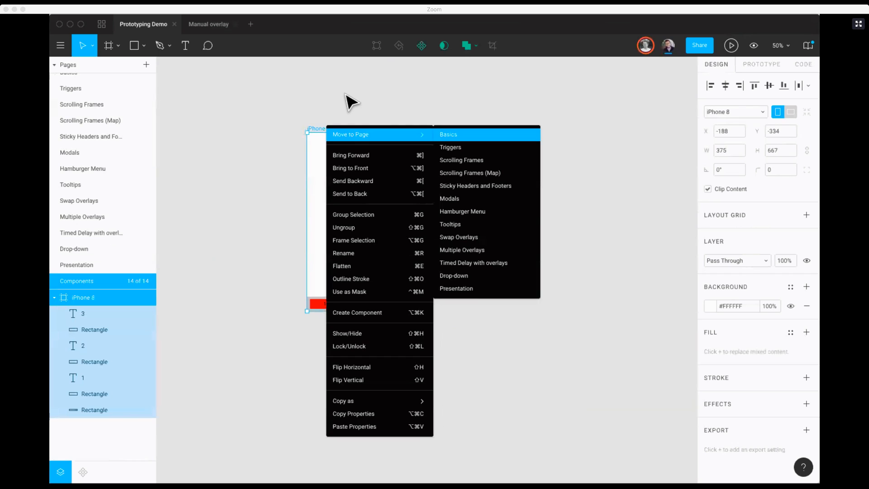
{"action": "left_click", "coordinate": [321, 107]}
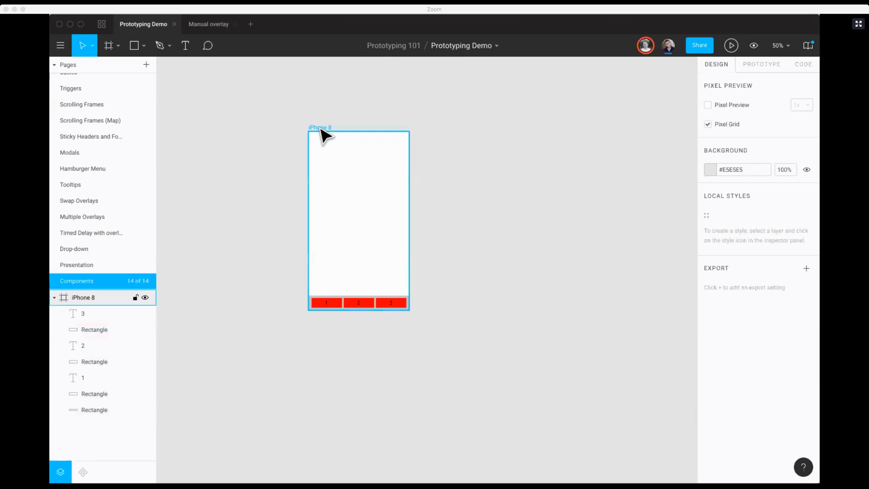
{"action": "left_click_drag", "start_coordinate": [322, 130], "coordinate": [455, 131]}
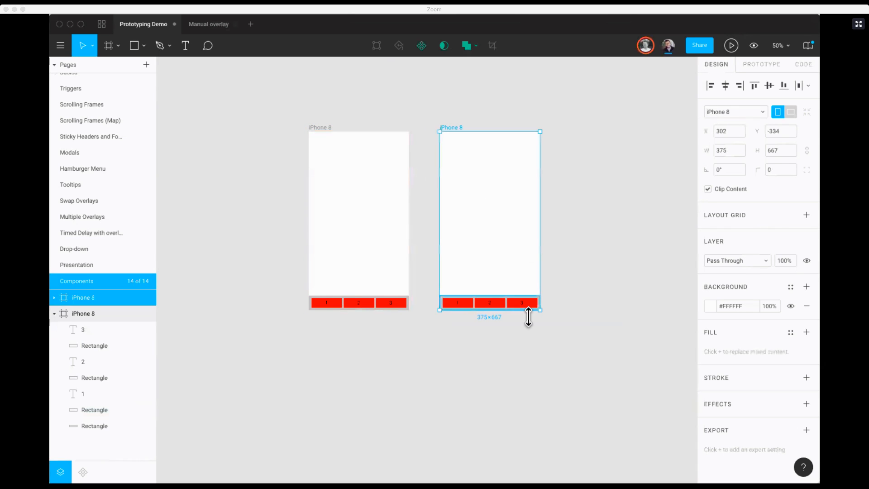
Step: Delete the grey bar and its three buttons from the copied iPhone 8 frame
{"action": "left_click_drag", "start_coordinate": [544, 320], "coordinate": [428, 293]}
{"action": "key", "text": "Delete"}
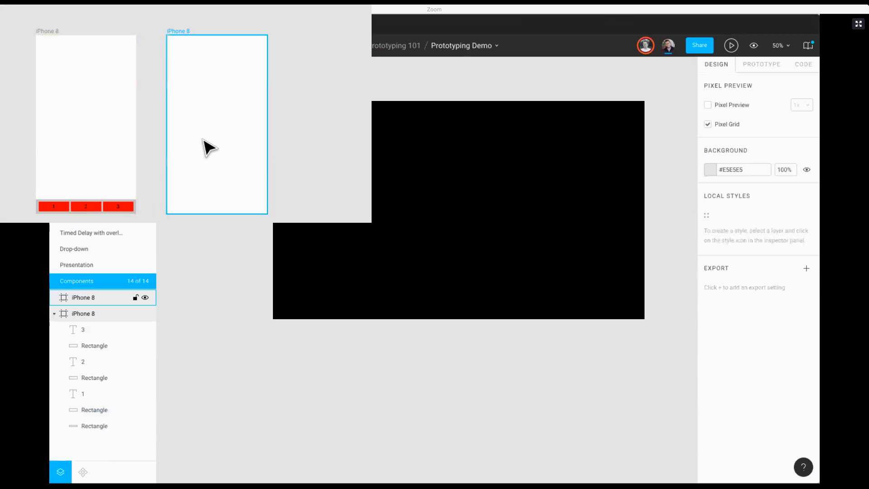
{"action": "left_click", "coordinate": [449, 131]}
Step: Fill the "2" button with blue (#0148FF) and the "3" button with green
{"action": "left_click", "coordinate": [359, 302]}
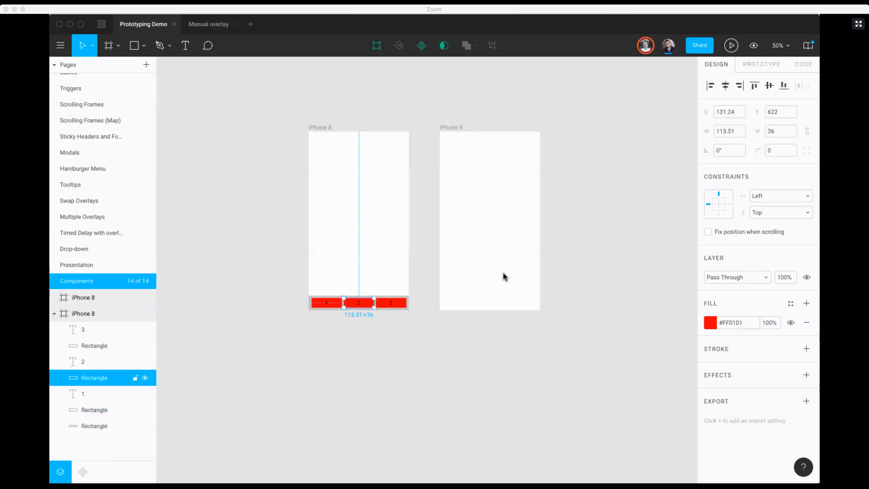
{"action": "left_click", "coordinate": [711, 322]}
{"action": "left_click", "coordinate": [661, 344]}
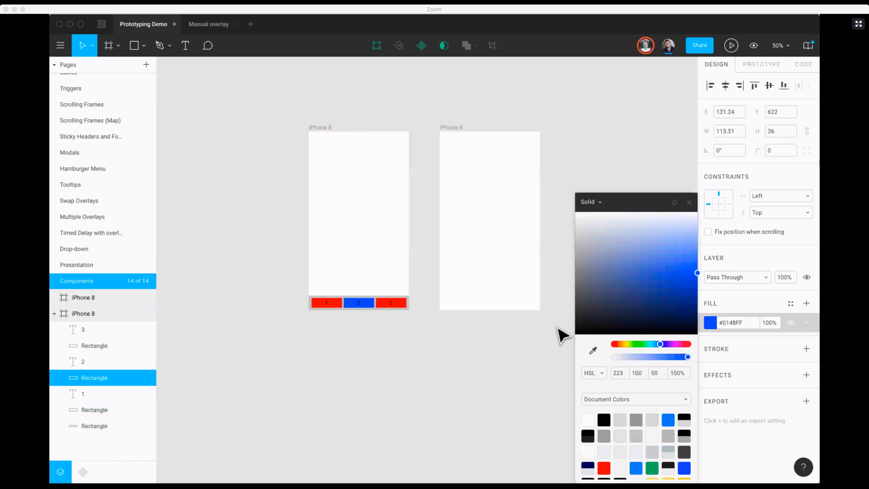
{"action": "left_click", "coordinate": [398, 303]}
{"action": "left_click", "coordinate": [710, 322]}
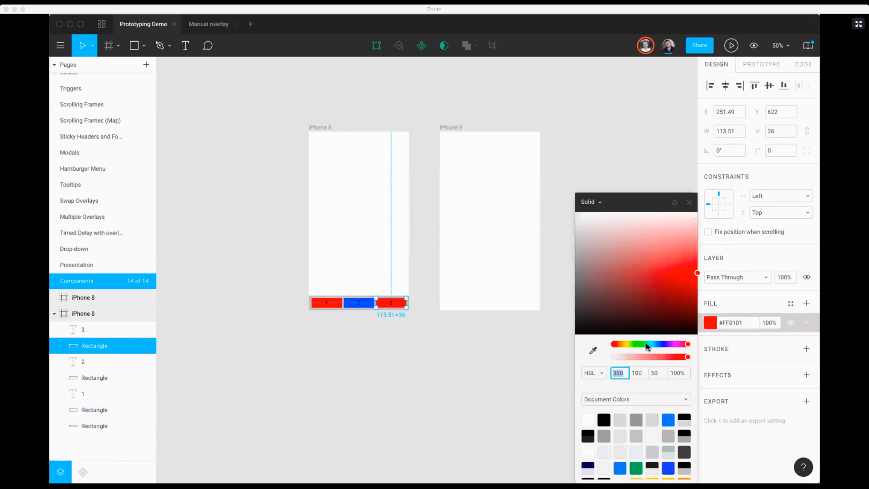
{"action": "left_click", "coordinate": [637, 344]}
{"action": "left_click", "coordinate": [514, 355]}
Step: Duplicate the blank iPhone 8 frame twice in a row, and select the first blank frame
{"action": "left_click_drag", "start_coordinate": [452, 129], "coordinate": [560, 130], "text": "alt"}
{"action": "key", "text": "super+d"}
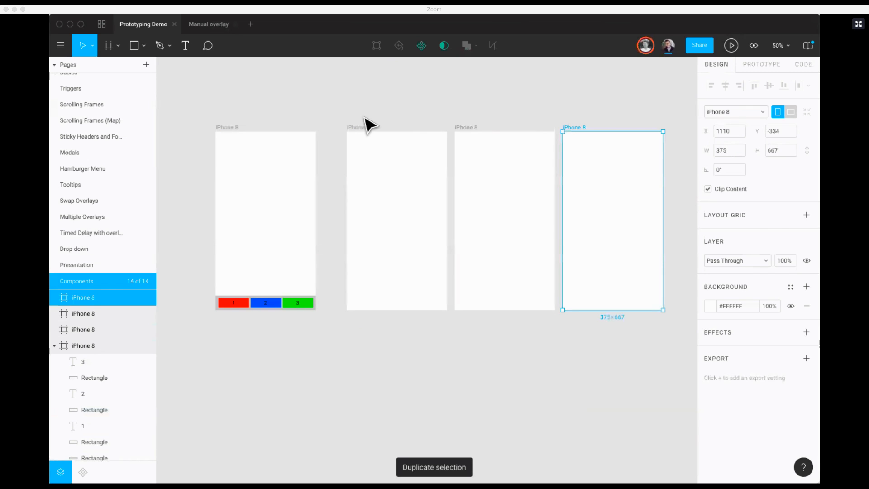
{"action": "left_click", "coordinate": [363, 117]}
{"action": "left_click", "coordinate": [364, 131]}
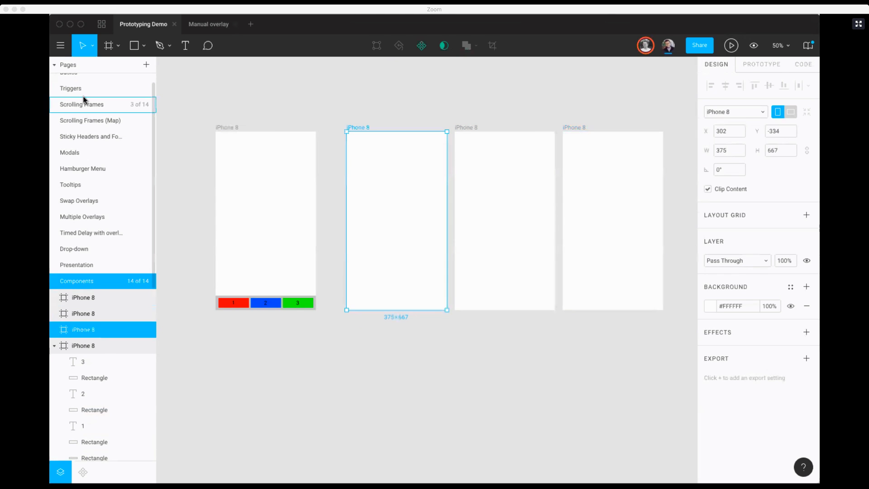
Step: Check the Triggers page again and open the Scrolling Frames page with the iPhone 8 plant photos
{"action": "scroll", "coordinate": [83, 101], "scroll_direction": "up", "scroll_amount": 1}
{"action": "left_click", "coordinate": [82, 114]}
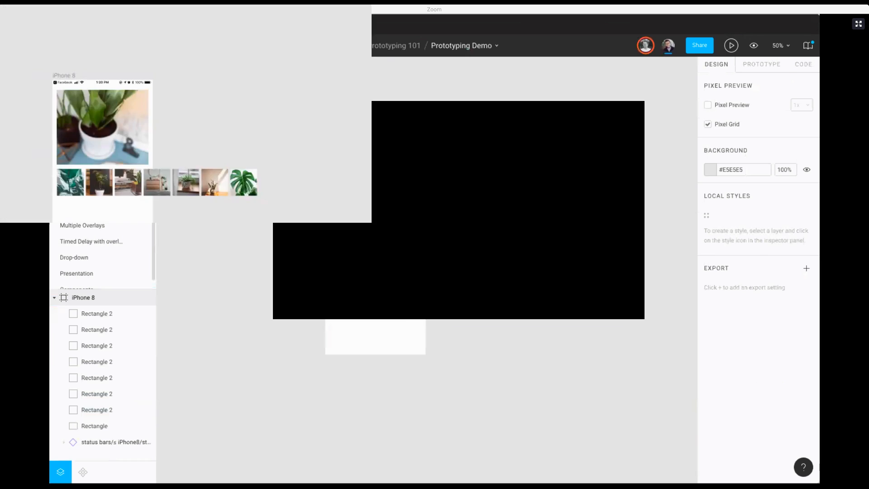
{"action": "left_click", "coordinate": [79, 96]}
{"action": "left_click", "coordinate": [80, 116]}
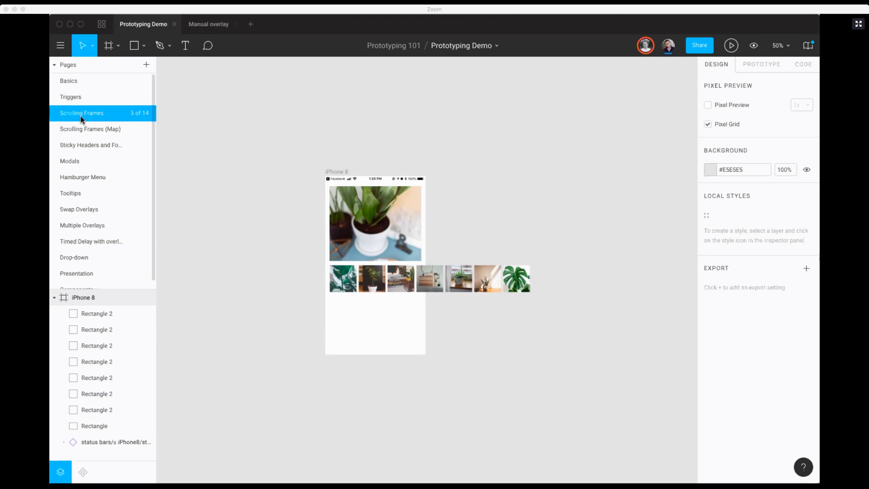
{"action": "left_click", "coordinate": [74, 97]}
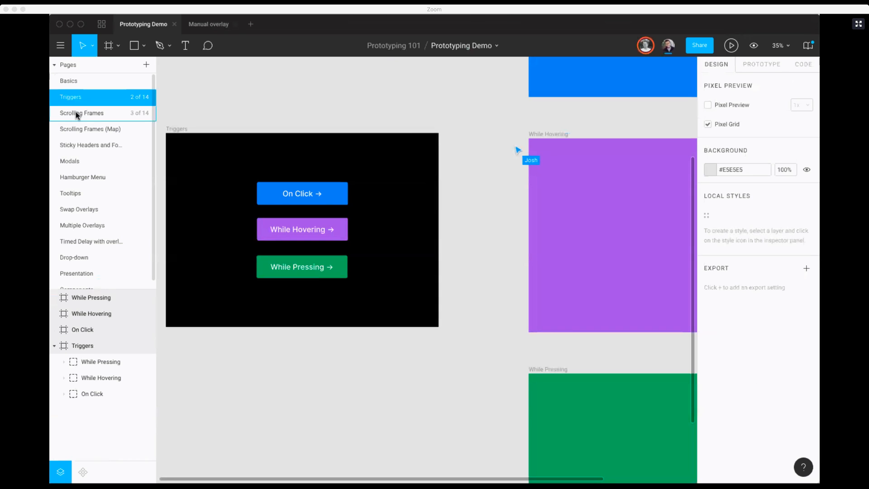
{"action": "left_click", "coordinate": [75, 111]}
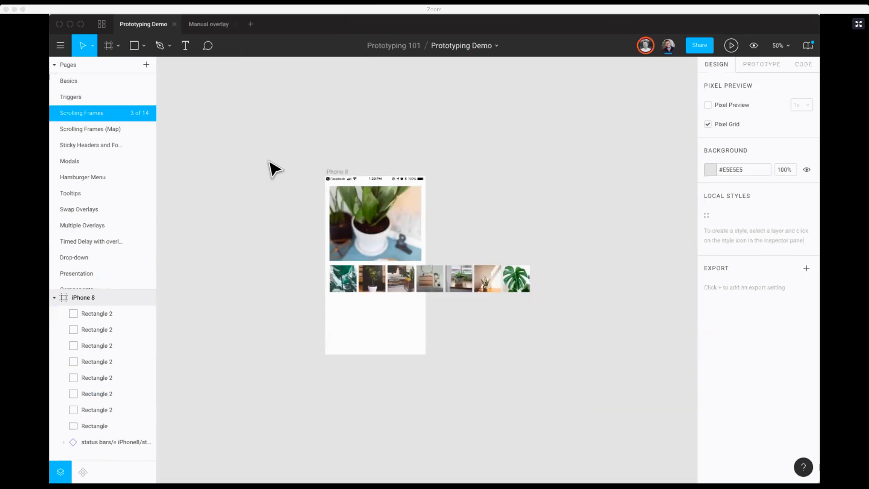
{"action": "key", "text": "plus"}
{"action": "scroll", "coordinate": [268, 160], "scroll_direction": "left", "scroll_amount": 1}
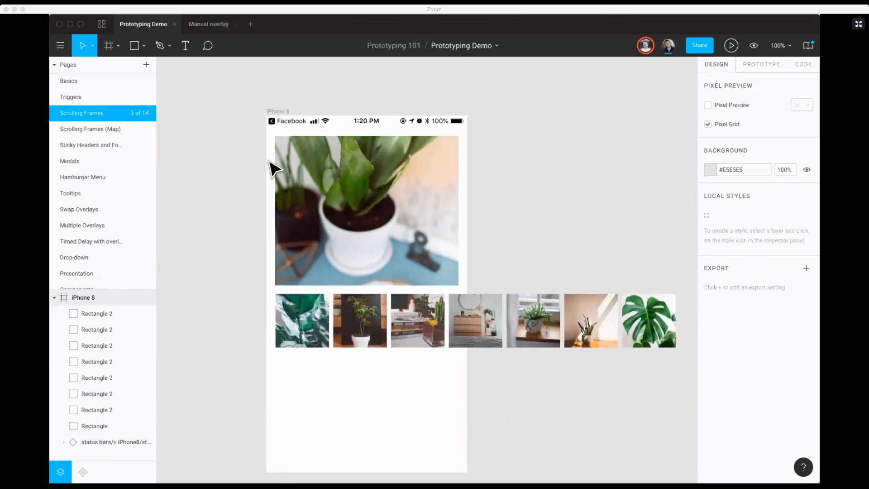
{"action": "scroll", "coordinate": [243, 136], "scroll_direction": "left", "scroll_amount": 1}
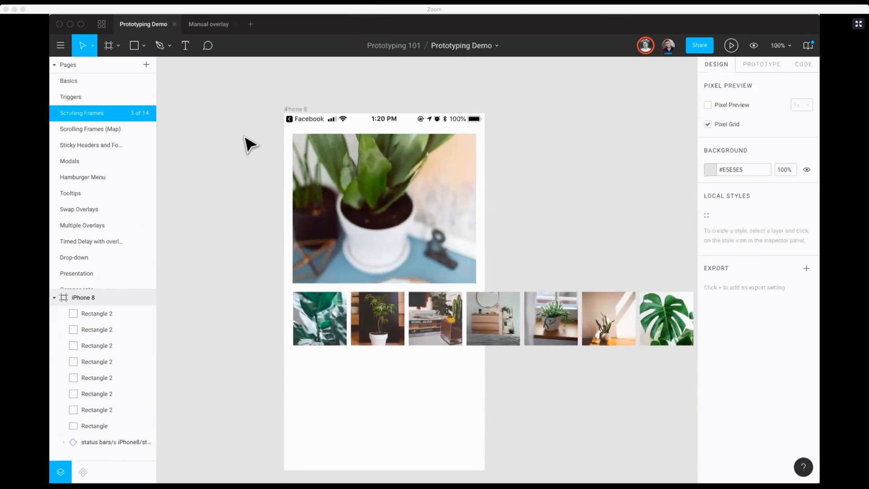
Step: Examine the iPhone 8 frame's large plant photo and the row of thumbnails beneath it, overall and close up
{"action": "key", "text": "minus"}
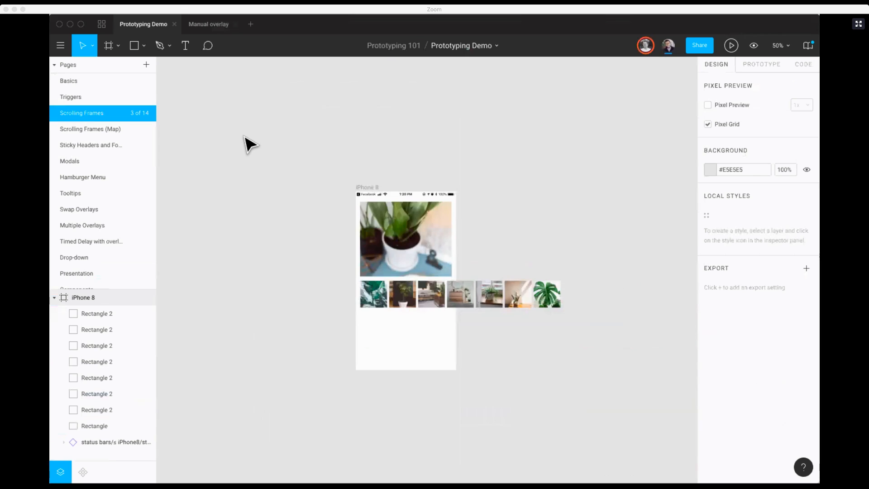
{"action": "key", "text": "plus"}
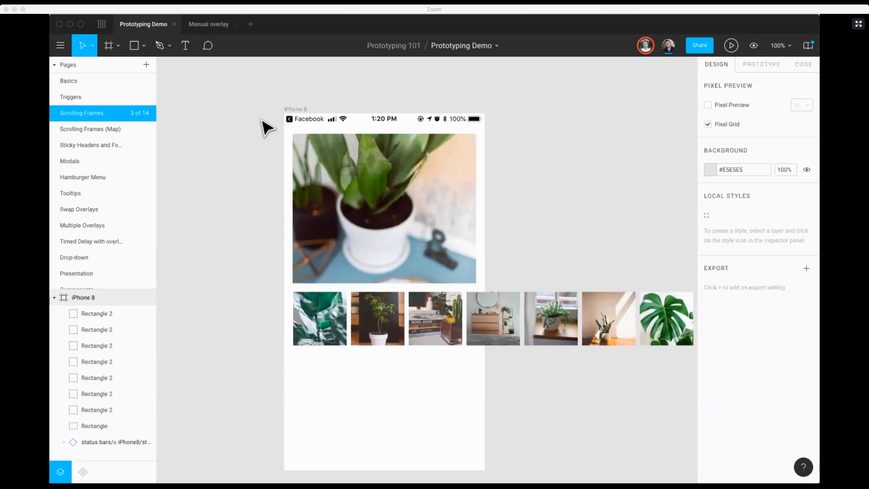
{"action": "left_click", "coordinate": [378, 189]}
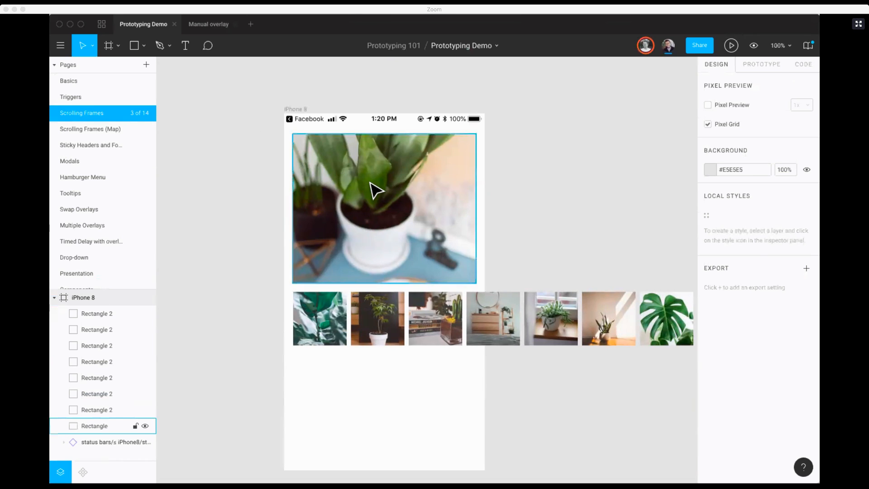
{"action": "key", "text": "minus"}
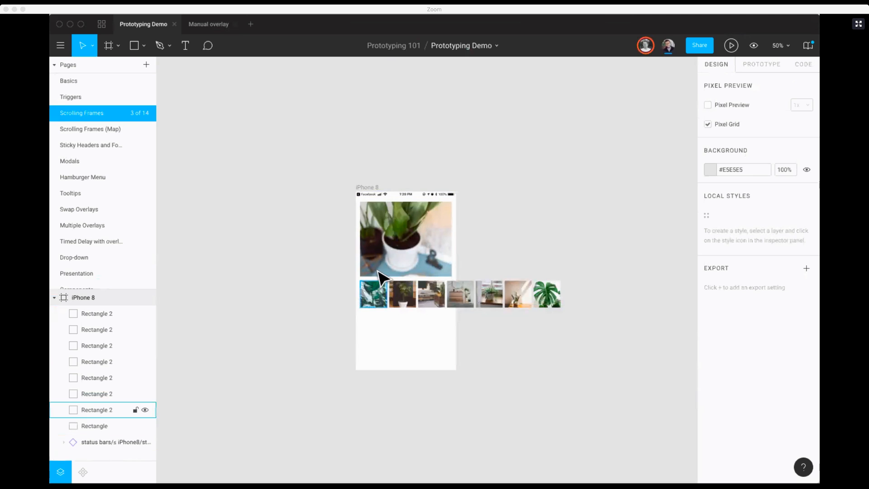
{"action": "key", "text": "z"}
{"action": "left_click_drag", "start_coordinate": [334, 178], "coordinate": [520, 371]}
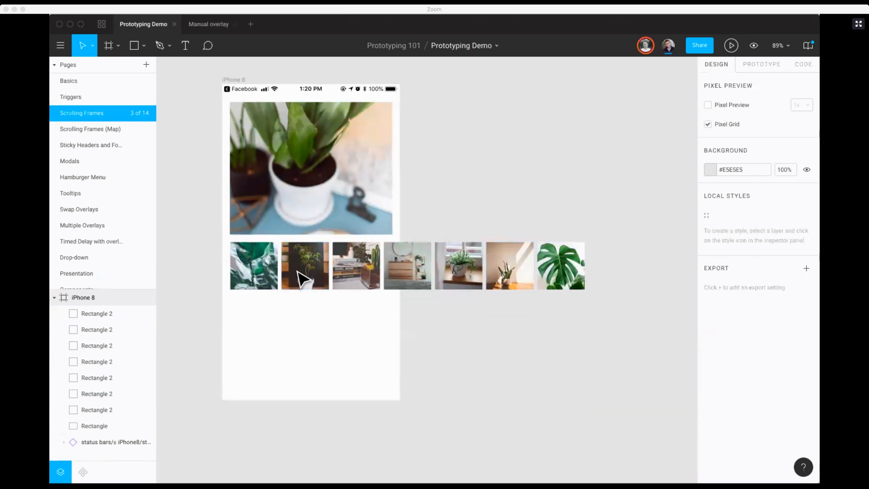
{"action": "scroll", "coordinate": [300, 276], "scroll_direction": "up", "scroll_amount": 1}
{"action": "scroll", "coordinate": [301, 276], "scroll_direction": "left", "scroll_amount": 1}
Step: Turn on content clipping for the iPhone 8 frame to preview the cropped thumbnail row, and turn it off again
{"action": "left_click", "coordinate": [270, 121]}
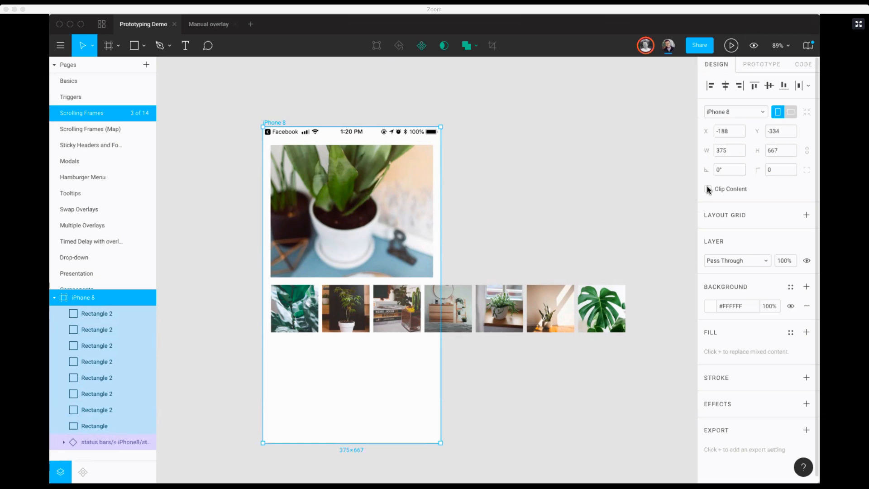
{"action": "left_click", "coordinate": [708, 189]}
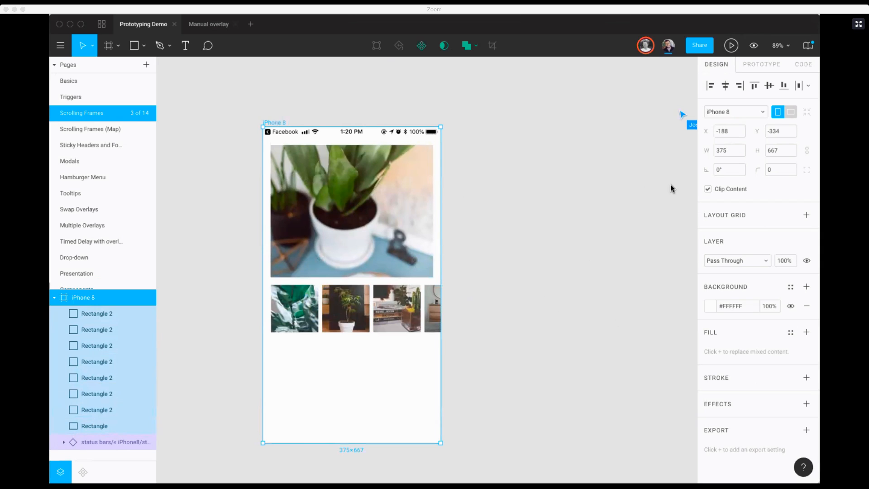
{"action": "left_click", "coordinate": [707, 188]}
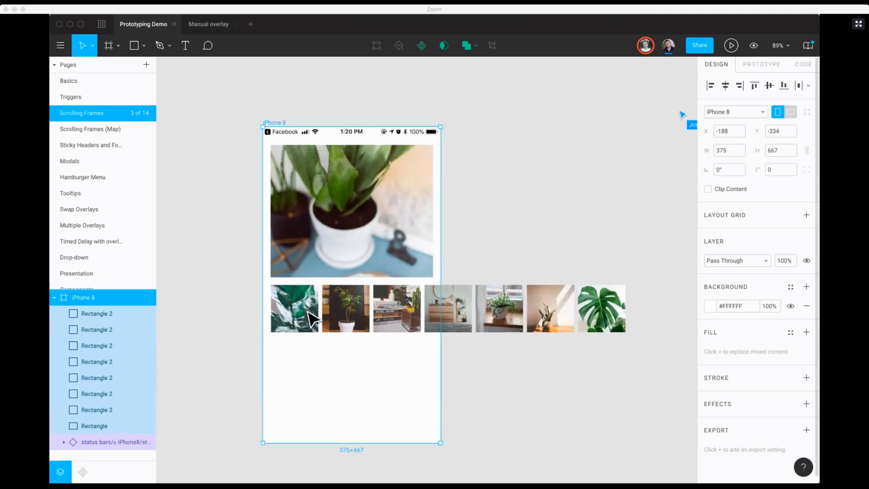
Step: Group the seven plant thumbnails below the large photo and convert the group into a frame
{"action": "left_click", "coordinate": [97, 313]}
{"action": "left_click_drag", "start_coordinate": [293, 349], "coordinate": [624, 317]}
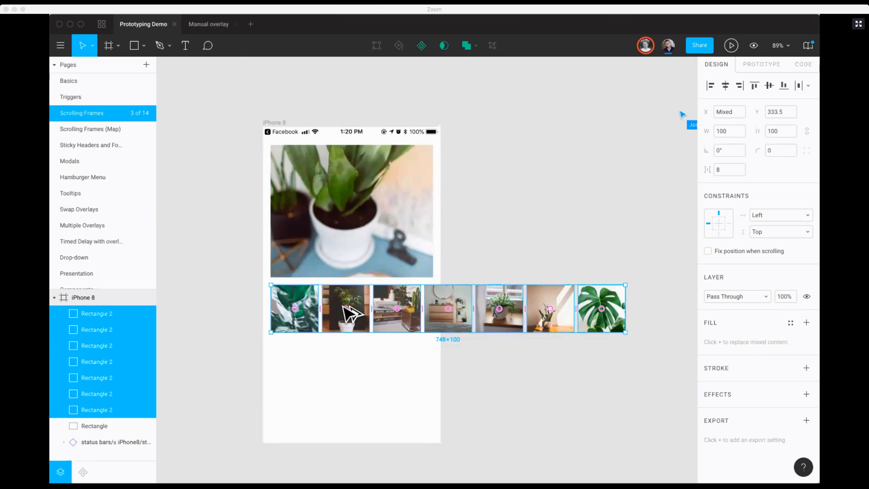
{"action": "key", "text": "super+alt+g"}
{"action": "key", "text": "super+z"}
{"action": "key", "text": "super+g"}
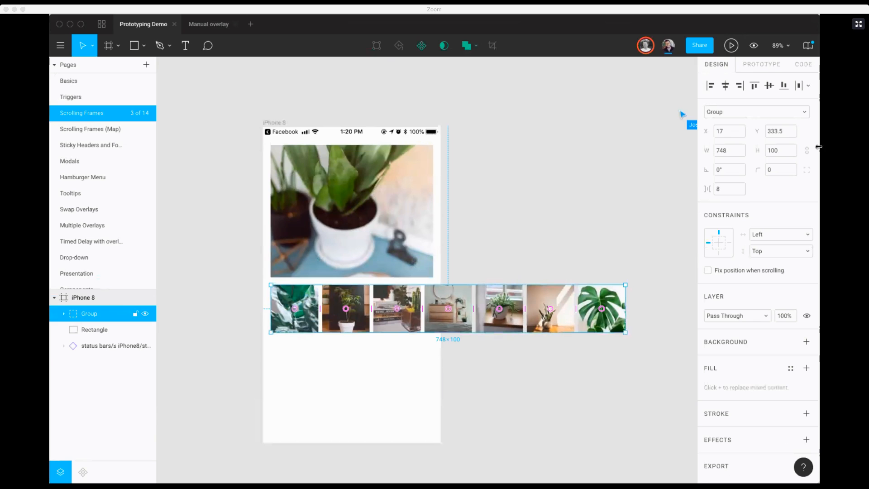
{"action": "left_click", "coordinate": [727, 113]}
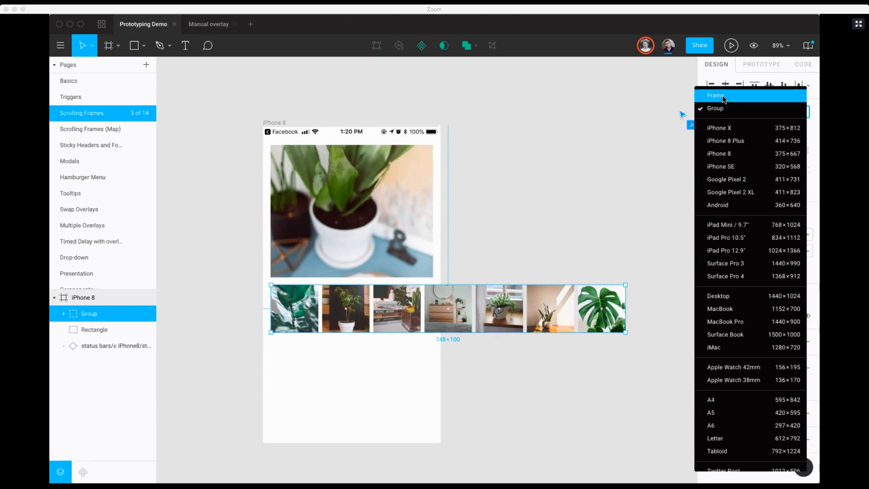
{"action": "left_click", "coordinate": [722, 97]}
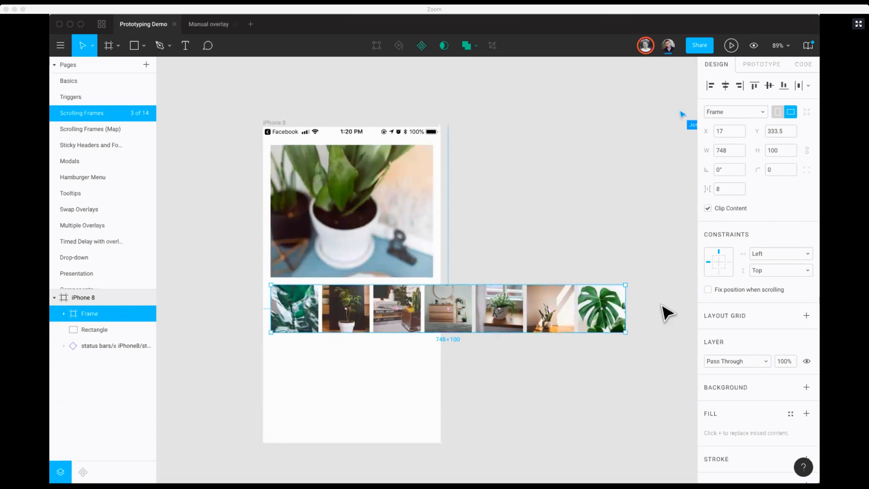
Step: Select all seven thumbnails inside their frame and set their constraints to Left and Top
{"action": "left_click", "coordinate": [372, 368]}
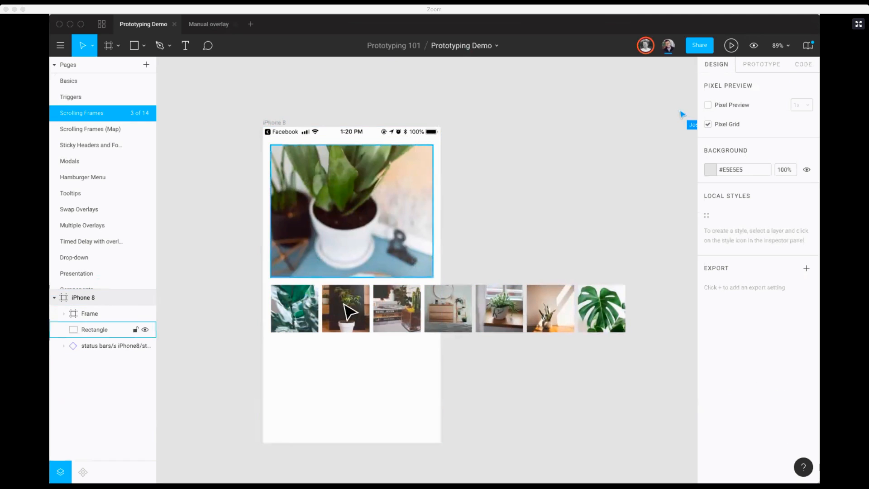
{"action": "left_click", "coordinate": [304, 307]}
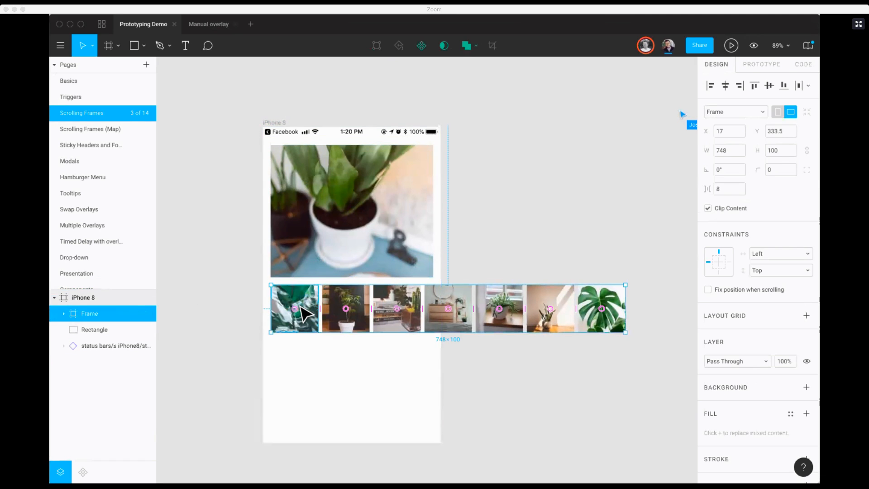
{"action": "left_click", "coordinate": [304, 312]}
{"action": "left_click", "coordinate": [345, 307], "text": "shift"}
{"action": "left_click", "coordinate": [396, 308], "text": "shift"}
{"action": "left_click", "coordinate": [448, 307], "text": "shift"}
{"action": "left_click", "coordinate": [499, 308], "text": "shift"}
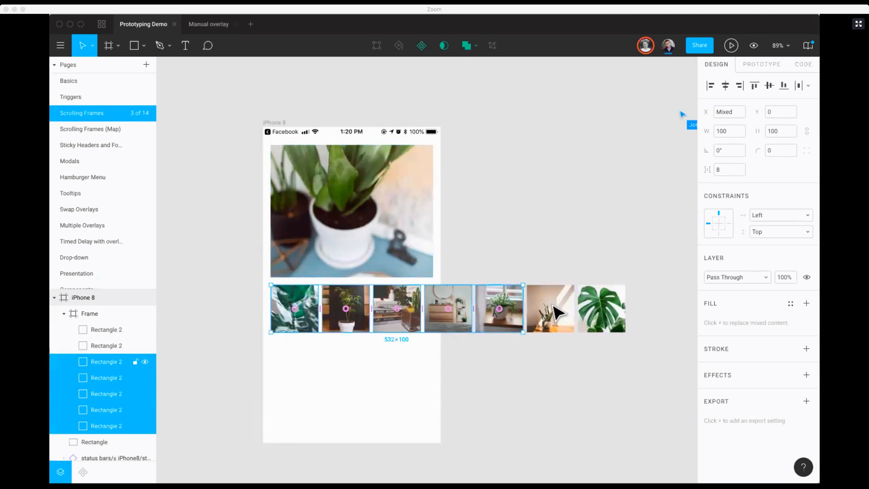
{"action": "left_click", "coordinate": [558, 312], "text": "shift"}
{"action": "left_click", "coordinate": [611, 310], "text": "shift"}
{"action": "left_click", "coordinate": [764, 217]}
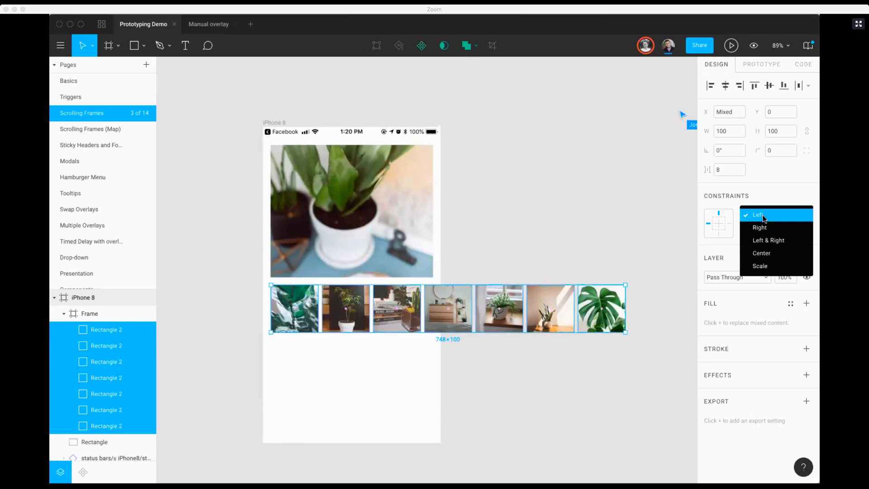
{"action": "left_click", "coordinate": [764, 215]}
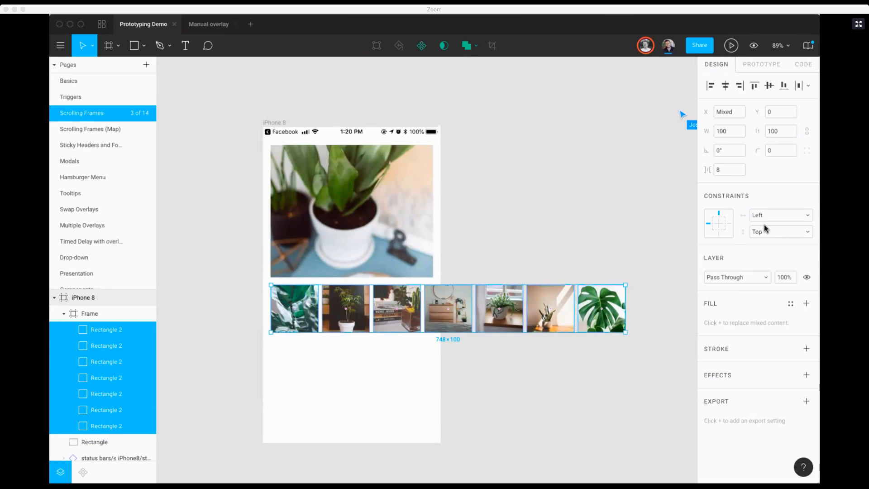
{"action": "left_click", "coordinate": [757, 232]}
{"action": "left_click", "coordinate": [763, 232]}
Step: Narrow the thumbnail frame to about 358 px wide so it ends at the iPhone 8 frame's right edge
{"action": "left_click", "coordinate": [591, 267]}
{"action": "left_click", "coordinate": [606, 307]}
{"action": "left_click_drag", "start_coordinate": [628, 295], "coordinate": [440, 299]}
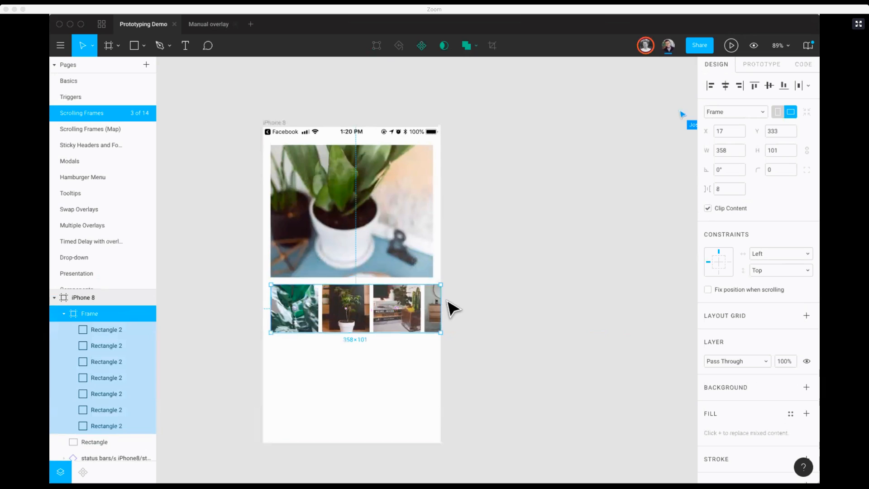
Step: Turn off content clipping for the thumbnail frame to reveal the overflowing thumbnails, and turn it back on
{"action": "left_click", "coordinate": [708, 208]}
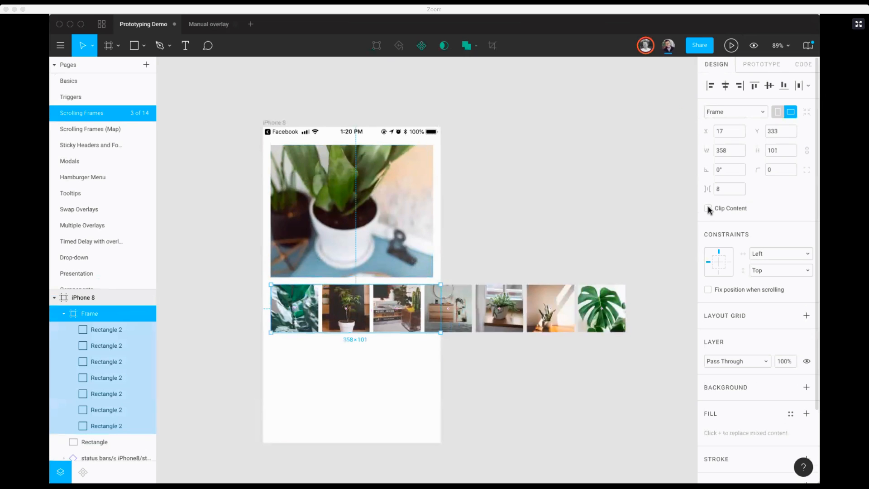
{"action": "left_click", "coordinate": [708, 208]}
{"action": "left_click", "coordinate": [707, 208]}
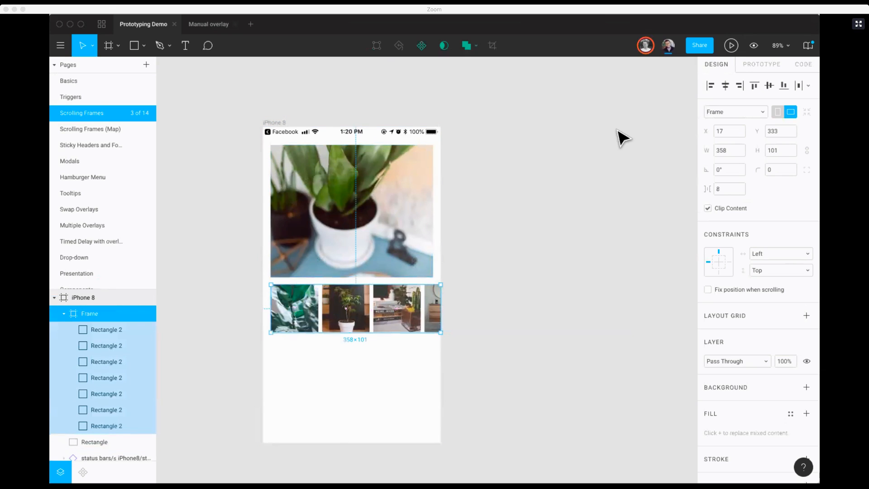
Step: Set the thumbnail frame's prototype overflow behavior to Horizontal Scrolling and deselect the frame
{"action": "left_click", "coordinate": [750, 71]}
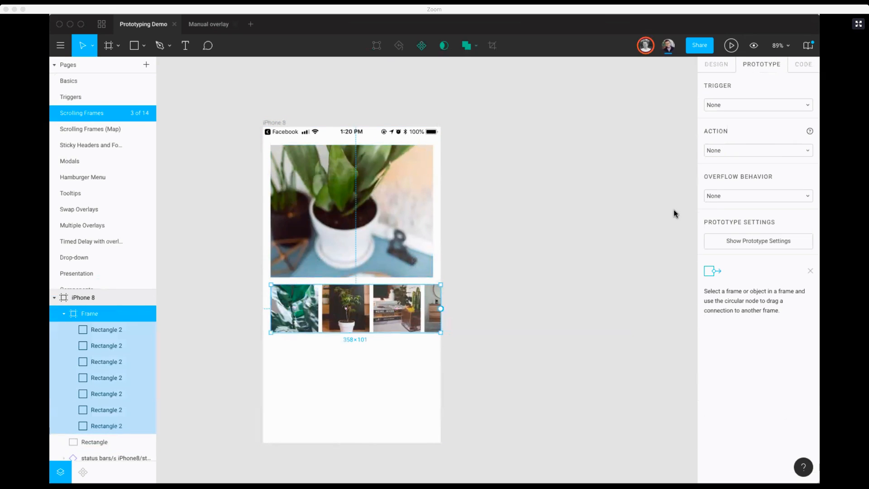
{"action": "left_click", "coordinate": [740, 199]}
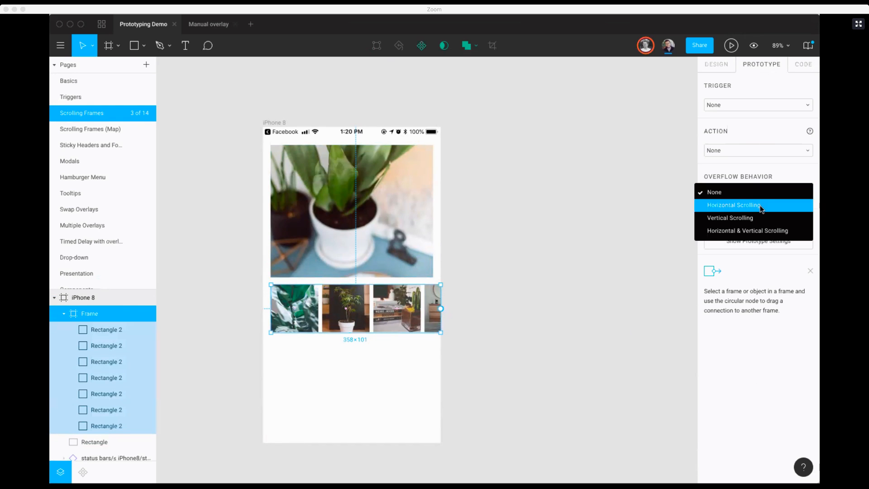
{"action": "left_click", "coordinate": [735, 207]}
{"action": "left_click", "coordinate": [546, 230]}
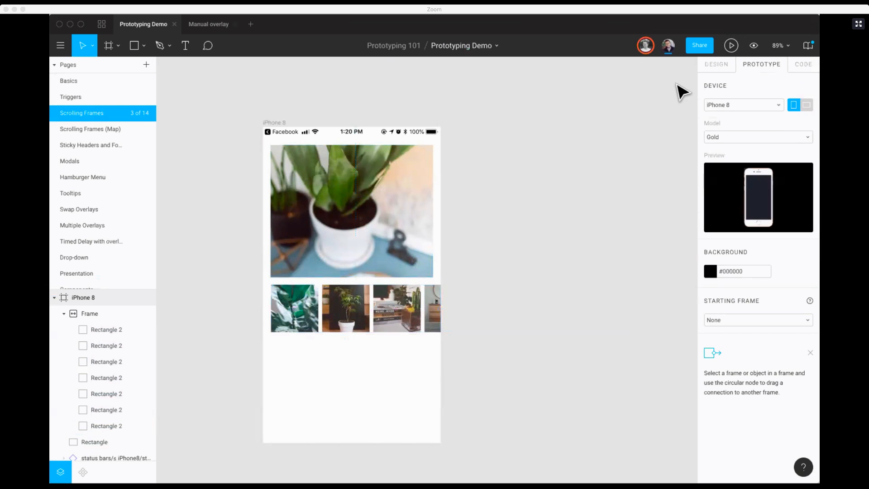
Step: Play the prototype, test scrolling the thumbnail row sideways, and return to the Prototyping Demo design file
{"action": "left_click", "coordinate": [730, 45]}
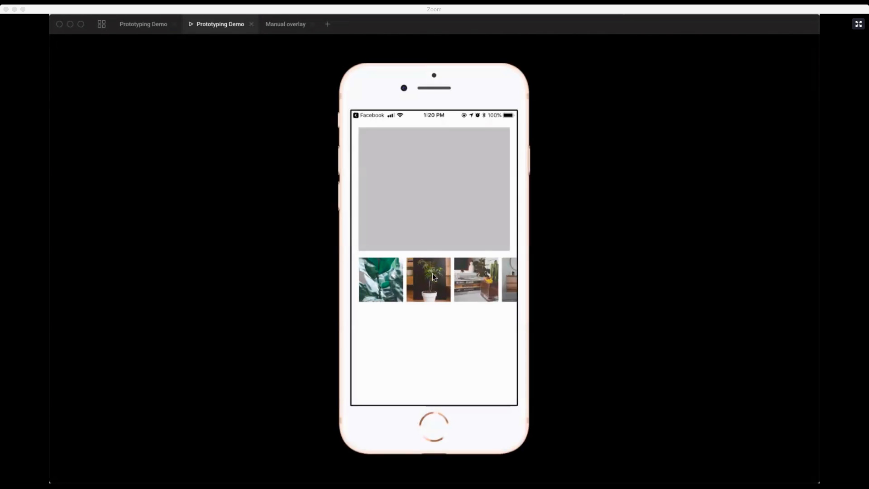
{"action": "scroll", "coordinate": [419, 270], "scroll_direction": "right", "scroll_amount": 3}
{"action": "left_click_drag", "start_coordinate": [419, 271], "coordinate": [556, 285]}
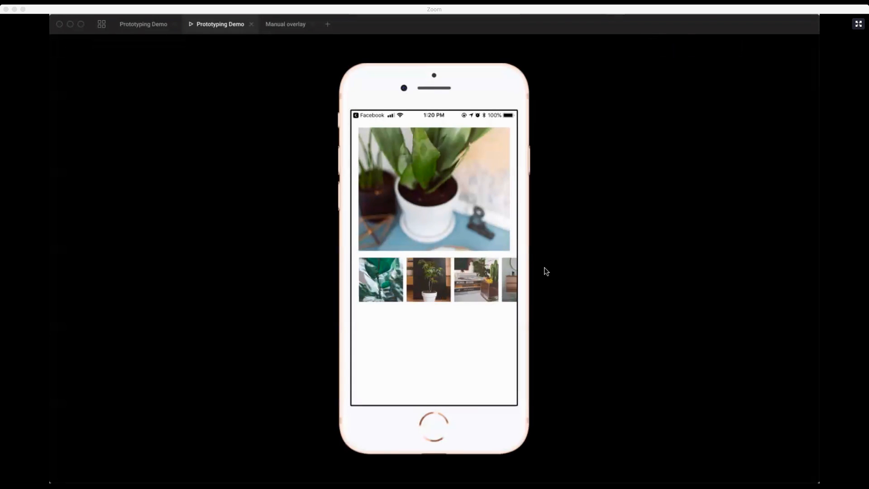
{"action": "left_click_drag", "start_coordinate": [430, 289], "coordinate": [501, 271]}
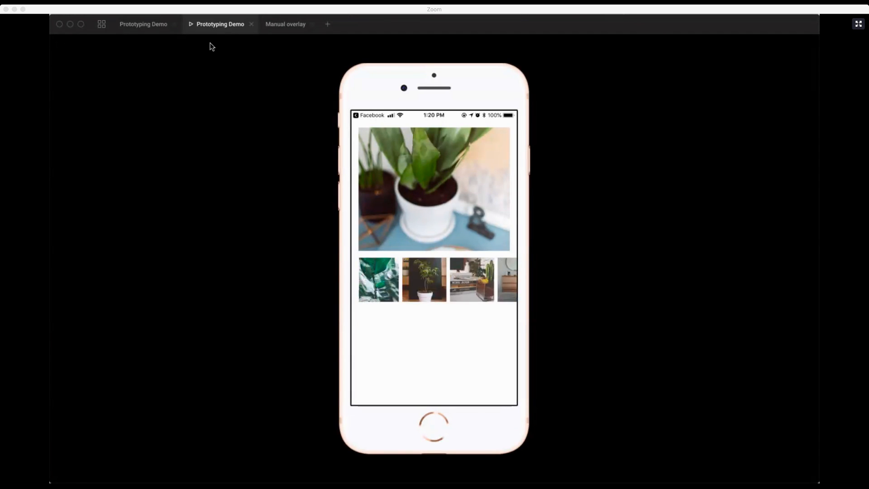
{"action": "left_click", "coordinate": [136, 25]}
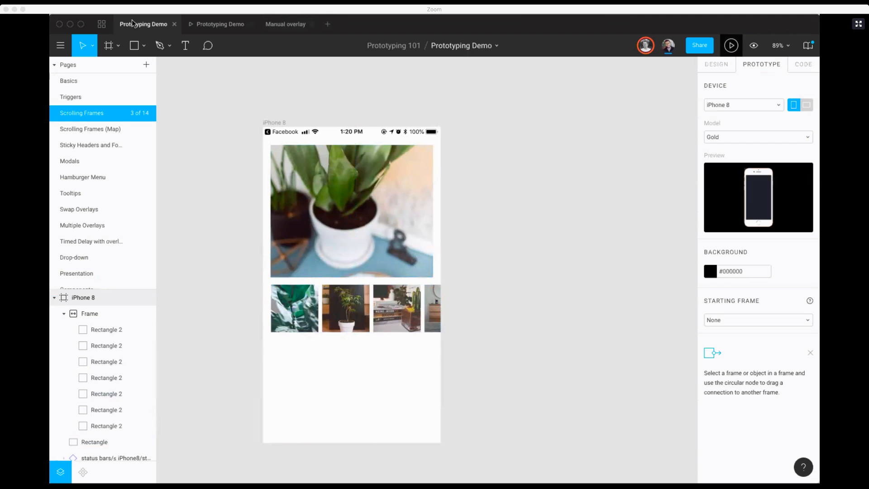
Step: Open the Scrolling Frames (Map) page and select the screenshot layer inside the Location screen's Map frame
{"action": "left_click", "coordinate": [92, 130]}
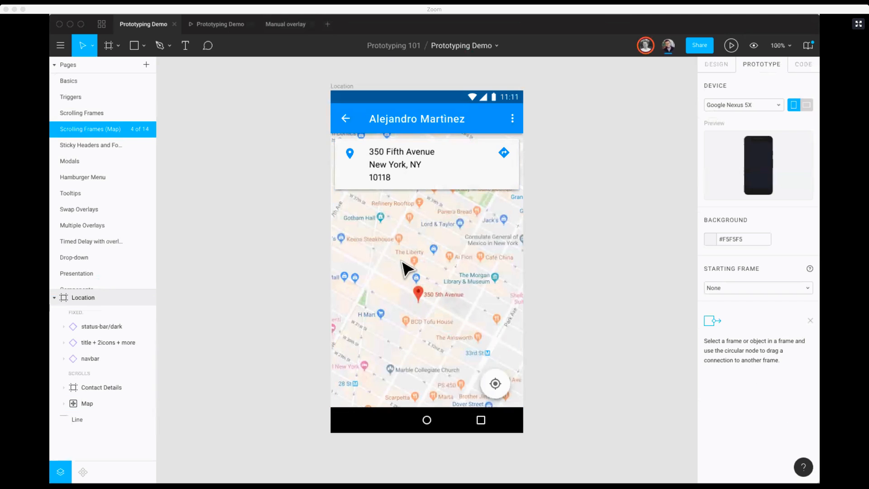
{"action": "left_click", "coordinate": [377, 284]}
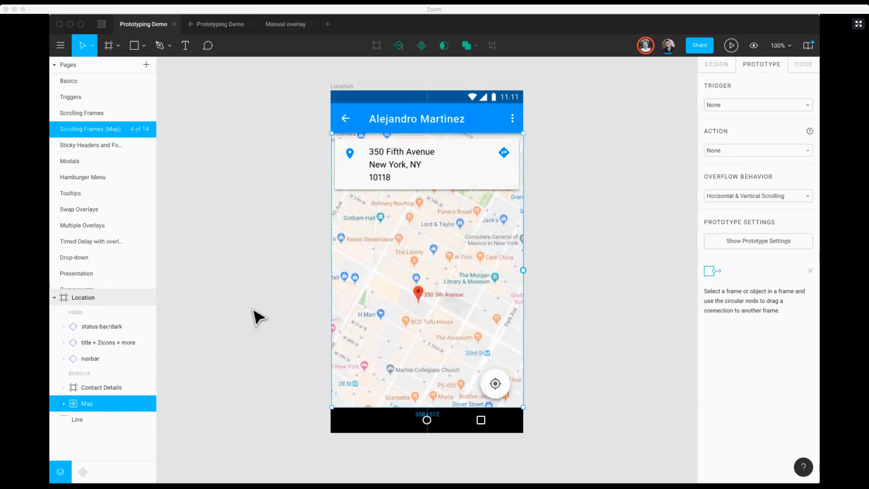
{"action": "left_click", "coordinate": [65, 405]}
{"action": "scroll", "coordinate": [135, 362], "scroll_direction": "down", "scroll_amount": 2}
{"action": "left_click", "coordinate": [113, 437]}
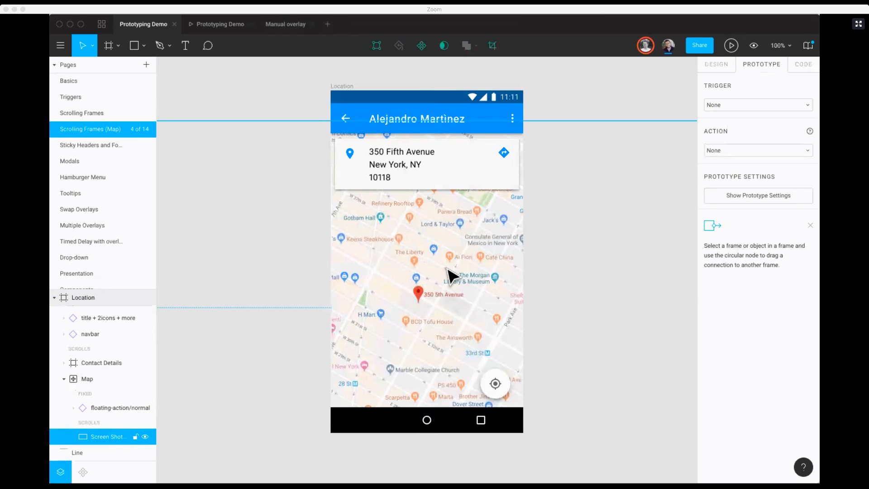
Step: Compare the map image's extent with the Location frame in outline view, and return to normal view with the image selected
{"action": "key", "text": "minus"}
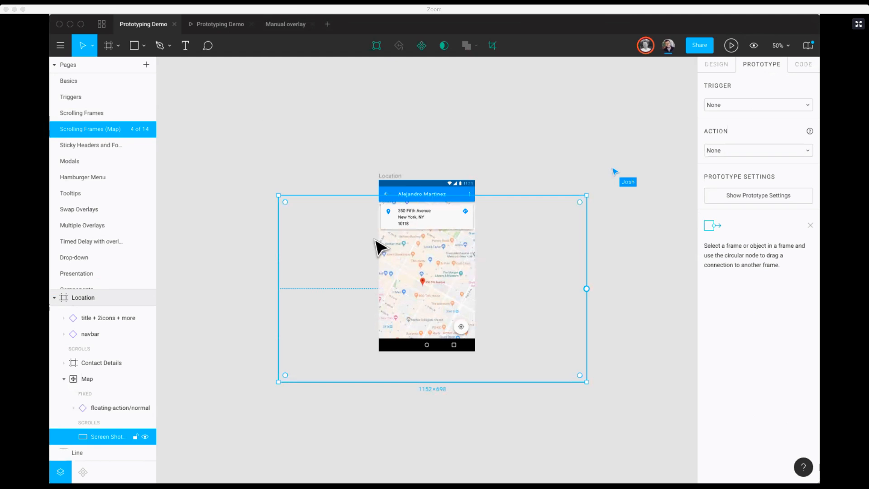
{"action": "key", "text": "super+y"}
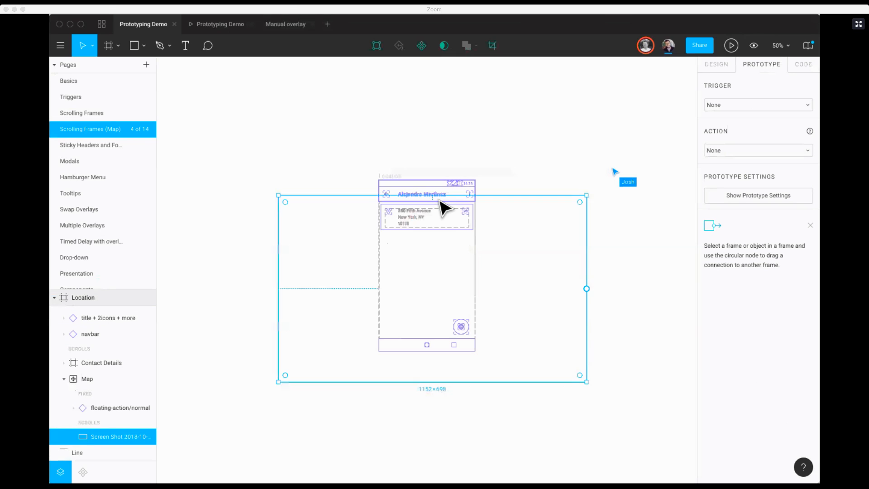
{"action": "key", "text": "super+y"}
{"action": "key", "text": "super+y"}
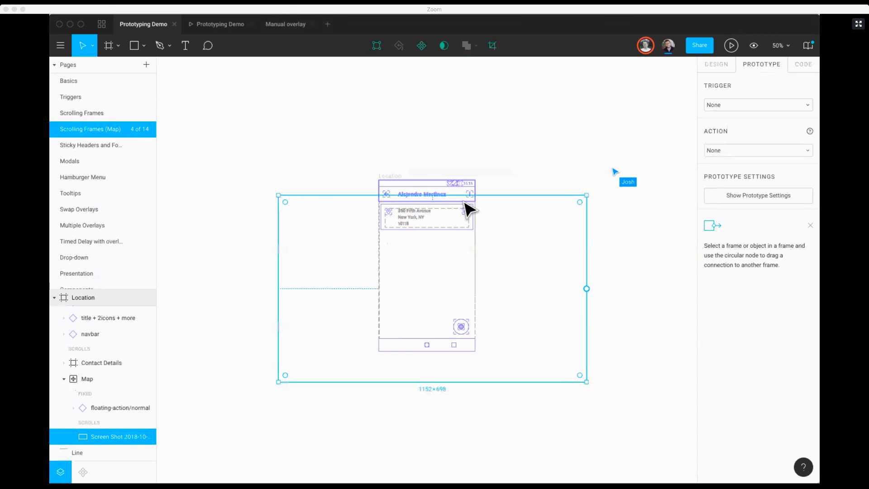
{"action": "left_click", "coordinate": [504, 159]}
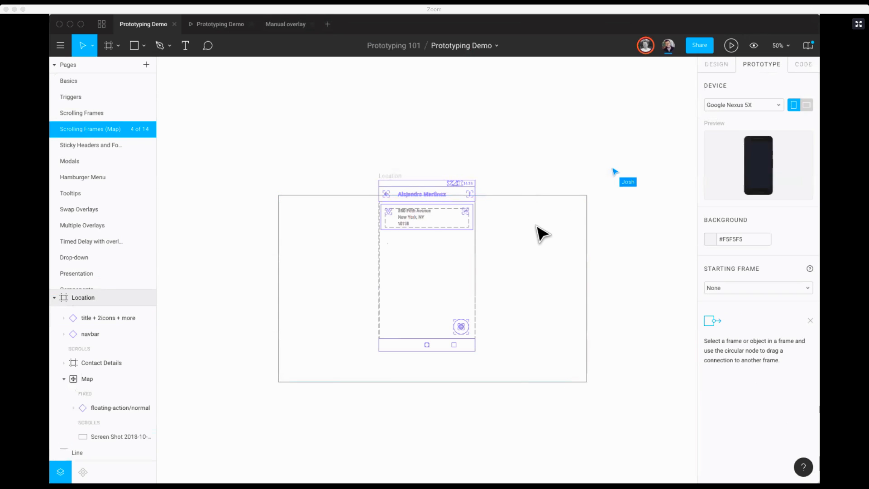
{"action": "key", "text": "super+y"}
{"action": "left_click", "coordinate": [425, 274]}
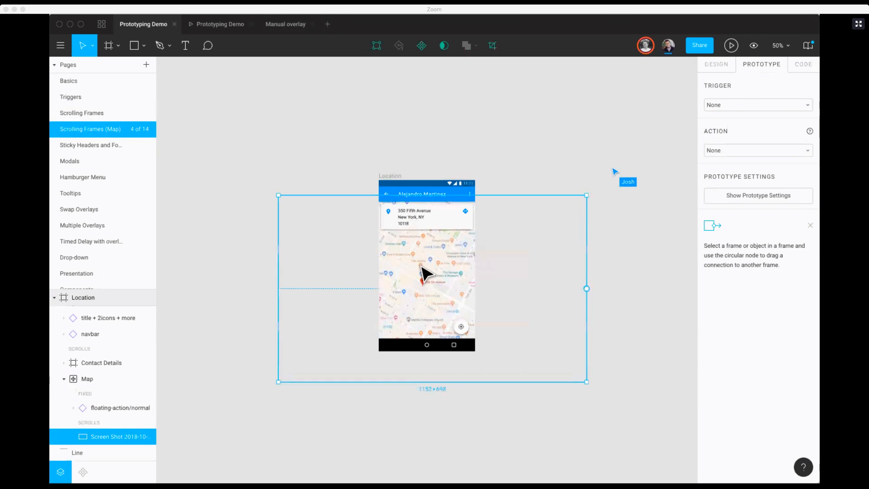
Step: Review the prototype overflow behavior options of the Location screen's Map frame and deselect the frame
{"action": "key", "text": "shift+0"}
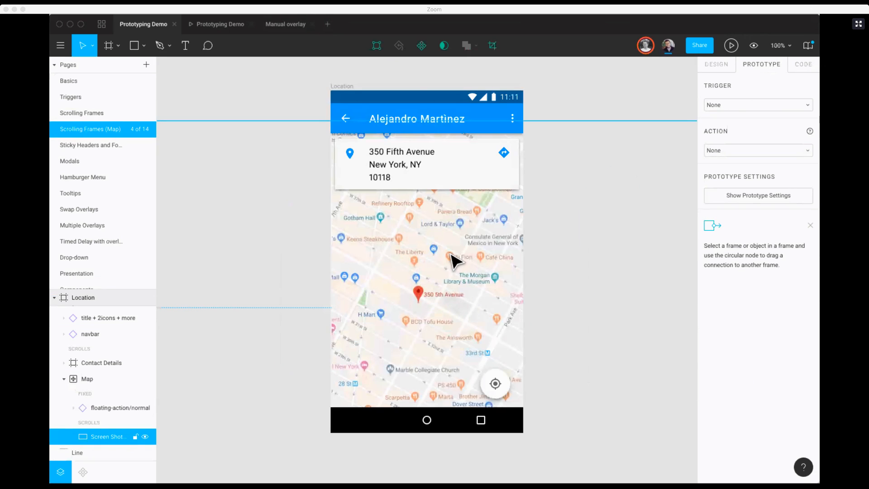
{"action": "left_click", "coordinate": [88, 379]}
{"action": "left_click", "coordinate": [751, 197]}
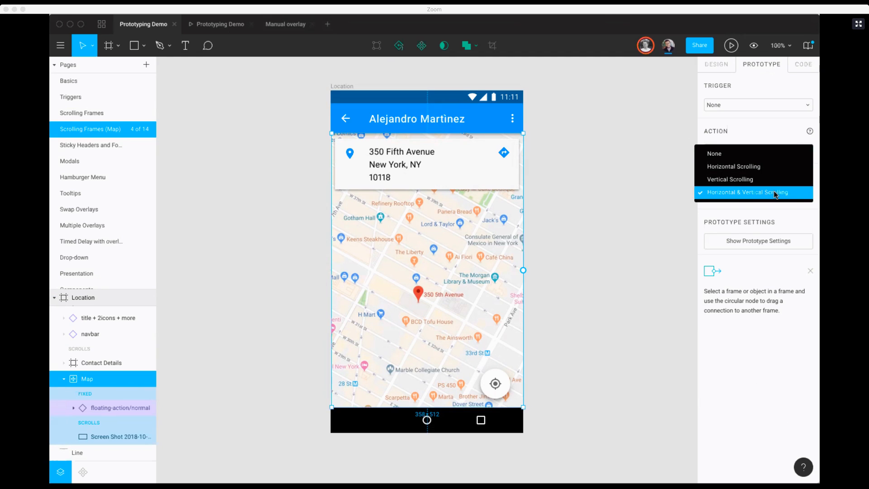
{"action": "left_click", "coordinate": [648, 212]}
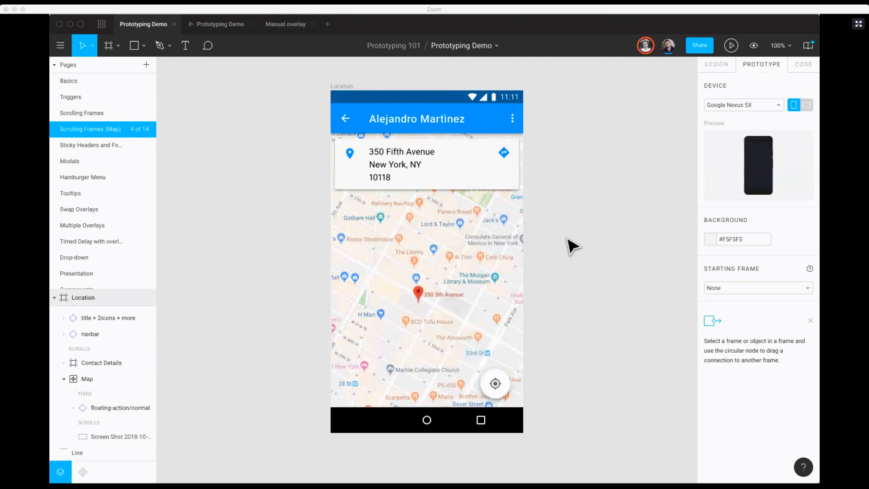
Step: Play the prototype, test panning the map horizontally and vertically, and return to the Prototyping Demo design file
{"action": "left_click", "coordinate": [730, 45]}
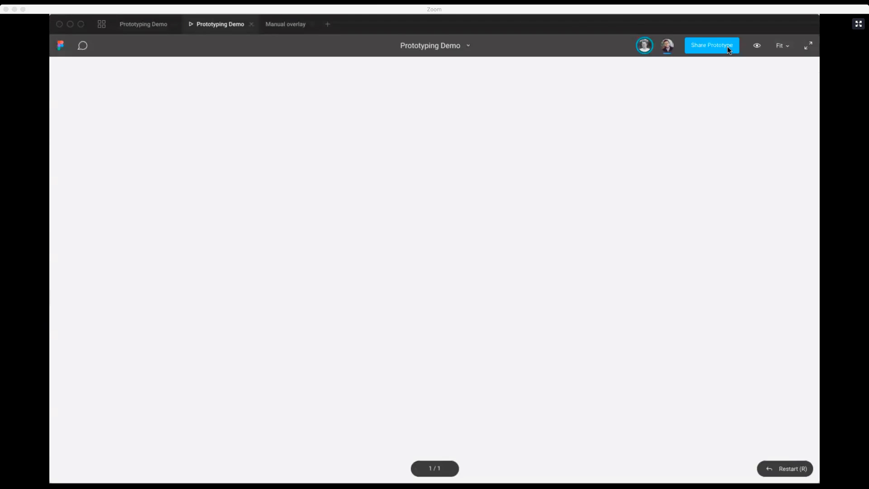
{"action": "left_click_drag", "start_coordinate": [443, 260], "coordinate": [349, 275]}
{"action": "left_click_drag", "start_coordinate": [446, 237], "coordinate": [413, 261]}
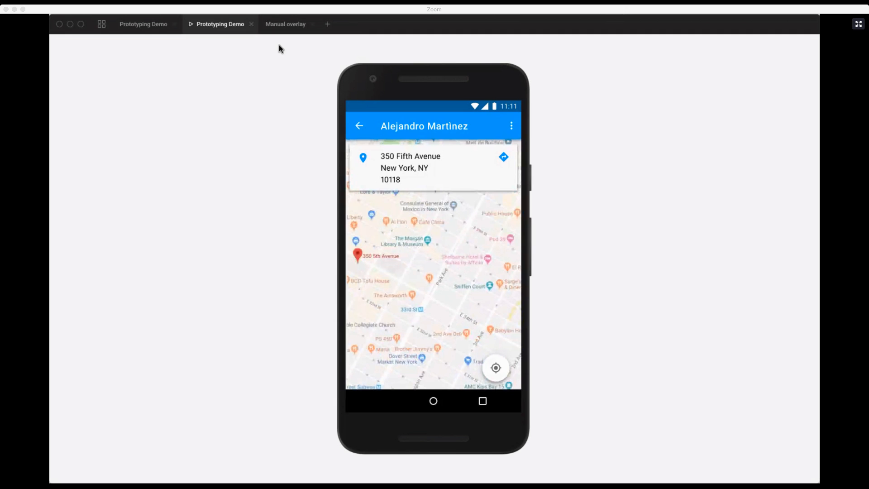
{"action": "left_click", "coordinate": [143, 24]}
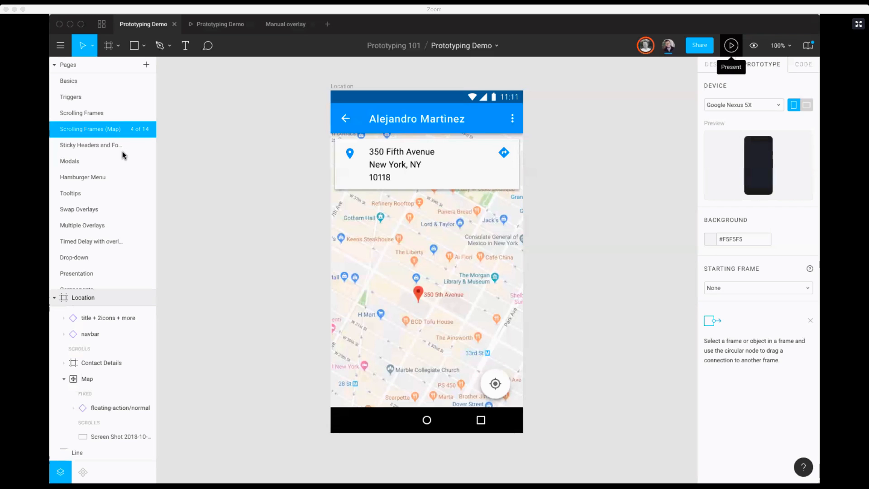
Step: Open the Sticky Headers page, select the Calling frame, and show its design properties
{"action": "left_click", "coordinate": [99, 146]}
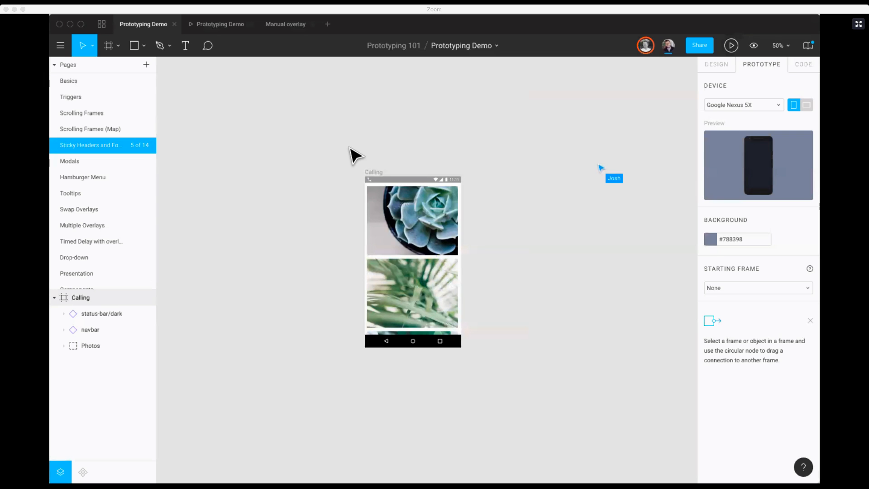
{"action": "left_click", "coordinate": [90, 129]}
{"action": "left_click", "coordinate": [90, 144]}
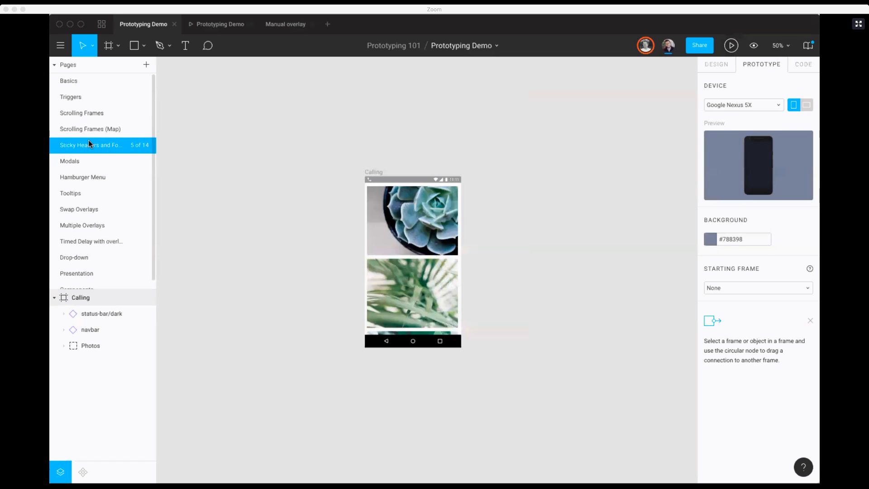
{"action": "left_click_drag", "start_coordinate": [308, 146], "coordinate": [536, 411]}
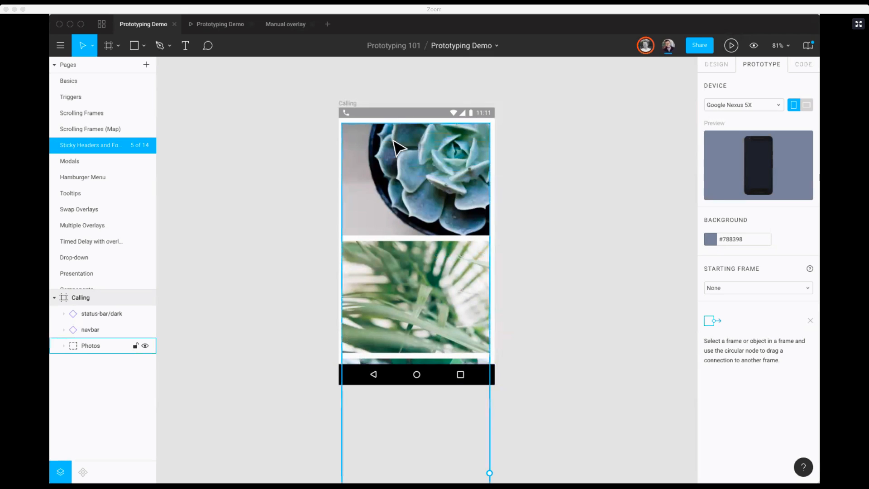
{"action": "left_click", "coordinate": [350, 103]}
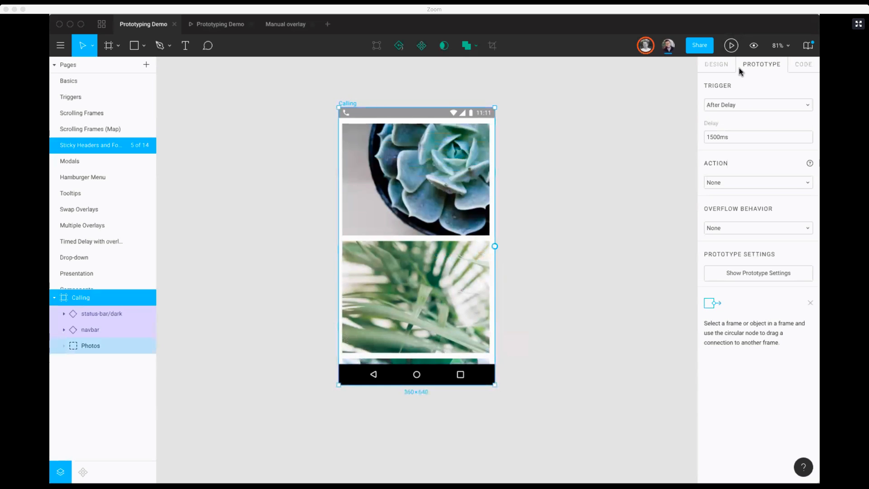
{"action": "left_click", "coordinate": [717, 65]}
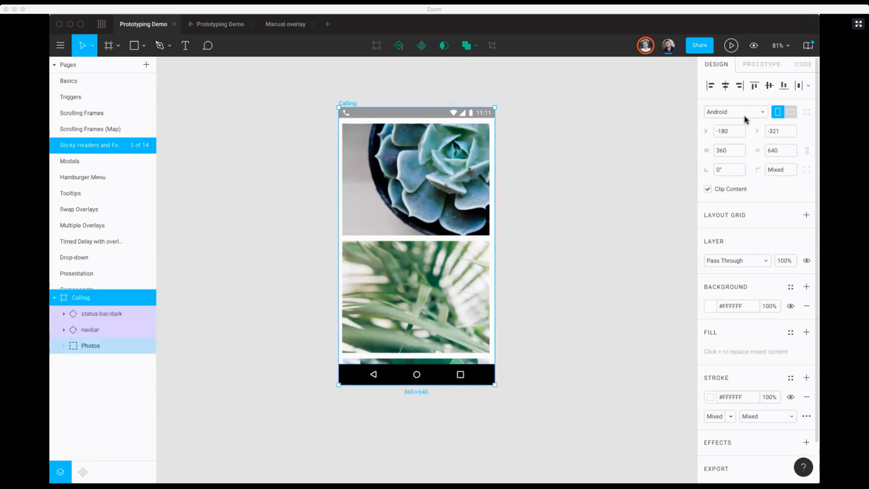
{"action": "scroll", "coordinate": [523, 128], "scroll_direction": "right", "scroll_amount": 3}
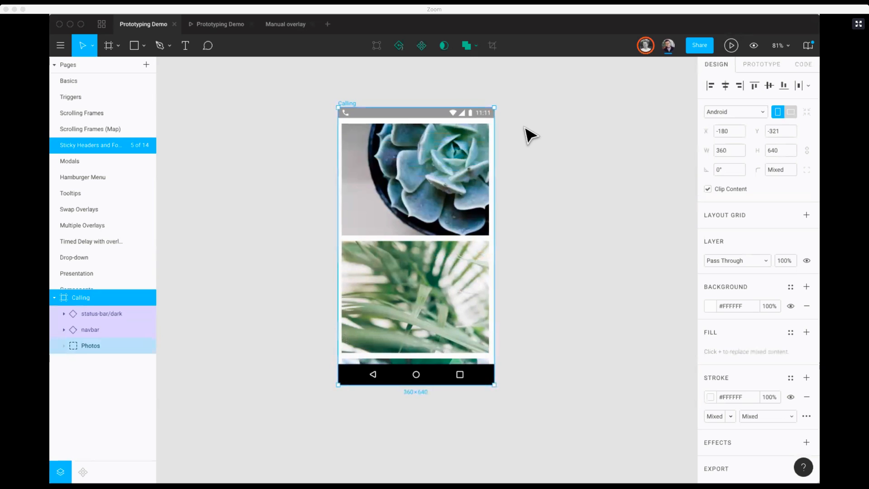
Step: Add an iPhone 8 preset frame beside the Calling frame and delete it again
{"action": "key", "text": "f"}
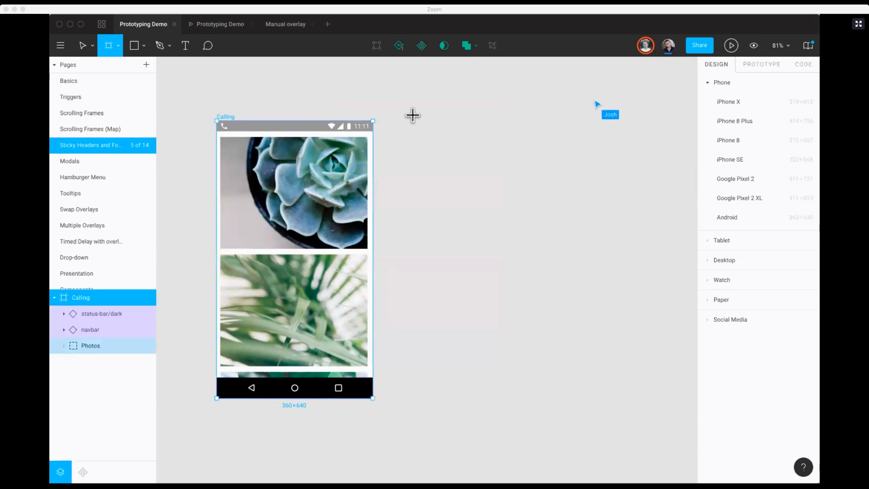
{"action": "left_click", "coordinate": [728, 141]}
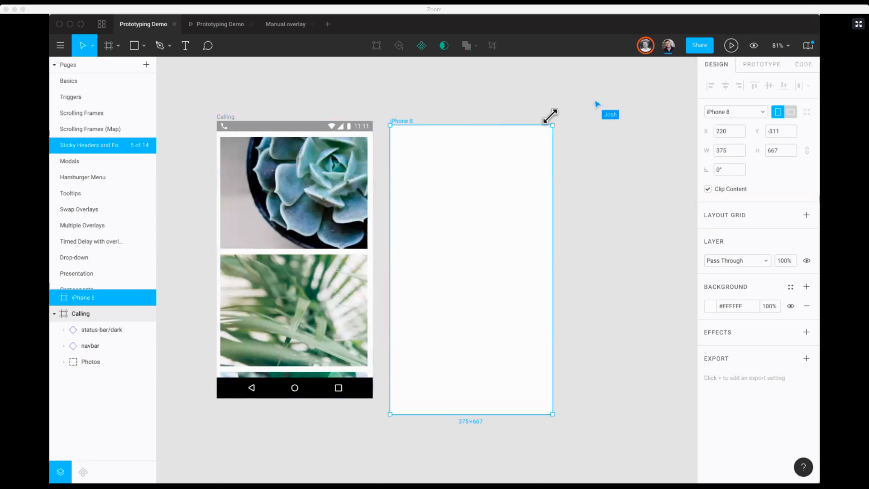
{"action": "key", "text": "Delete"}
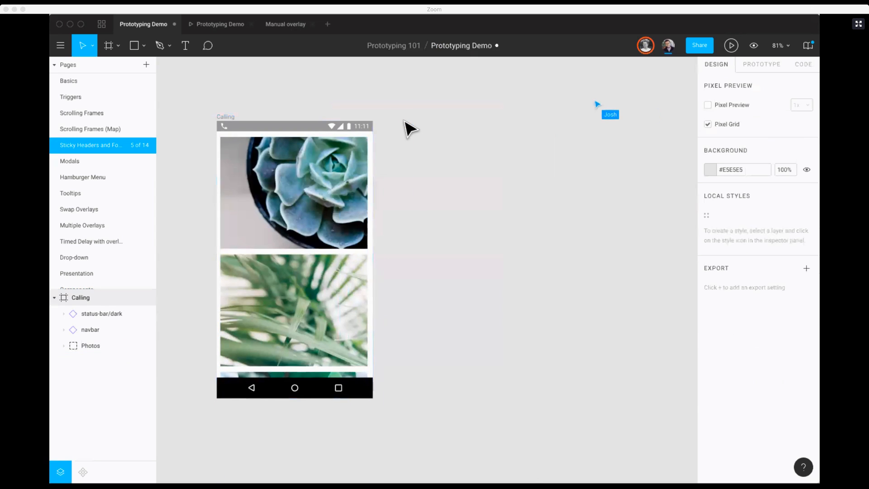
{"action": "scroll", "coordinate": [398, 181], "scroll_direction": "left", "scroll_amount": 5}
{"action": "scroll", "coordinate": [352, 290], "scroll_direction": "down", "scroll_amount": 1}
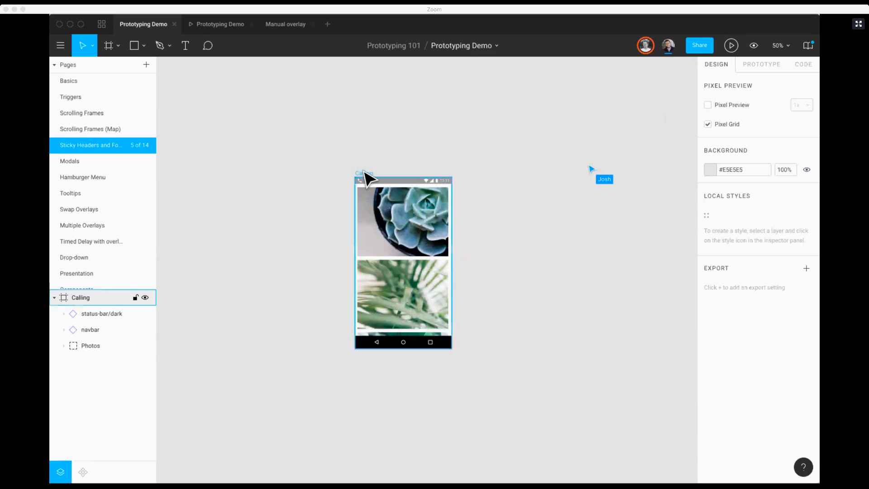
Step: Fix the position of the Calling frame's navbar when scrolling
{"action": "left_click", "coordinate": [363, 172]}
{"action": "left_click_drag", "start_coordinate": [306, 155], "coordinate": [513, 272]}
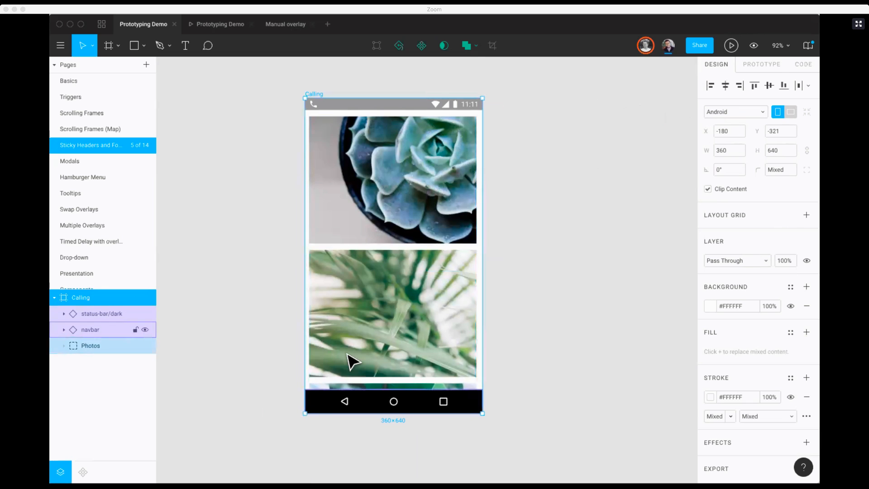
{"action": "left_click", "coordinate": [438, 107]}
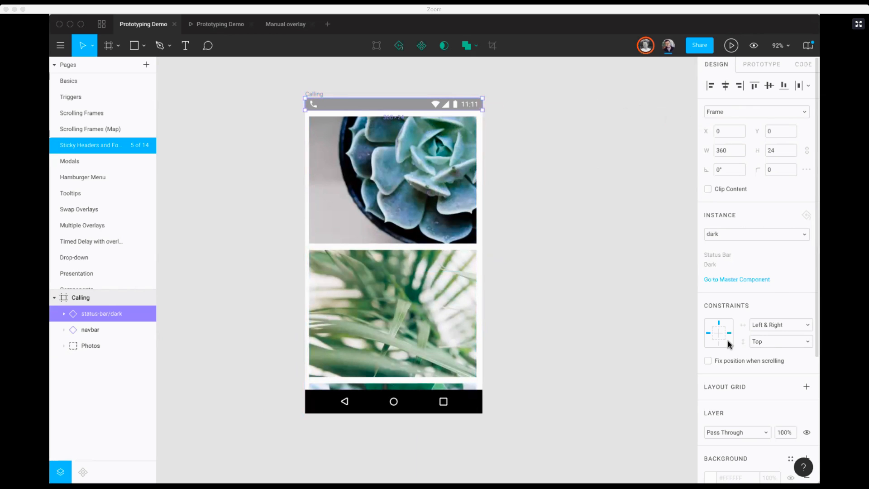
{"action": "left_click", "coordinate": [394, 401]}
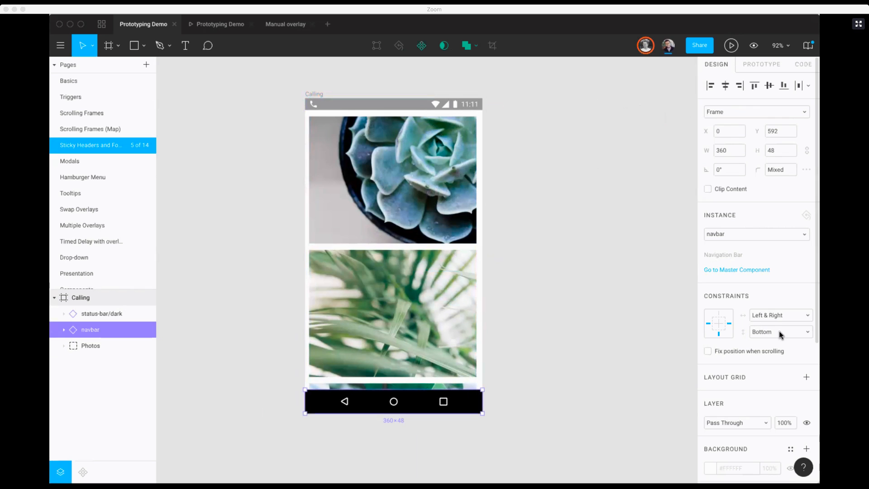
{"action": "left_click", "coordinate": [707, 351]}
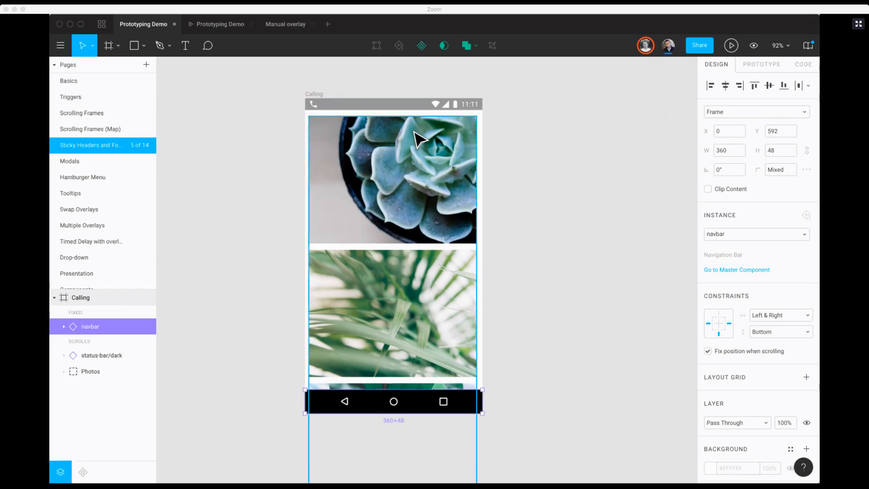
Step: Fix the position of the Calling frame's dark status bar when scrolling, and briefly preview the screen in the prototype
{"action": "left_click", "coordinate": [411, 106]}
{"action": "left_click", "coordinate": [707, 361]}
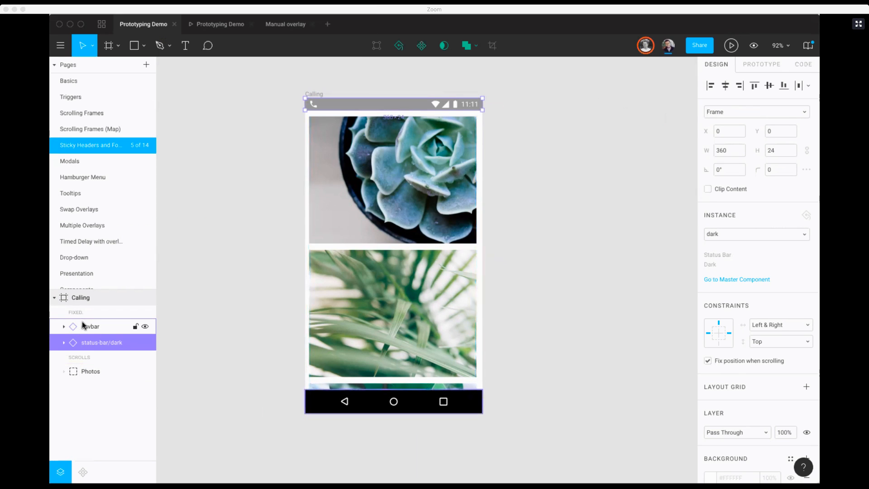
{"action": "left_click", "coordinate": [82, 324]}
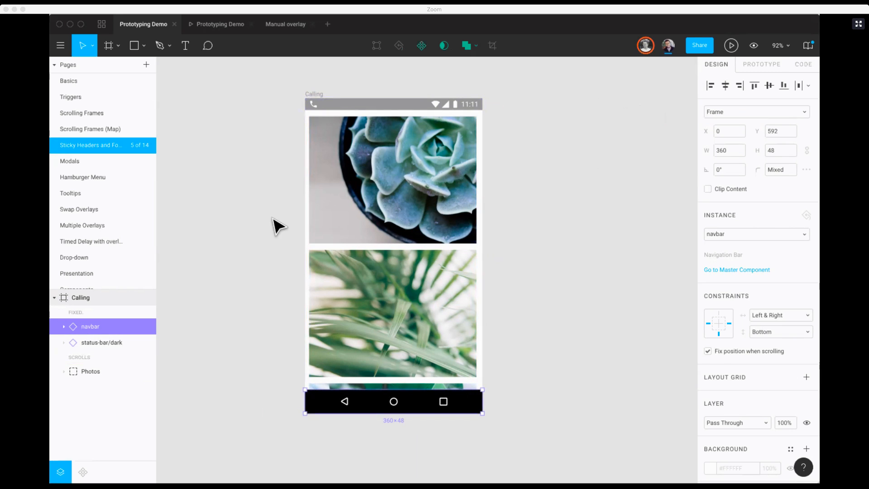
{"action": "left_click", "coordinate": [293, 161]}
{"action": "left_click", "coordinate": [733, 45]}
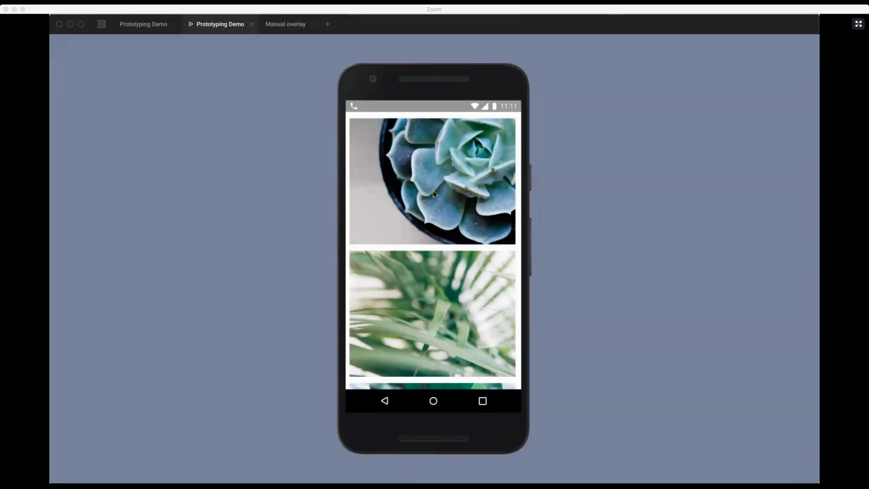
{"action": "left_click", "coordinate": [149, 25]}
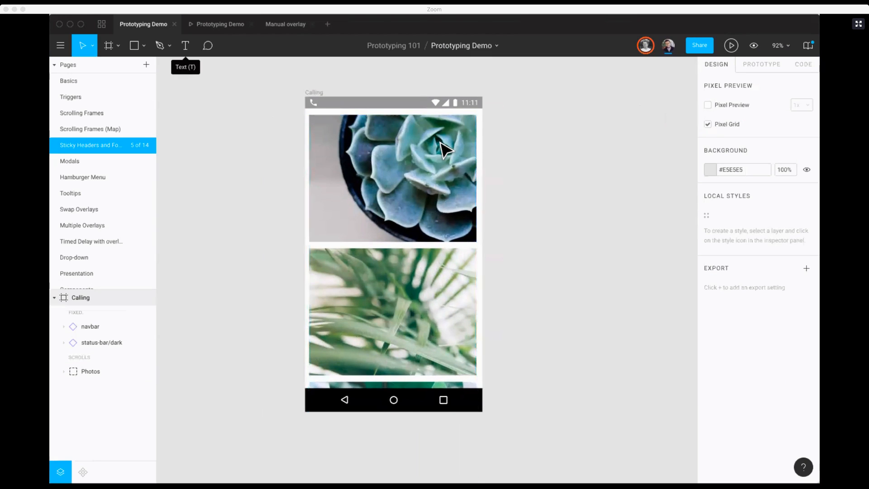
Step: Extend the Calling frame downward to a height of 1729 so that it contains all six photos, and deselect it
{"action": "left_click", "coordinate": [382, 161]}
{"action": "left_click_drag", "start_coordinate": [512, 212], "coordinate": [534, 138]}
{"action": "key", "text": "minus"}
{"action": "left_click_drag", "start_coordinate": [433, 263], "coordinate": [446, 401]}
{"action": "left_click", "coordinate": [470, 323]}
Step: Test vertical scrolling of the photos between the fixed bars in the prototype, and return to the design file
{"action": "left_click", "coordinate": [213, 22]}
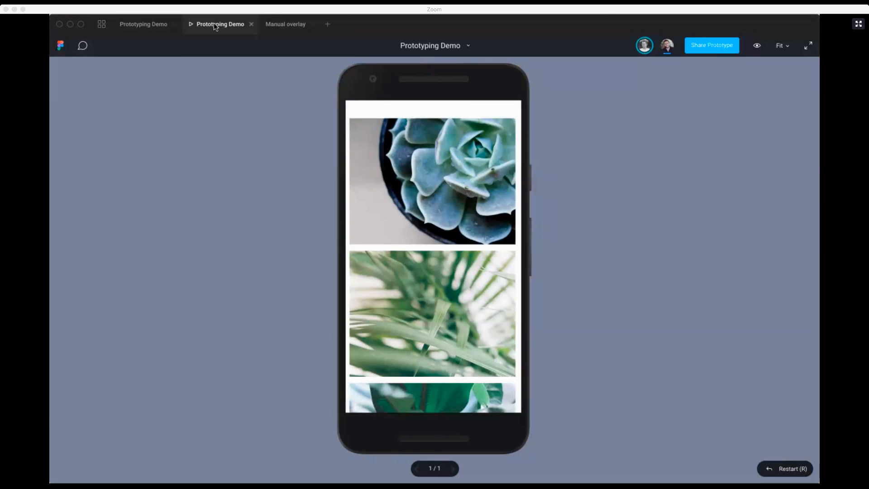
{"action": "scroll", "coordinate": [412, 167], "scroll_direction": "down", "scroll_amount": 5}
{"action": "scroll", "coordinate": [412, 167], "scroll_direction": "down", "scroll_amount": 3}
{"action": "scroll", "coordinate": [412, 167], "scroll_direction": "up", "scroll_amount": 10}
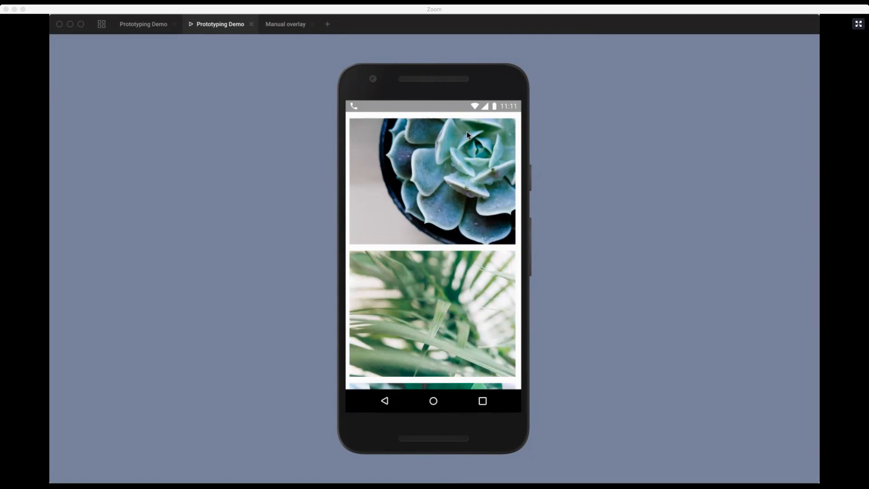
{"action": "scroll", "coordinate": [440, 324], "scroll_direction": "down", "scroll_amount": 5}
{"action": "scroll", "coordinate": [441, 325], "scroll_direction": "up", "scroll_amount": 3}
{"action": "scroll", "coordinate": [441, 324], "scroll_direction": "down", "scroll_amount": 3}
{"action": "scroll", "coordinate": [441, 325], "scroll_direction": "up", "scroll_amount": 5}
{"action": "left_click", "coordinate": [138, 25]}
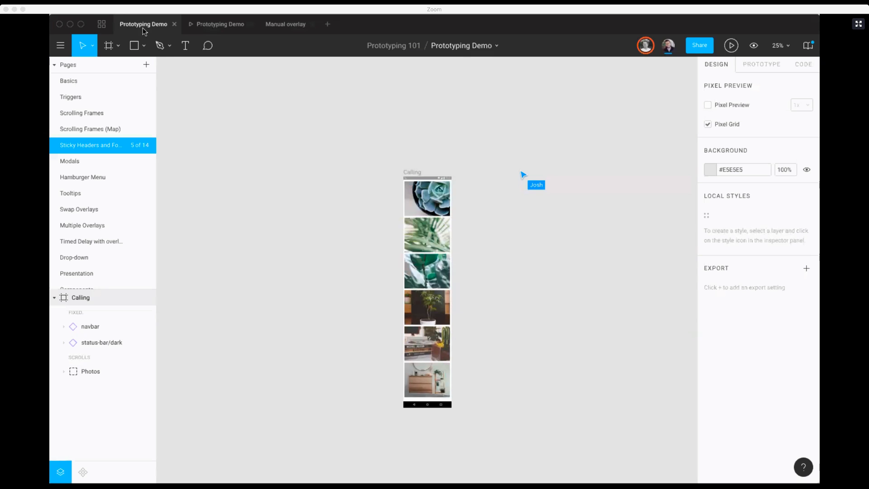
Step: Move the Photos group out of the Calling frame onto the empty canvas beside it
{"action": "scroll", "coordinate": [495, 278], "scroll_direction": "up", "scroll_amount": 5}
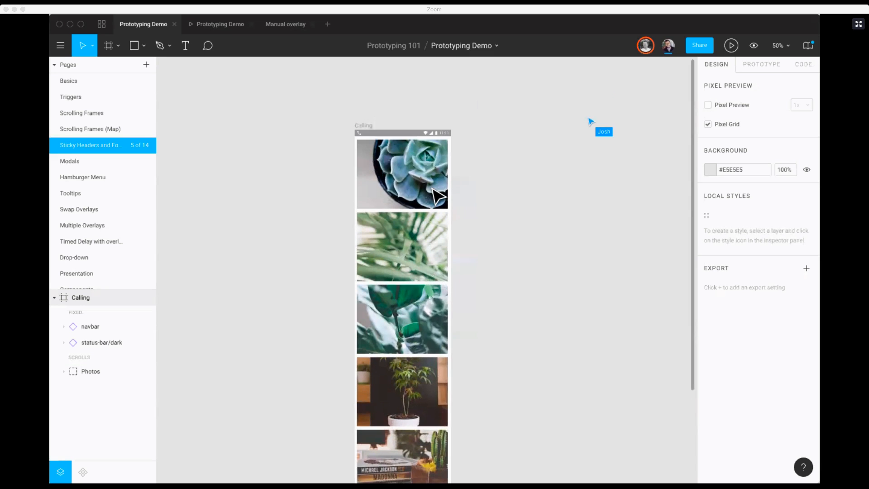
{"action": "scroll", "coordinate": [394, 231], "scroll_direction": "down", "scroll_amount": 2}
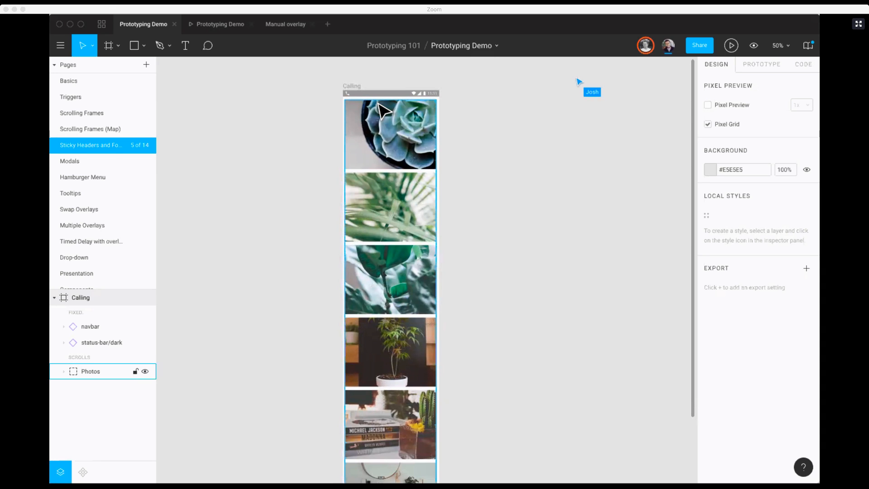
{"action": "scroll", "coordinate": [387, 199], "scroll_direction": "up", "scroll_amount": 1}
{"action": "scroll", "coordinate": [387, 199], "scroll_direction": "left", "scroll_amount": 1}
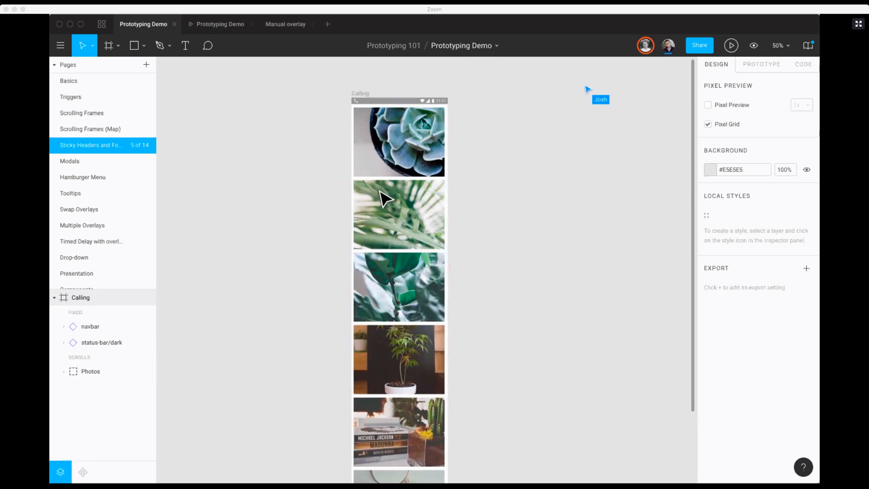
{"action": "scroll", "coordinate": [383, 199], "scroll_direction": "down", "scroll_amount": 5}
{"action": "scroll", "coordinate": [378, 258], "scroll_direction": "up", "scroll_amount": 5}
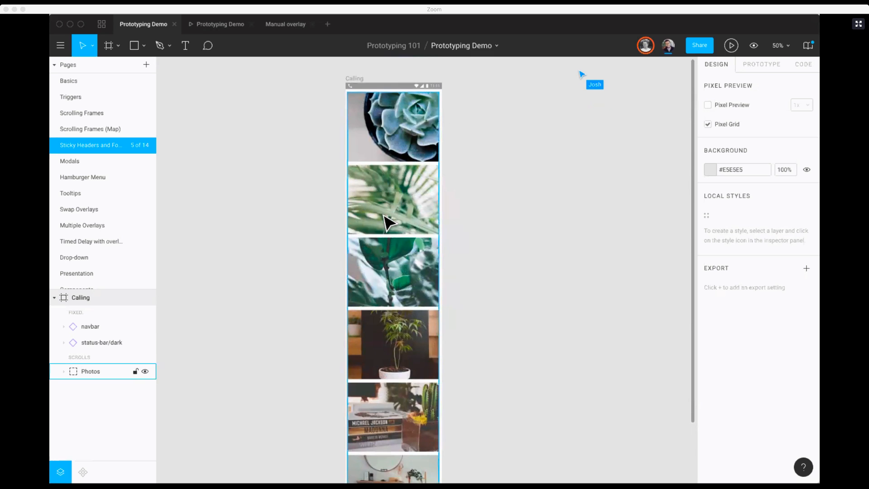
{"action": "key", "text": "minus"}
{"action": "left_click_drag", "start_coordinate": [387, 221], "coordinate": [330, 210]}
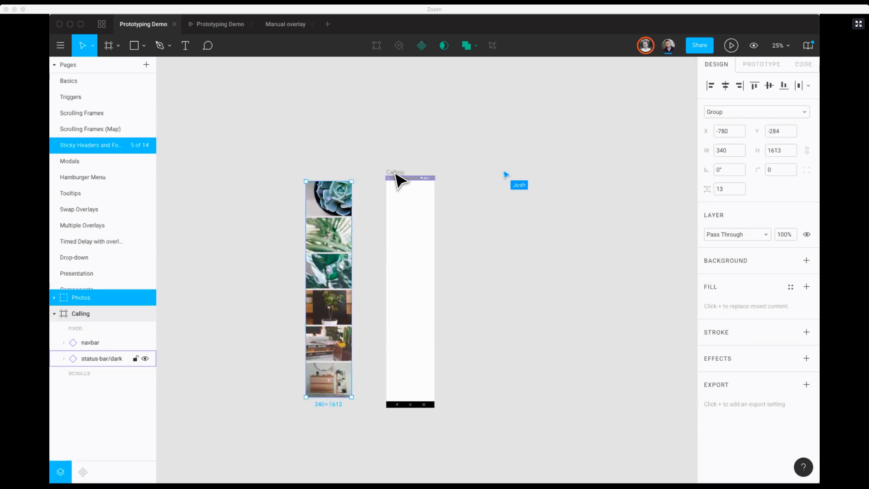
Step: Resize the emptied Calling frame to the Android preset, 360×640
{"action": "left_click", "coordinate": [405, 188]}
{"action": "left_click", "coordinate": [708, 112]}
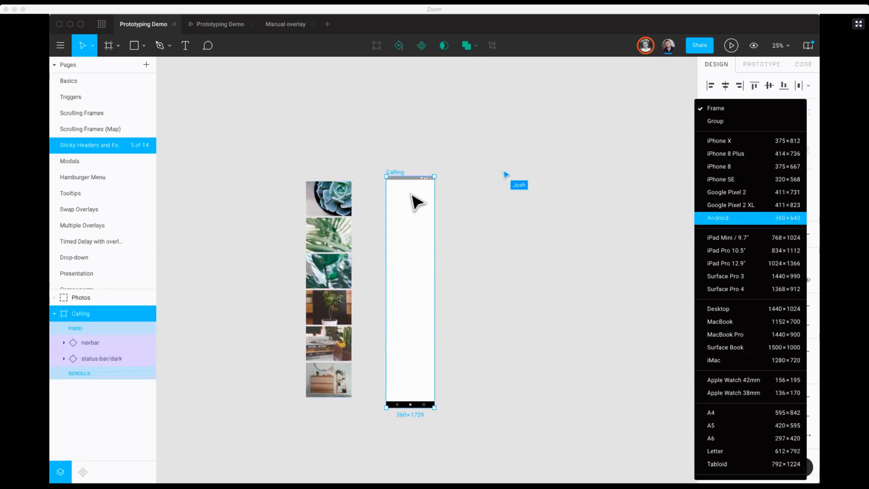
{"action": "left_click", "coordinate": [724, 218]}
Step: Turn the Photos group into a component and move it slightly on the canvas beside the Calling frame
{"action": "key", "text": "z"}
{"action": "left_click_drag", "start_coordinate": [288, 154], "coordinate": [477, 412]}
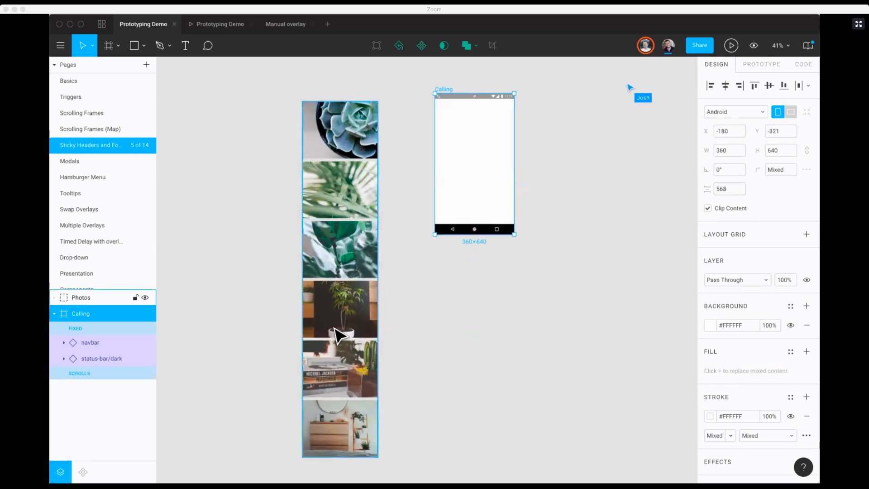
{"action": "left_click", "coordinate": [340, 336]}
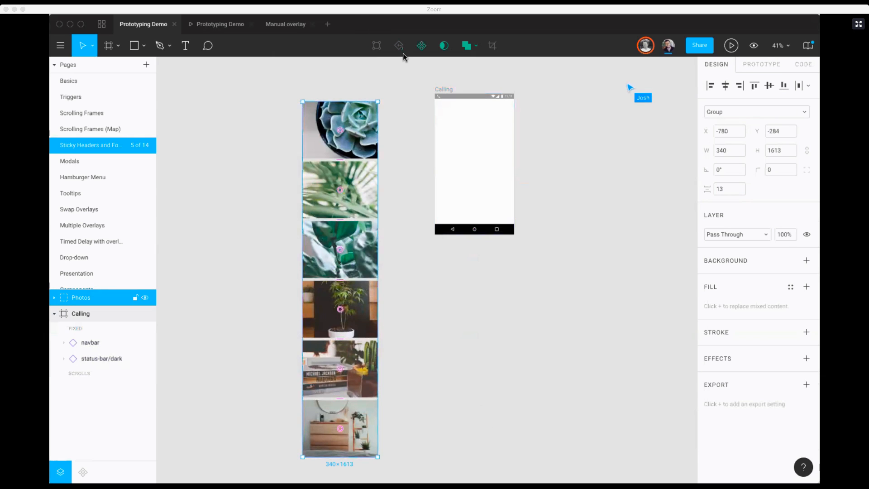
{"action": "left_click", "coordinate": [421, 45]}
{"action": "left_click", "coordinate": [314, 88]}
{"action": "mouse_move", "coordinate": [339, 107]}
{"action": "left_mouse_down"}
{"action": "mouse_move", "coordinate": [335, 96]}
{"action": "mouse_move", "coordinate": [351, 112]}
{"action": "mouse_move", "coordinate": [337, 94]}
{"action": "left_mouse_up"}
Step: Set the constraints of all six photos in the Photos component to Left & Right horizontally and Top vertically
{"action": "double_click", "coordinate": [340, 392]}
{"action": "left_click", "coordinate": [340, 400]}
{"action": "left_click", "coordinate": [342, 380], "text": "shift"}
{"action": "left_click", "coordinate": [342, 324], "text": "shift"}
{"action": "left_click", "coordinate": [350, 249], "text": "shift"}
{"action": "left_click", "coordinate": [350, 199], "text": "shift"}
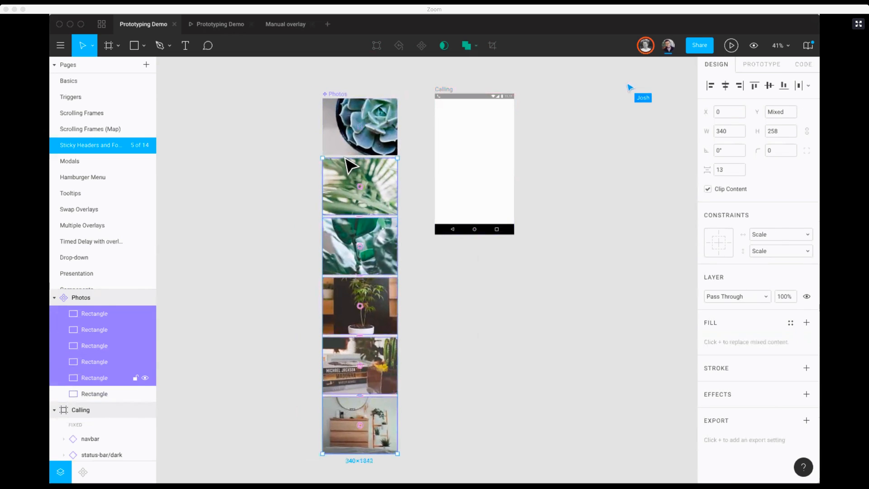
{"action": "left_click", "coordinate": [353, 136], "text": "shift"}
{"action": "left_click", "coordinate": [774, 236]}
{"action": "left_click", "coordinate": [772, 208]}
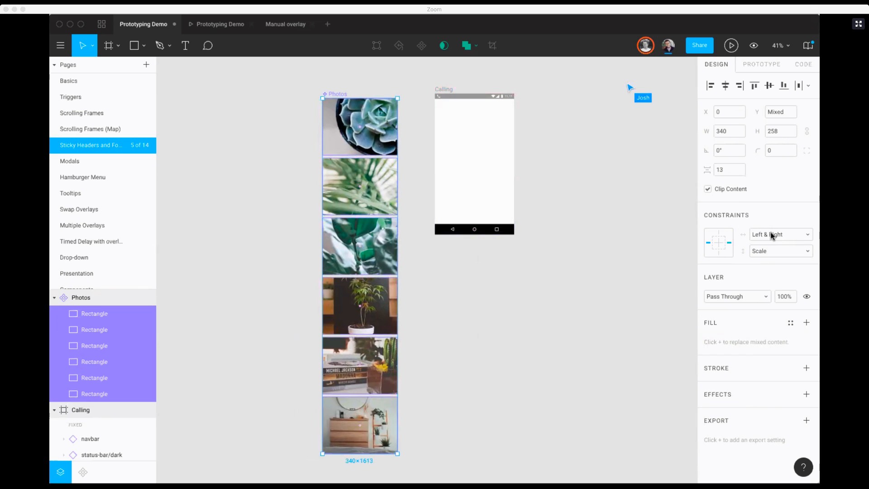
{"action": "left_click", "coordinate": [772, 249]}
{"action": "left_click", "coordinate": [762, 199]}
Step: Place an instance of the Photos component inside the Calling frame just below the status bar, at X 8, Y 34
{"action": "left_click", "coordinate": [394, 82]}
{"action": "left_click_drag", "start_coordinate": [362, 110], "coordinate": [466, 131]}
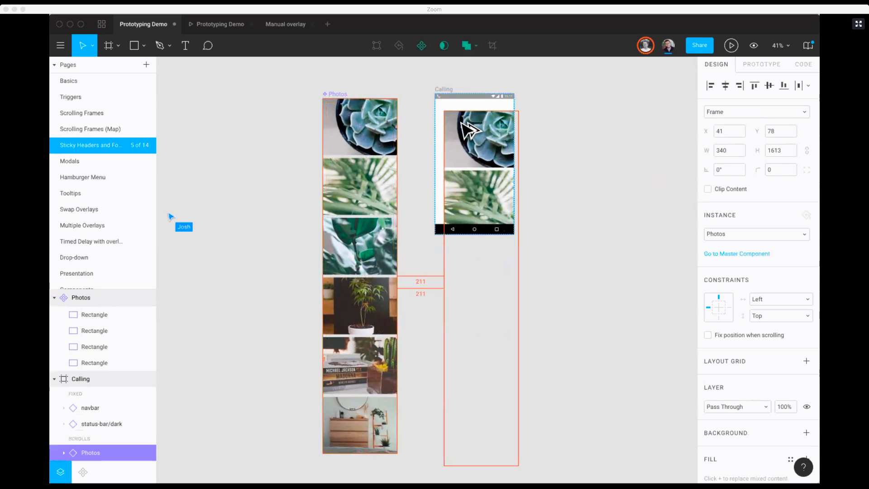
{"action": "key", "text": "shift+0"}
{"action": "scroll", "coordinate": [462, 126], "scroll_direction": "up", "scroll_amount": 5}
{"action": "scroll", "coordinate": [462, 126], "scroll_direction": "right", "scroll_amount": 3}
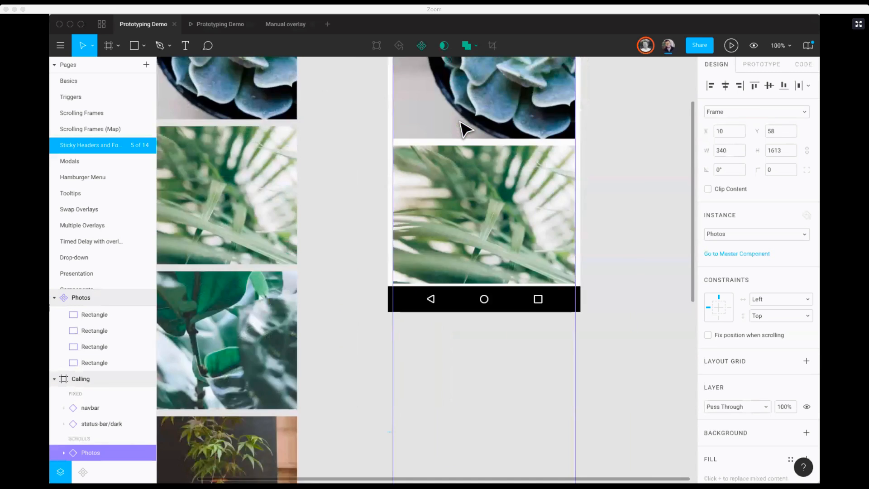
{"action": "scroll", "coordinate": [399, 199], "scroll_direction": "up", "scroll_amount": 5}
{"action": "left_click_drag", "start_coordinate": [399, 202], "coordinate": [397, 192]}
{"action": "key", "text": "minus"}
{"action": "left_click", "coordinate": [438, 168]}
{"action": "scroll", "coordinate": [325, 175], "scroll_direction": "down", "scroll_amount": 3}
{"action": "scroll", "coordinate": [326, 174], "scroll_direction": "right", "scroll_amount": 2}
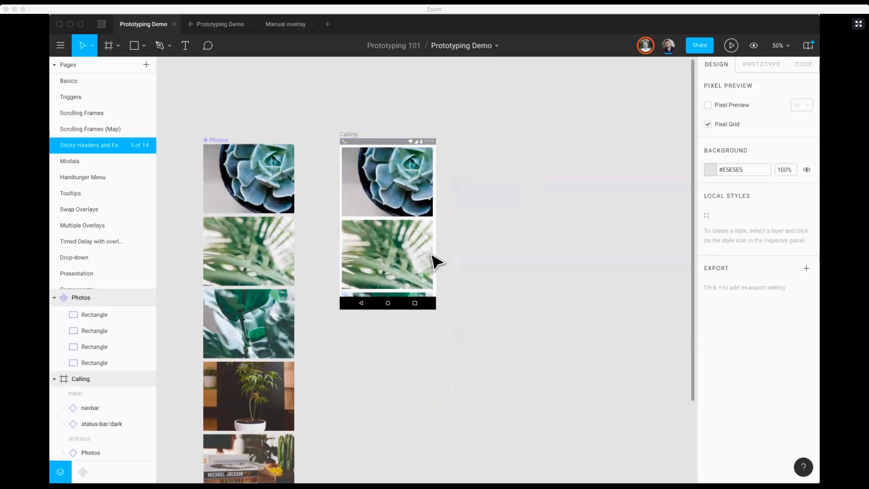
Step: Go from the Photos instance to its master component and enable Clip Content on it
{"action": "left_click", "coordinate": [388, 252]}
{"action": "scroll", "coordinate": [387, 254], "scroll_direction": "down", "scroll_amount": 4}
{"action": "scroll", "coordinate": [387, 257], "scroll_direction": "right", "scroll_amount": 1}
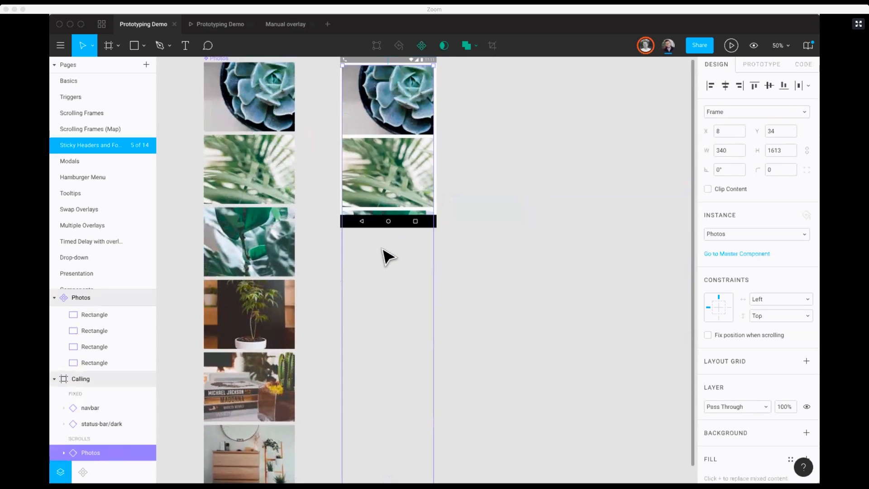
{"action": "scroll", "coordinate": [389, 261], "scroll_direction": "down", "scroll_amount": 2}
{"action": "left_click", "coordinate": [737, 253]}
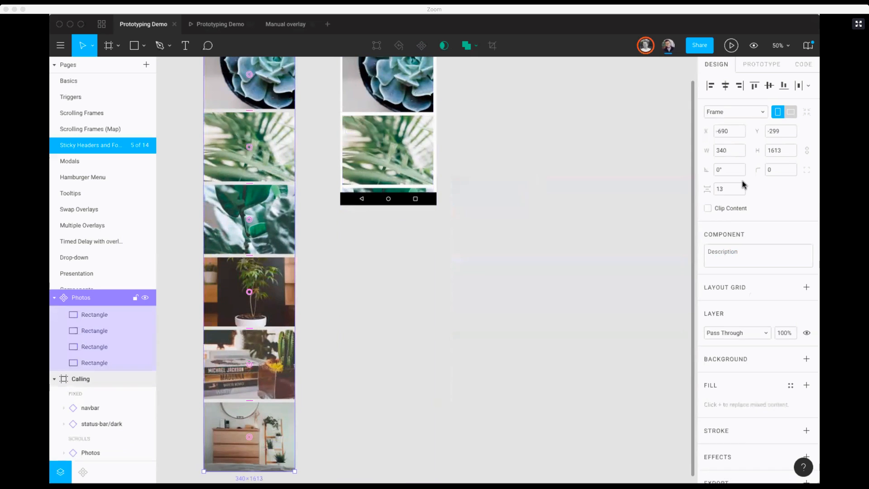
{"action": "left_click", "coordinate": [708, 208]}
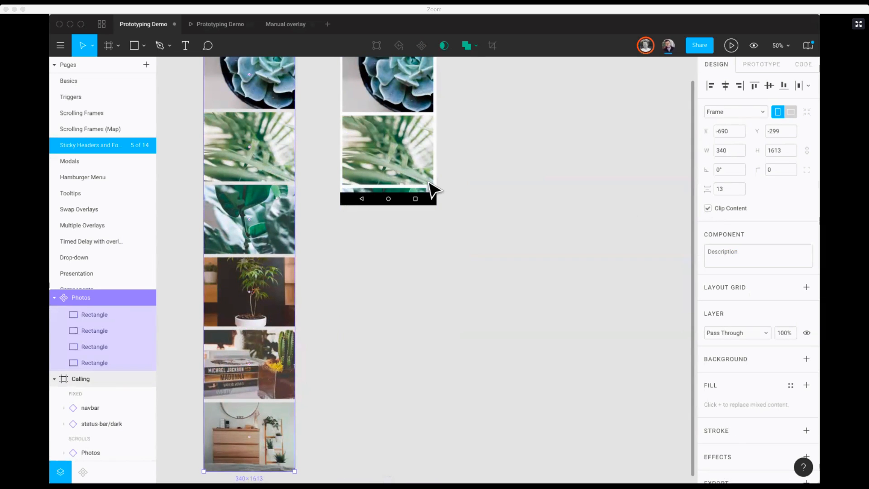
Step: Shorten the Photos instance in the Calling frame to 340×558 by raising its lower edge to the navbar
{"action": "scroll", "coordinate": [317, 203], "scroll_direction": "up", "scroll_amount": 3}
{"action": "left_click", "coordinate": [403, 253]}
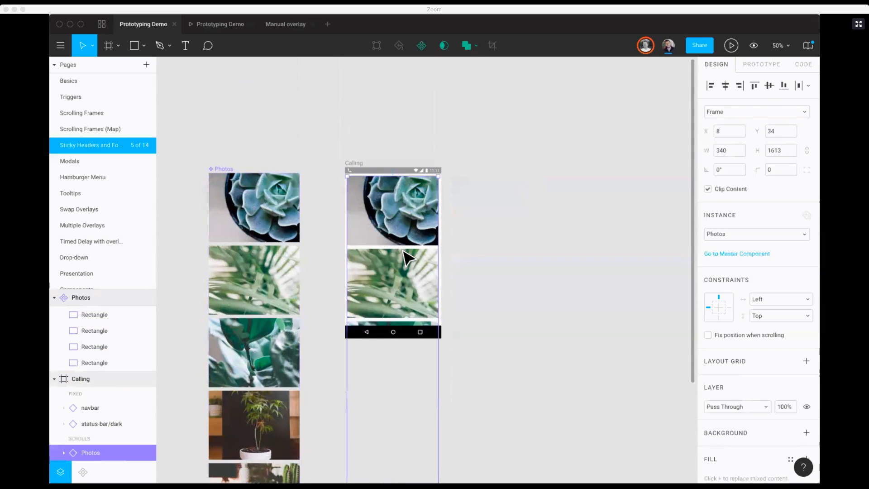
{"action": "scroll", "coordinate": [403, 253], "scroll_direction": "down", "scroll_amount": 5}
{"action": "left_click_drag", "start_coordinate": [385, 426], "coordinate": [406, 153]}
{"action": "scroll", "coordinate": [406, 152], "scroll_direction": "up", "scroll_amount": 3}
Step: Set the overflow behavior of the Photos master component to Vertical Scrolling and deselect it
{"action": "left_click", "coordinate": [752, 66]}
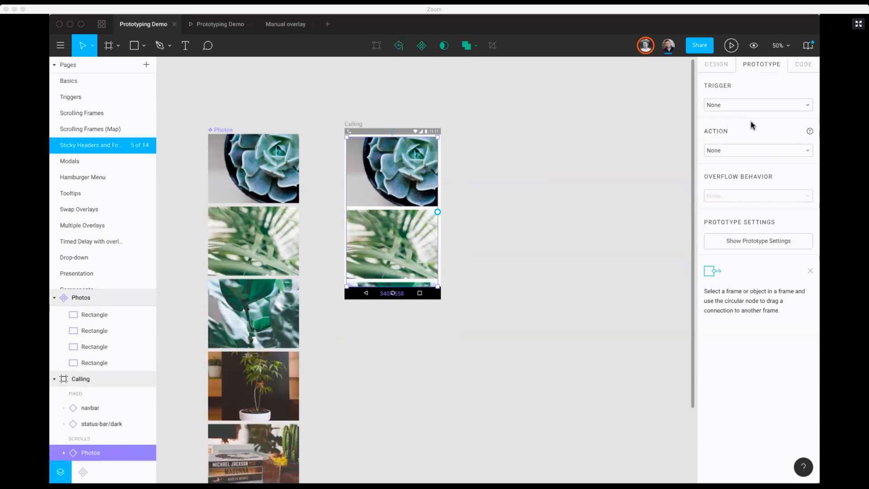
{"action": "left_click", "coordinate": [228, 149]}
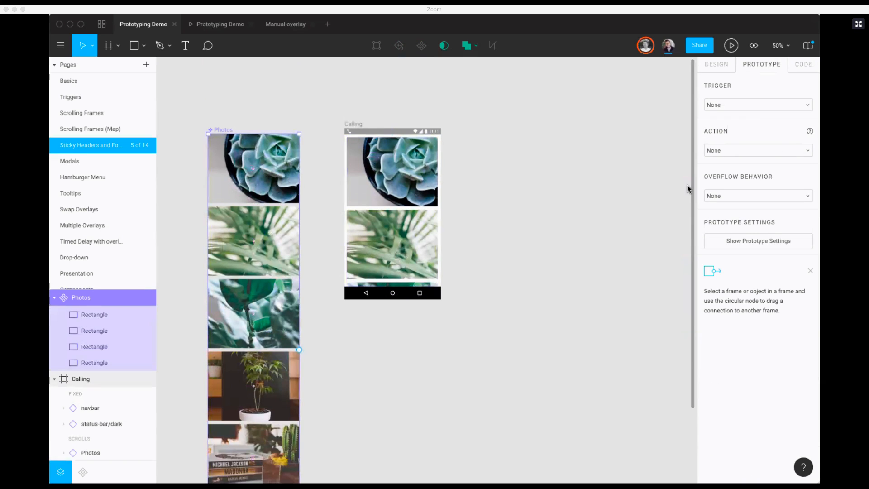
{"action": "left_click", "coordinate": [732, 195]}
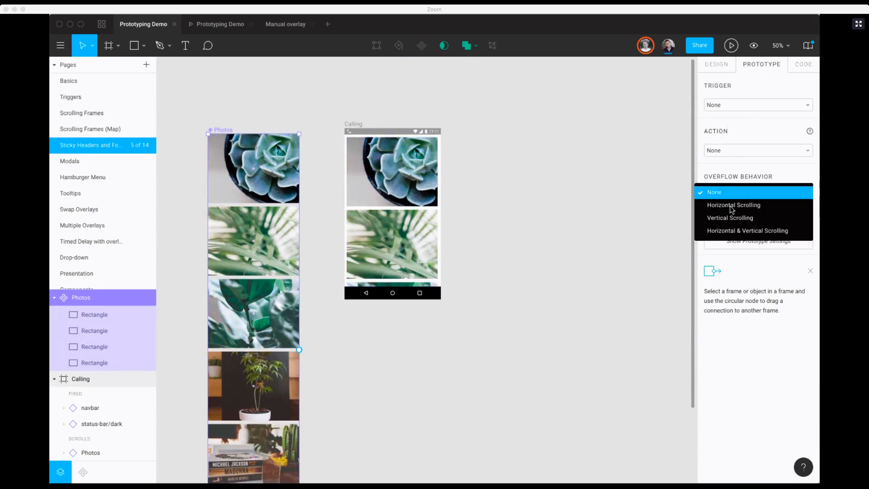
{"action": "left_click", "coordinate": [729, 217]}
{"action": "left_click", "coordinate": [524, 205]}
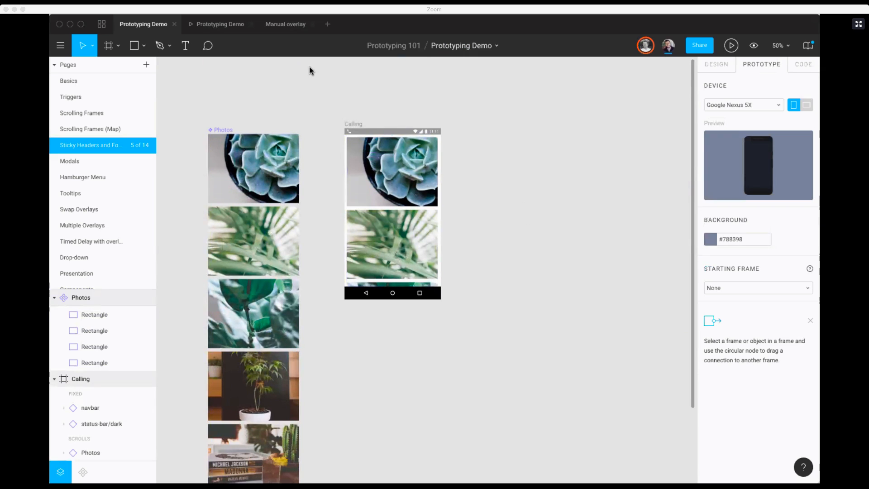
Step: Test scrolling the photos up and down between the status bar and navbar in the prototype, and return to the design file
{"action": "left_click", "coordinate": [228, 28]}
{"action": "scroll", "coordinate": [414, 188], "scroll_direction": "down", "scroll_amount": 10}
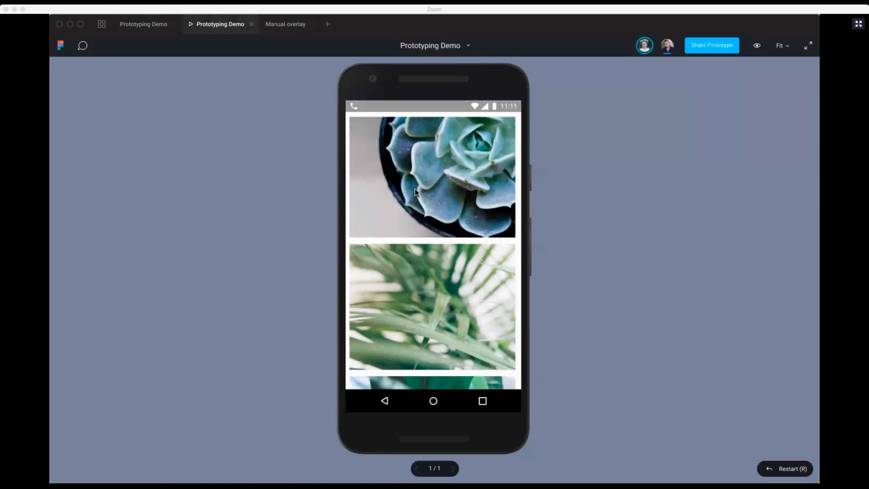
{"action": "scroll", "coordinate": [414, 189], "scroll_direction": "up", "scroll_amount": 10}
{"action": "scroll", "coordinate": [414, 188], "scroll_direction": "down", "scroll_amount": 5}
{"action": "scroll", "coordinate": [414, 188], "scroll_direction": "up", "scroll_amount": 5}
{"action": "left_click", "coordinate": [143, 24]}
Step: Examine the Photos component, one of its photos and the Calling frame to compare their prototype settings
{"action": "scroll", "coordinate": [200, 135], "scroll_direction": "down", "scroll_amount": 5}
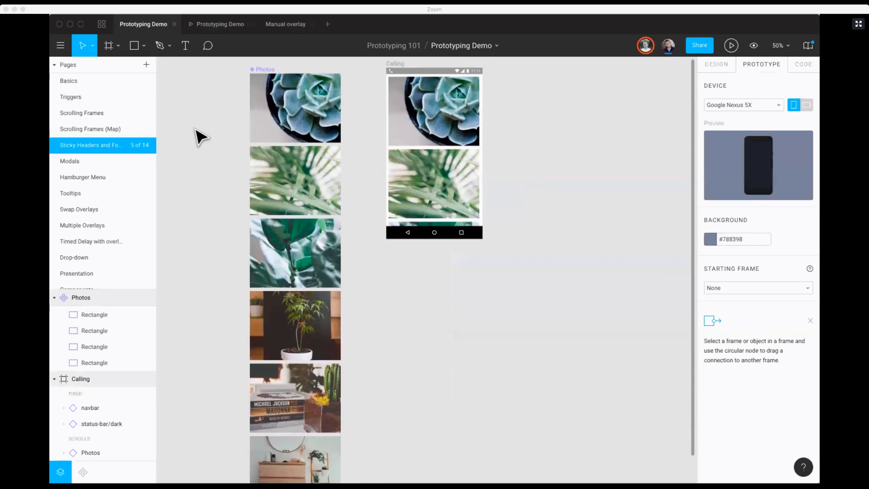
{"action": "left_click", "coordinate": [280, 131]}
{"action": "scroll", "coordinate": [278, 351], "scroll_direction": "up", "scroll_amount": 5}
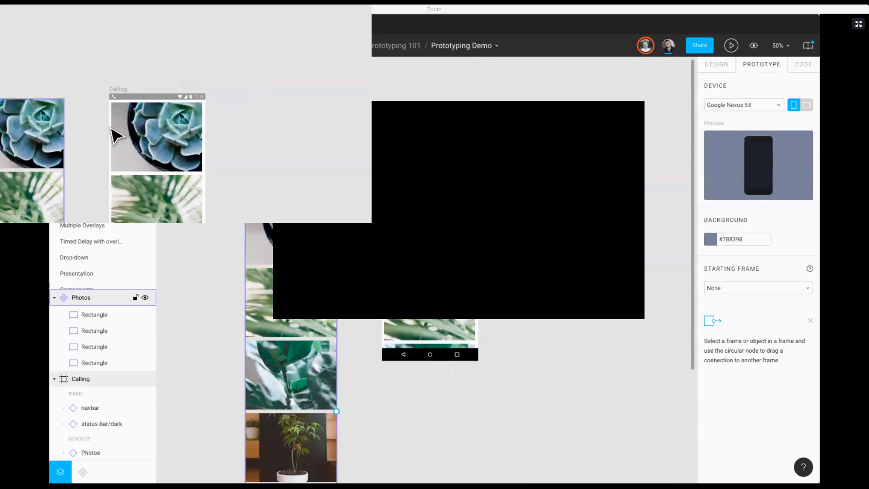
{"action": "left_click", "coordinate": [390, 185]}
{"action": "scroll", "coordinate": [500, 220], "scroll_direction": "down", "scroll_amount": 2}
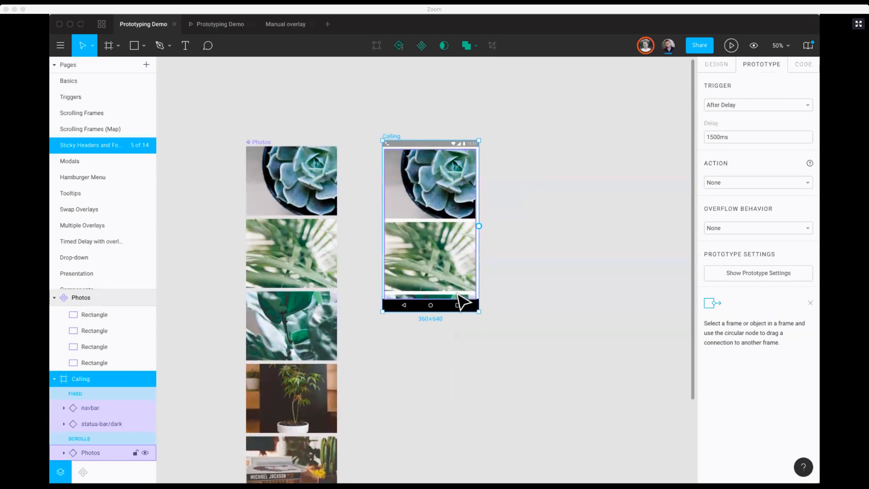
{"action": "left_click", "coordinate": [517, 246]}
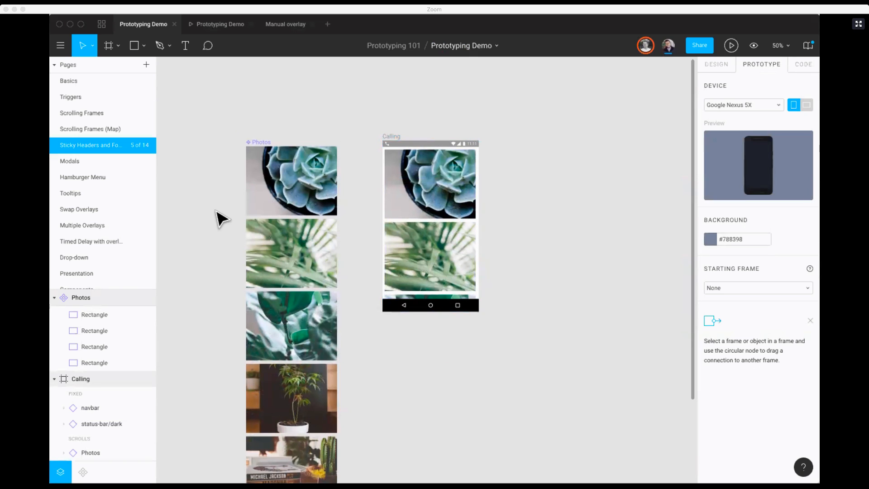
{"action": "mouse_move", "coordinate": [290, 245]}
{"action": "left_mouse_down"}
{"action": "mouse_move", "coordinate": [296, 249]}
{"action": "mouse_move", "coordinate": [289, 235]}
{"action": "mouse_move", "coordinate": [283, 243]}
{"action": "mouse_move", "coordinate": [290, 247]}
{"action": "left_mouse_up"}
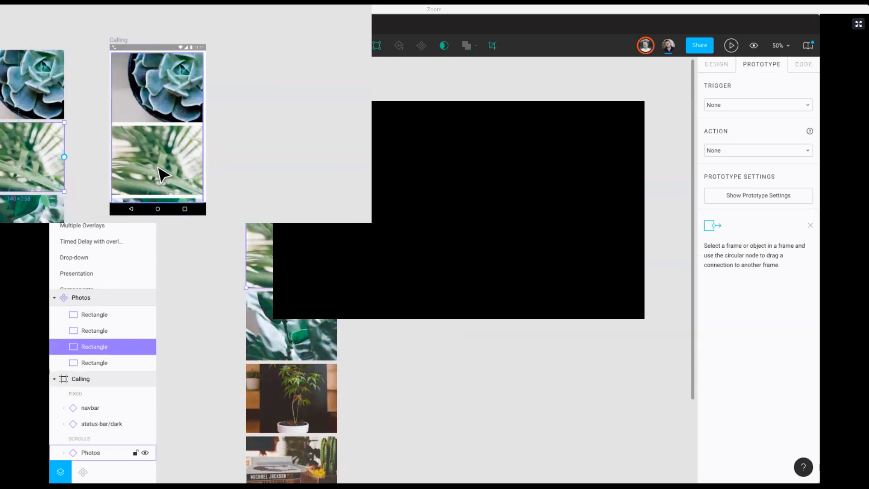
{"action": "left_click", "coordinate": [373, 228]}
{"action": "scroll", "coordinate": [372, 228], "scroll_direction": "down", "scroll_amount": 1}
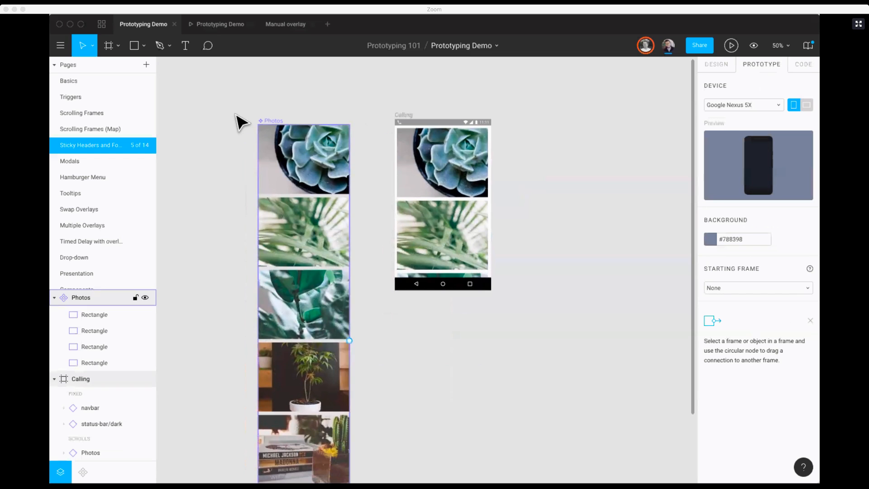
Step: Open the Scrolling Frames (Map) page and inspect the Map frame's overflow behavior and its floating action button
{"action": "left_click", "coordinate": [84, 129]}
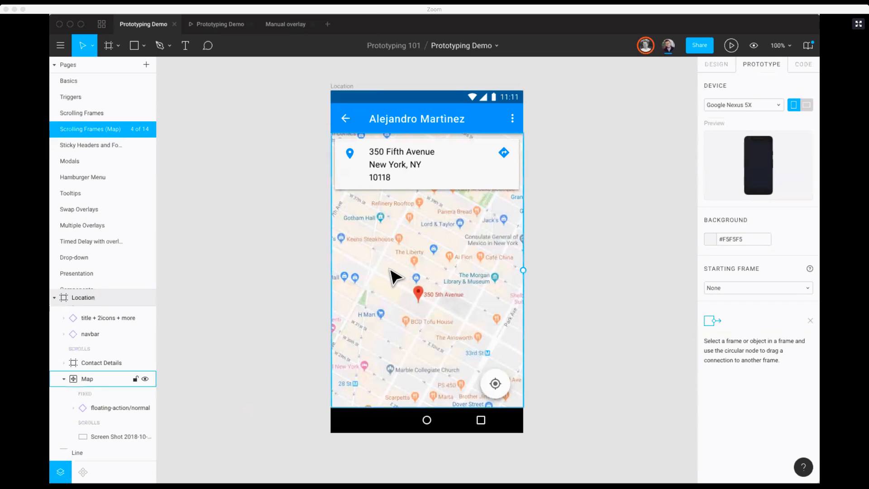
{"action": "left_click", "coordinate": [443, 243]}
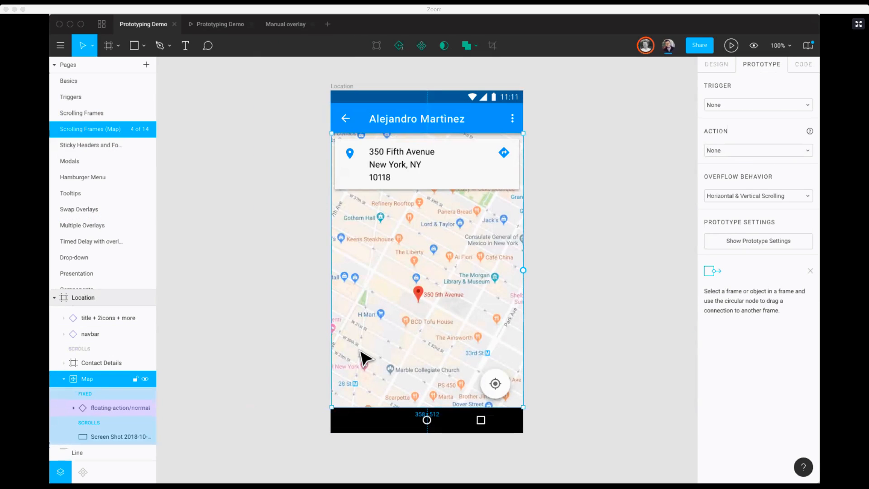
{"action": "left_click", "coordinate": [495, 387]}
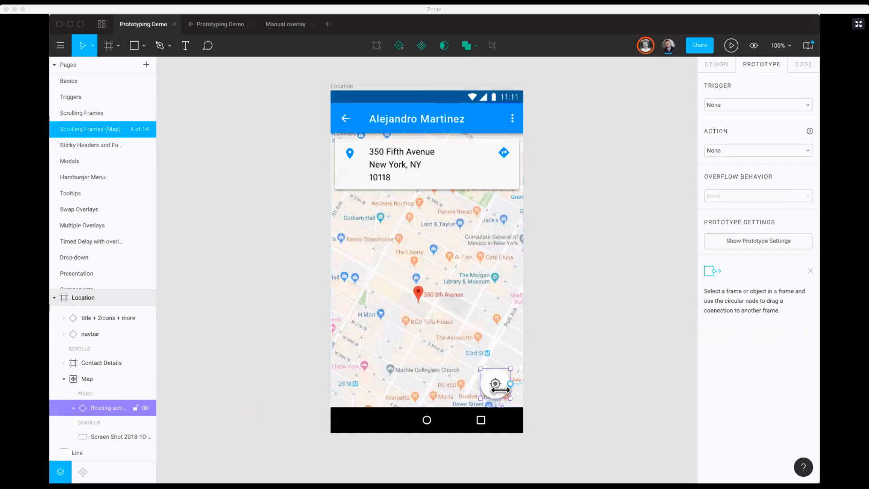
Step: Try shortening the Map frame from its lower edge, and undo the resize
{"action": "left_click", "coordinate": [446, 404]}
{"action": "left_click_drag", "start_coordinate": [443, 405], "coordinate": [433, 304]}
{"action": "key", "text": "super+z"}
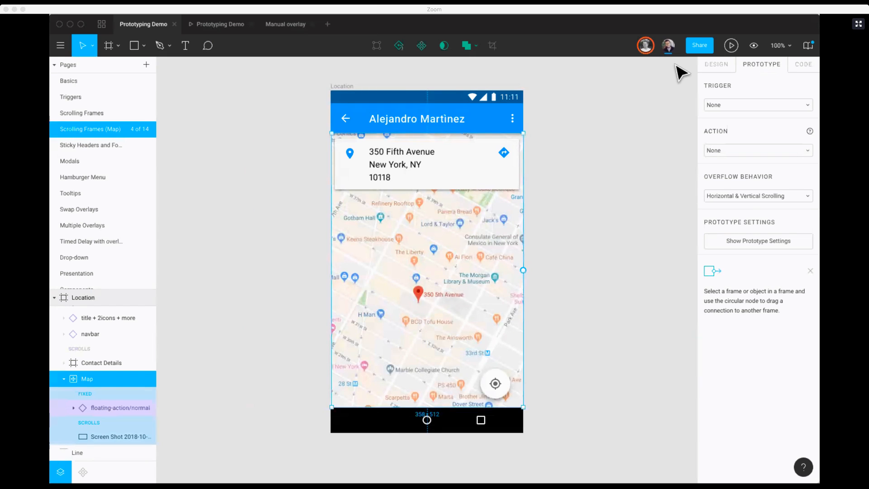
Step: Test panning the map in the prototype, and return to the Sticky Headers page of the design file
{"action": "left_click", "coordinate": [724, 51]}
{"action": "scroll", "coordinate": [471, 290], "scroll_direction": "down", "scroll_amount": 3}
{"action": "left_click_drag", "start_coordinate": [479, 273], "coordinate": [430, 292]}
{"action": "left_click", "coordinate": [144, 24]}
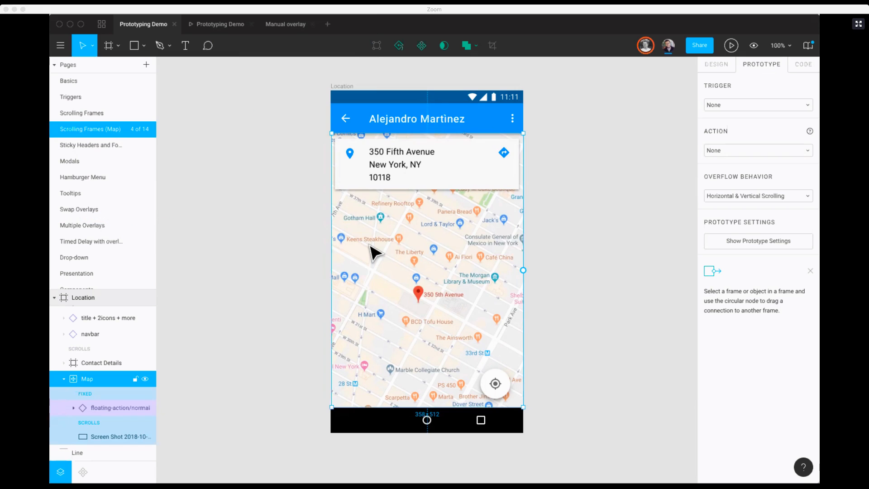
{"action": "left_click", "coordinate": [116, 146]}
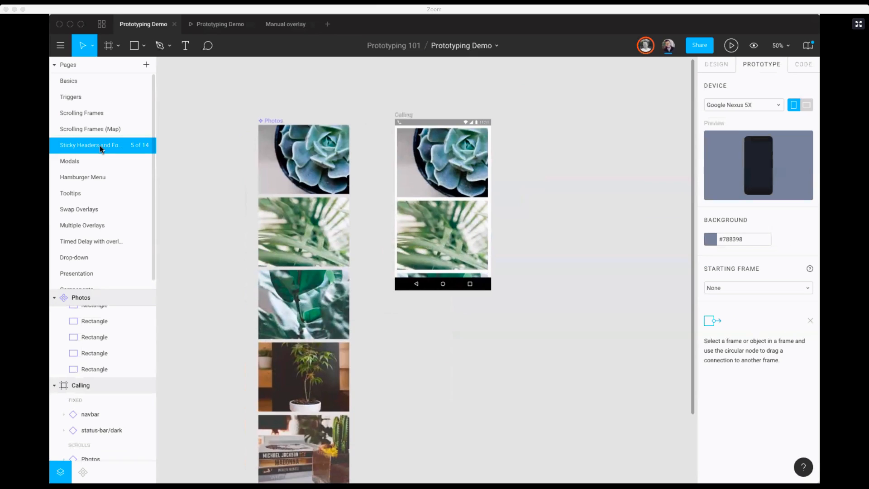
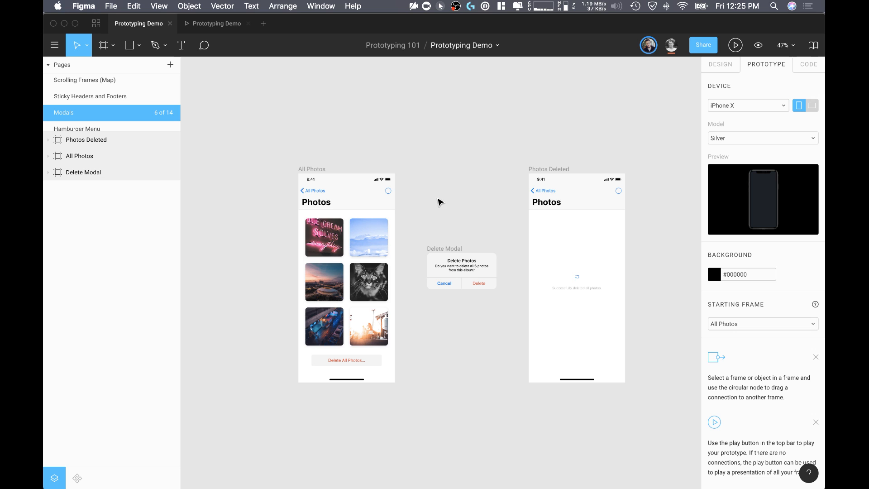
Step: Examine the All Photos, Delete Modal and Photos Deleted frames on the Modals page and their prototype settings
{"action": "scroll", "coordinate": [411, 226], "scroll_direction": "up", "scroll_amount": 5}
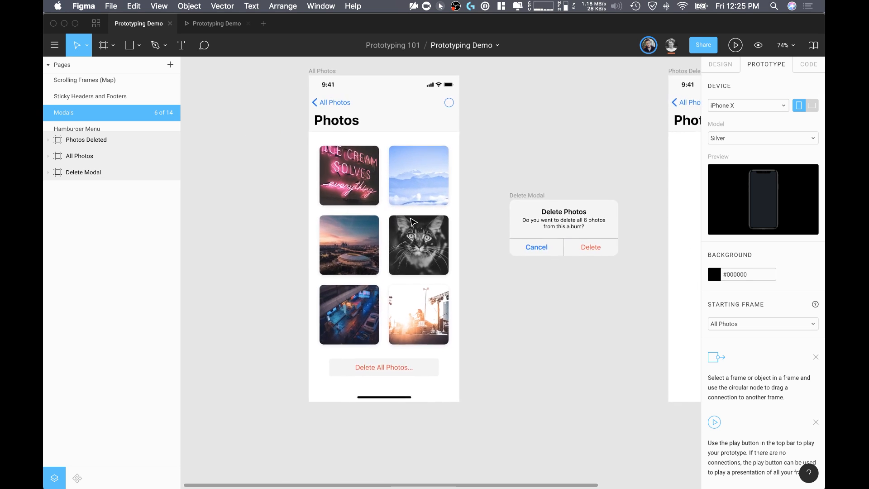
{"action": "scroll", "coordinate": [490, 174], "scroll_direction": "up", "scroll_amount": 2}
{"action": "scroll", "coordinate": [490, 174], "scroll_direction": "left", "scroll_amount": 2}
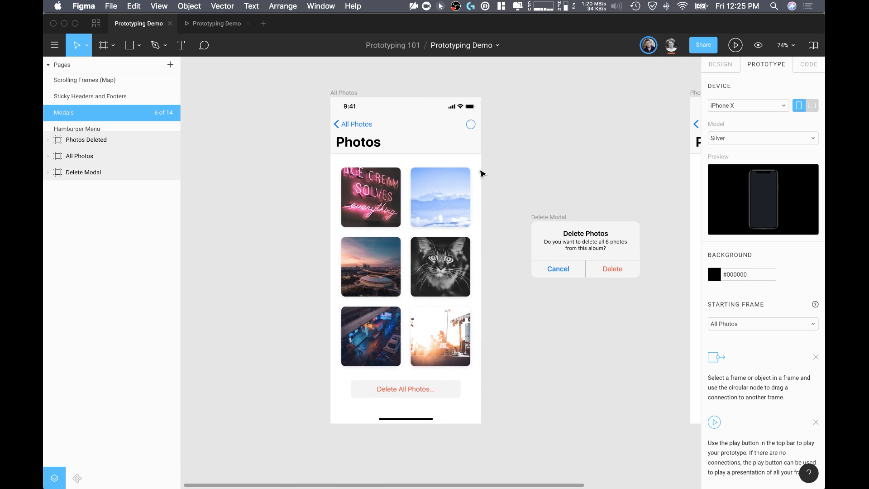
{"action": "left_click", "coordinate": [344, 92]}
{"action": "scroll", "coordinate": [442, 192], "scroll_direction": "up", "scroll_amount": 3}
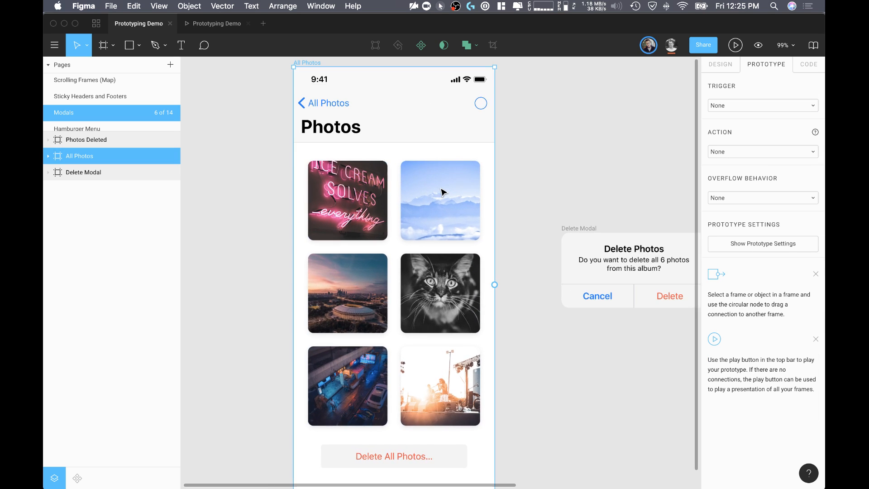
{"action": "scroll", "coordinate": [443, 192], "scroll_direction": "left", "scroll_amount": 2}
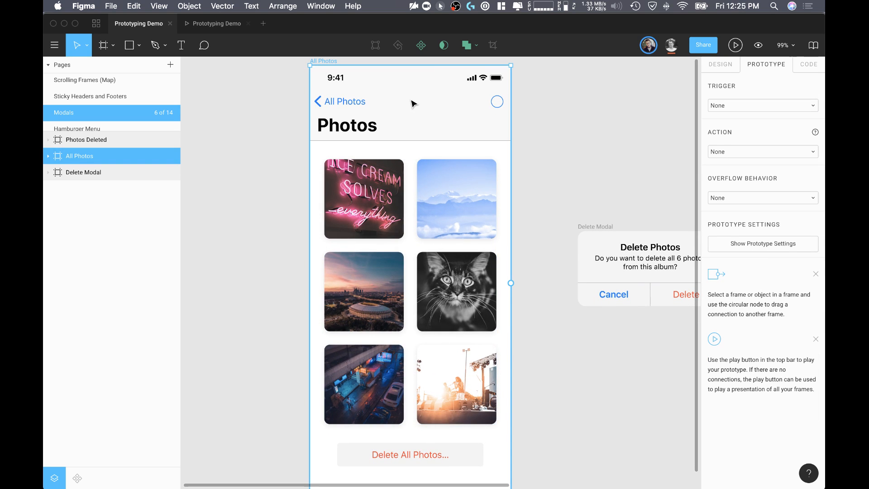
{"action": "scroll", "coordinate": [413, 103], "scroll_direction": "down", "scroll_amount": 2}
{"action": "scroll", "coordinate": [413, 104], "scroll_direction": "left", "scroll_amount": 1}
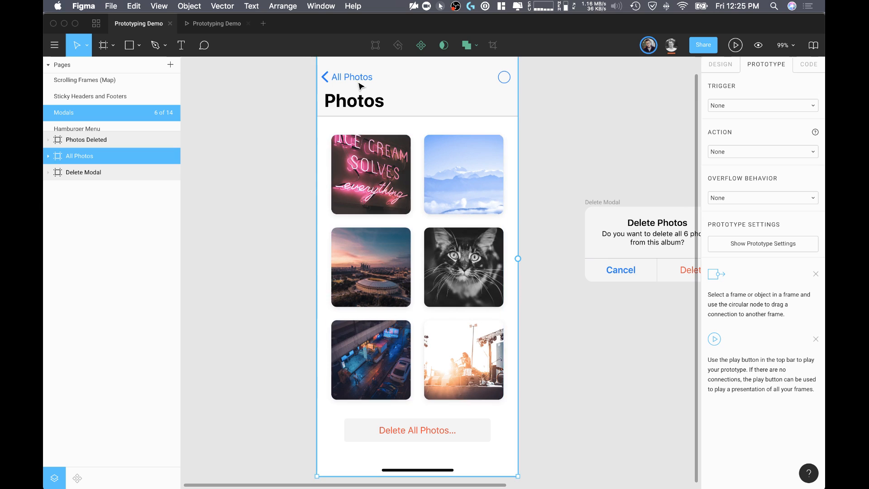
{"action": "scroll", "coordinate": [413, 278], "scroll_direction": "down", "scroll_amount": 3}
{"action": "scroll", "coordinate": [413, 277], "scroll_direction": "left", "scroll_amount": 1}
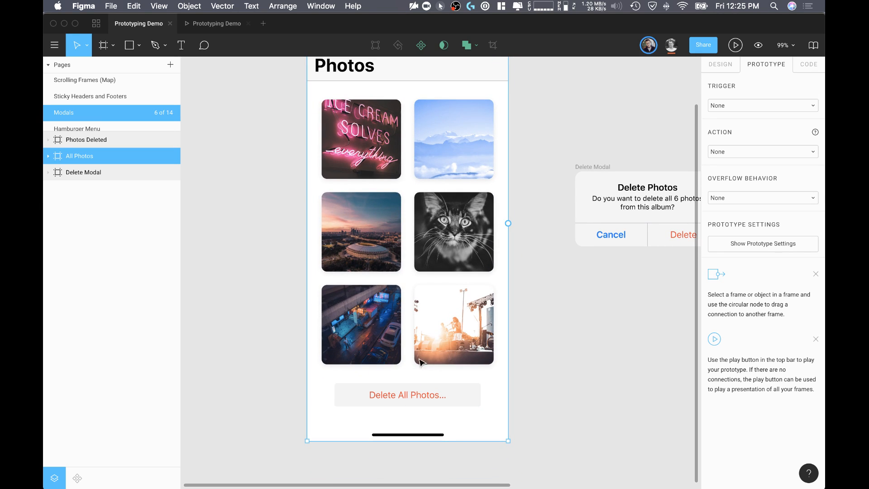
{"action": "scroll", "coordinate": [477, 337], "scroll_direction": "right", "scroll_amount": 5}
{"action": "scroll", "coordinate": [477, 338], "scroll_direction": "up", "scroll_amount": 1}
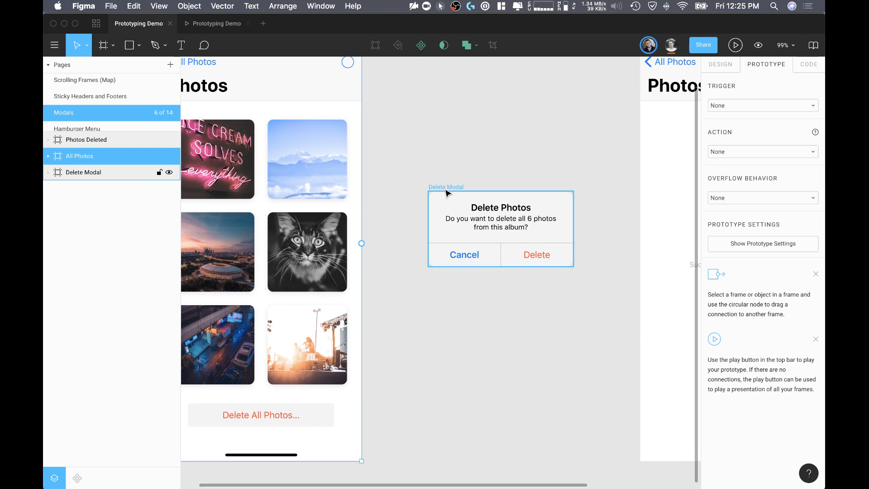
{"action": "left_click", "coordinate": [445, 187]}
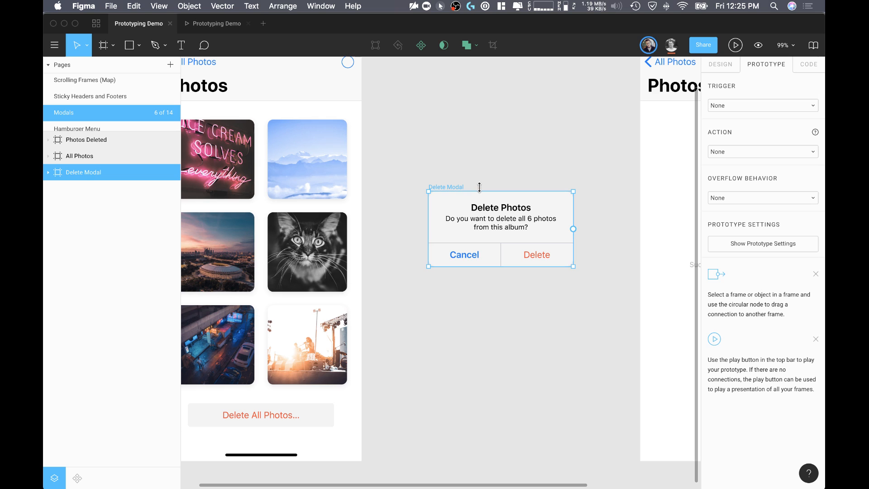
{"action": "scroll", "coordinate": [493, 171], "scroll_direction": "right", "scroll_amount": 3}
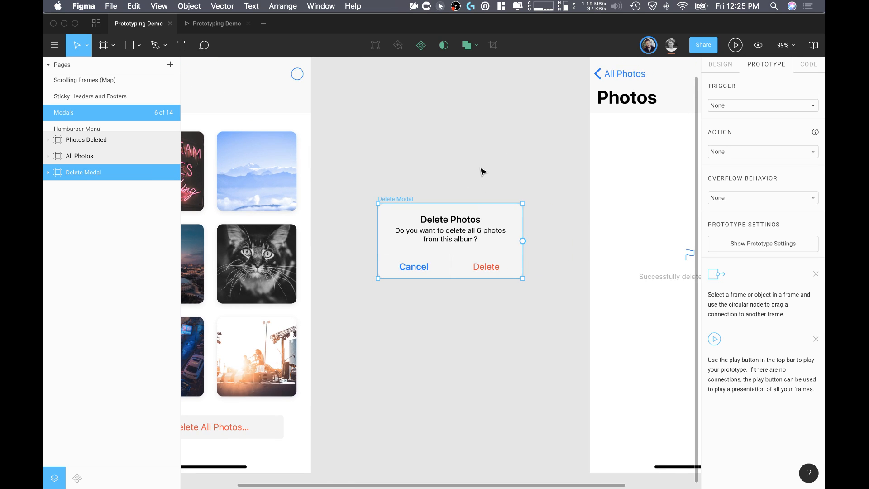
{"action": "scroll", "coordinate": [481, 171], "scroll_direction": "down", "scroll_amount": 5}
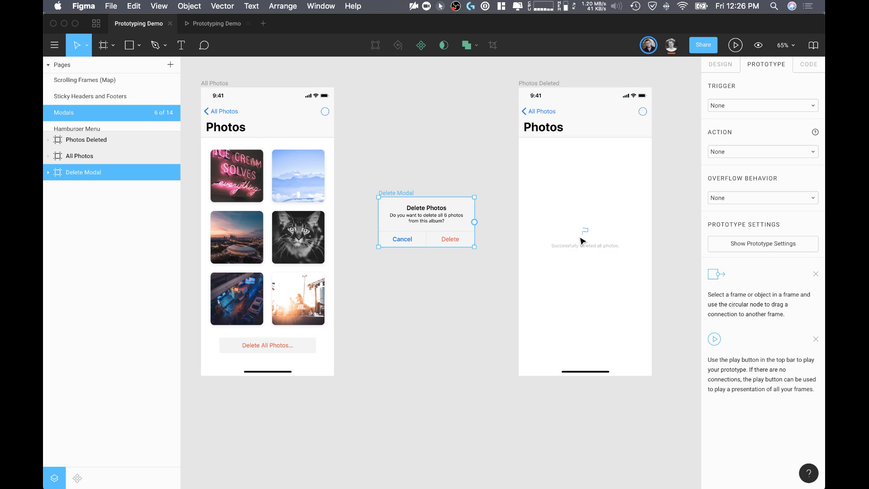
Step: Connect the Delete All Photos button in the All Photos frame to the Delete Modal frame with an On Tap trigger
{"action": "scroll", "coordinate": [554, 255], "scroll_direction": "left", "scroll_amount": 3}
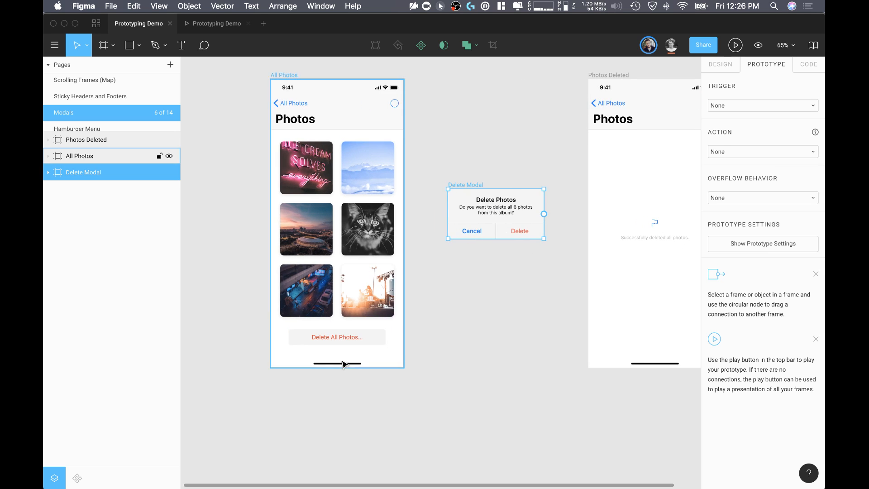
{"action": "left_click", "coordinate": [360, 343]}
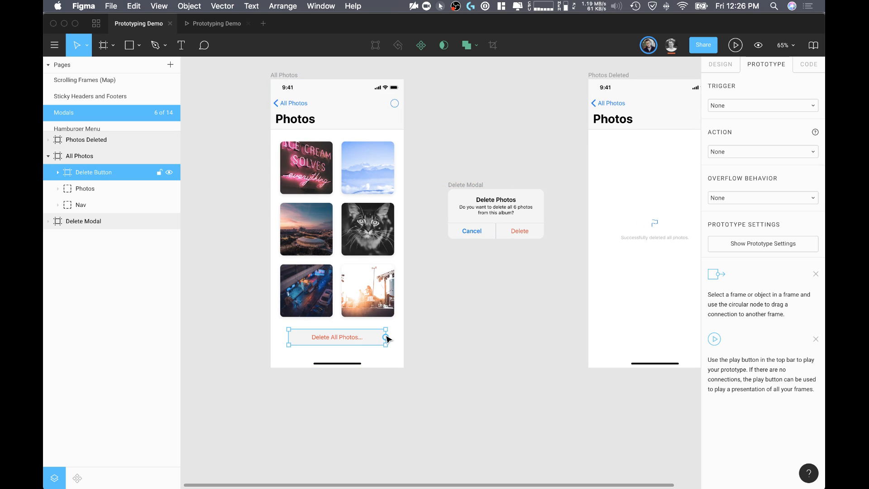
{"action": "left_click_drag", "start_coordinate": [385, 336], "coordinate": [465, 213]}
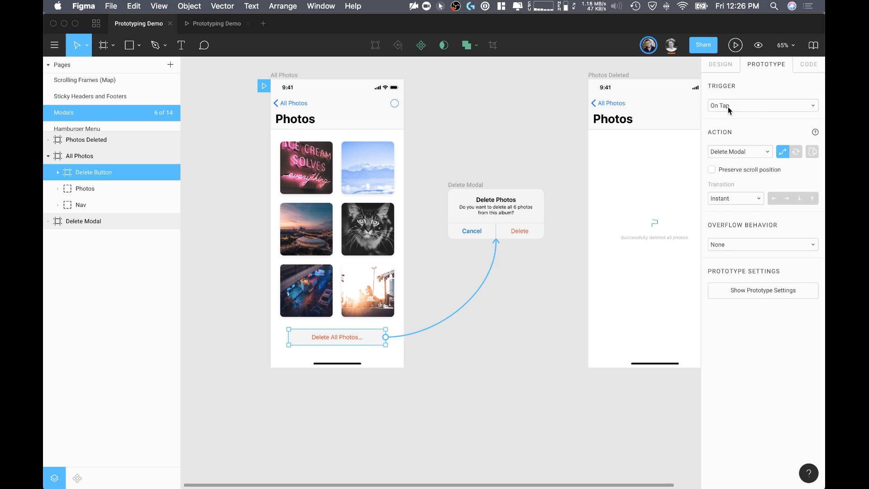
{"action": "left_click", "coordinate": [750, 151]}
{"action": "left_click", "coordinate": [750, 150]}
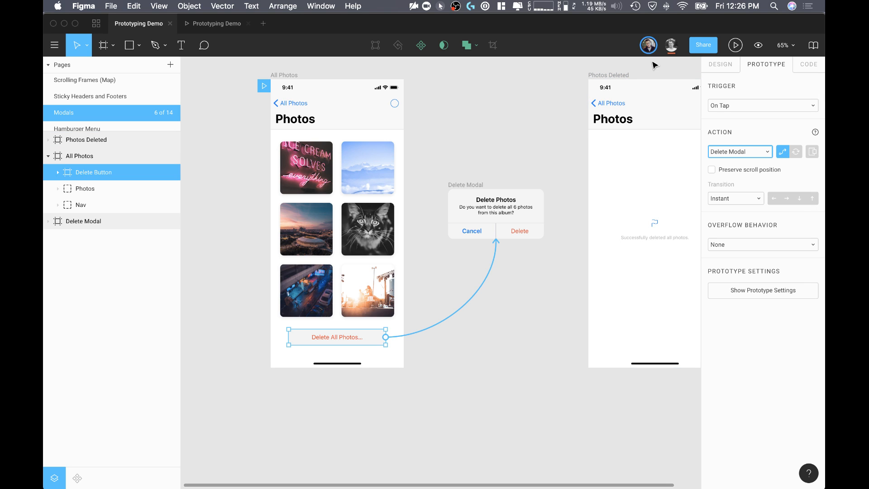
Step: Test the Delete All Photos button in the prototype, and return to the design file
{"action": "left_click", "coordinate": [734, 45]}
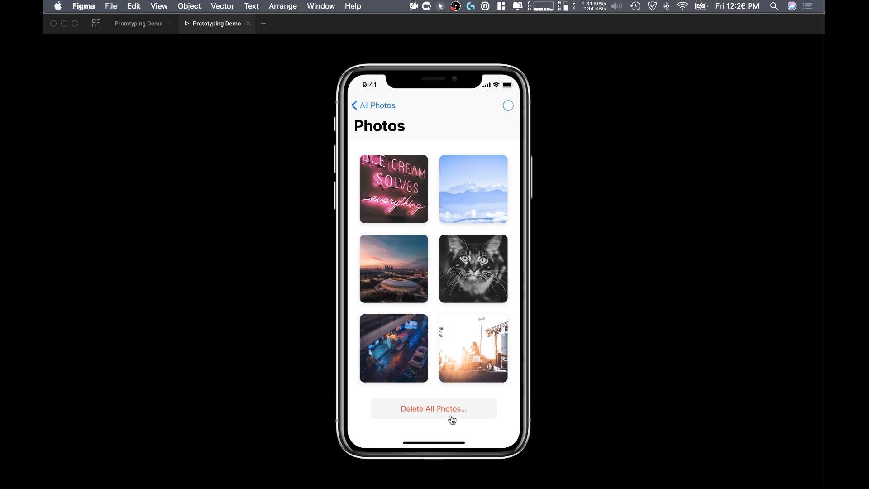
{"action": "left_click", "coordinate": [451, 413]}
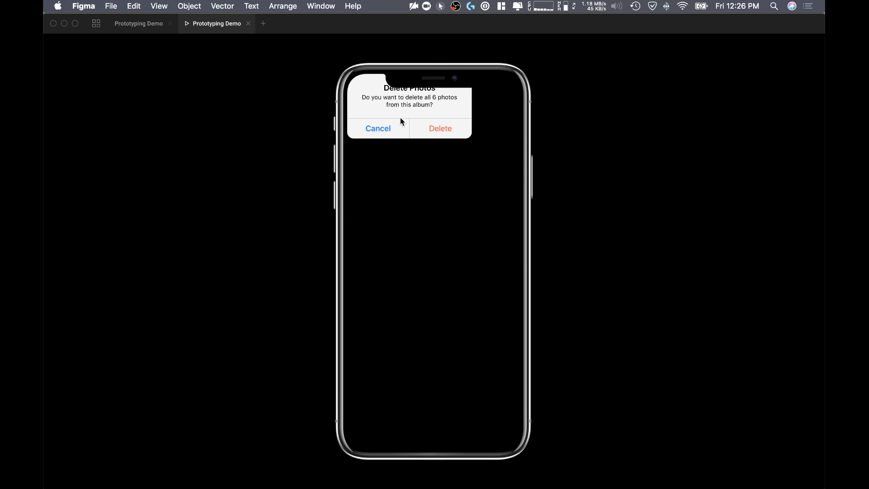
{"action": "left_click", "coordinate": [140, 25]}
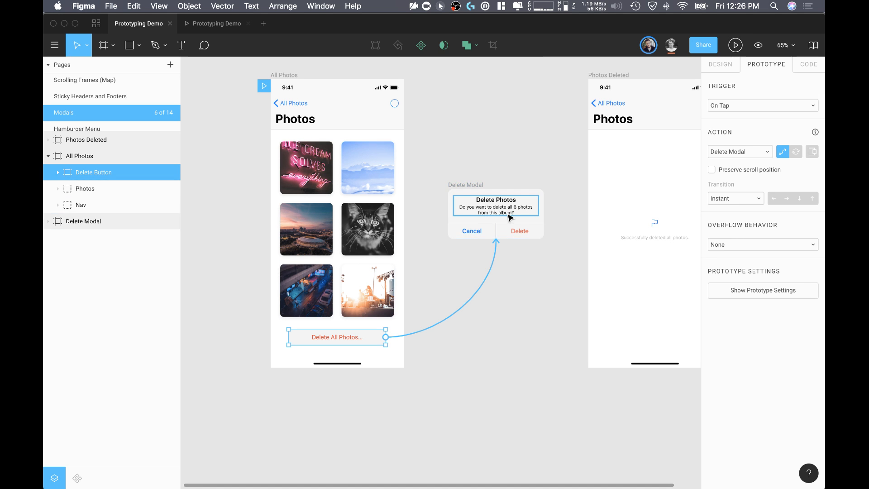
Step: Change the button's action to open Delete Modal as an overlay, with its position set to Centered
{"action": "left_click", "coordinate": [812, 152]}
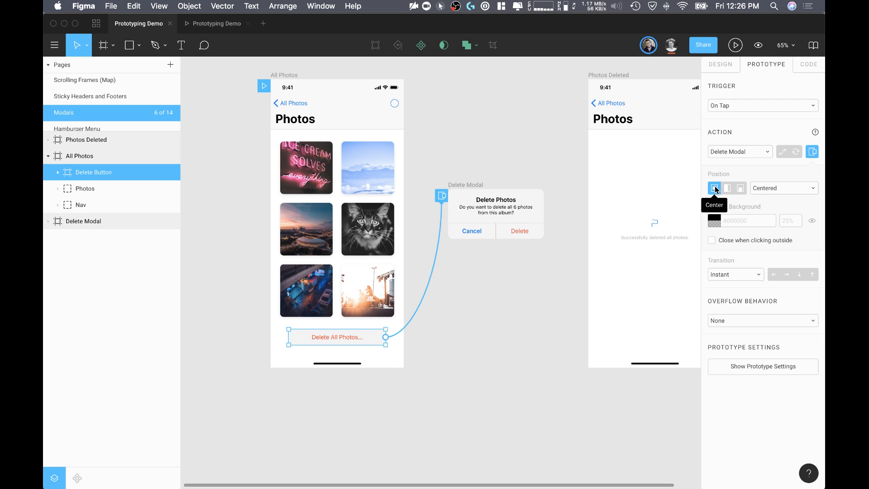
{"action": "left_click", "coordinate": [800, 188]}
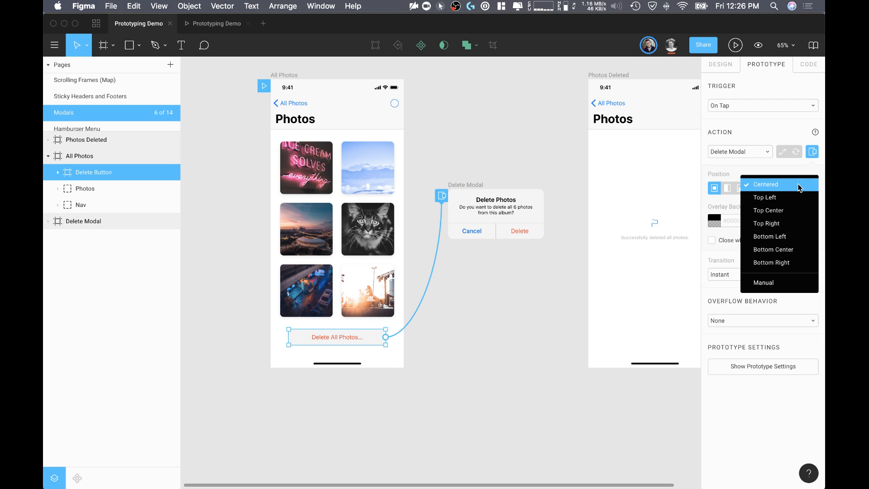
{"action": "left_click", "coordinate": [790, 179]}
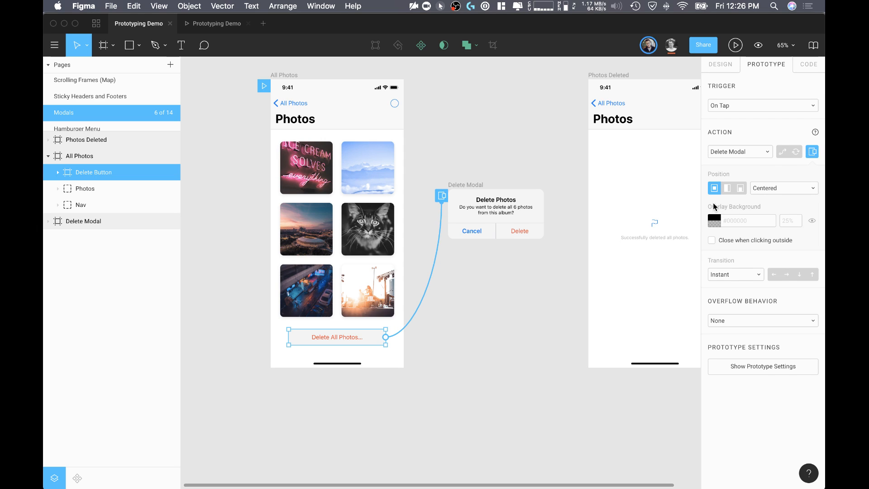
Step: Enable the overlay background for Delete Modal, using #000000 at 25% opacity
{"action": "left_click", "coordinate": [812, 221]}
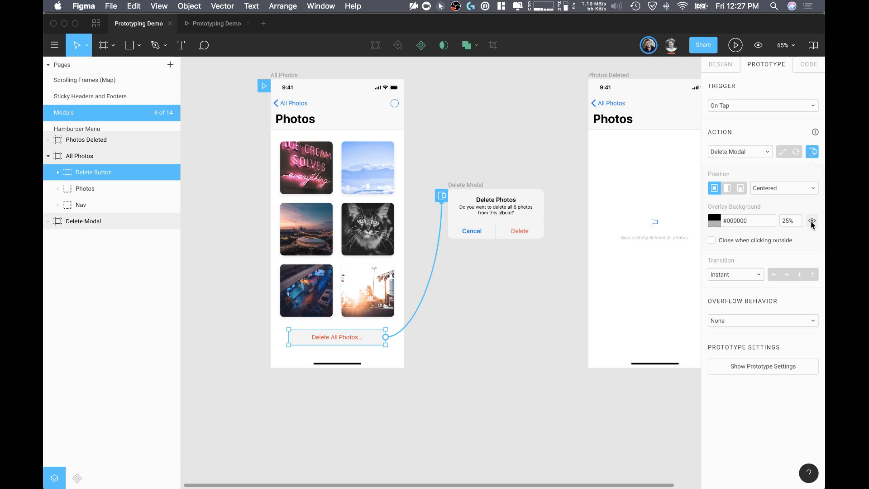
{"action": "left_click", "coordinate": [713, 220]}
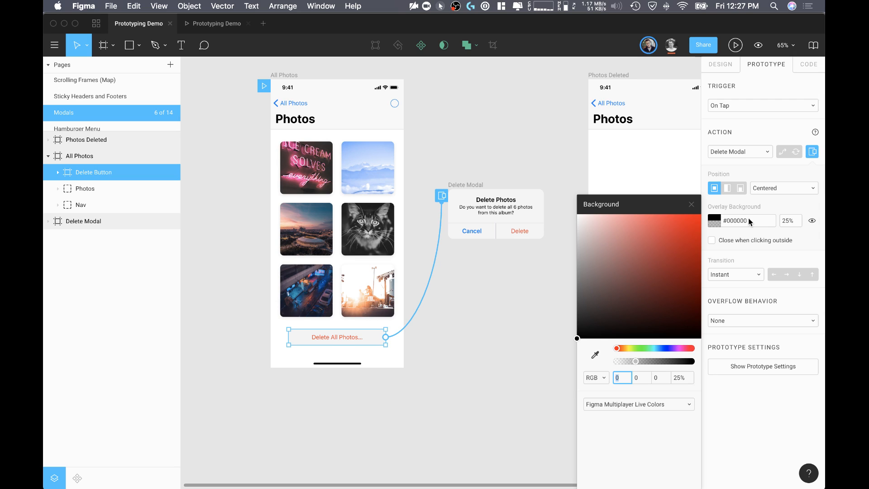
{"action": "left_click", "coordinate": [791, 224]}
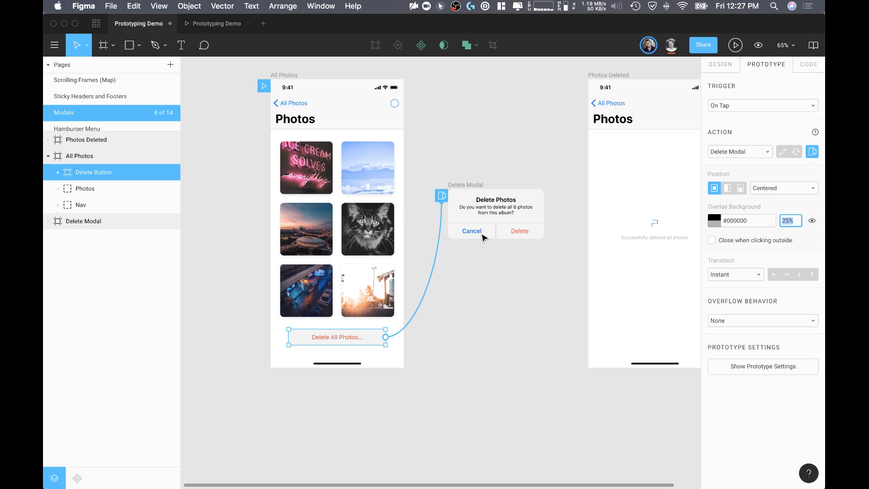
{"action": "left_click", "coordinate": [483, 303]}
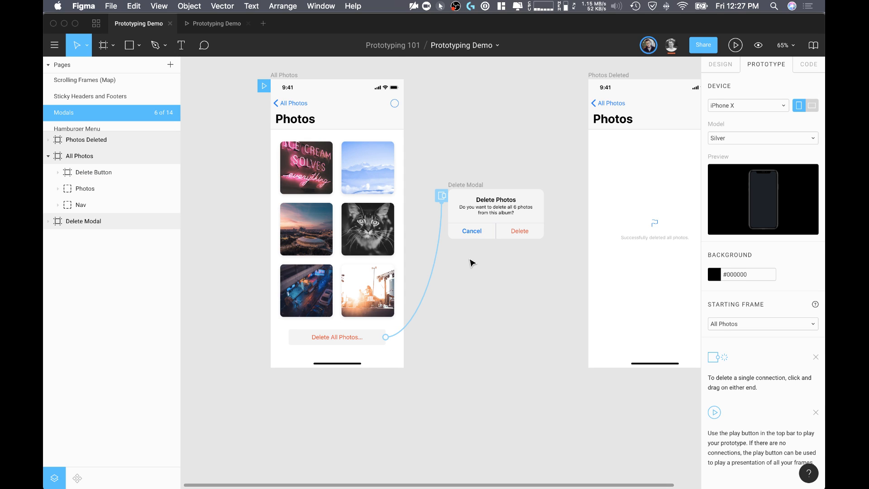
{"action": "left_click", "coordinate": [436, 267]}
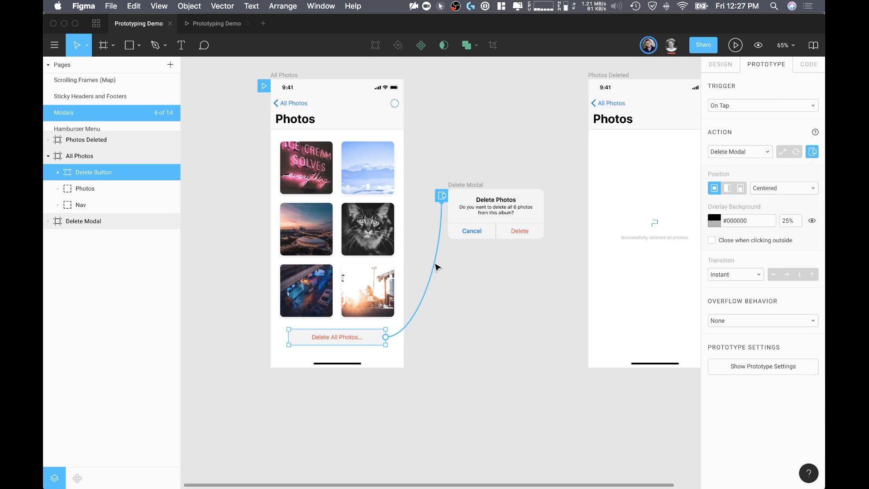
Step: Preview the centered delete overlay with its dimmed background in the prototype, and go back to the design file
{"action": "left_click", "coordinate": [221, 29]}
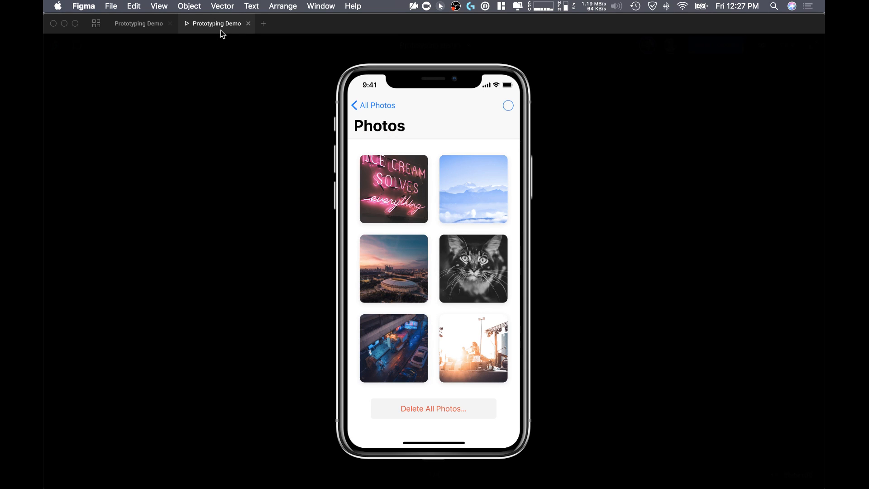
{"action": "left_click", "coordinate": [441, 410]}
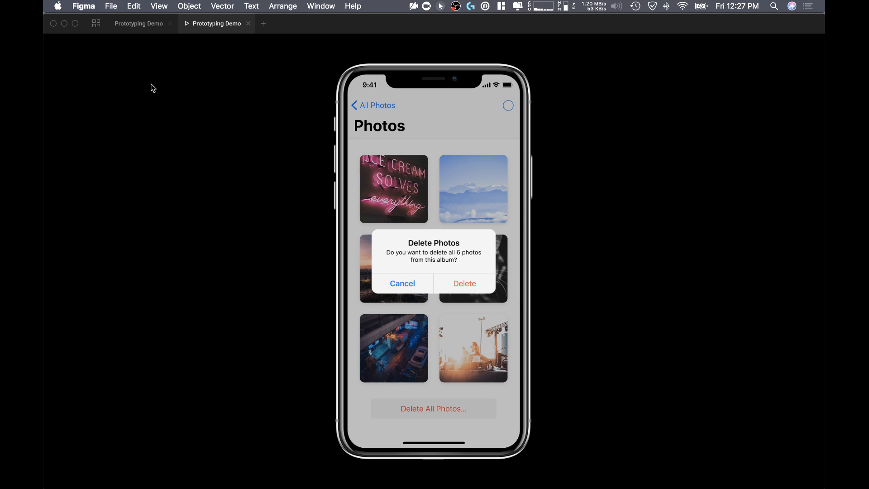
{"action": "left_click", "coordinate": [151, 23]}
Step: Raise the overlay background opacity to 65% and check the darker backdrop in the prototype
{"action": "left_click", "coordinate": [788, 222]}
{"action": "key", "text": "shift+Up"}
{"action": "key", "text": "shift+Up"}
{"action": "key", "text": "shift+Up"}
{"action": "key", "text": "shift+Up"}
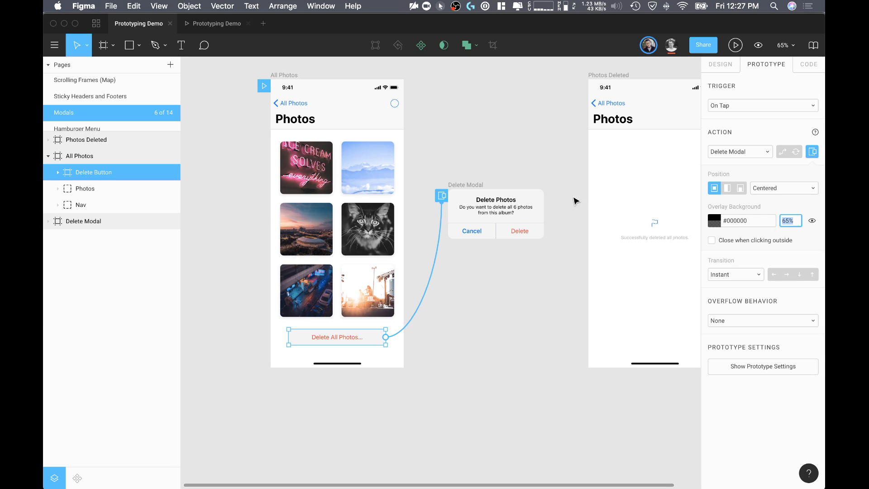
{"action": "left_click", "coordinate": [212, 27]}
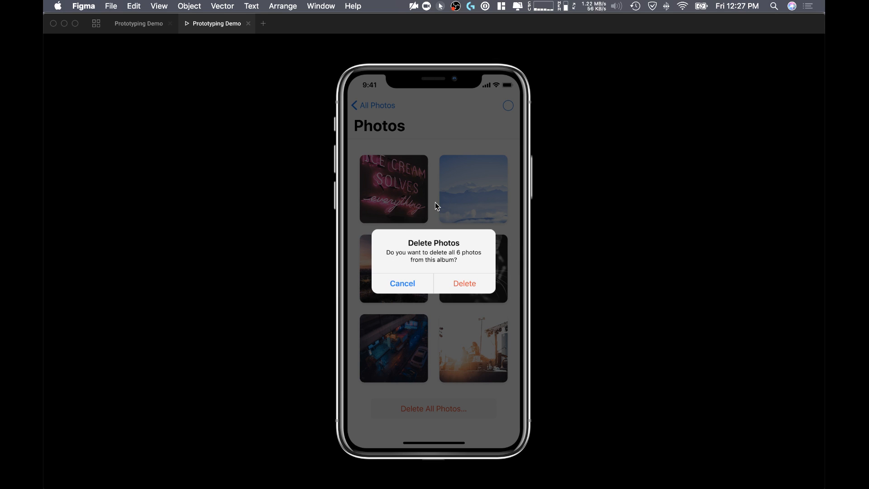
{"action": "left_click", "coordinate": [143, 24]}
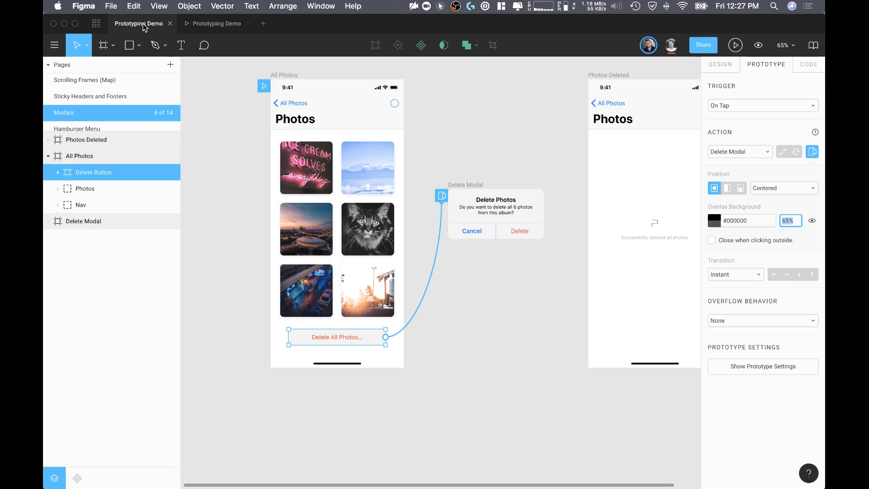
Step: Try connecting the Cancel button in Delete Modal to the All Photos frame, and remove that connection
{"action": "left_click", "coordinate": [501, 143]}
{"action": "left_click", "coordinate": [472, 230]}
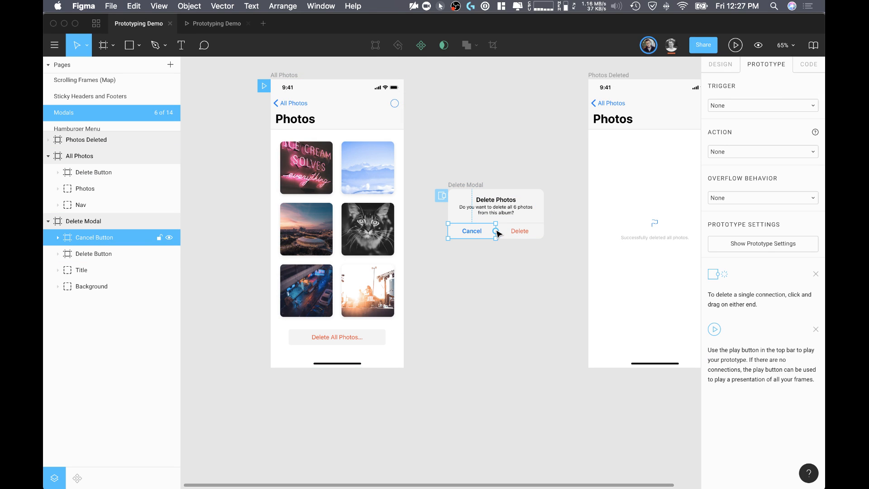
{"action": "left_click_drag", "start_coordinate": [496, 231], "coordinate": [357, 235]}
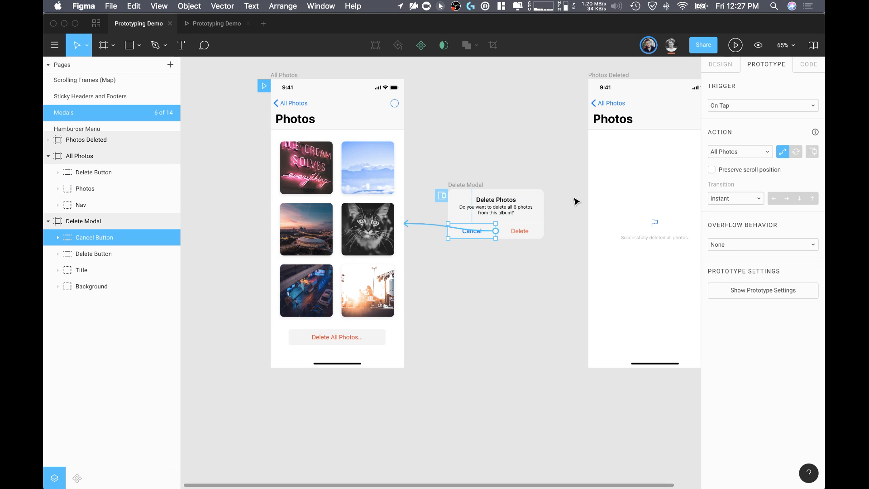
{"action": "left_click", "coordinate": [471, 261]}
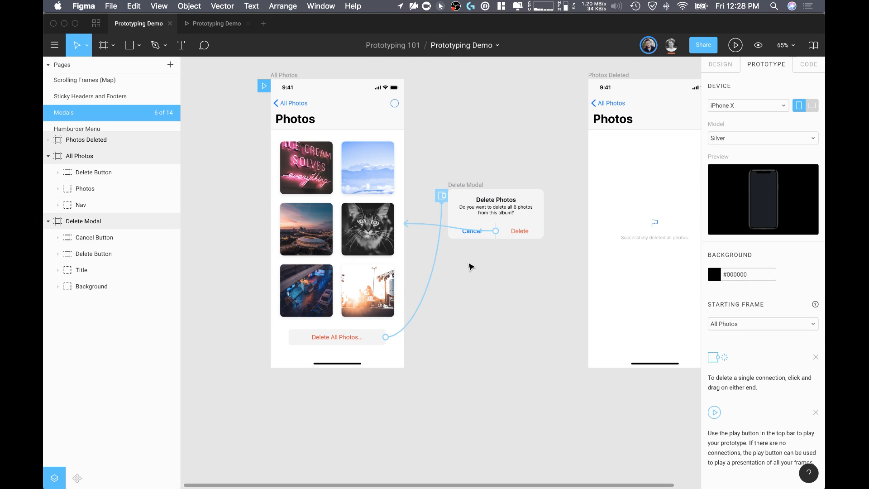
{"action": "left_click", "coordinate": [496, 232]}
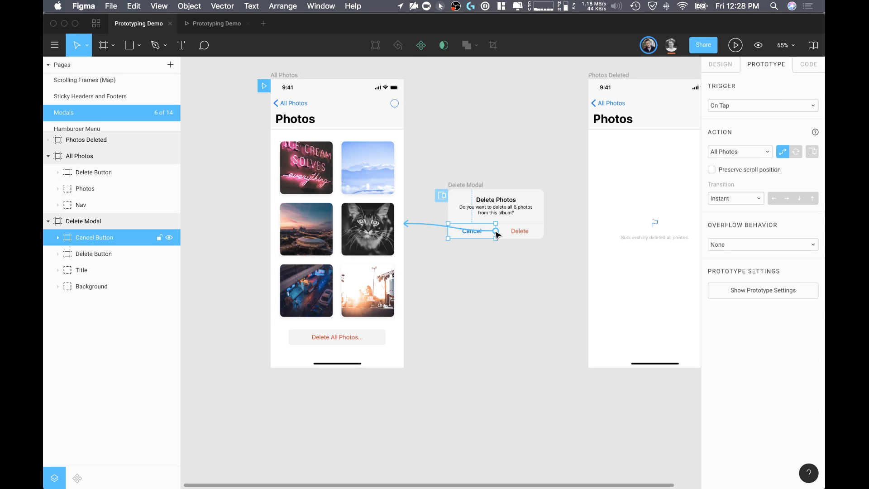
{"action": "left_click", "coordinate": [430, 225]}
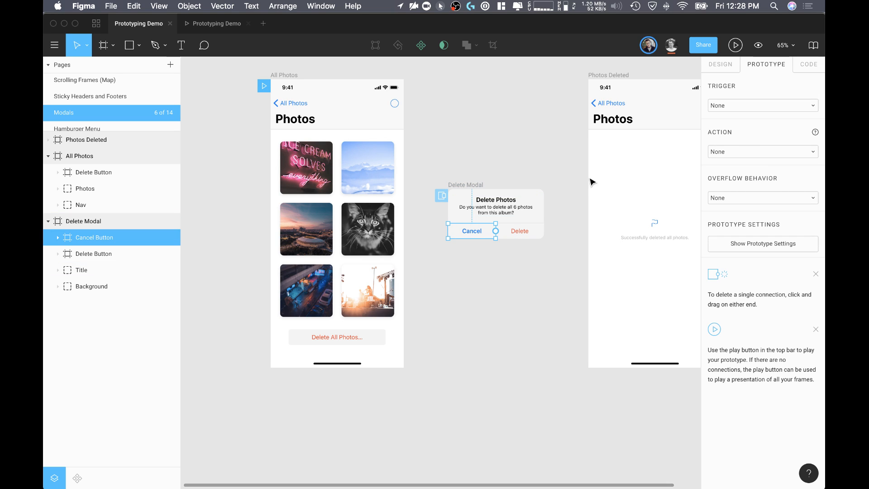
Step: Set the Cancel button in Delete Modal to close the overlay on tap
{"action": "left_click", "coordinate": [727, 153]}
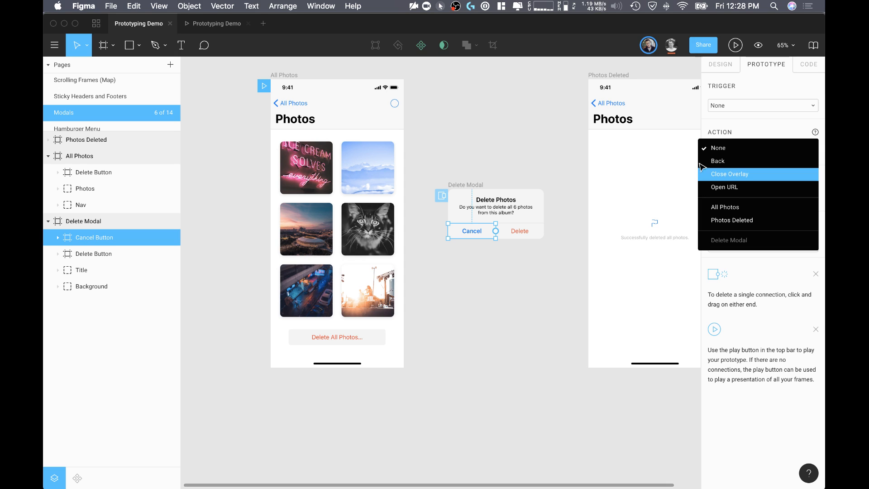
{"action": "left_click", "coordinate": [744, 175]}
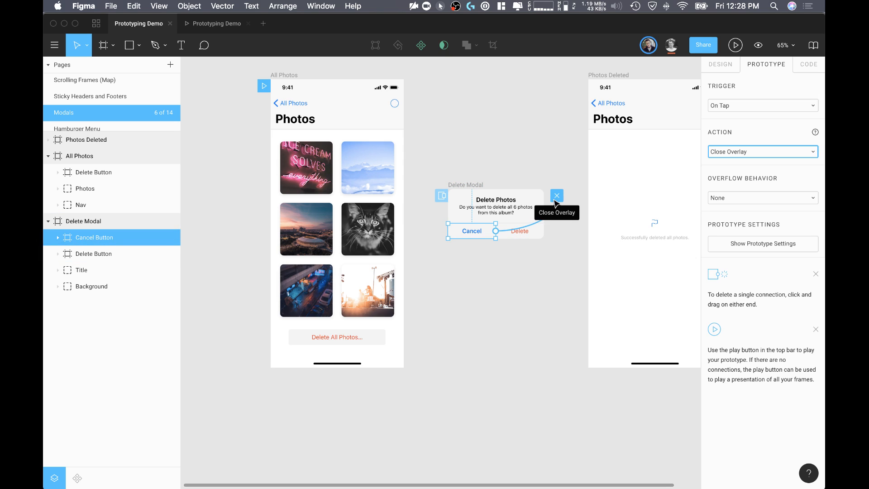
{"action": "left_click", "coordinate": [495, 283]}
Step: Test in the prototype that Cancel dismisses the delete modal, reopening it several times, and go back to the design file
{"action": "left_click", "coordinate": [222, 25]}
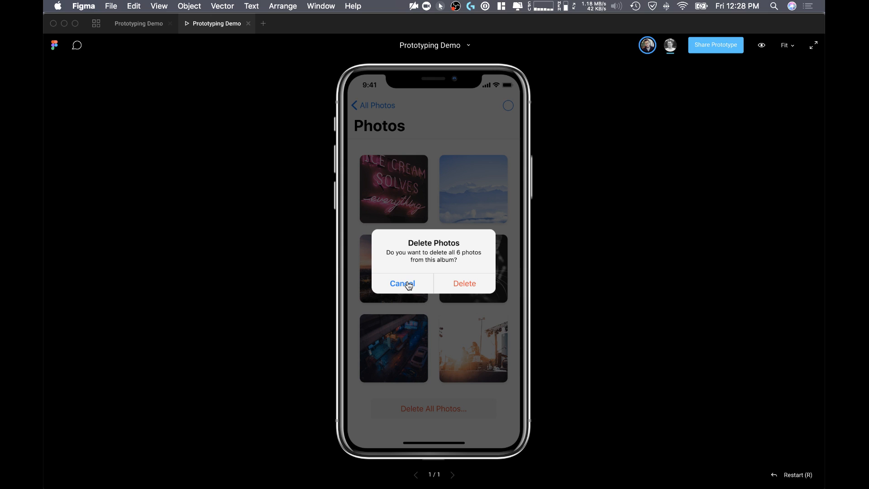
{"action": "left_click", "coordinate": [409, 284]}
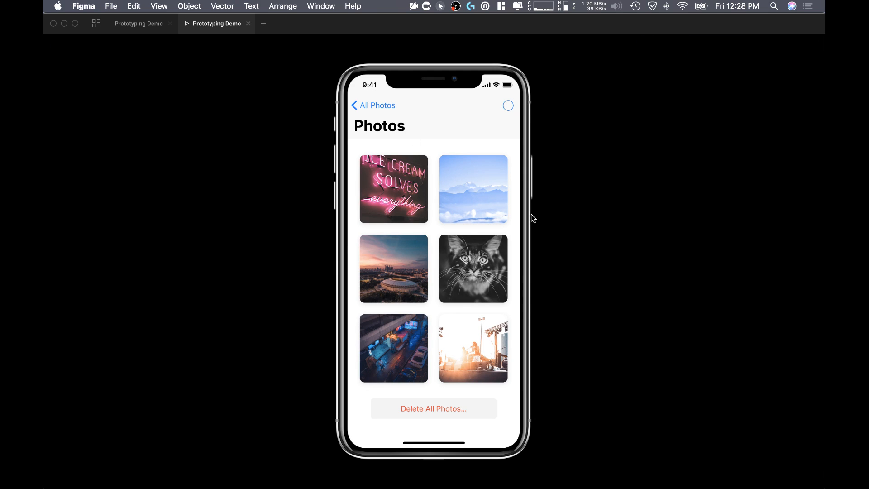
{"action": "left_click", "coordinate": [437, 407]}
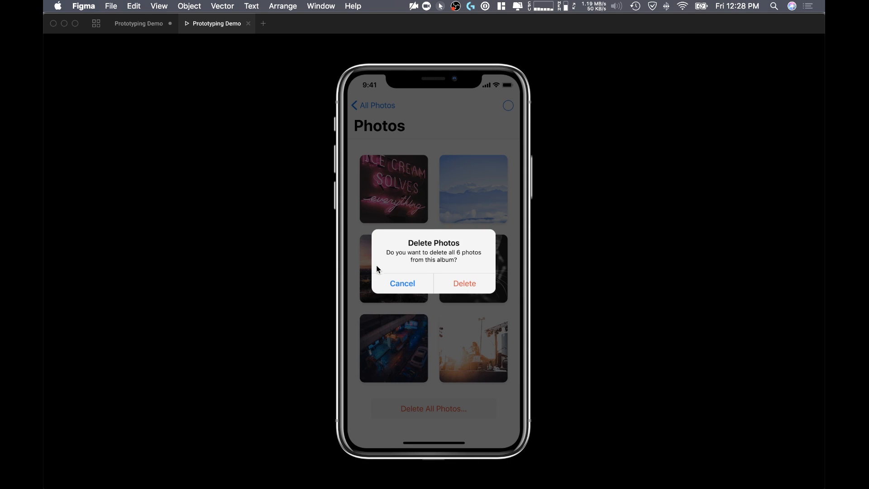
{"action": "left_click", "coordinate": [393, 279]}
{"action": "left_click", "coordinate": [432, 401]}
{"action": "left_click", "coordinate": [396, 281]}
{"action": "left_click", "coordinate": [139, 23]}
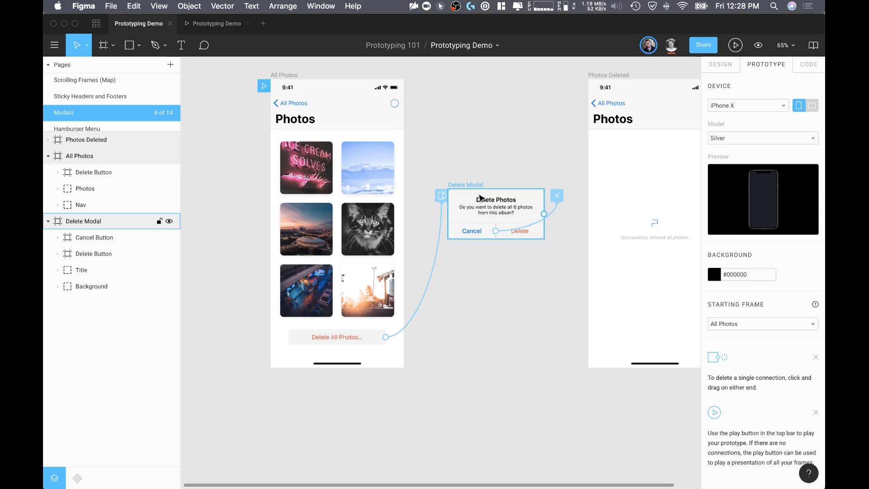
{"action": "left_click", "coordinate": [518, 231]}
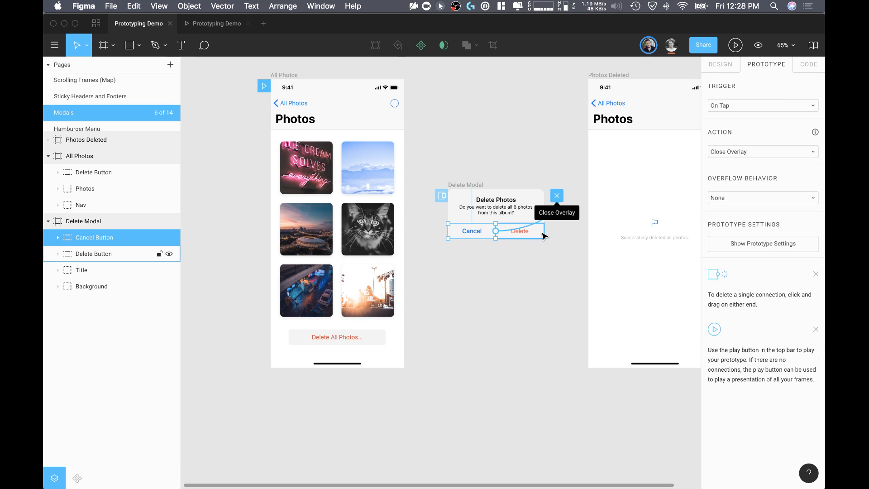
{"action": "left_click", "coordinate": [544, 280]}
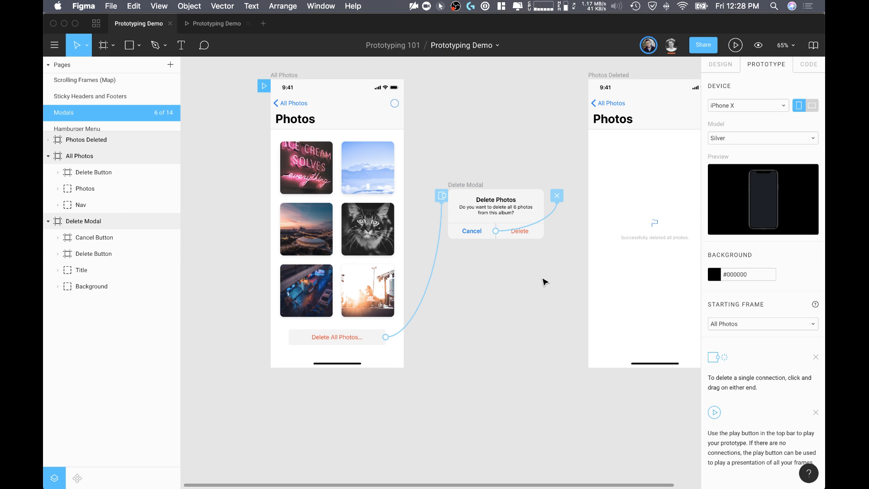
{"action": "left_click", "coordinate": [537, 236]}
{"action": "left_click", "coordinate": [539, 258]}
{"action": "left_click_drag", "start_coordinate": [538, 248], "coordinate": [541, 233]}
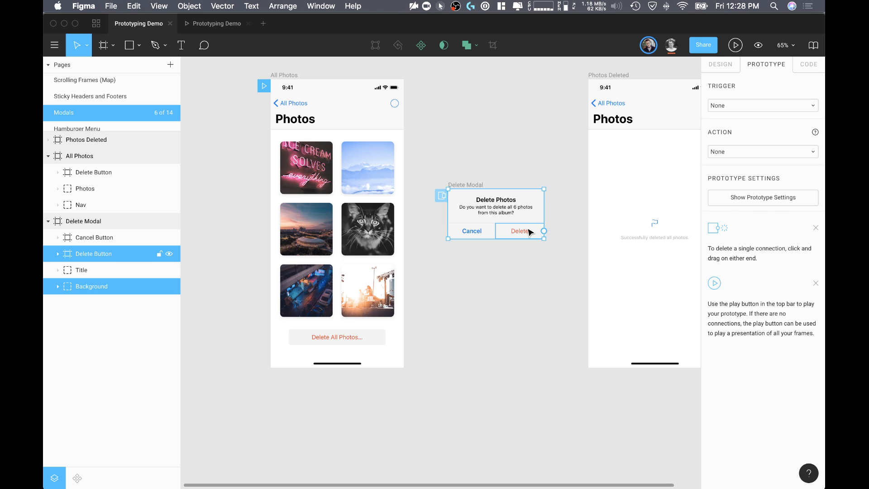
{"action": "left_click", "coordinate": [545, 256]}
Step: Connect the Delete button in Delete Modal to the Photos Deleted frame with an instant on-tap transition
{"action": "scroll", "coordinate": [543, 259], "scroll_direction": "up", "scroll_amount": 1}
{"action": "scroll", "coordinate": [543, 259], "scroll_direction": "up", "scroll_amount": 2}
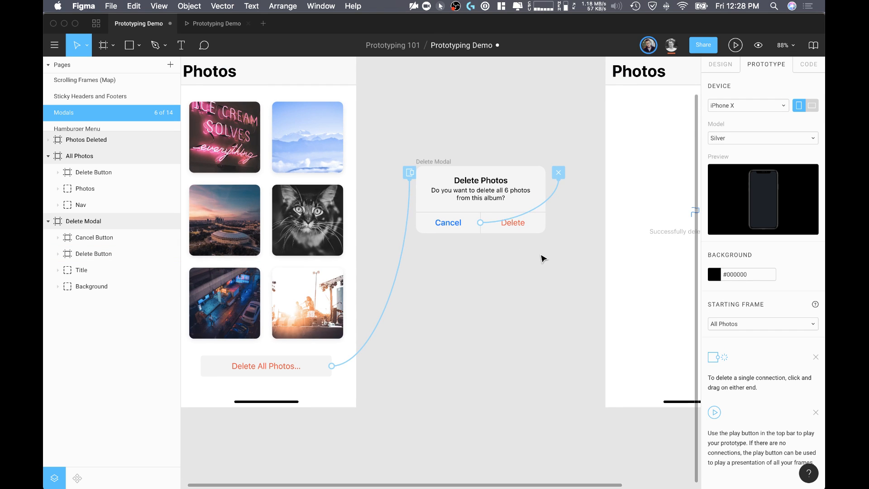
{"action": "scroll", "coordinate": [542, 240], "scroll_direction": "up", "scroll_amount": 2}
{"action": "left_click", "coordinate": [541, 221]}
{"action": "left_click_drag", "start_coordinate": [546, 221], "coordinate": [665, 188]}
{"action": "scroll", "coordinate": [665, 188], "scroll_direction": "right", "scroll_amount": 5}
{"action": "scroll", "coordinate": [665, 187], "scroll_direction": "up", "scroll_amount": 3}
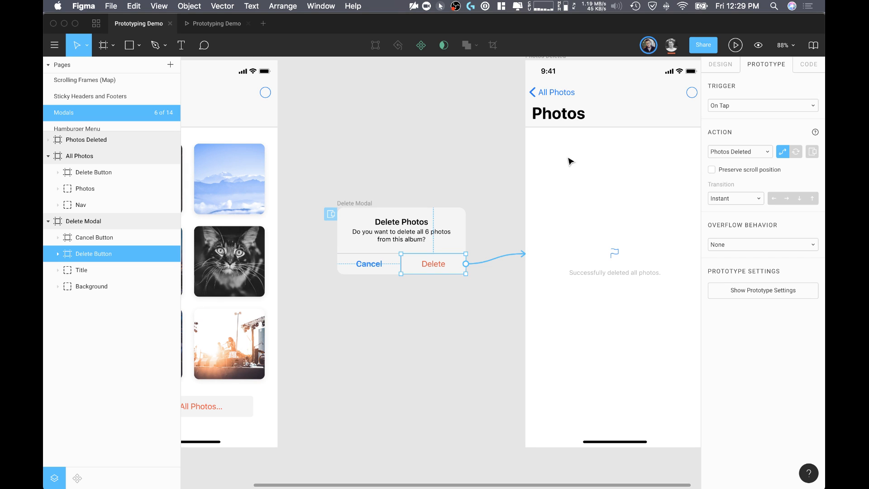
{"action": "left_click", "coordinate": [454, 120]}
Step: Test deleting all photos through the modal in the prototype, and return to the design file
{"action": "left_click", "coordinate": [213, 23]}
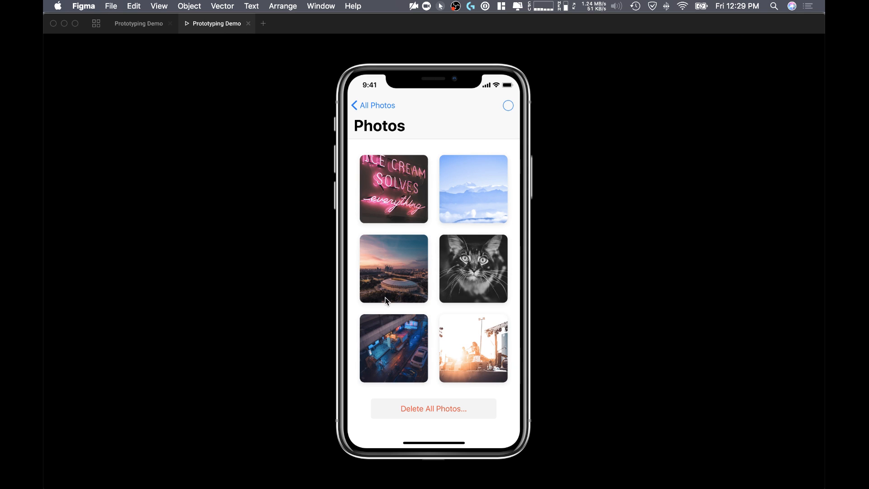
{"action": "left_click", "coordinate": [447, 413]}
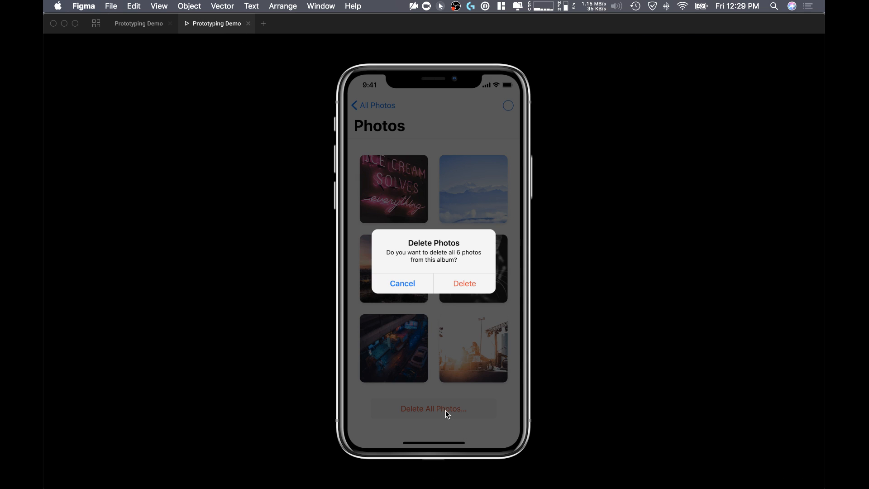
{"action": "left_click", "coordinate": [466, 284]}
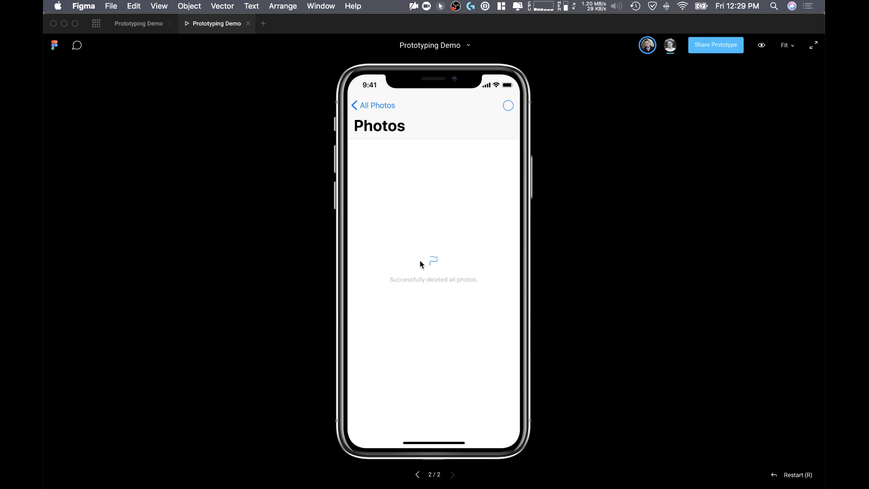
{"action": "left_click", "coordinate": [148, 25]}
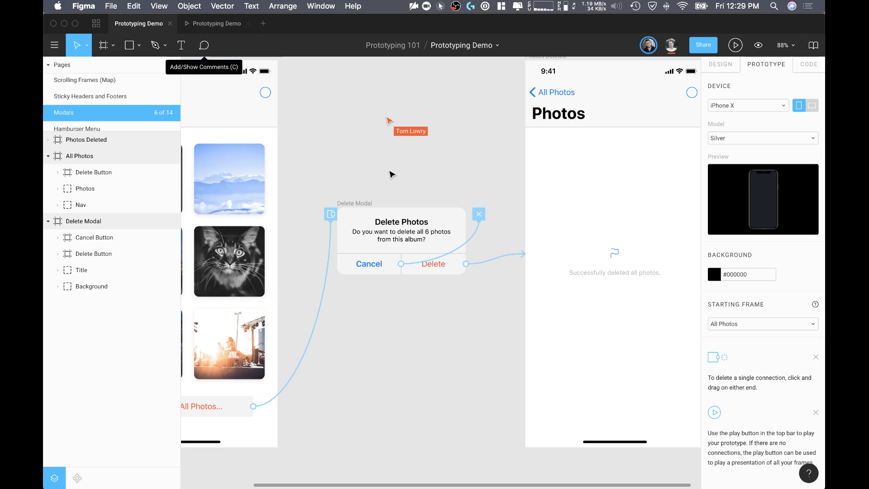
Step: Enable closing when clicking outside on the overlay connection from Delete All Photos to Delete Modal
{"action": "scroll", "coordinate": [352, 167], "scroll_direction": "right", "scroll_amount": 2}
{"action": "scroll", "coordinate": [352, 168], "scroll_direction": "down", "scroll_amount": 1}
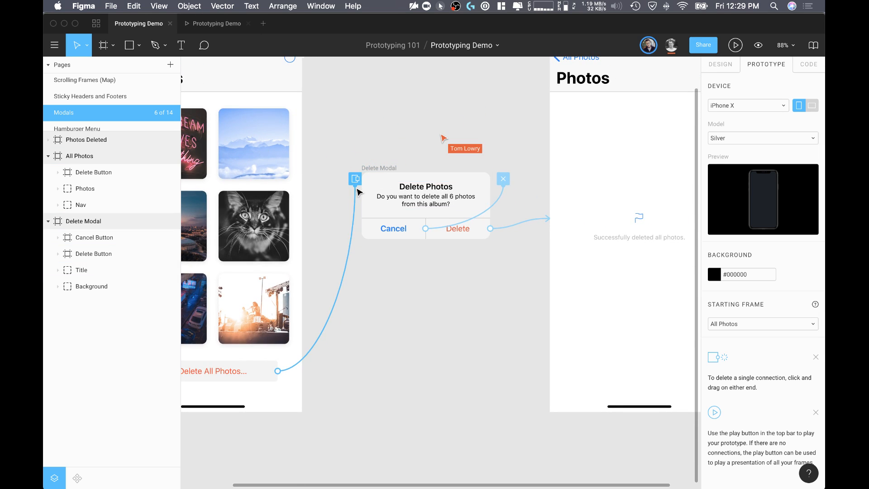
{"action": "left_click", "coordinate": [355, 208]}
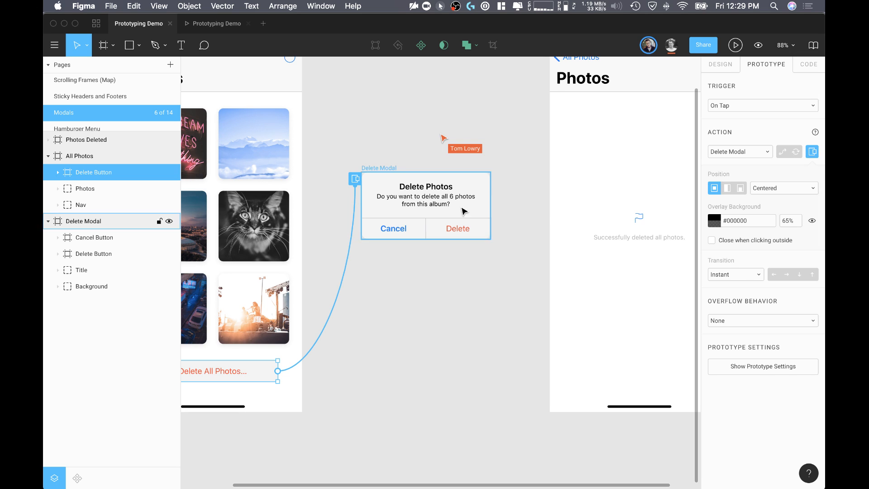
{"action": "left_click", "coordinate": [430, 295]}
{"action": "scroll", "coordinate": [362, 217], "scroll_direction": "left", "scroll_amount": 4}
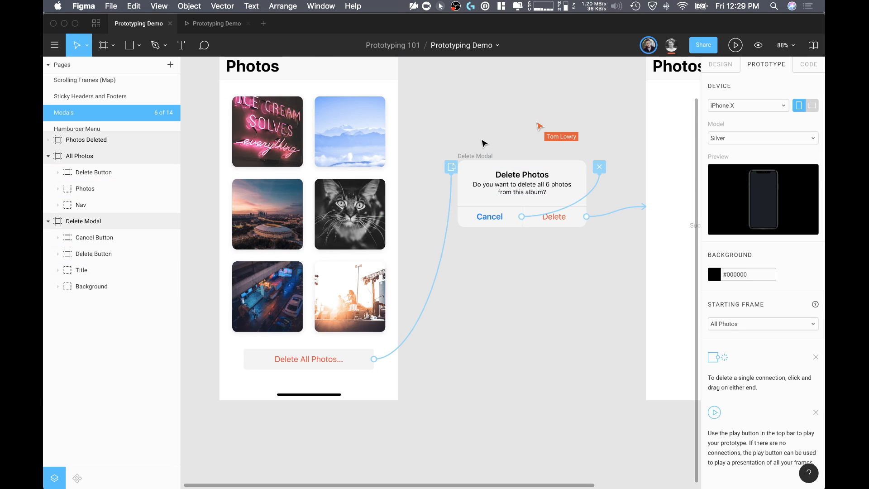
{"action": "left_click", "coordinate": [503, 194]}
{"action": "left_click", "coordinate": [533, 268]}
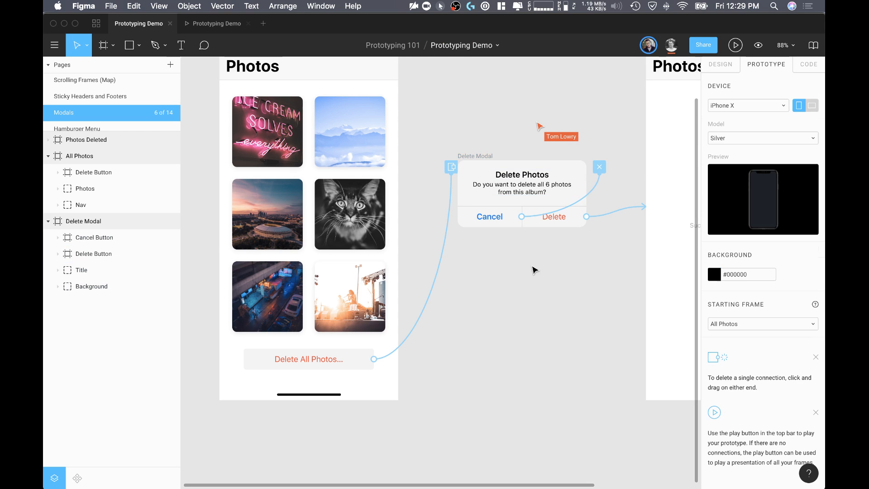
{"action": "left_click", "coordinate": [447, 241]}
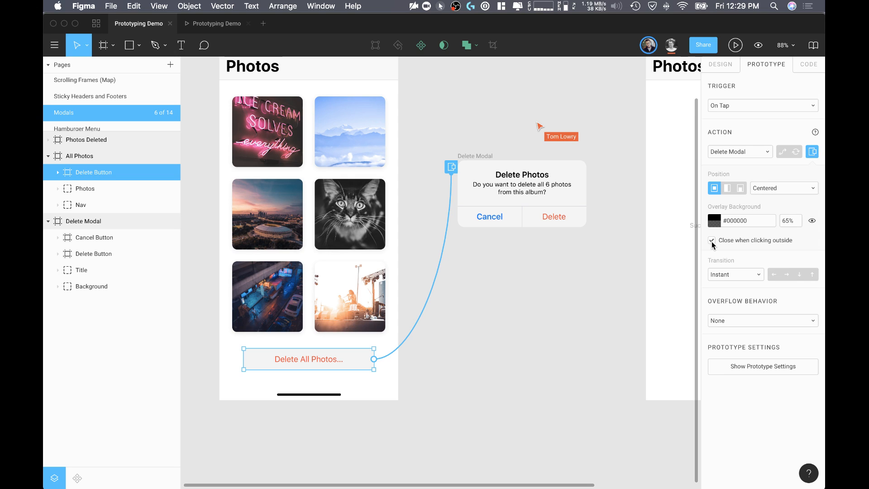
Step: Test in the prototype that tapping outside the delete modal dismisses it, and return to the design file
{"action": "left_click", "coordinate": [209, 23]}
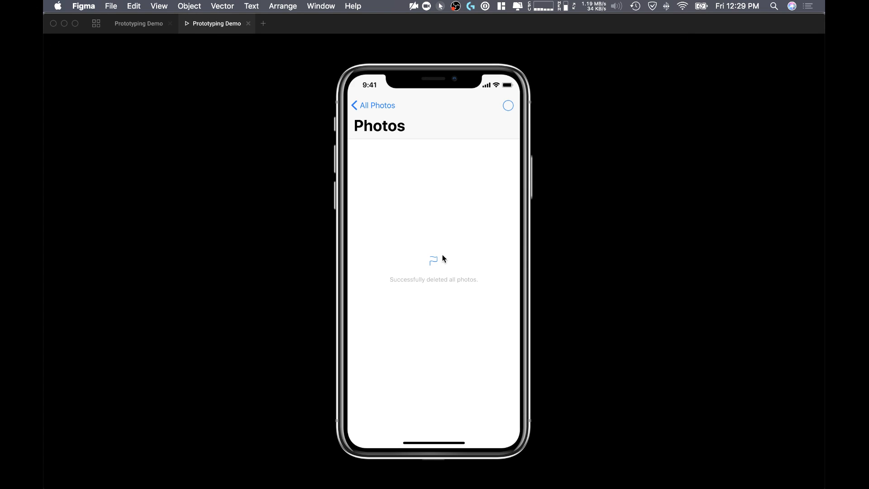
{"action": "left_click", "coordinate": [366, 105]}
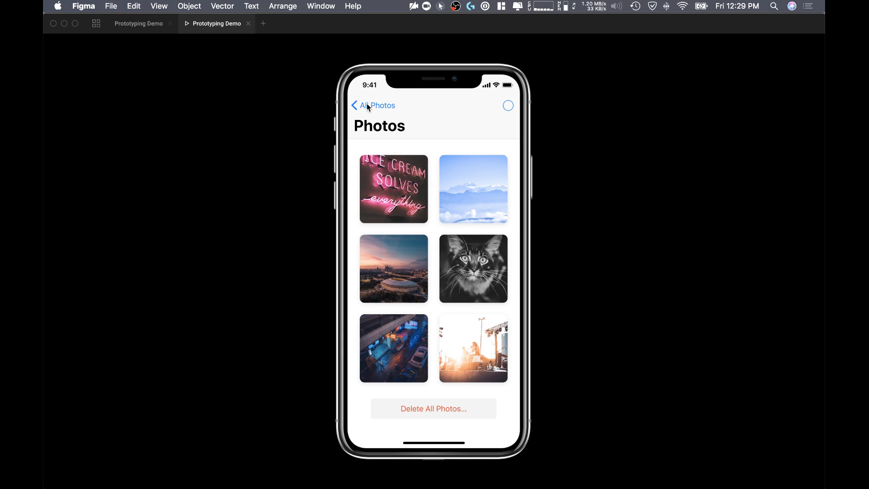
{"action": "left_click", "coordinate": [446, 407]}
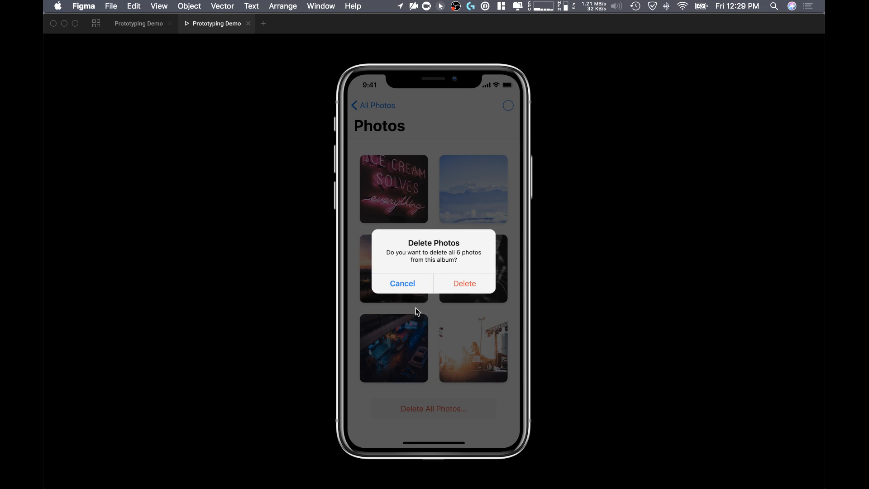
{"action": "left_click", "coordinate": [449, 159]}
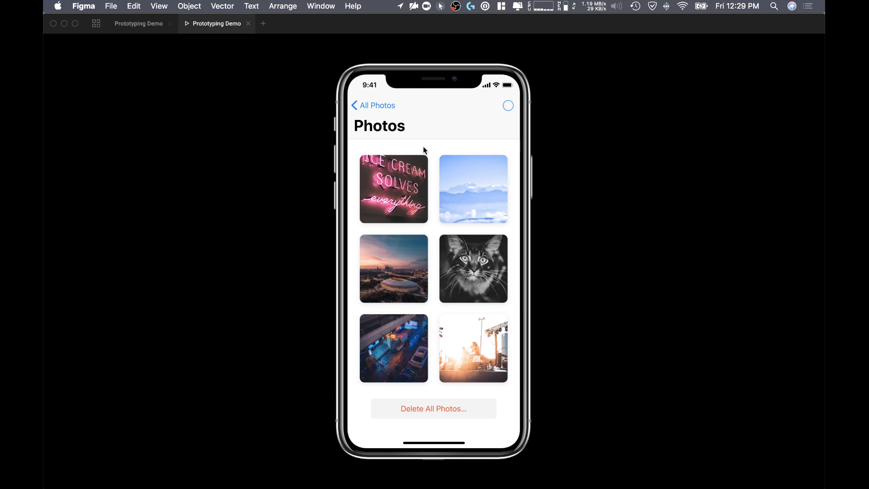
{"action": "left_click", "coordinate": [467, 407]}
{"action": "left_click", "coordinate": [426, 141]}
{"action": "left_click", "coordinate": [424, 409]}
{"action": "left_click", "coordinate": [411, 136]}
{"action": "left_click", "coordinate": [152, 26]}
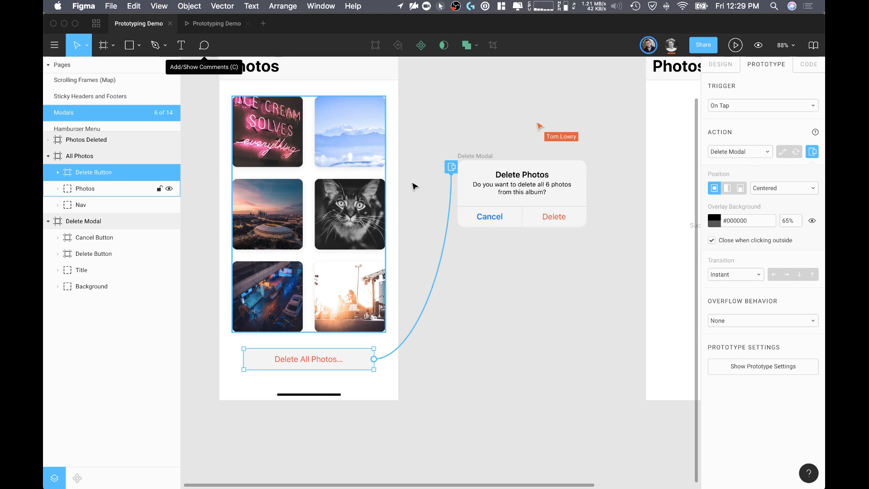
Step: Duplicate the All Photos frame directly below the original, keeping its connection to Delete Modal
{"action": "scroll", "coordinate": [438, 229], "scroll_direction": "left", "scroll_amount": 2}
{"action": "left_click", "coordinate": [583, 367]}
{"action": "scroll", "coordinate": [583, 368], "scroll_direction": "down", "scroll_amount": 5}
{"action": "scroll", "coordinate": [582, 368], "scroll_direction": "down", "scroll_amount": 3}
{"action": "scroll", "coordinate": [582, 368], "scroll_direction": "left", "scroll_amount": 1}
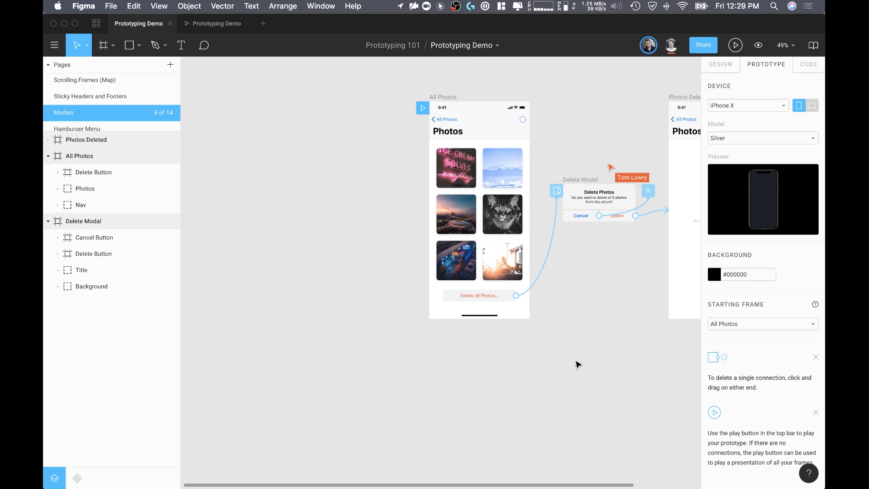
{"action": "left_click", "coordinate": [437, 97]}
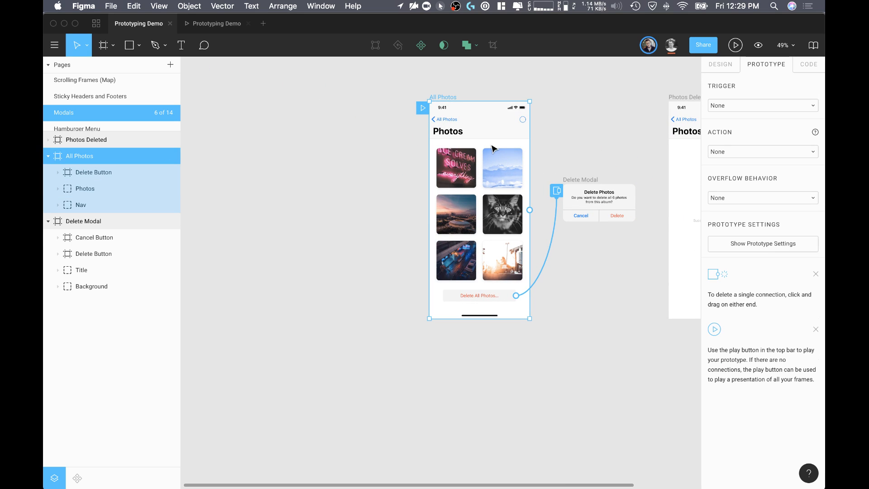
{"action": "left_click_drag", "start_coordinate": [488, 131], "coordinate": [500, 364]}
{"action": "left_click", "coordinate": [638, 349]}
{"action": "scroll", "coordinate": [638, 349], "scroll_direction": "down", "scroll_amount": 5}
{"action": "scroll", "coordinate": [638, 349], "scroll_direction": "right", "scroll_amount": 3}
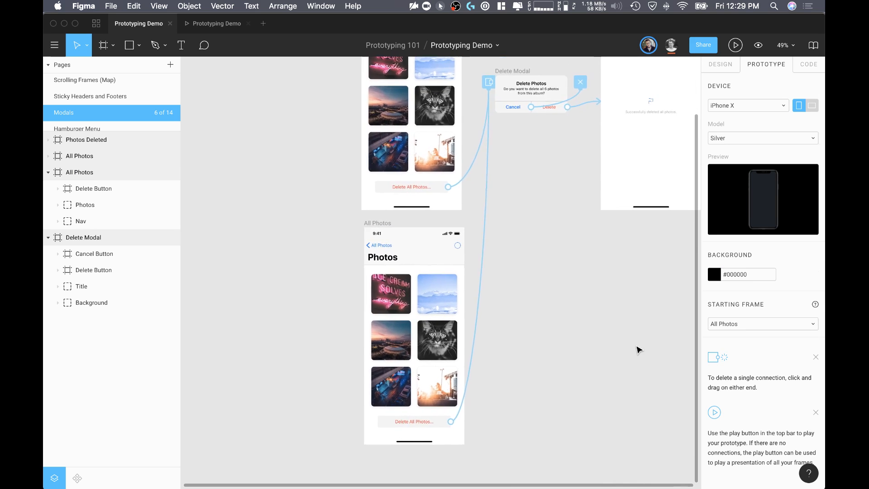
Step: Select the Cancel button in Delete Modal to examine its Close Overlay connection alongside both All Photos frames
{"action": "scroll", "coordinate": [506, 349], "scroll_direction": "up", "scroll_amount": 3}
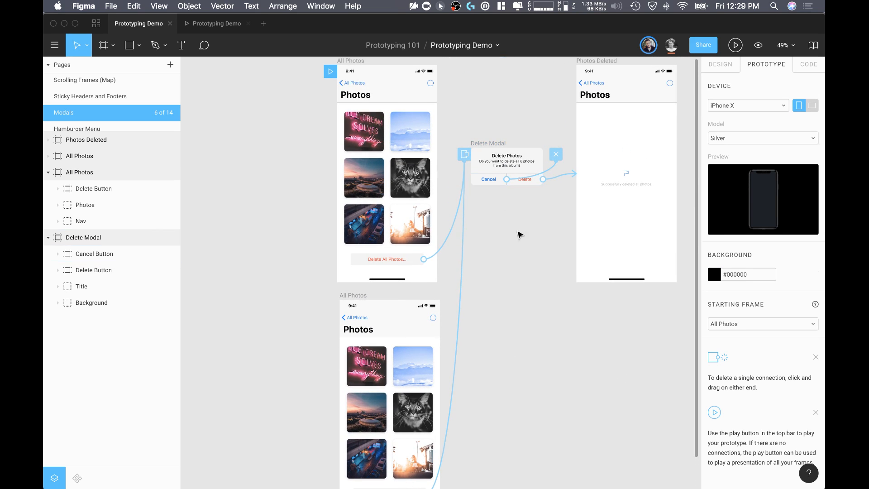
{"action": "scroll", "coordinate": [518, 229], "scroll_direction": "down", "scroll_amount": 2}
{"action": "left_click", "coordinate": [497, 158]}
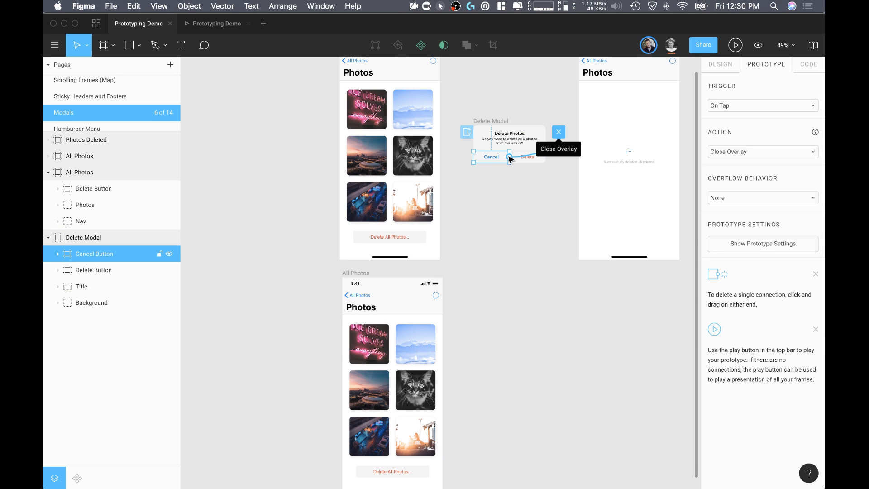
Step: Add a solid #FF0000 fill over the first photo in the duplicated All Photos frame
{"action": "left_click", "coordinate": [350, 280]}
{"action": "scroll", "coordinate": [382, 304], "scroll_direction": "down", "scroll_amount": 1}
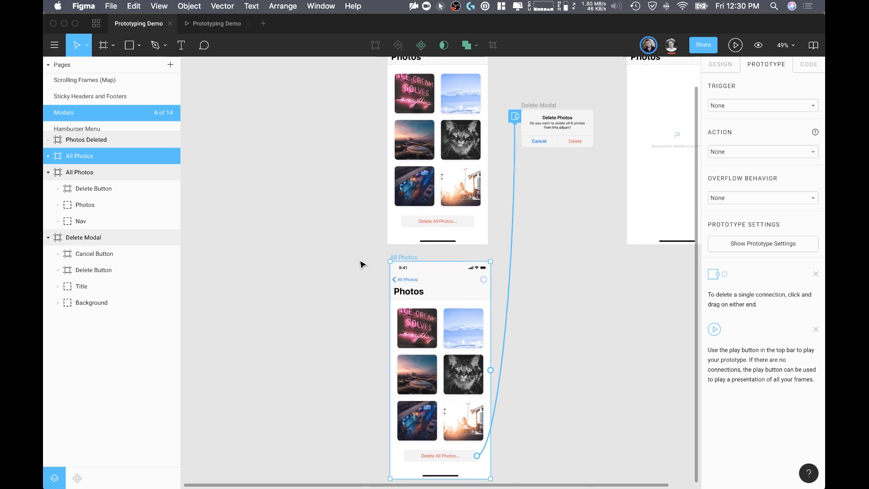
{"action": "scroll", "coordinate": [360, 262], "scroll_direction": "down", "scroll_amount": 2}
{"action": "double_click", "coordinate": [408, 309]}
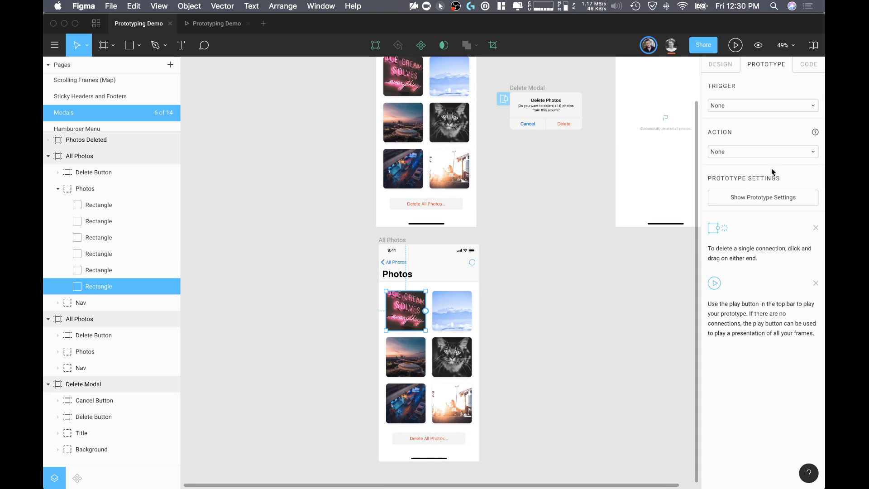
{"action": "left_click", "coordinate": [722, 64]}
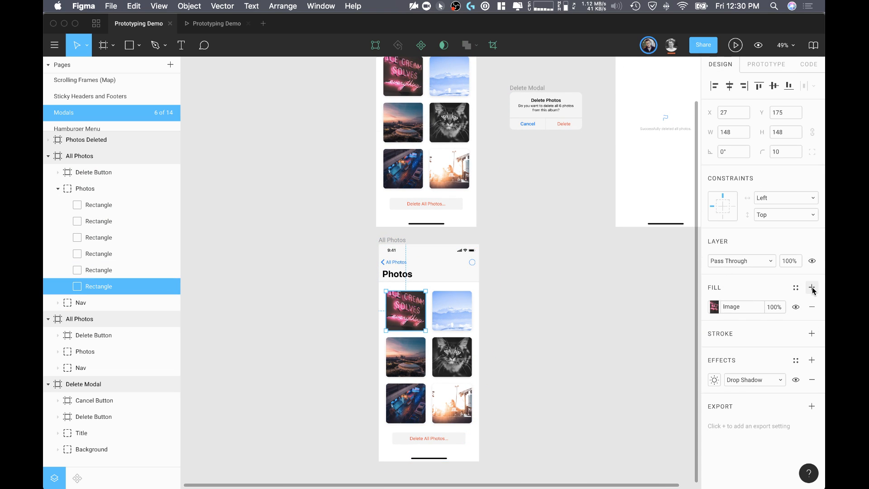
{"action": "left_click", "coordinate": [811, 287]}
{"action": "left_click", "coordinate": [723, 310]}
{"action": "left_click_drag", "start_coordinate": [698, 301], "coordinate": [701, 214]}
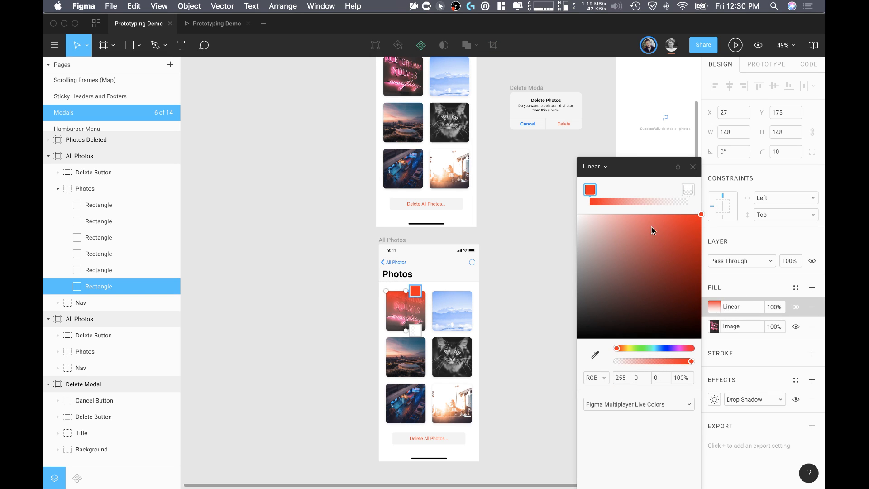
{"action": "left_click", "coordinate": [594, 166]}
{"action": "left_click", "coordinate": [599, 151]}
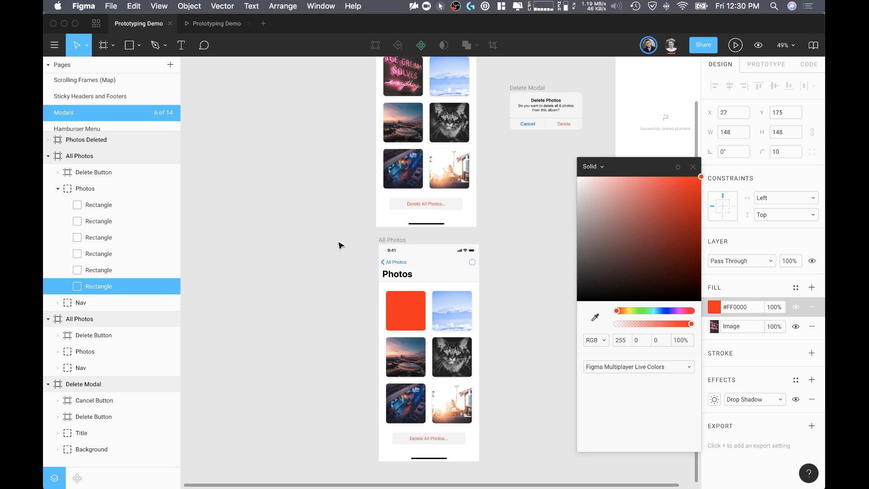
Step: Close the fill colour settings and select each All Photos frame in prototype mode to compare their connections to Delete Modal
{"action": "left_click", "coordinate": [692, 168]}
{"action": "left_click", "coordinate": [531, 231]}
{"action": "scroll", "coordinate": [532, 231], "scroll_direction": "down", "scroll_amount": 3}
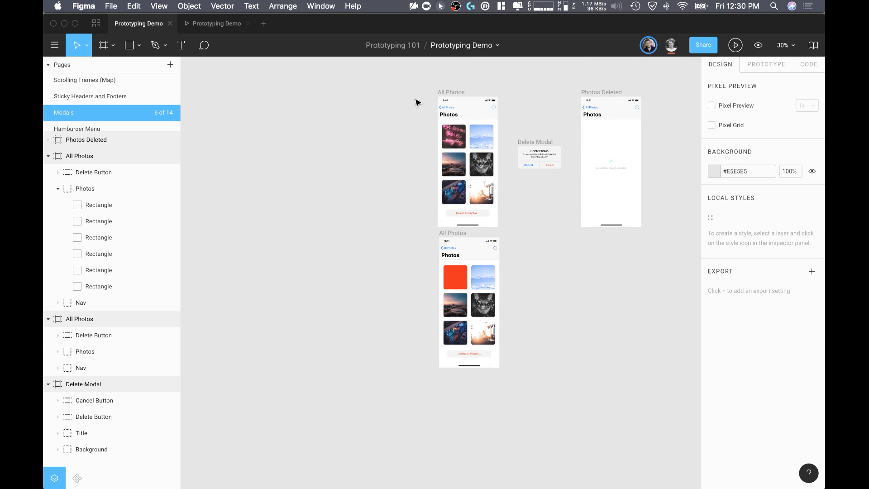
{"action": "left_click", "coordinate": [452, 92]}
{"action": "left_click", "coordinate": [760, 64]}
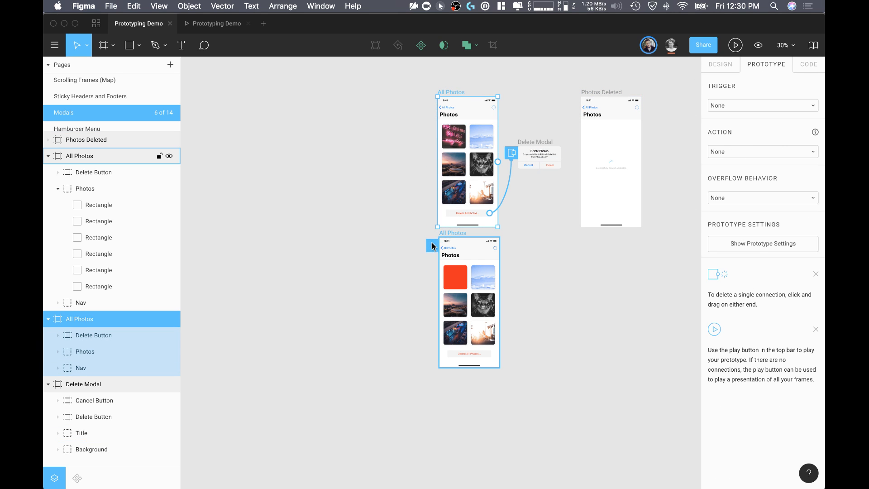
{"action": "left_click", "coordinate": [499, 240]}
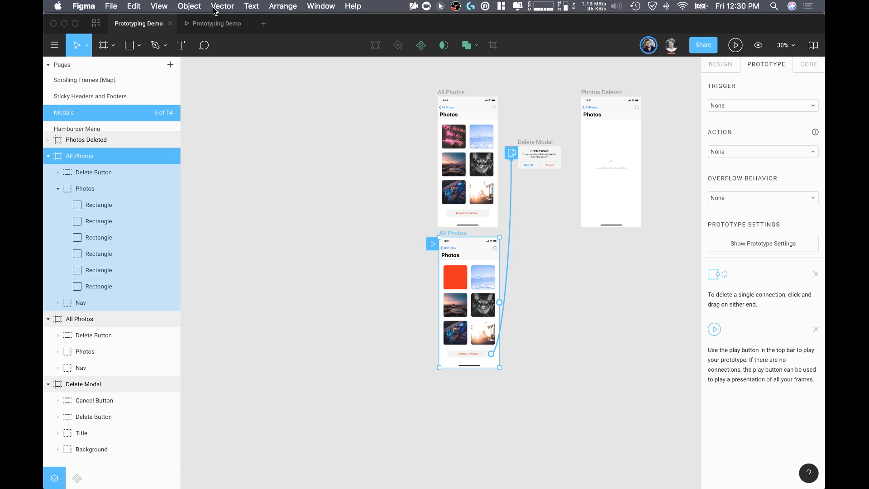
Step: Test opening and cancelling the delete modal from the red-photo All Photos frame in the prototype, and return to the design file
{"action": "left_click", "coordinate": [216, 21]}
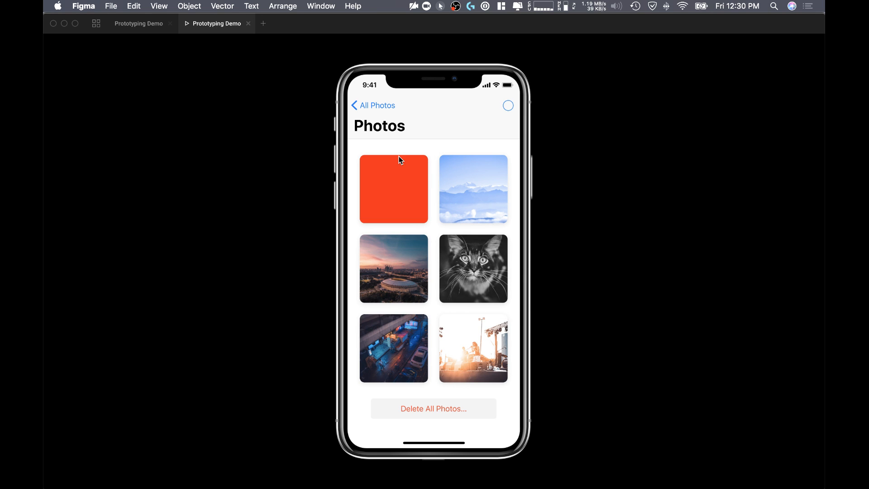
{"action": "left_click", "coordinate": [444, 404]}
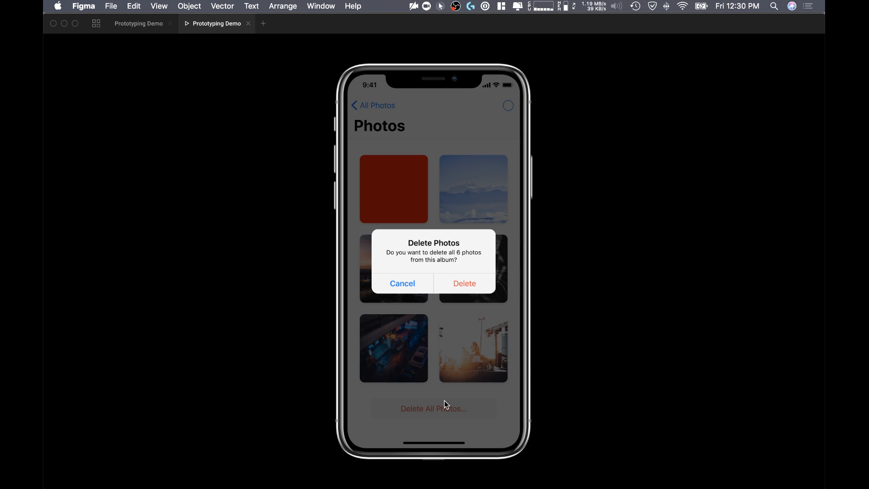
{"action": "left_click", "coordinate": [410, 285]}
{"action": "left_click", "coordinate": [145, 29]}
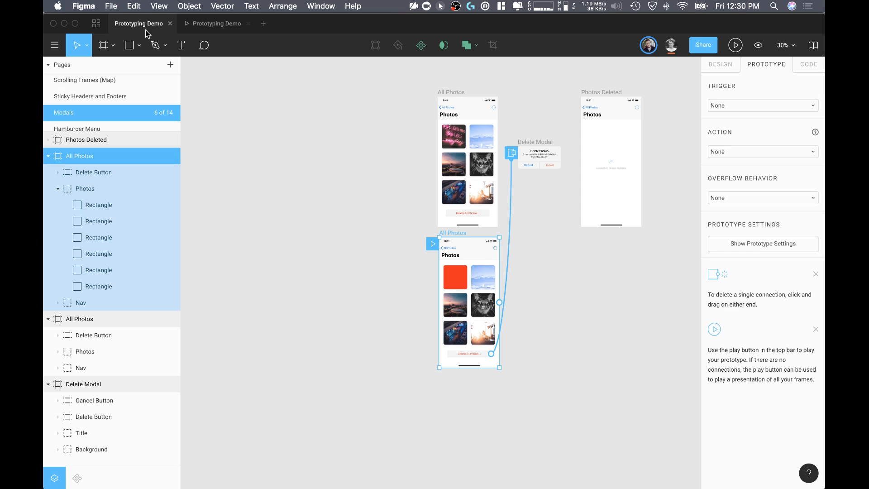
{"action": "left_click", "coordinate": [511, 284]}
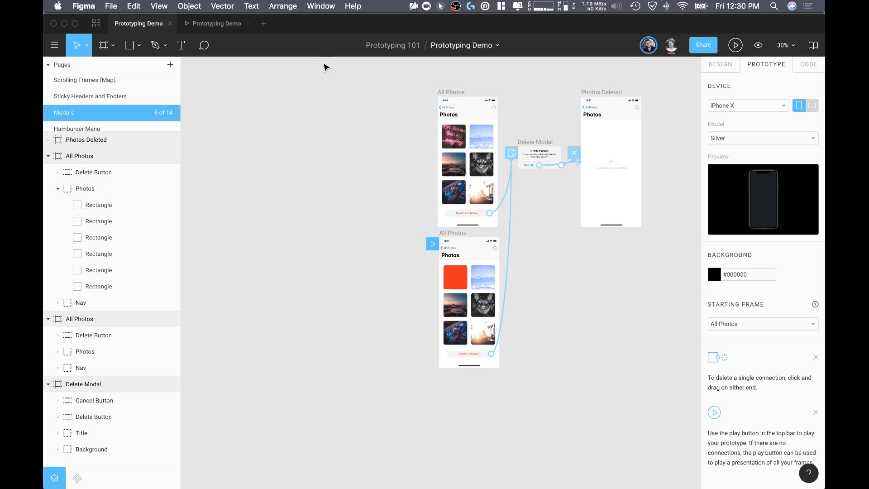
Step: Open the Hamburger Menu page and look over its Hamburger Menu, New Files, Notifications and Images frames
{"action": "scroll", "coordinate": [104, 83], "scroll_direction": "down", "scroll_amount": 2}
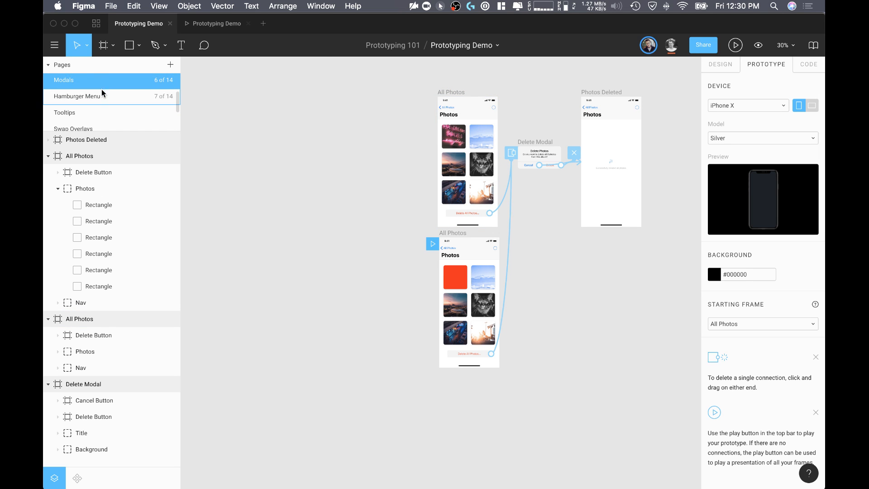
{"action": "left_click", "coordinate": [102, 96]}
{"action": "scroll", "coordinate": [377, 112], "scroll_direction": "left", "scroll_amount": 2}
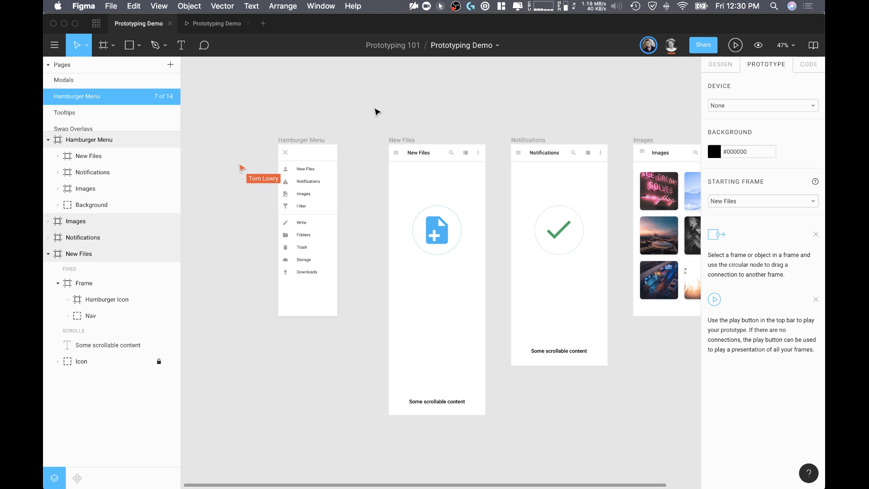
{"action": "left_click", "coordinate": [402, 138]}
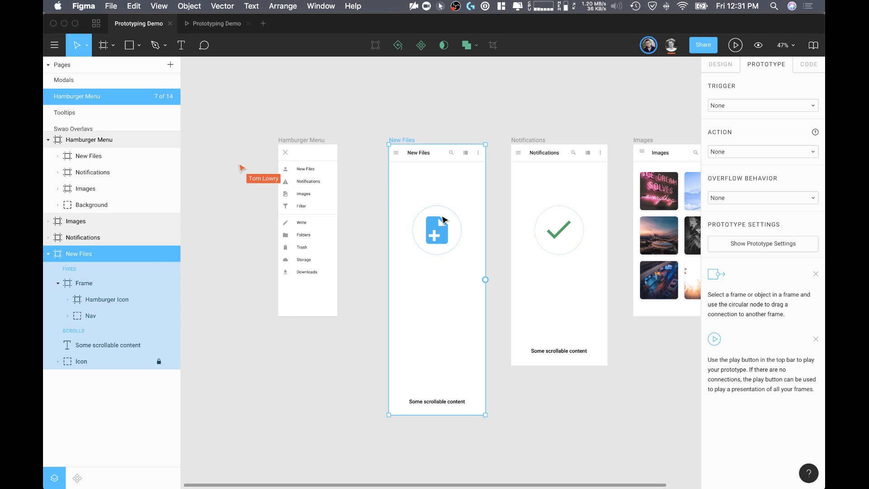
{"action": "scroll", "coordinate": [419, 142], "scroll_direction": "up", "scroll_amount": 10}
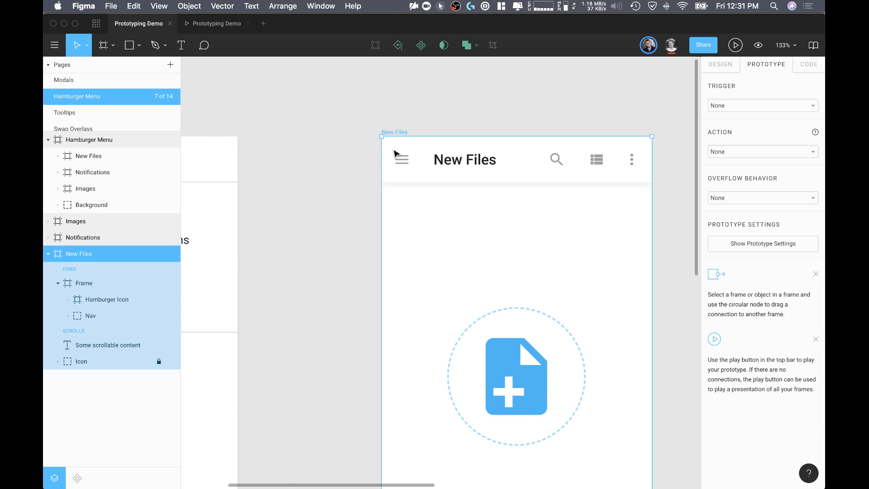
{"action": "scroll", "coordinate": [414, 183], "scroll_direction": "down", "scroll_amount": 10}
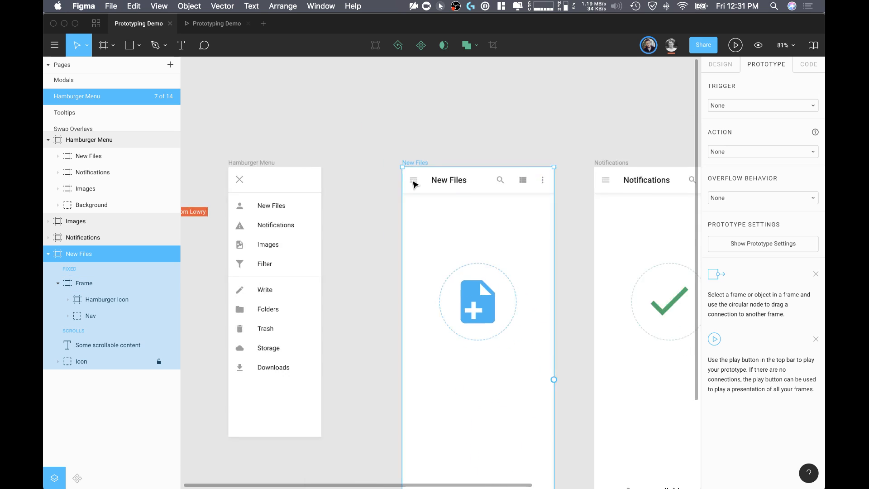
{"action": "scroll", "coordinate": [414, 183], "scroll_direction": "down", "scroll_amount": 3}
{"action": "scroll", "coordinate": [414, 184], "scroll_direction": "right", "scroll_amount": 3}
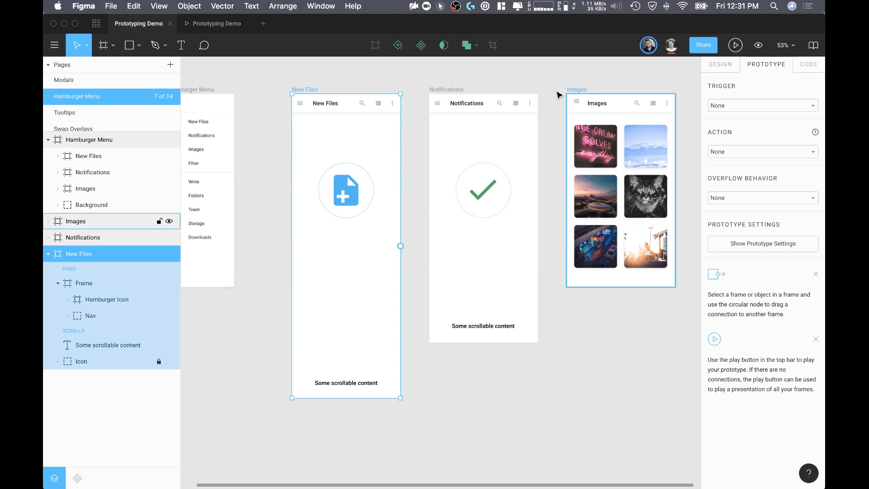
{"action": "scroll", "coordinate": [547, 107], "scroll_direction": "left", "scroll_amount": 4}
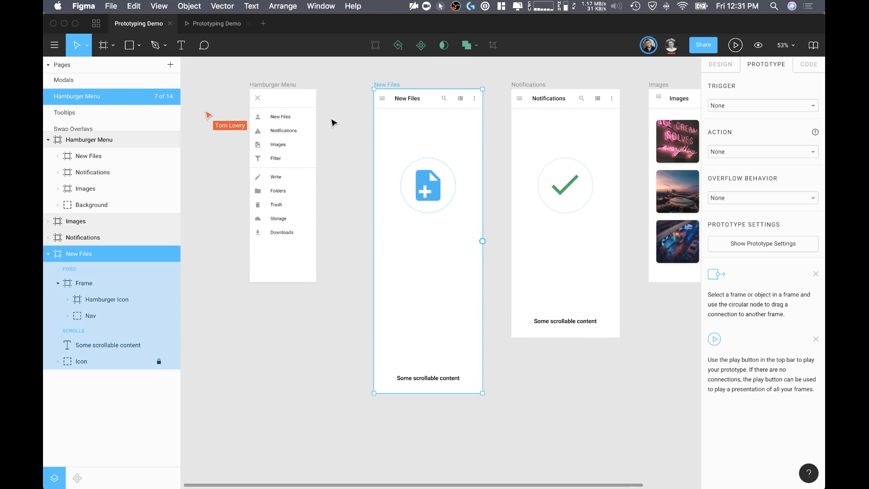
Step: Connect the Hamburger Icon in the New Files header to the Hamburger Menu frame
{"action": "left_click", "coordinate": [387, 100]}
{"action": "scroll", "coordinate": [378, 97], "scroll_direction": "up", "scroll_amount": 5}
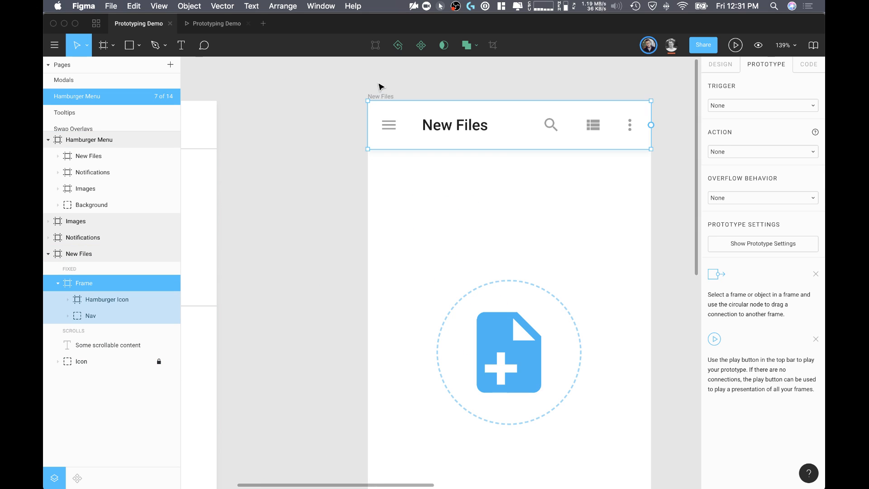
{"action": "left_click", "coordinate": [390, 131]}
{"action": "scroll", "coordinate": [405, 129], "scroll_direction": "down", "scroll_amount": 1}
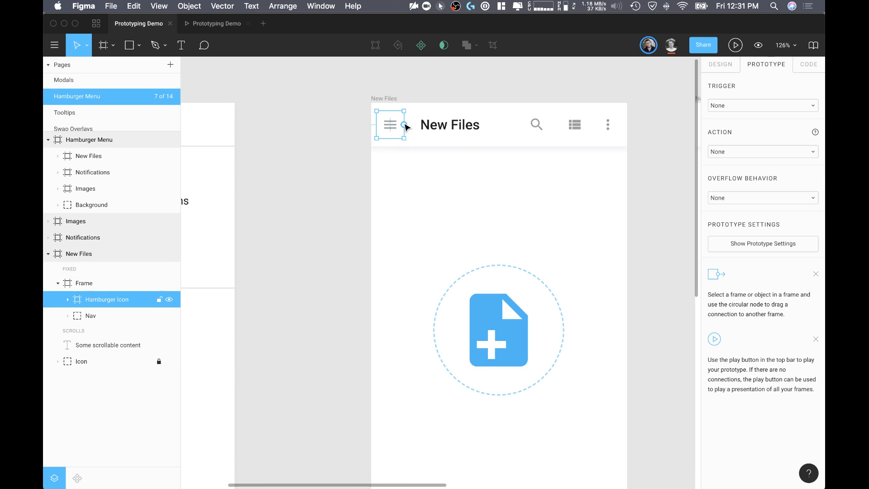
{"action": "scroll", "coordinate": [368, 167], "scroll_direction": "down", "scroll_amount": 1}
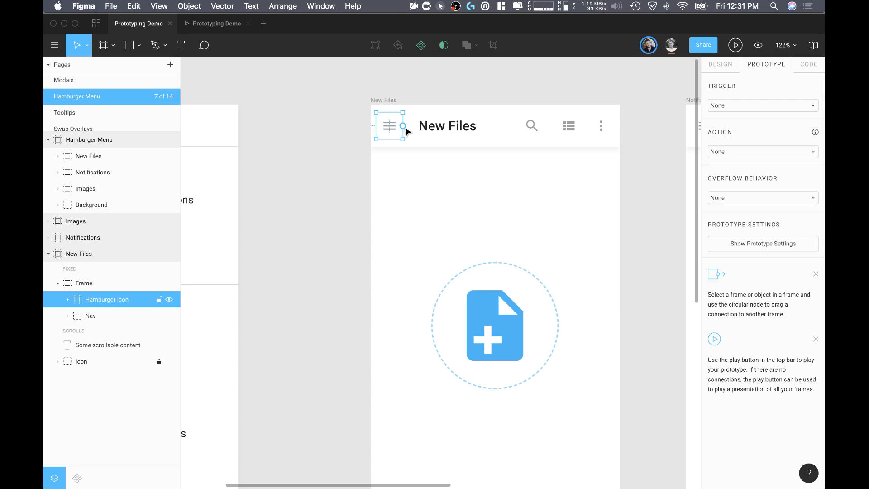
{"action": "scroll", "coordinate": [408, 132], "scroll_direction": "left", "scroll_amount": 2}
{"action": "left_click_drag", "start_coordinate": [479, 118], "coordinate": [276, 114]}
{"action": "scroll", "coordinate": [277, 115], "scroll_direction": "left", "scroll_amount": 5}
{"action": "scroll", "coordinate": [281, 169], "scroll_direction": "down", "scroll_amount": 1}
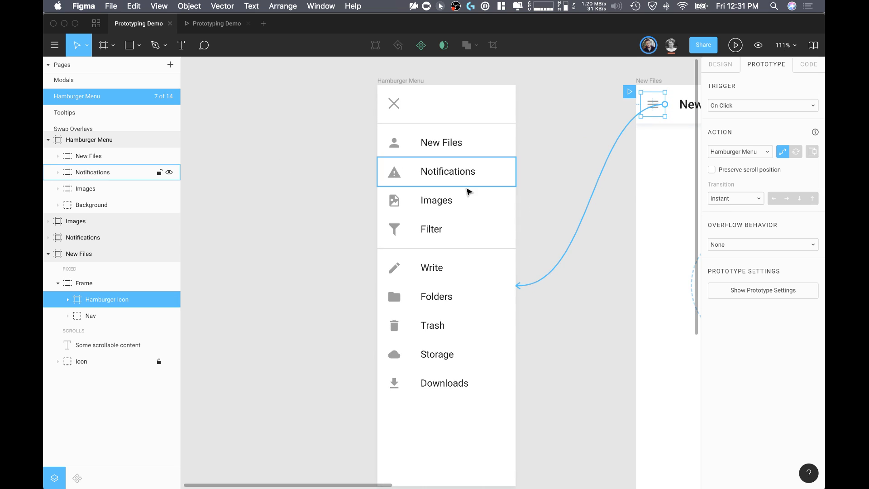
Step: Make the Hamburger Icon connection open Hamburger Menu as an overlay, and review it beside the other screens
{"action": "left_click", "coordinate": [812, 152]}
{"action": "scroll", "coordinate": [629, 243], "scroll_direction": "right", "scroll_amount": 5}
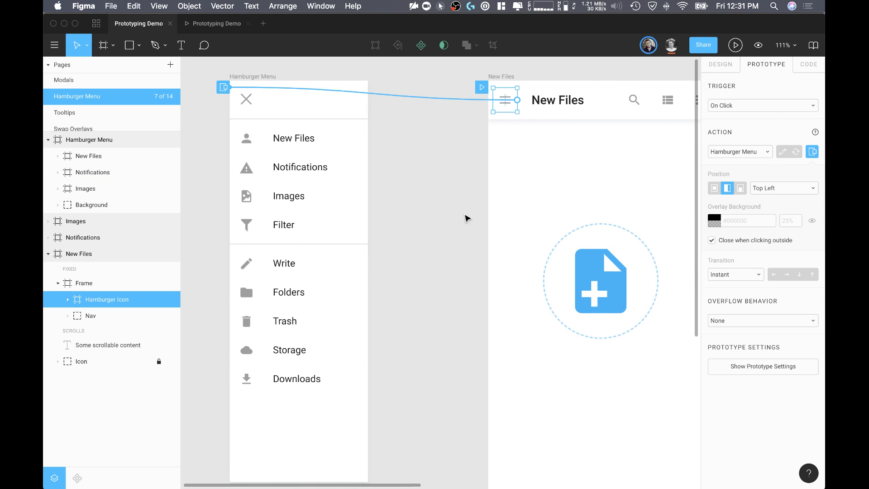
{"action": "scroll", "coordinate": [398, 185], "scroll_direction": "down", "scroll_amount": 1}
{"action": "scroll", "coordinate": [453, 233], "scroll_direction": "down", "scroll_amount": 2}
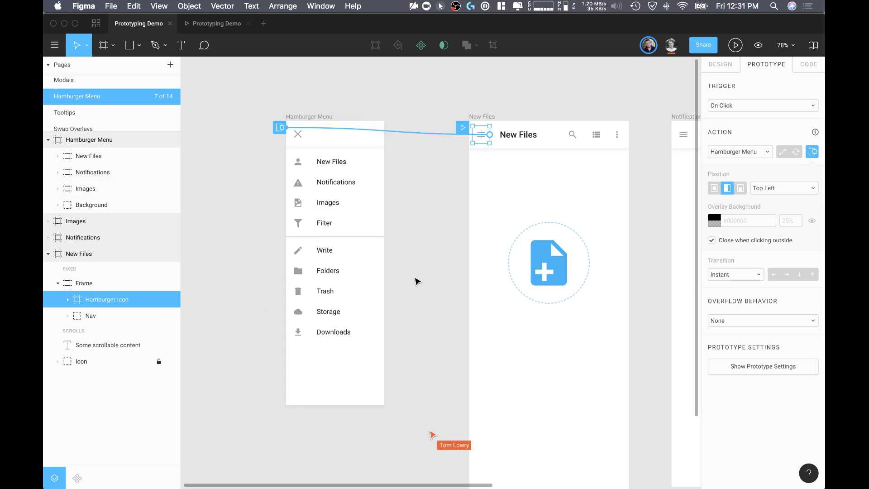
{"action": "scroll", "coordinate": [417, 282], "scroll_direction": "down", "scroll_amount": 5}
{"action": "scroll", "coordinate": [588, 277], "scroll_direction": "right", "scroll_amount": 5}
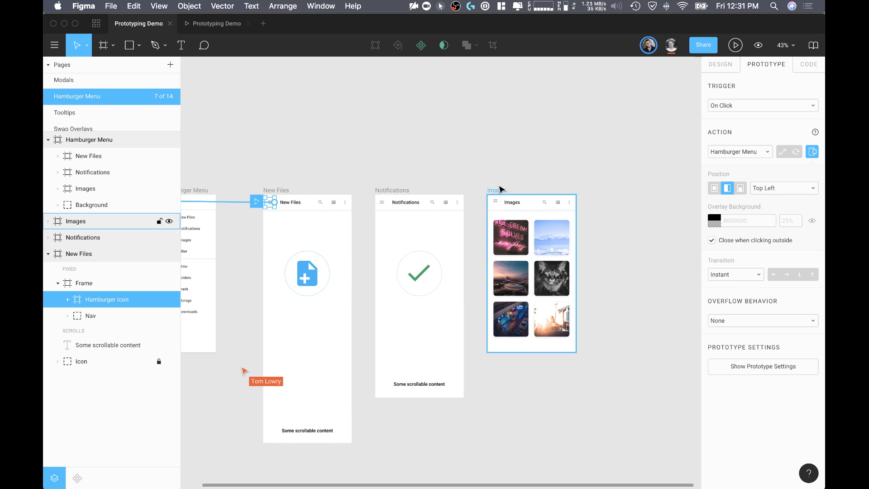
{"action": "scroll", "coordinate": [501, 194], "scroll_direction": "left", "scroll_amount": 5}
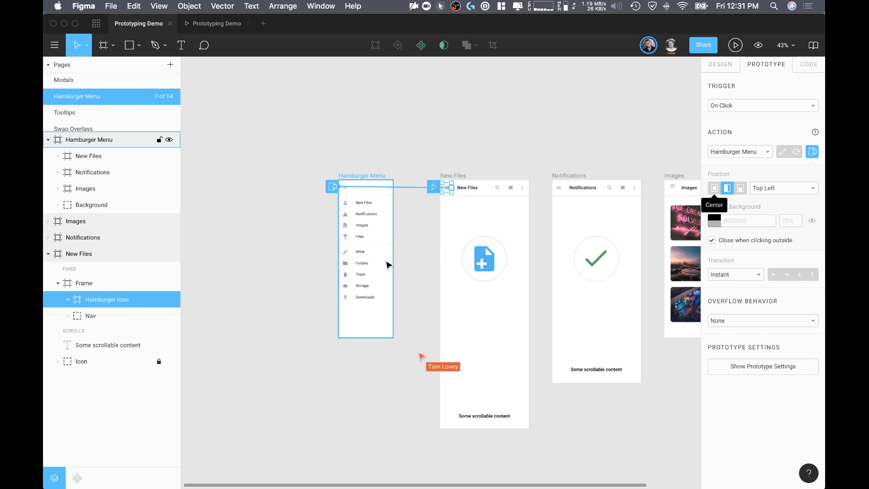
Step: Play the prototype from New Files, test opening the hamburger menu overlay, and return to the design file
{"action": "left_click", "coordinate": [435, 222]}
{"action": "scroll", "coordinate": [445, 207], "scroll_direction": "up", "scroll_amount": 5}
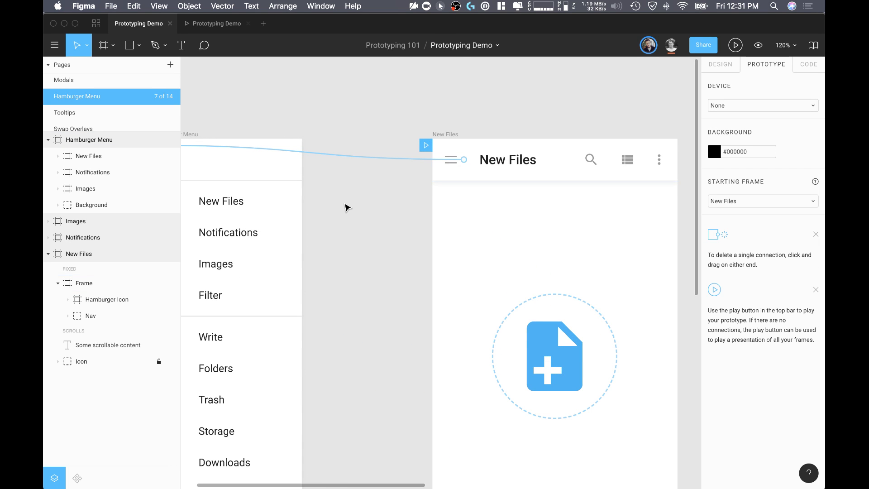
{"action": "scroll", "coordinate": [344, 207], "scroll_direction": "down", "scroll_amount": 3}
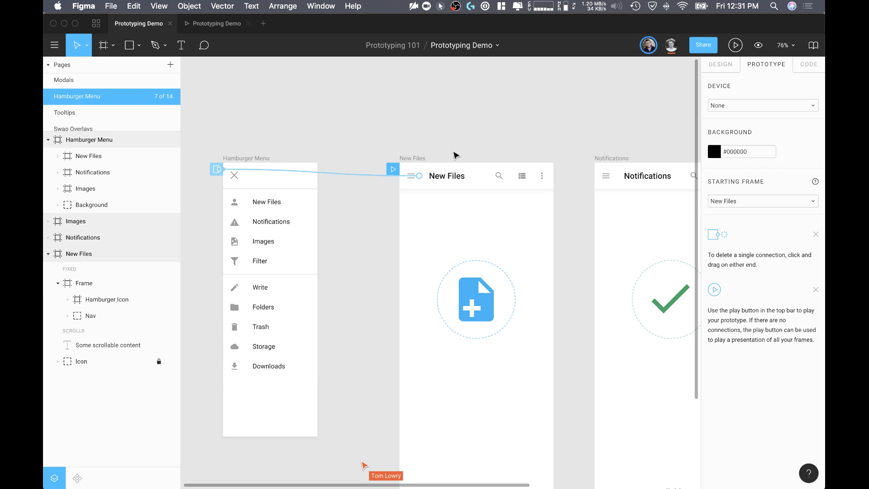
{"action": "left_click", "coordinate": [410, 158]}
{"action": "left_click", "coordinate": [735, 45]}
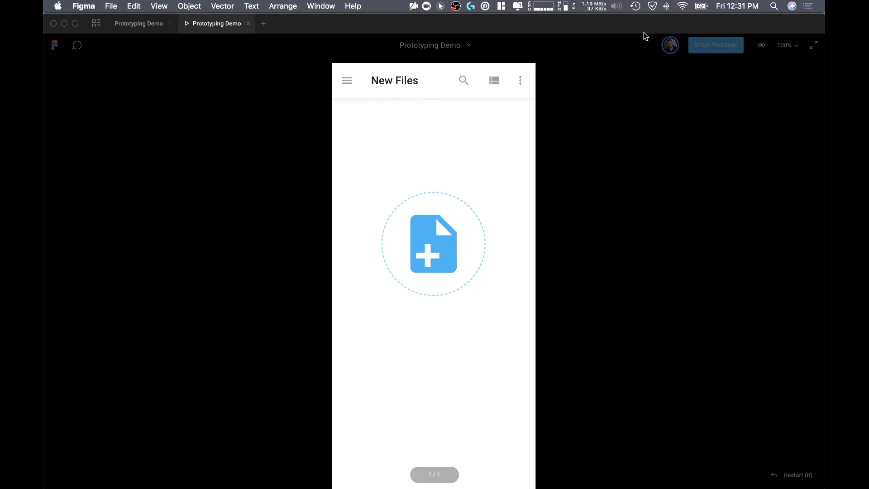
{"action": "left_click", "coordinate": [344, 81]}
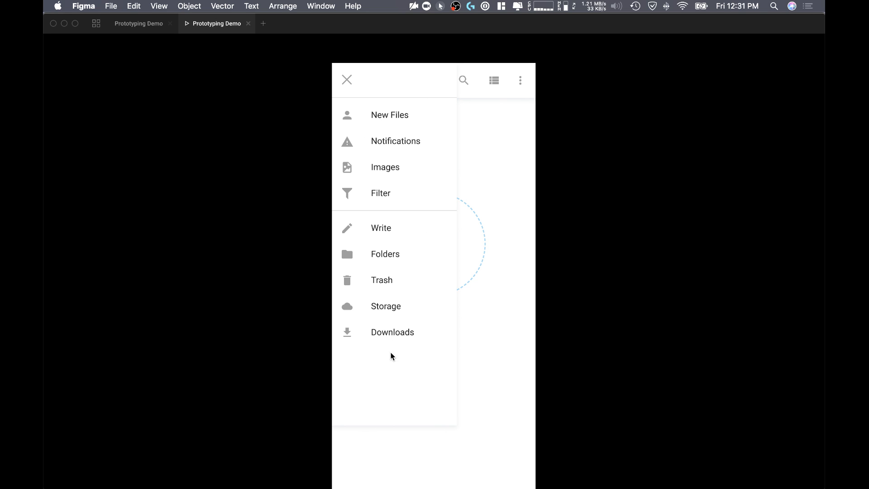
{"action": "left_click", "coordinate": [147, 23]}
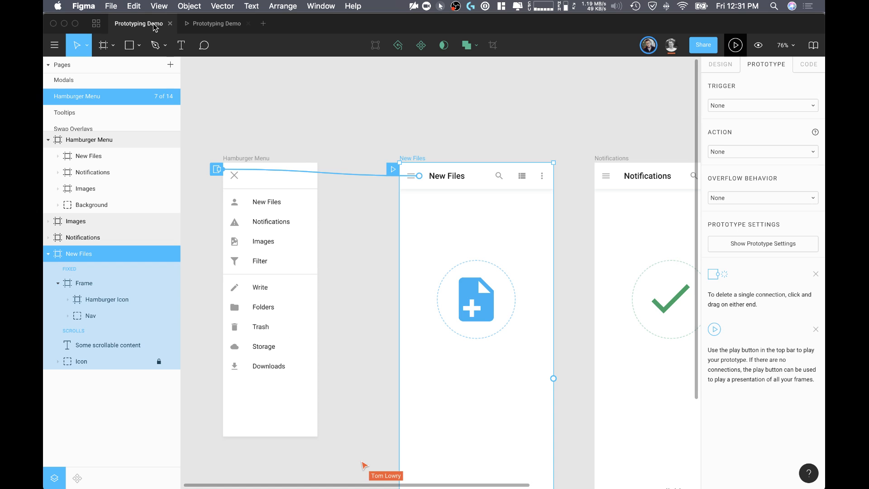
Step: Set the overflow behavior of the New Files and Notifications frames to Vertical Scrolling
{"action": "left_click", "coordinate": [565, 261]}
{"action": "scroll", "coordinate": [565, 262], "scroll_direction": "down", "scroll_amount": 5}
{"action": "scroll", "coordinate": [543, 285], "scroll_direction": "down", "scroll_amount": 2}
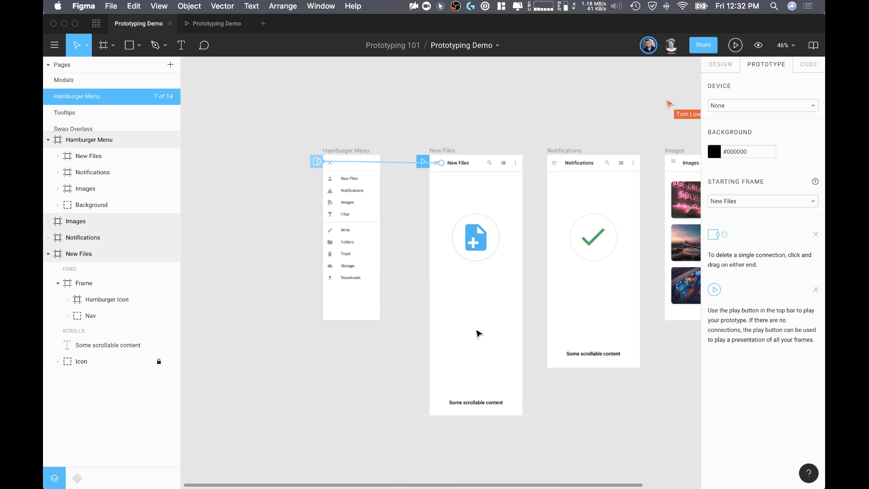
{"action": "left_click", "coordinate": [442, 150]}
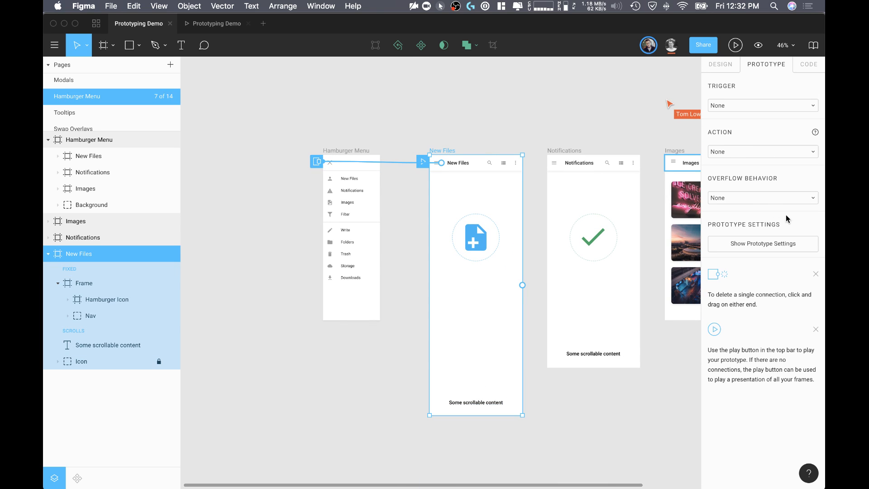
{"action": "left_click", "coordinate": [719, 198]}
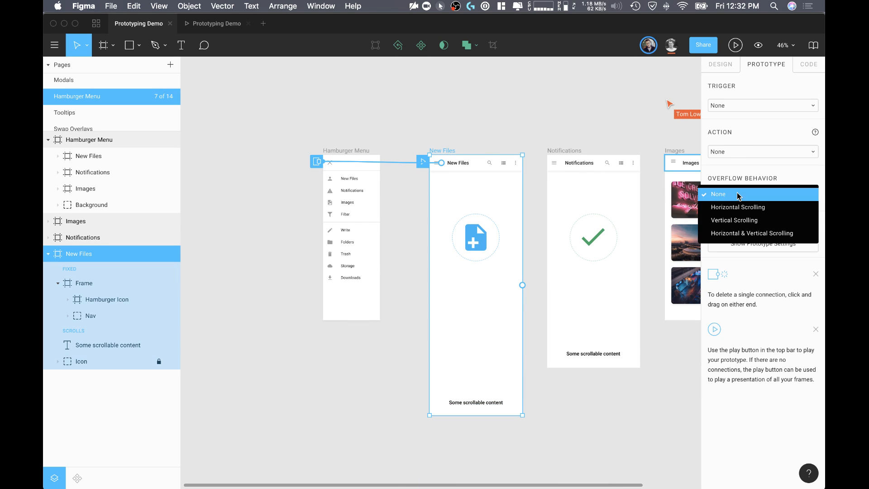
{"action": "left_click", "coordinate": [744, 221]}
{"action": "left_click", "coordinate": [563, 150]}
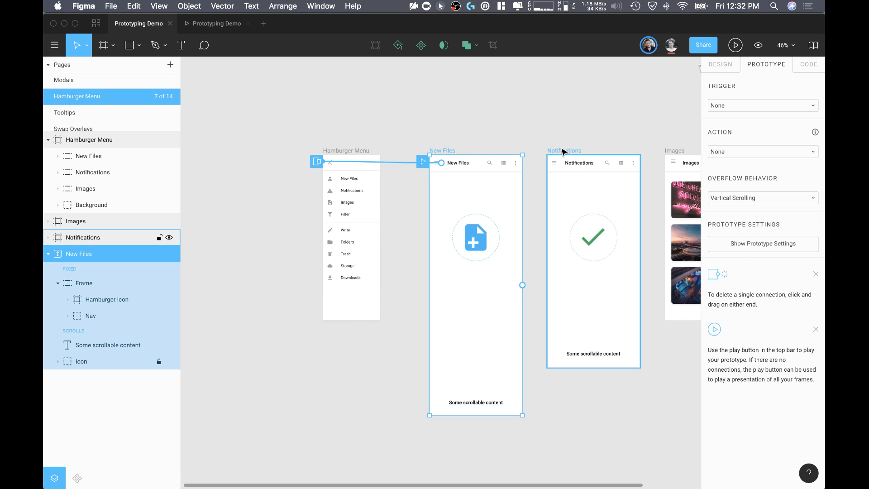
{"action": "left_click", "coordinate": [780, 202]}
{"action": "left_click", "coordinate": [772, 220]}
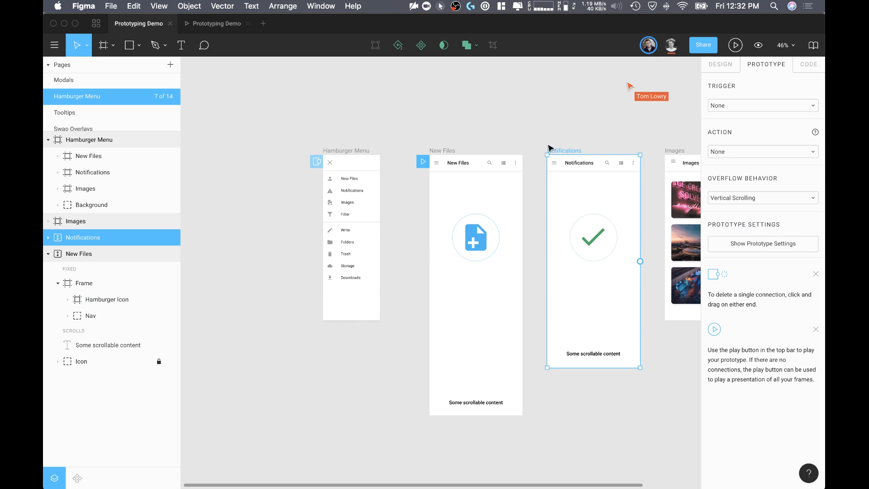
{"action": "left_click", "coordinate": [495, 100]}
Step: Check the open menu in the prototype, then make the Hamburger Menu's X icon close the overlay on click
{"action": "left_click", "coordinate": [229, 25]}
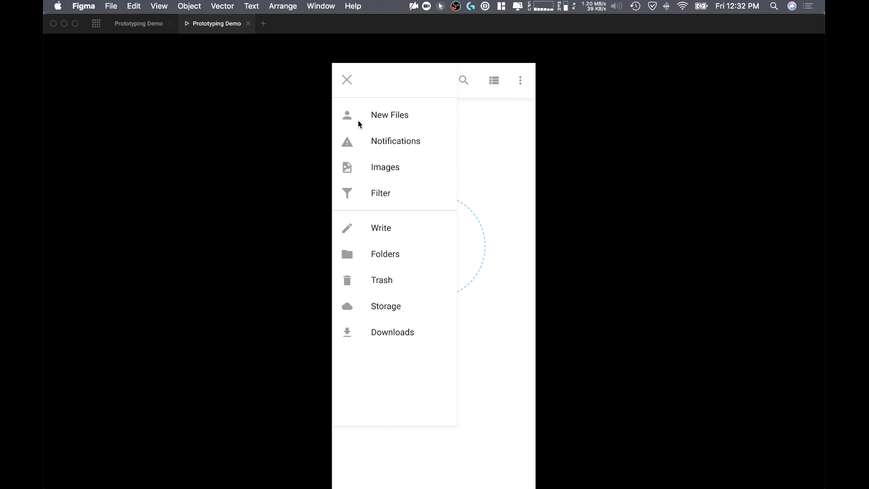
{"action": "left_click", "coordinate": [154, 25]}
{"action": "scroll", "coordinate": [362, 152], "scroll_direction": "up", "scroll_amount": 5}
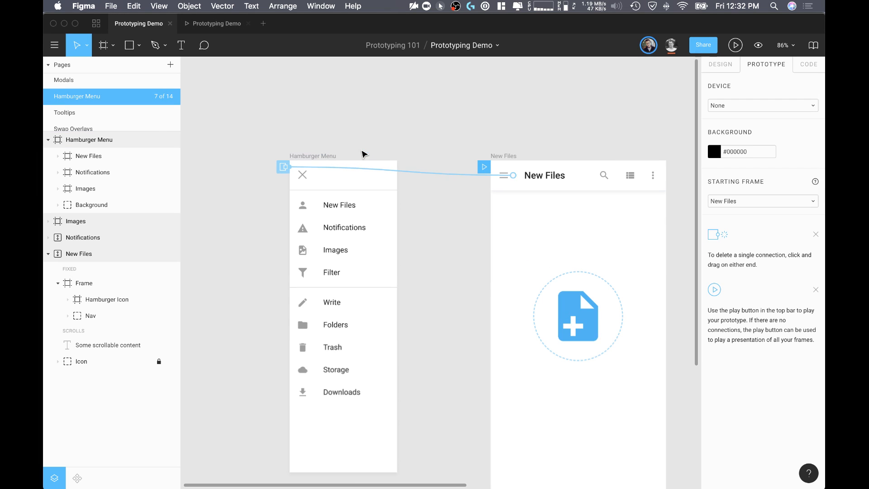
{"action": "left_click", "coordinate": [303, 177]}
{"action": "double_click", "coordinate": [304, 176]}
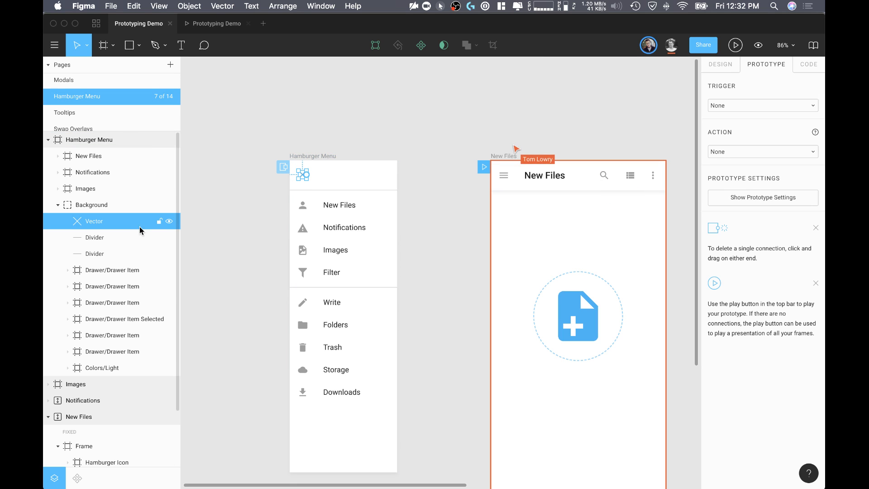
{"action": "left_click", "coordinate": [107, 205]}
{"action": "double_click", "coordinate": [305, 178]}
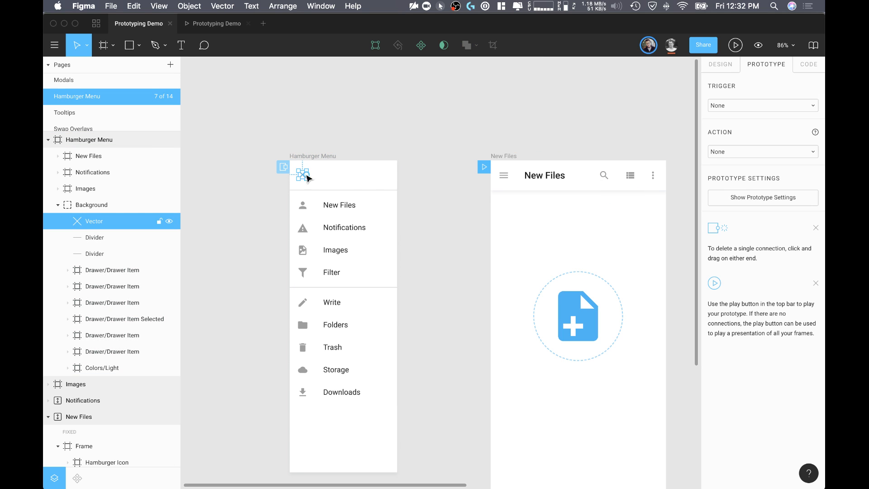
{"action": "left_click", "coordinate": [763, 152]}
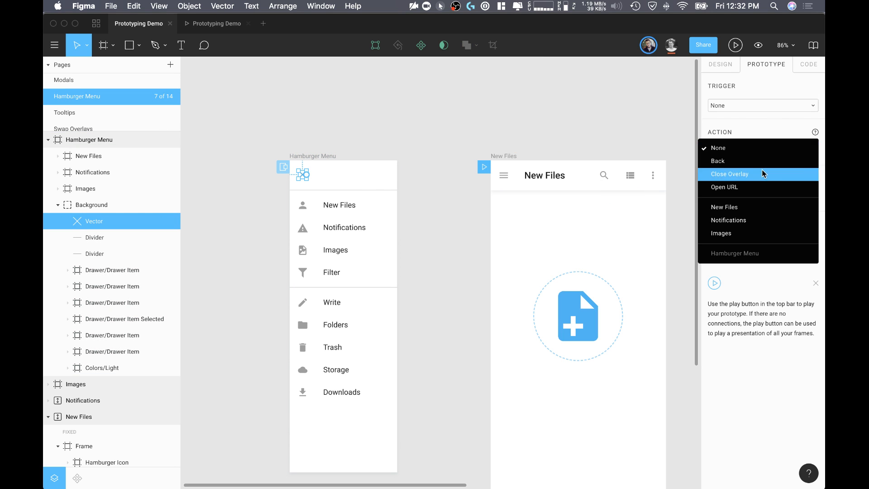
{"action": "left_click", "coordinate": [764, 174]}
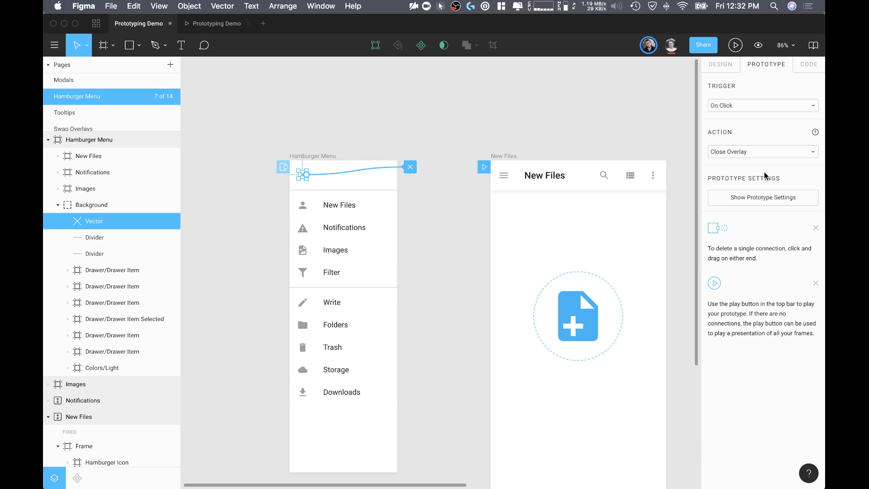
{"action": "left_click", "coordinate": [543, 122]}
Step: Connect the Notifications frame's Hamburger Icon to the Hamburger Menu overlay and enable its #000000, 25% overlay background
{"action": "scroll", "coordinate": [394, 174], "scroll_direction": "down", "scroll_amount": 1}
{"action": "scroll", "coordinate": [344, 190], "scroll_direction": "right", "scroll_amount": 3}
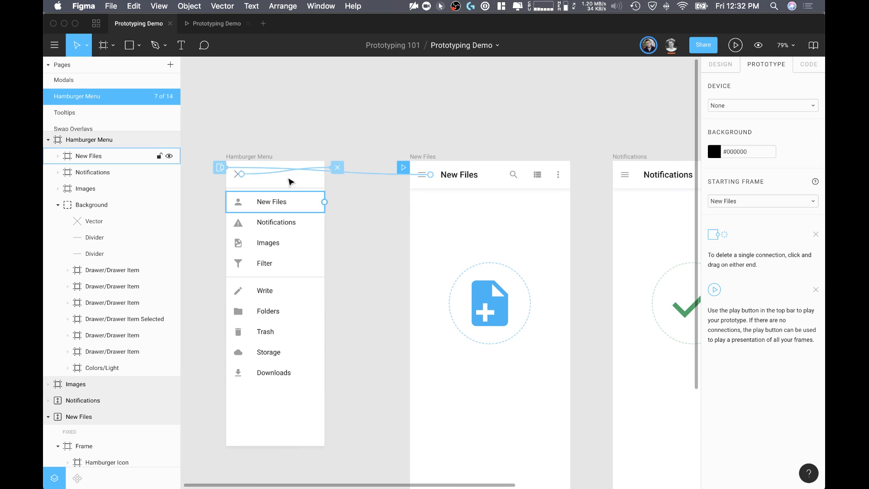
{"action": "scroll", "coordinate": [635, 168], "scroll_direction": "down", "scroll_amount": 5}
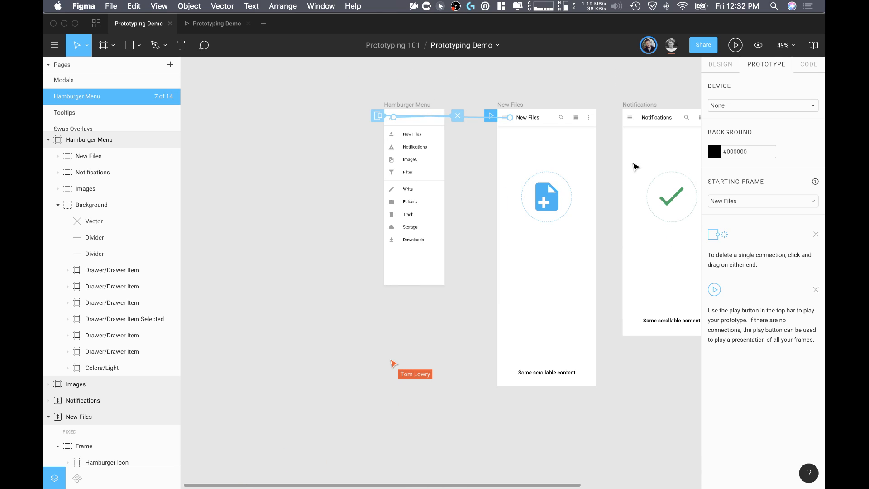
{"action": "scroll", "coordinate": [412, 150], "scroll_direction": "up", "scroll_amount": 3}
{"action": "scroll", "coordinate": [456, 130], "scroll_direction": "right", "scroll_amount": 6}
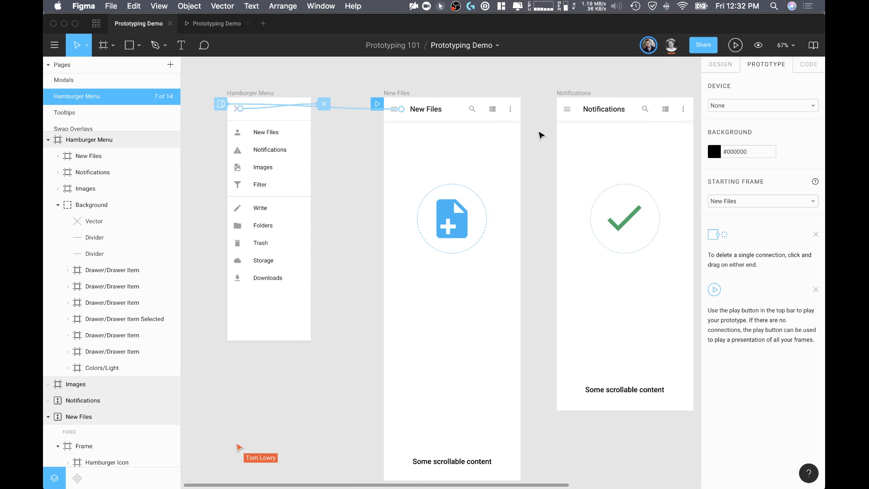
{"action": "left_click", "coordinate": [576, 113]}
{"action": "left_click_drag", "start_coordinate": [574, 109], "coordinate": [221, 105]}
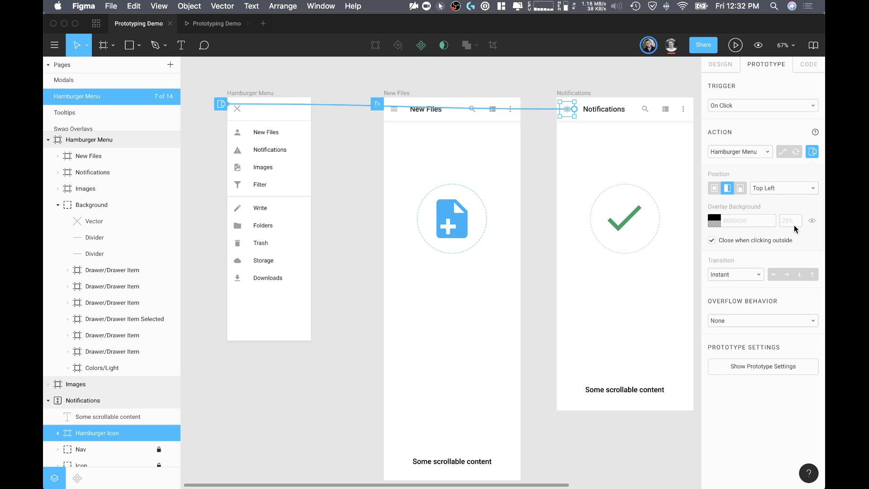
{"action": "left_click", "coordinate": [812, 221]}
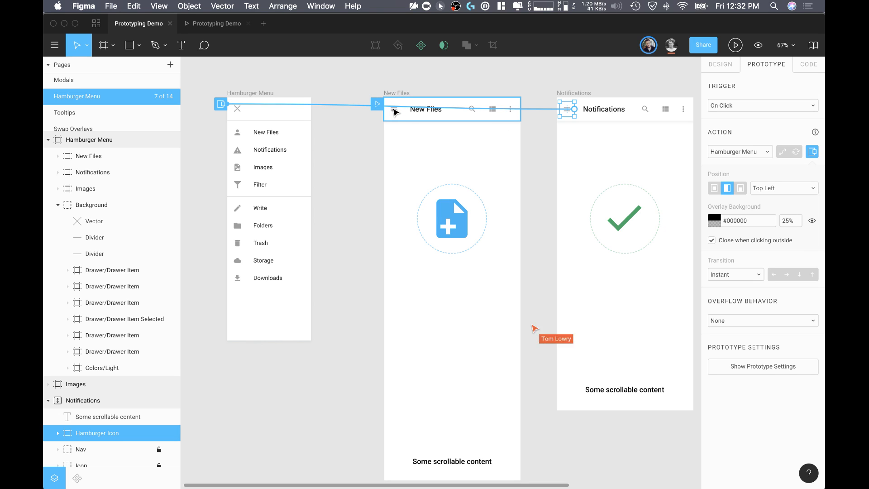
Step: Check the overlay settings of the New Files frame's Hamburger Icon connection
{"action": "left_click", "coordinate": [364, 127]}
{"action": "scroll", "coordinate": [398, 116], "scroll_direction": "up", "scroll_amount": 5}
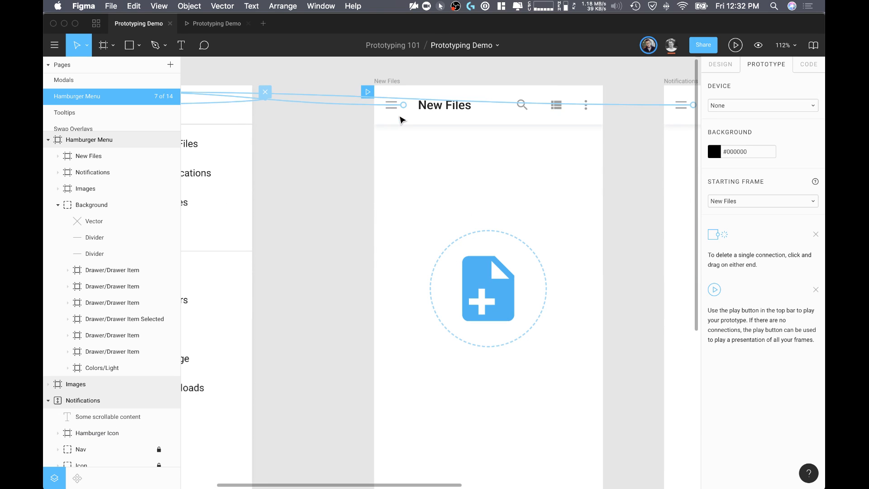
{"action": "left_click", "coordinate": [378, 107]}
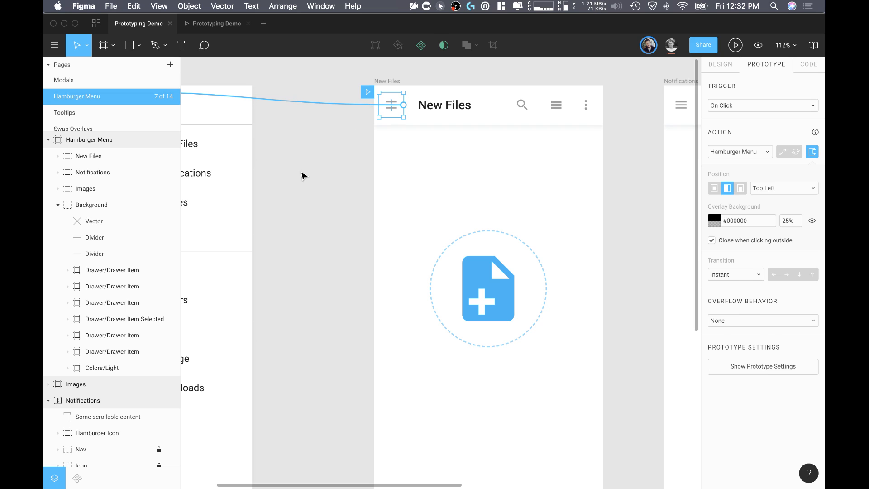
{"action": "left_click", "coordinate": [302, 175]}
Step: Connect the Images frame's Hamburger Icon to the Hamburger Menu frame as an overlay
{"action": "scroll", "coordinate": [302, 175], "scroll_direction": "down", "scroll_amount": 5}
{"action": "left_click", "coordinate": [587, 143]}
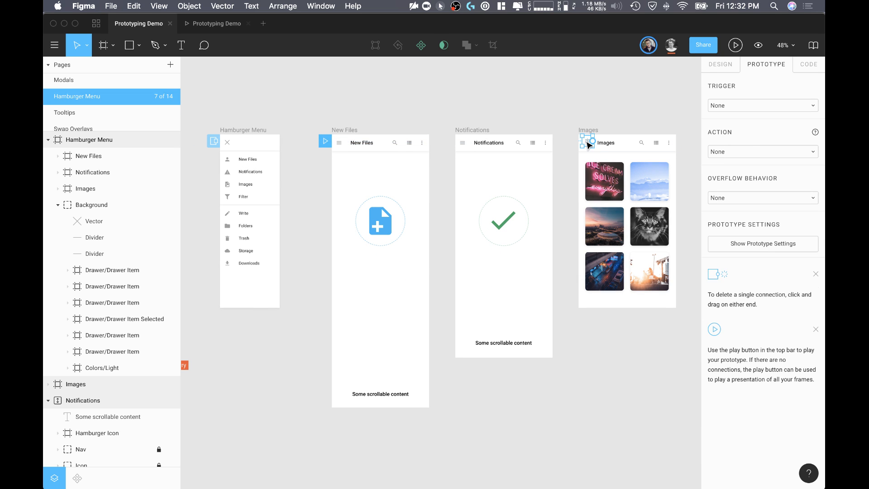
{"action": "scroll", "coordinate": [587, 143], "scroll_direction": "up", "scroll_amount": 10}
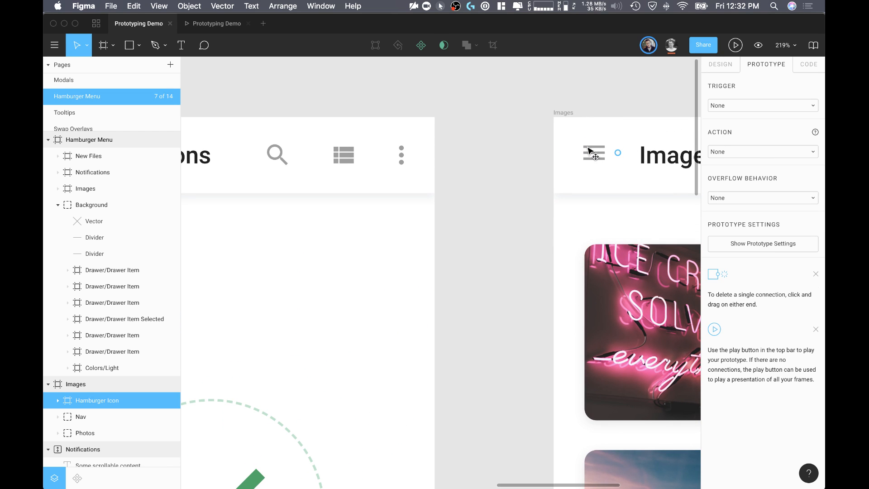
{"action": "left_click_drag", "start_coordinate": [618, 154], "coordinate": [480, 288]}
{"action": "scroll", "coordinate": [479, 288], "scroll_direction": "down", "scroll_amount": 12}
{"action": "scroll", "coordinate": [549, 249], "scroll_direction": "left", "scroll_amount": 1}
{"action": "scroll", "coordinate": [549, 249], "scroll_direction": "down", "scroll_amount": 1}
{"action": "left_click_drag", "start_coordinate": [534, 246], "coordinate": [298, 270]}
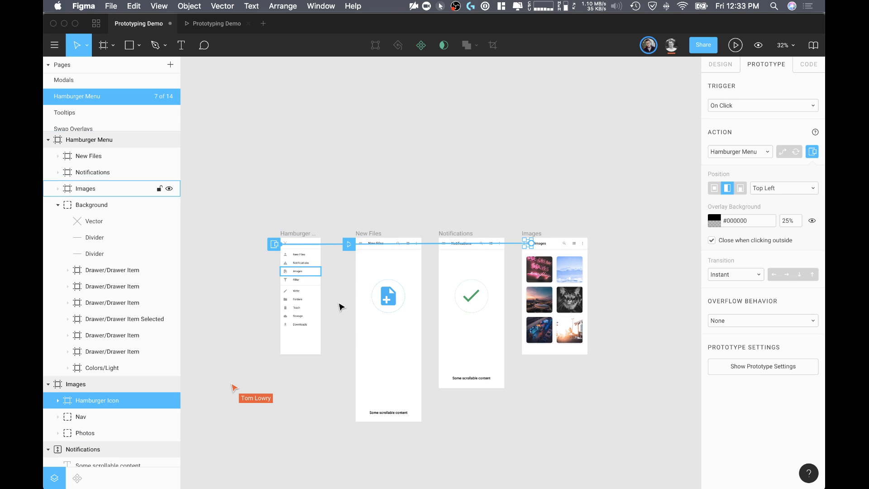
{"action": "scroll", "coordinate": [438, 259], "scroll_direction": "down", "scroll_amount": 10}
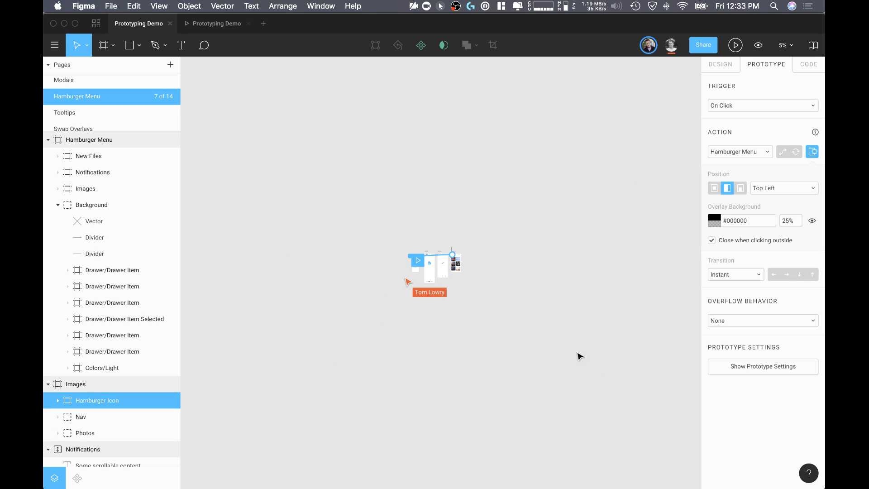
{"action": "left_click", "coordinate": [471, 263]}
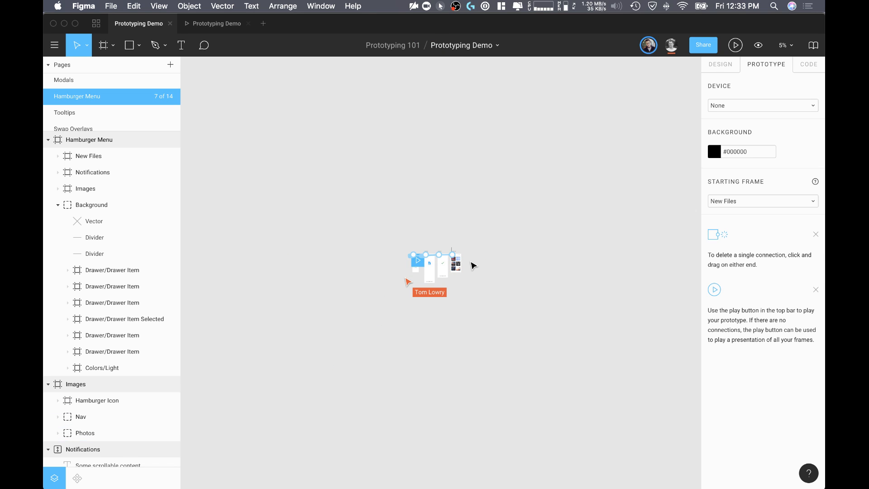
Step: Link the New Files item in the Hamburger Menu frame to the New Files frame
{"action": "scroll", "coordinate": [472, 265], "scroll_direction": "up", "scroll_amount": 3}
{"action": "scroll", "coordinate": [473, 265], "scroll_direction": "up", "scroll_amount": 5}
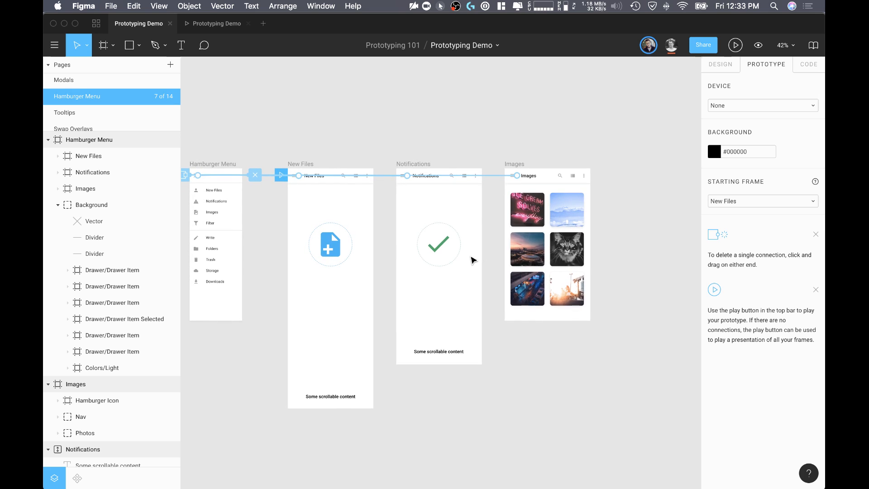
{"action": "scroll", "coordinate": [477, 127], "scroll_direction": "left", "scroll_amount": 5}
{"action": "scroll", "coordinate": [351, 188], "scroll_direction": "up", "scroll_amount": 3}
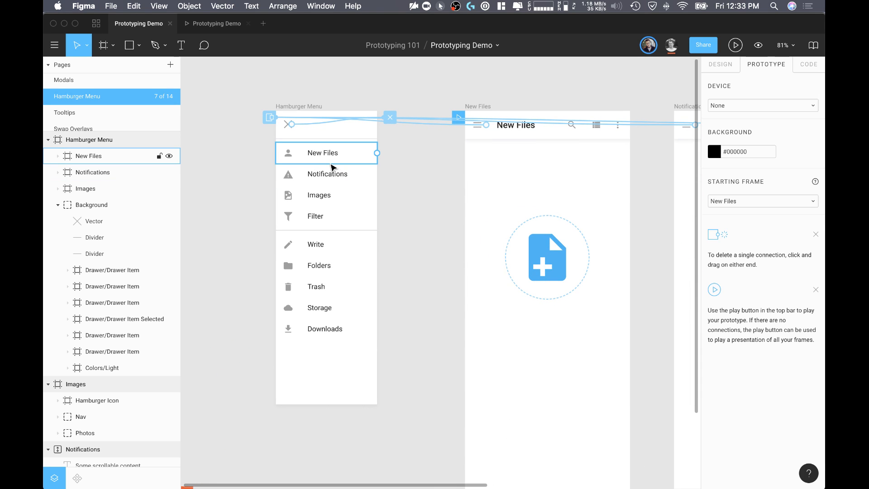
{"action": "left_click", "coordinate": [331, 154]}
{"action": "left_click_drag", "start_coordinate": [377, 153], "coordinate": [514, 178]}
{"action": "scroll", "coordinate": [424, 209], "scroll_direction": "down", "scroll_amount": 3}
{"action": "scroll", "coordinate": [362, 199], "scroll_direction": "right", "scroll_amount": 2}
{"action": "scroll", "coordinate": [252, 183], "scroll_direction": "right", "scroll_amount": 3}
{"action": "scroll", "coordinate": [252, 183], "scroll_direction": "down", "scroll_amount": 1}
Step: Link the Notifications and Images items in the Hamburger Menu to their matching frames
{"action": "left_click", "coordinate": [267, 156]}
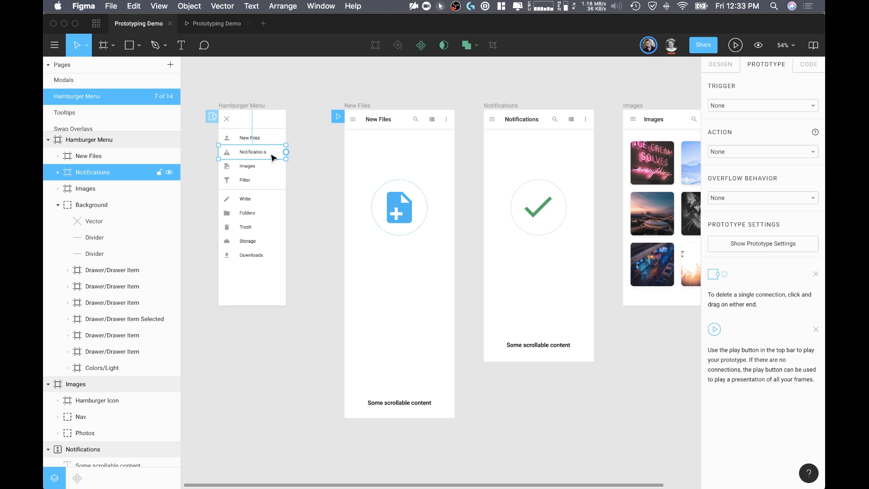
{"action": "left_click_drag", "start_coordinate": [285, 155], "coordinate": [528, 171]}
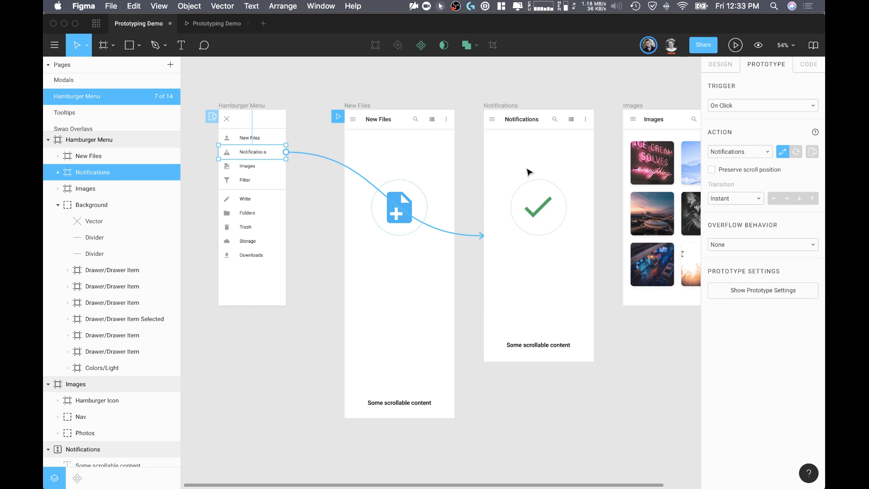
{"action": "left_click", "coordinate": [253, 171]}
{"action": "left_click_drag", "start_coordinate": [286, 166], "coordinate": [630, 165]}
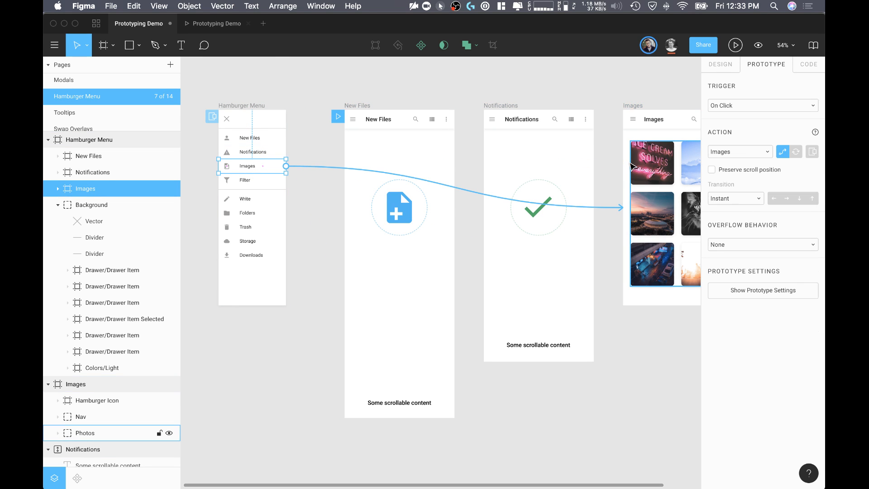
{"action": "left_click", "coordinate": [288, 84]}
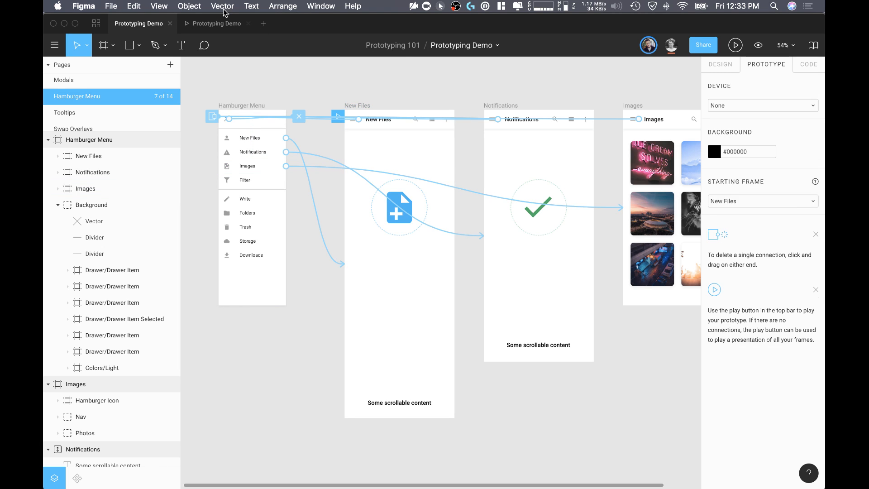
Step: Play the prototype and use the hamburger menu to navigate to Notifications and on to Images
{"action": "left_click", "coordinate": [225, 25]}
{"action": "left_click", "coordinate": [348, 84]}
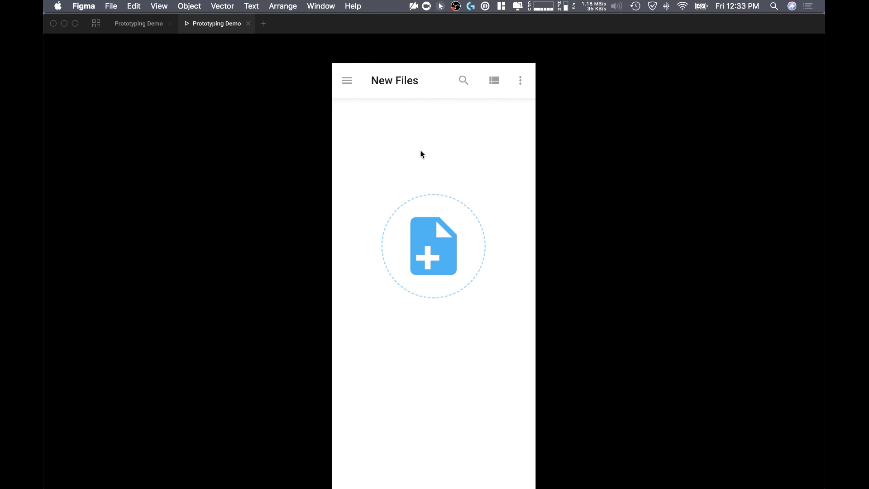
{"action": "left_click", "coordinate": [352, 85]}
{"action": "left_click", "coordinate": [390, 139]}
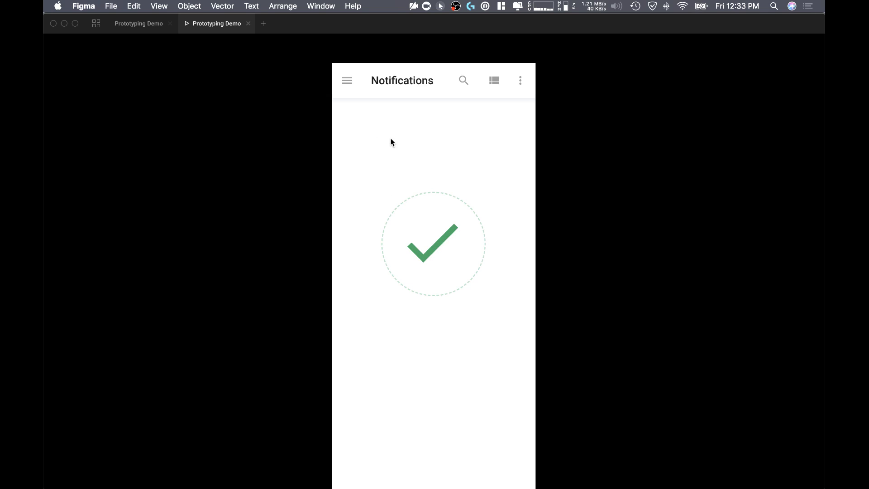
{"action": "left_click", "coordinate": [347, 84]}
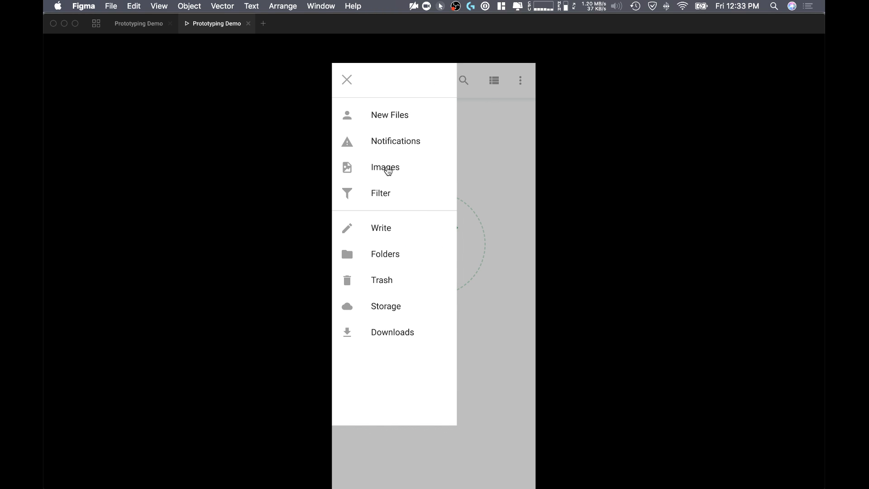
{"action": "left_click", "coordinate": [385, 168]}
Step: Test closing and reopening the menu on Images, navigate to New Files, and toggle the menu there
{"action": "left_click", "coordinate": [349, 98]}
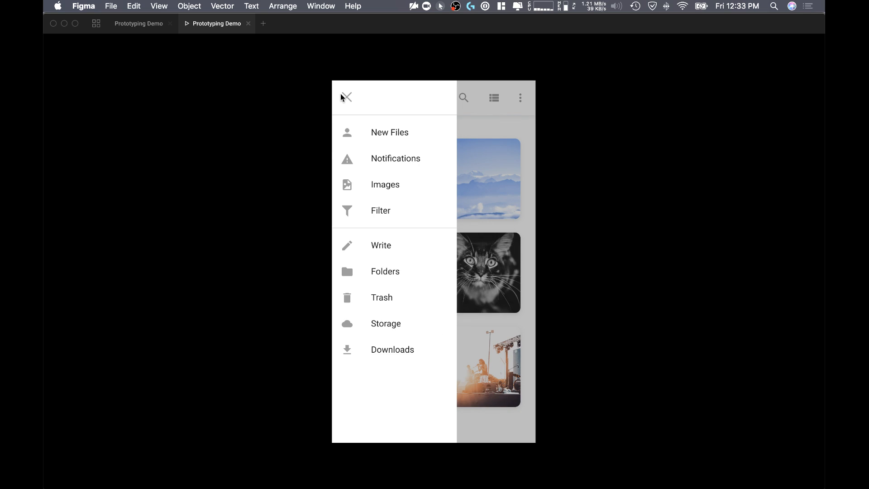
{"action": "left_click", "coordinate": [344, 98]}
{"action": "left_click", "coordinate": [349, 100]}
{"action": "left_click", "coordinate": [385, 134]}
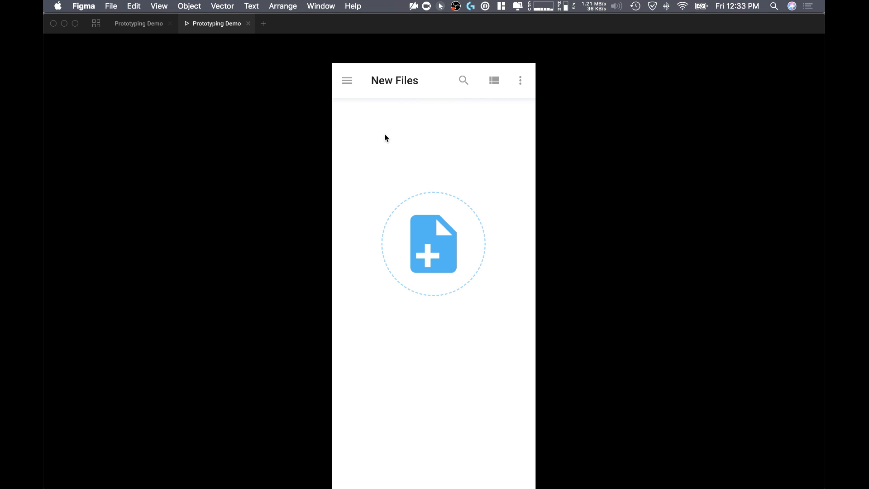
{"action": "left_click", "coordinate": [347, 80]}
{"action": "left_click", "coordinate": [346, 81]}
{"action": "left_click", "coordinate": [347, 81]}
{"action": "left_click", "coordinate": [346, 84]}
Step: Return to the design file and set the New Files Hamburger Icon's overlay transition to Move In
{"action": "left_click", "coordinate": [126, 26]}
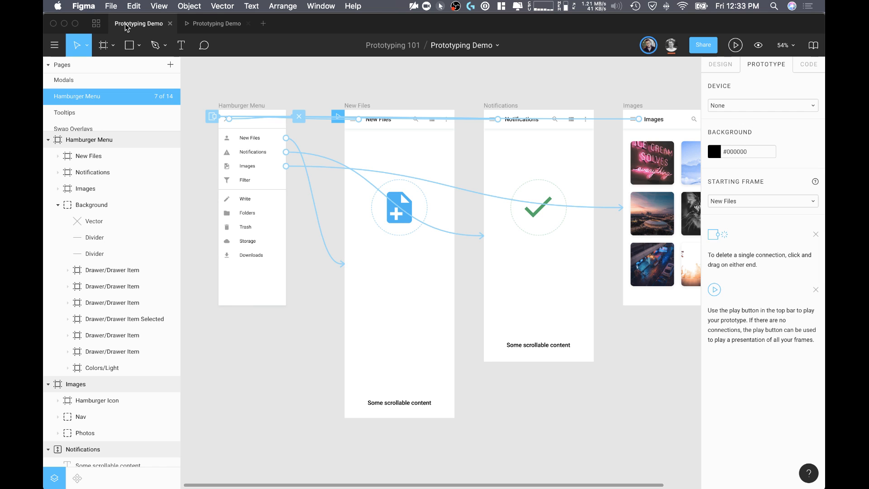
{"action": "scroll", "coordinate": [319, 119], "scroll_direction": "up", "scroll_amount": 5}
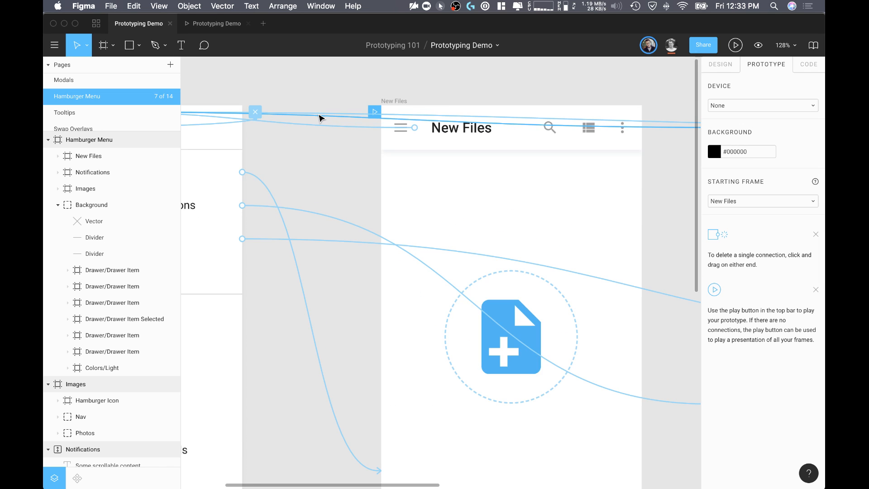
{"action": "left_click", "coordinate": [390, 130]}
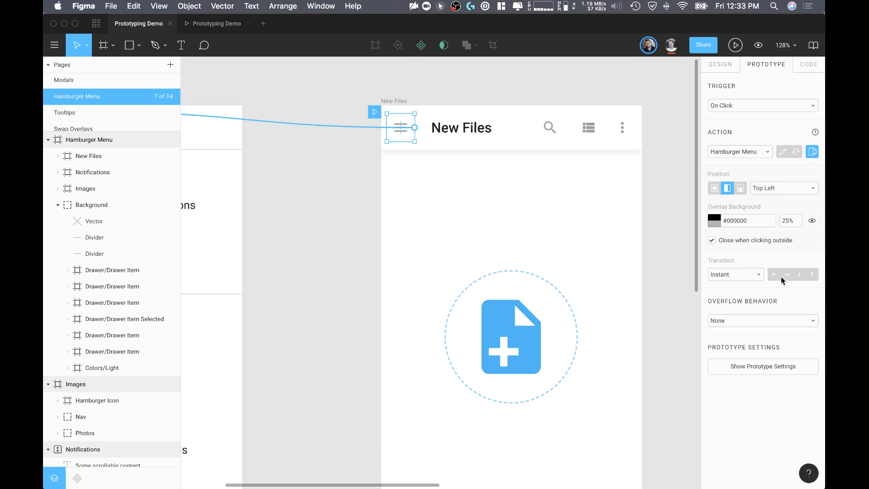
{"action": "left_click", "coordinate": [731, 274]}
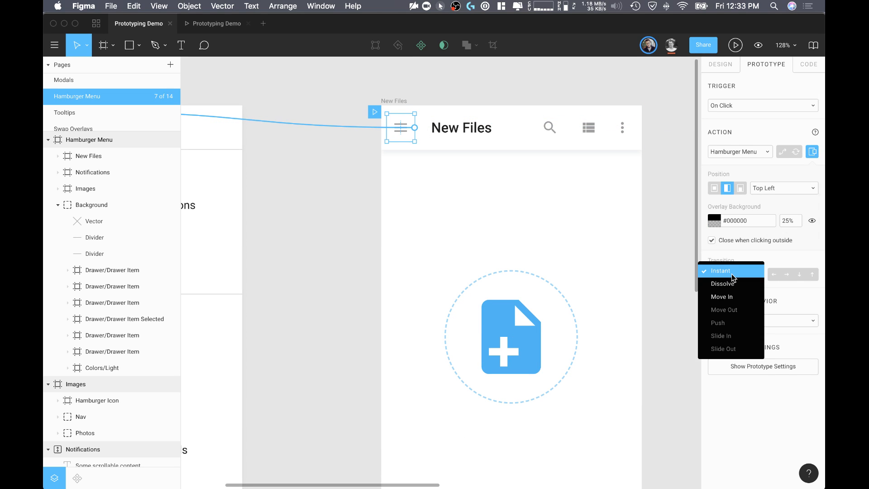
{"action": "left_click", "coordinate": [732, 299]}
{"action": "scroll", "coordinate": [744, 300], "scroll_direction": "down", "scroll_amount": 1}
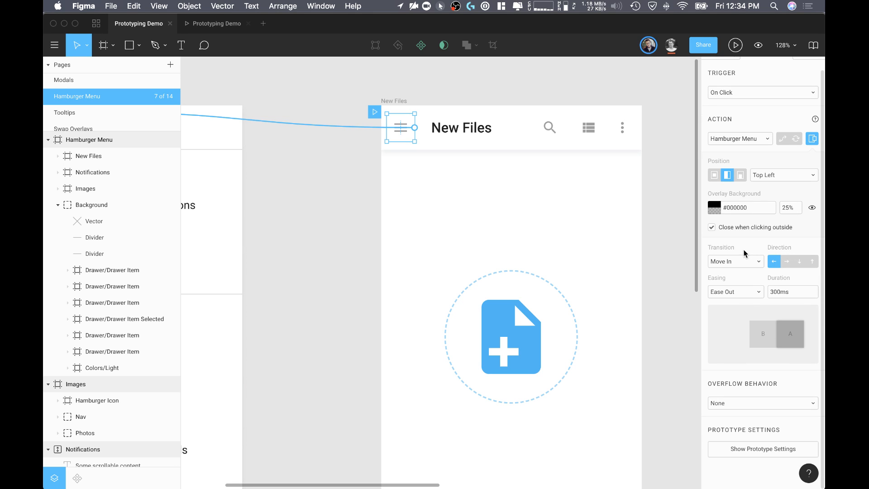
Step: Play the prototype and open and close the menu on New Files to check its Move In transition
{"action": "left_click", "coordinate": [219, 24]}
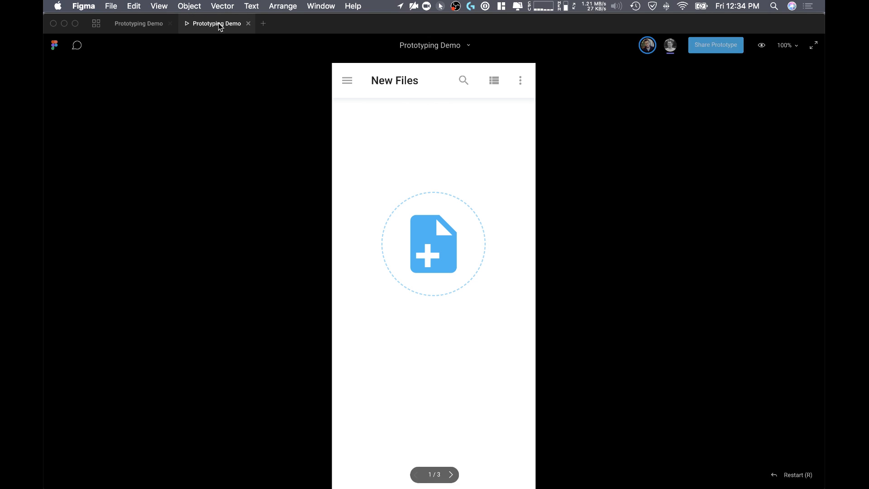
{"action": "left_click", "coordinate": [348, 84]}
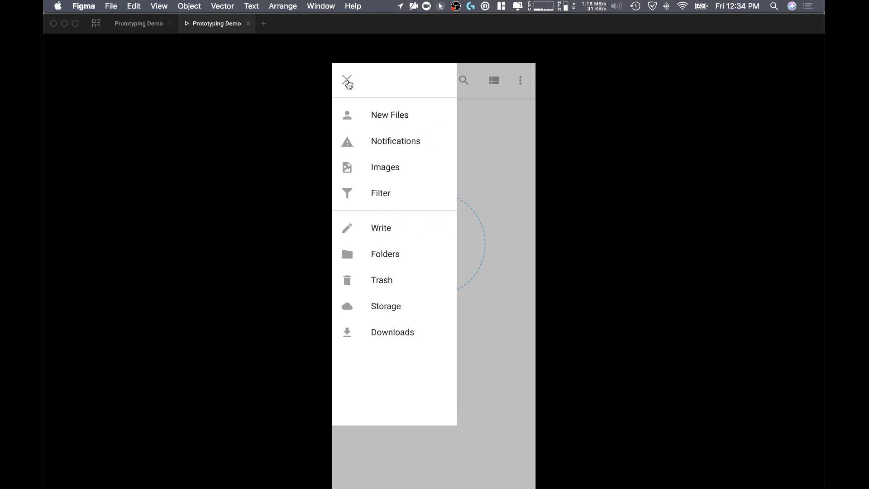
{"action": "left_click", "coordinate": [348, 82]}
Step: Set the New Files Hamburger Icon's Move In direction to rightward and replay opening and closing the menu in the prototype
{"action": "left_click", "coordinate": [145, 25]}
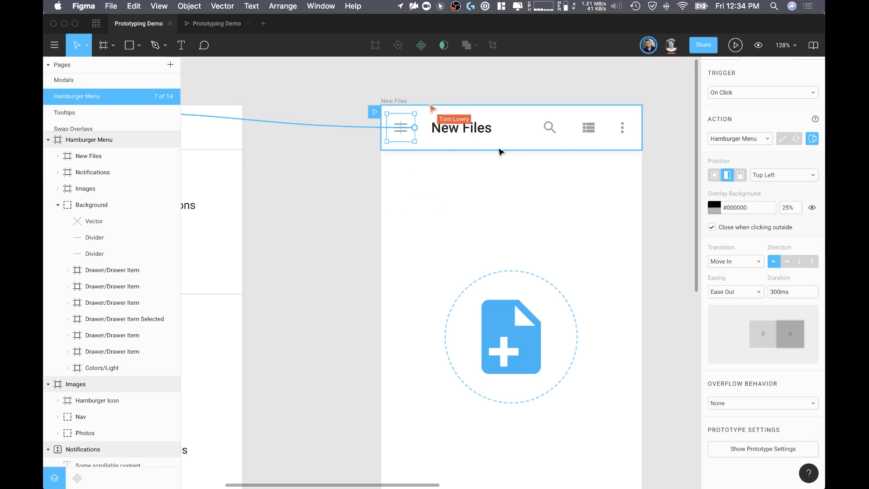
{"action": "left_click", "coordinate": [789, 262]}
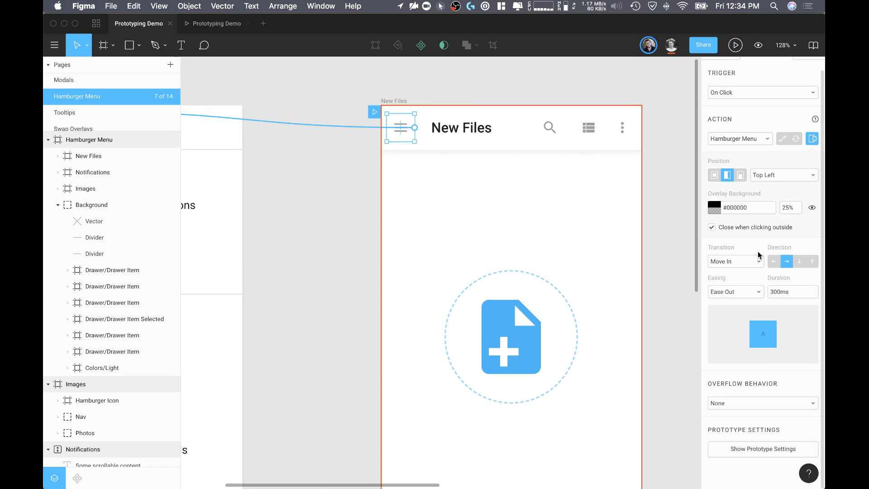
{"action": "left_click", "coordinate": [213, 23]}
{"action": "left_click", "coordinate": [348, 82]}
{"action": "left_click", "coordinate": [348, 82]}
{"action": "left_click", "coordinate": [348, 81]}
{"action": "left_click", "coordinate": [347, 80]}
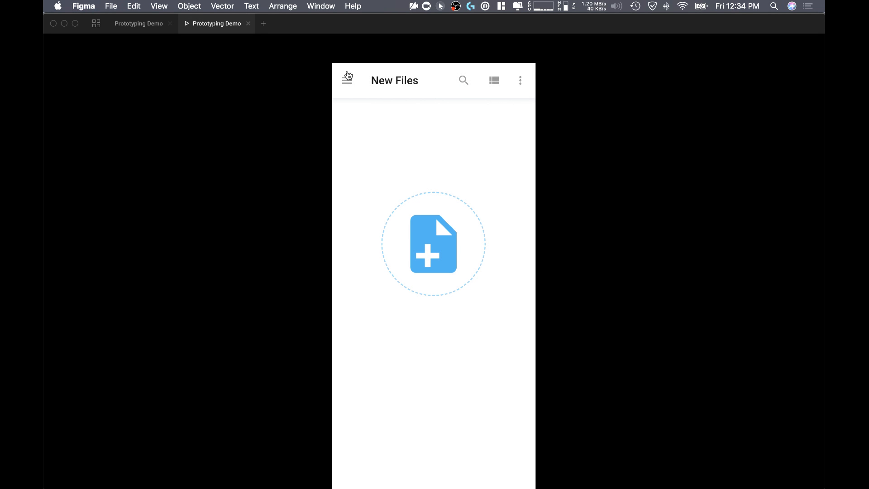
Step: Test scrolling on New Files, and use the menu to move between the prototype screens, including Images and back to New Files
{"action": "scroll", "coordinate": [378, 113], "scroll_direction": "down", "scroll_amount": 1}
{"action": "scroll", "coordinate": [415, 255], "scroll_direction": "down", "scroll_amount": 2}
{"action": "scroll", "coordinate": [414, 255], "scroll_direction": "up", "scroll_amount": 3}
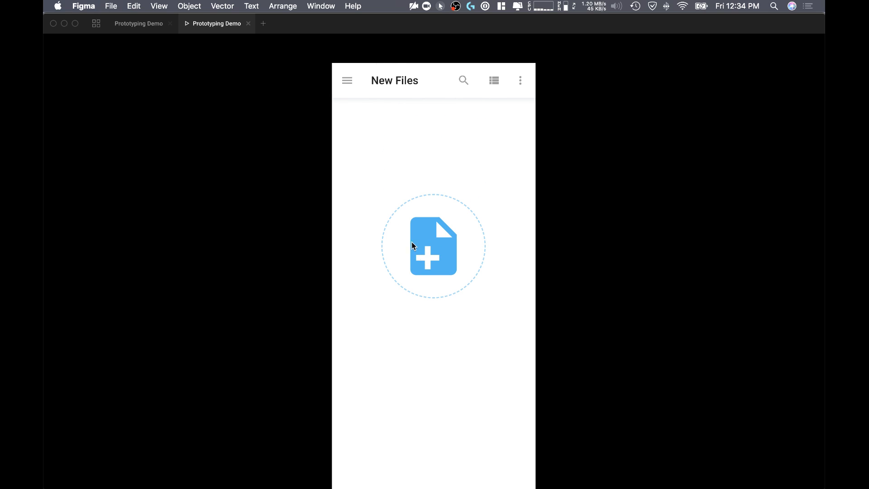
{"action": "left_click", "coordinate": [347, 89]}
{"action": "left_click", "coordinate": [376, 146]}
{"action": "left_click", "coordinate": [348, 88]}
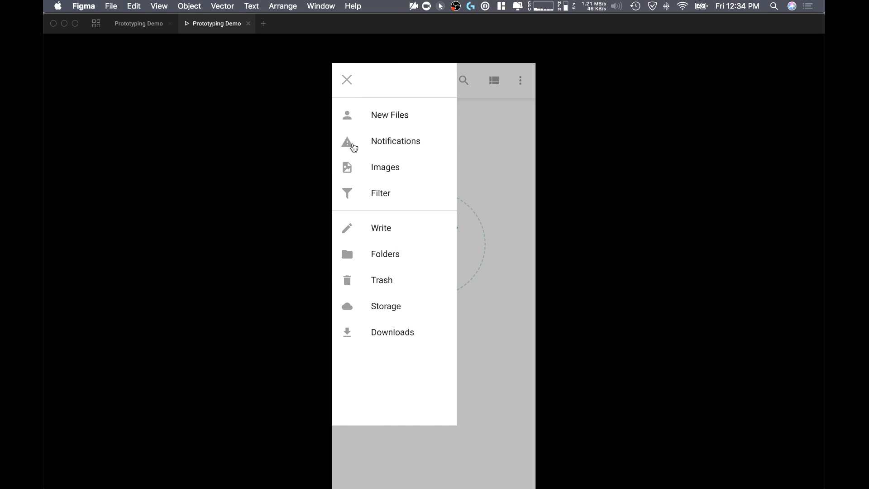
{"action": "left_click", "coordinate": [367, 195]}
{"action": "left_click", "coordinate": [383, 167]}
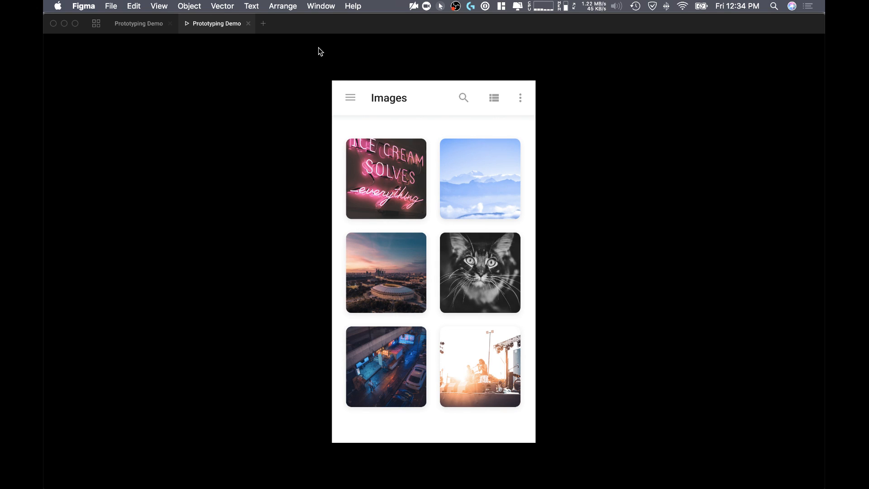
{"action": "left_click", "coordinate": [349, 97]}
{"action": "left_click", "coordinate": [377, 163]}
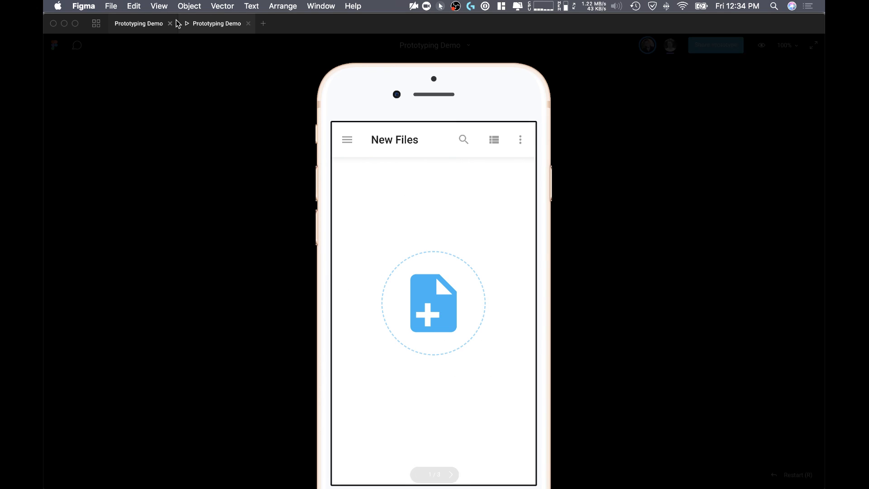
Step: Return to the design file and view the easing options for the Hamburger Menu overlay transition without changing them
{"action": "left_click", "coordinate": [152, 24]}
{"action": "scroll", "coordinate": [633, 267], "scroll_direction": "down", "scroll_amount": 3}
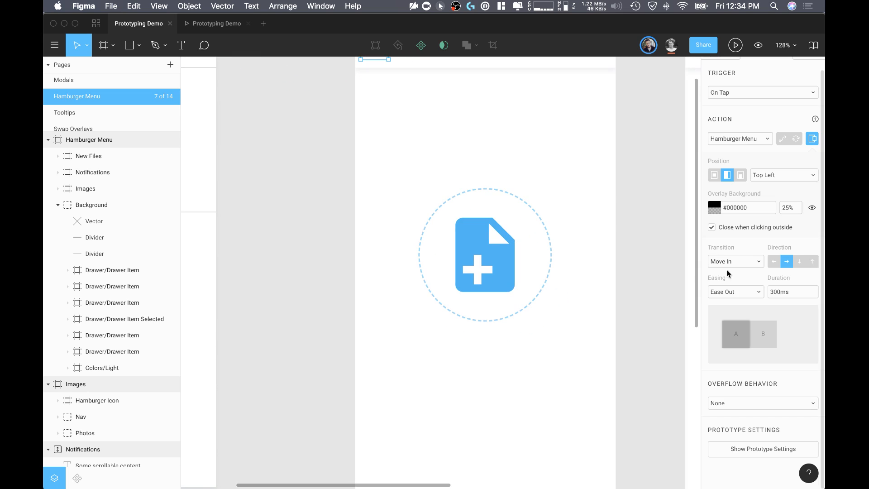
{"action": "left_click", "coordinate": [738, 292]}
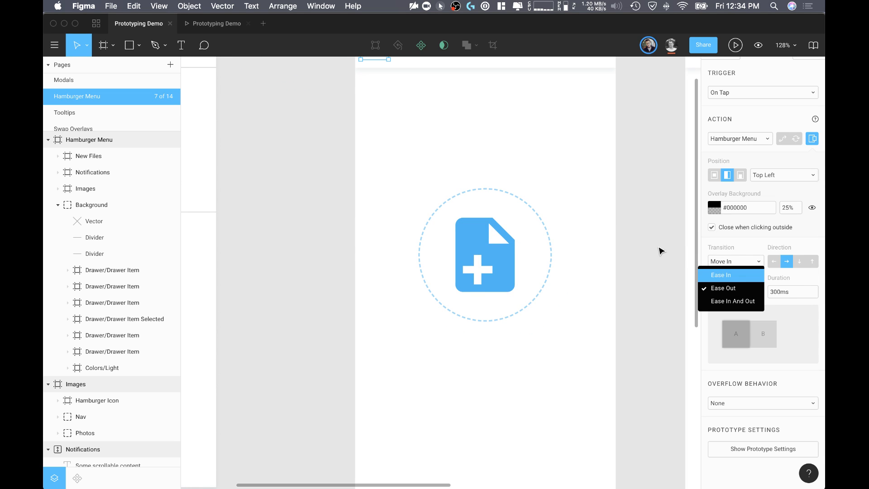
{"action": "left_click", "coordinate": [663, 283]}
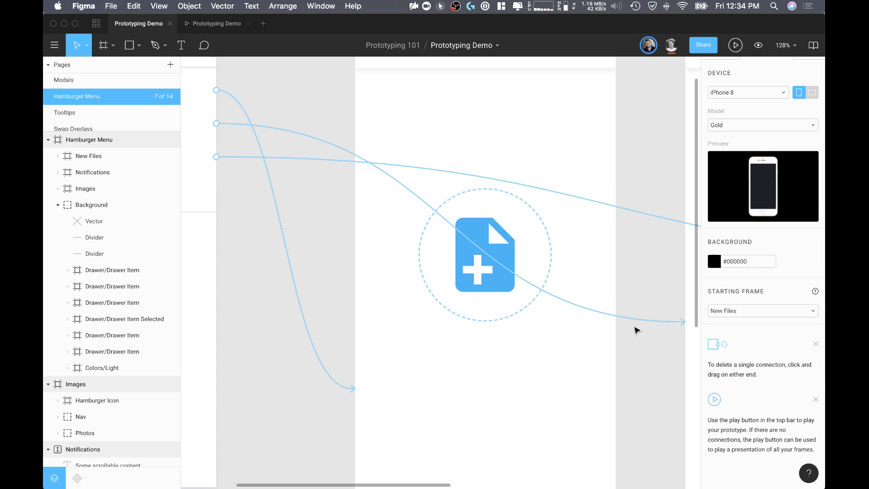
Step: Review the connections from the Hamburger Menu items to the New Files, Notifications and Images frames, and the scrollable content in the frames
{"action": "scroll", "coordinate": [631, 337], "scroll_direction": "down", "scroll_amount": 4}
{"action": "scroll", "coordinate": [630, 338], "scroll_direction": "down", "scroll_amount": 1}
{"action": "scroll", "coordinate": [631, 337], "scroll_direction": "right", "scroll_amount": 2}
{"action": "scroll", "coordinate": [631, 338], "scroll_direction": "down", "scroll_amount": 3}
{"action": "scroll", "coordinate": [631, 338], "scroll_direction": "right", "scroll_amount": 3}
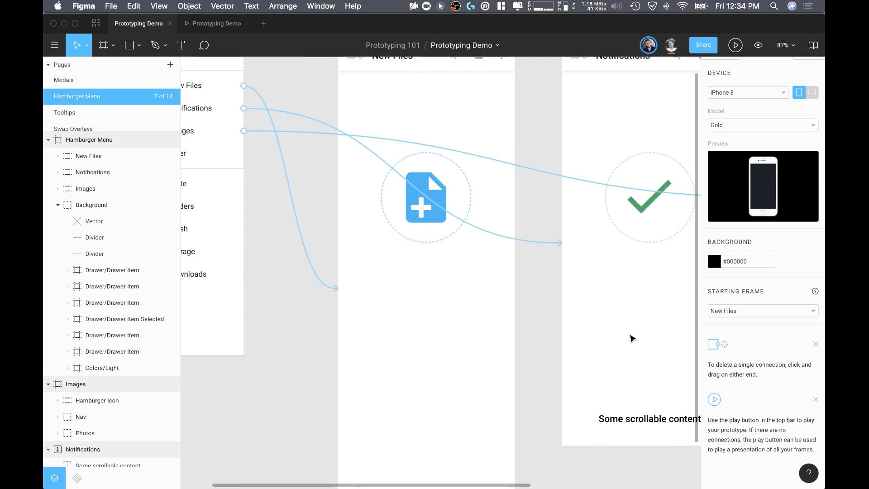
{"action": "scroll", "coordinate": [614, 346], "scroll_direction": "down", "scroll_amount": 4}
{"action": "scroll", "coordinate": [508, 324], "scroll_direction": "down", "scroll_amount": 5}
{"action": "scroll", "coordinate": [508, 324], "scroll_direction": "right", "scroll_amount": 5}
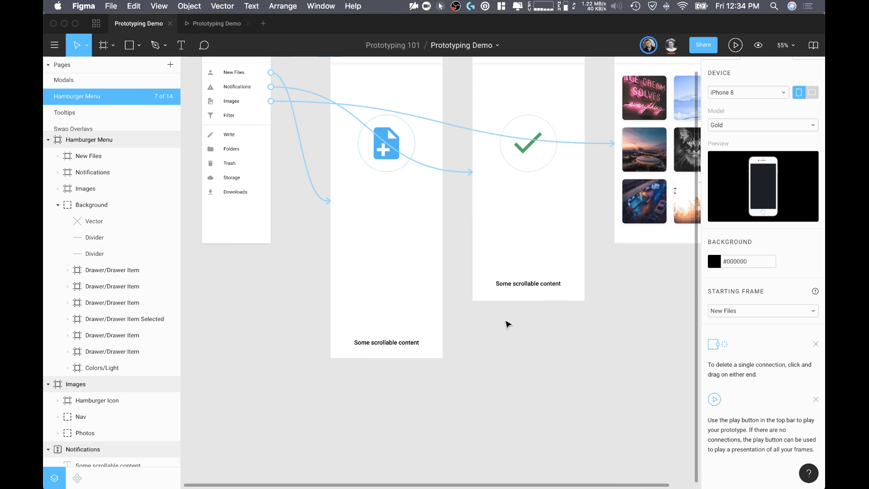
{"action": "scroll", "coordinate": [508, 324], "scroll_direction": "up", "scroll_amount": 2}
{"action": "scroll", "coordinate": [508, 324], "scroll_direction": "left", "scroll_amount": 2}
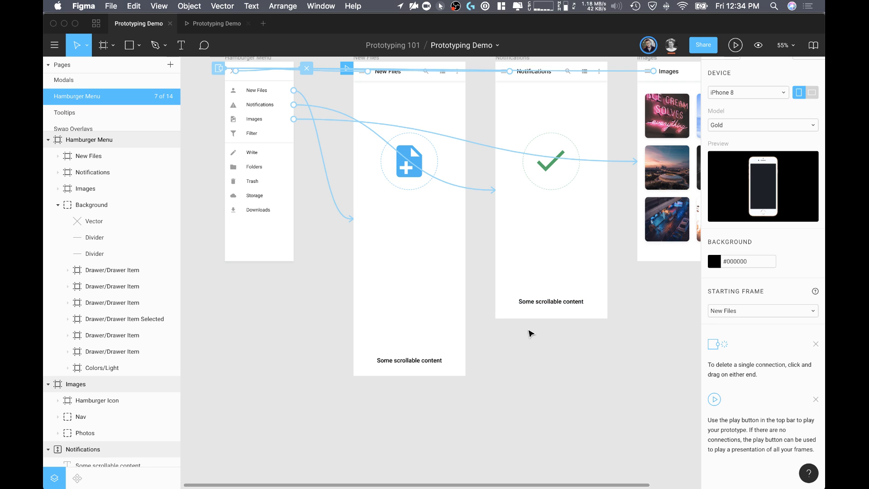
{"action": "scroll", "coordinate": [527, 330], "scroll_direction": "up", "scroll_amount": 2}
{"action": "scroll", "coordinate": [527, 330], "scroll_direction": "left", "scroll_amount": 1}
{"action": "left_click", "coordinate": [368, 114]}
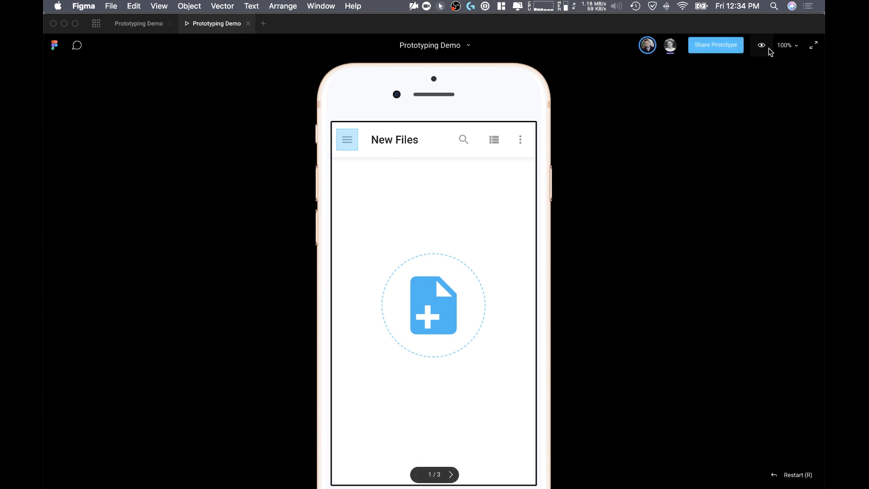
Step: Scale the prototype view down to fit, and test opening and closing the menu on New Files
{"action": "left_click", "coordinate": [788, 51]}
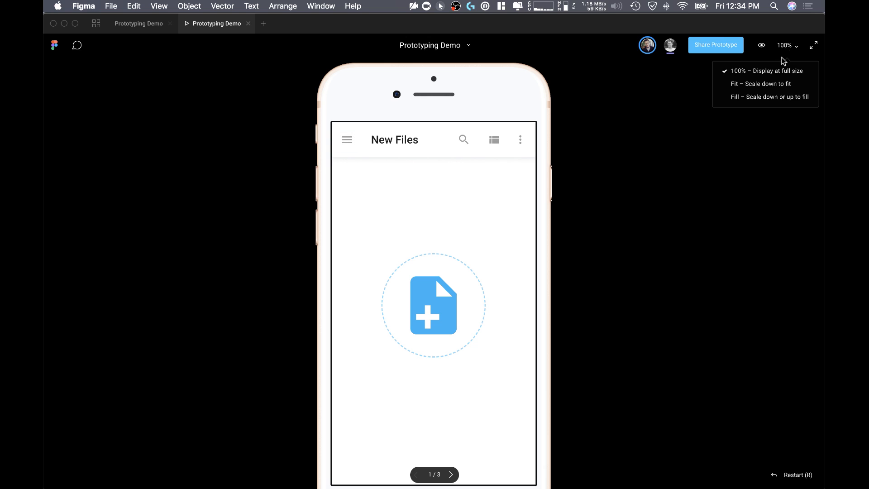
{"action": "left_click", "coordinate": [781, 86]}
{"action": "left_click", "coordinate": [360, 127]}
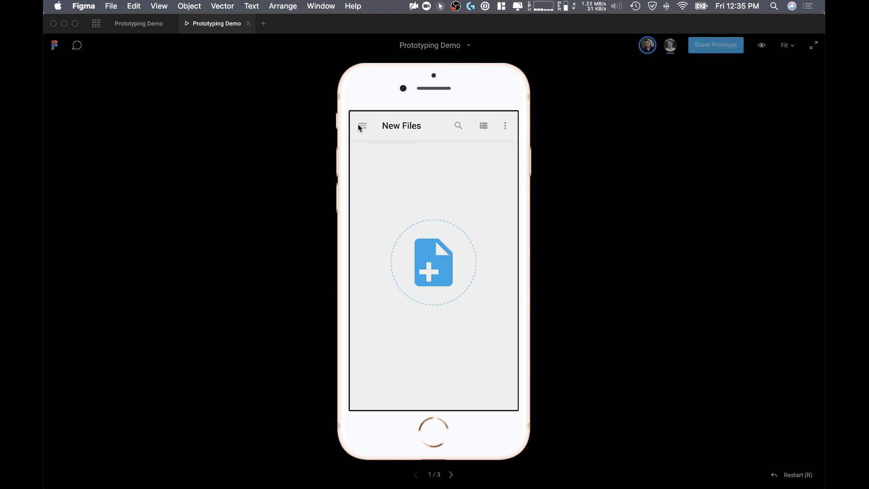
{"action": "left_click", "coordinate": [367, 133]}
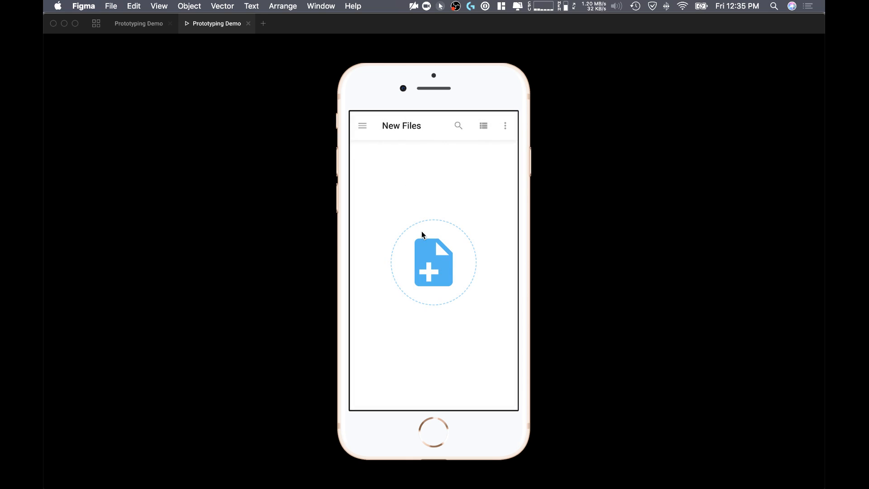
{"action": "left_click", "coordinate": [367, 131]}
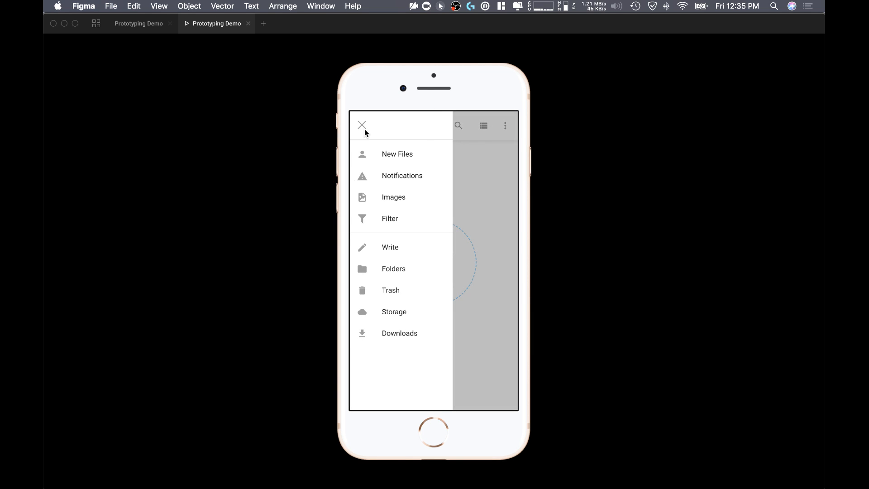
{"action": "left_click", "coordinate": [363, 127]}
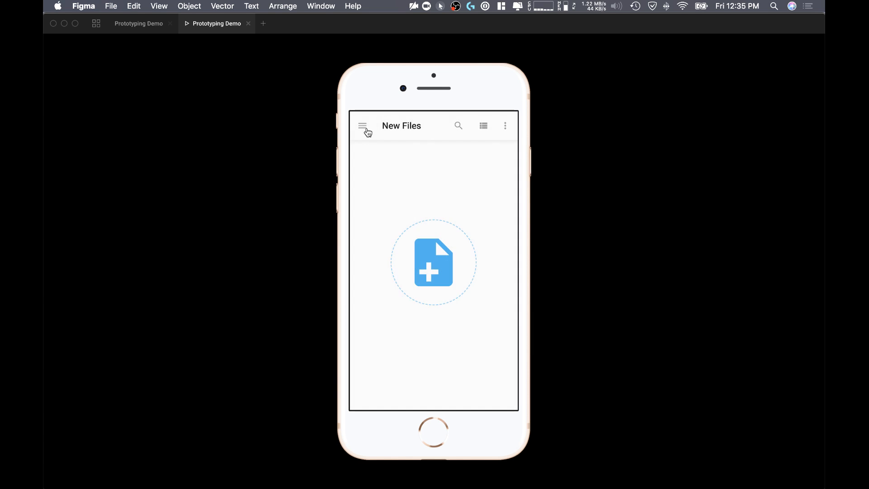
Step: Navigate through the menu to Images and on to Notifications, toggle the menu there, and return to the design file
{"action": "left_click", "coordinate": [362, 128]}
{"action": "left_click", "coordinate": [387, 192]}
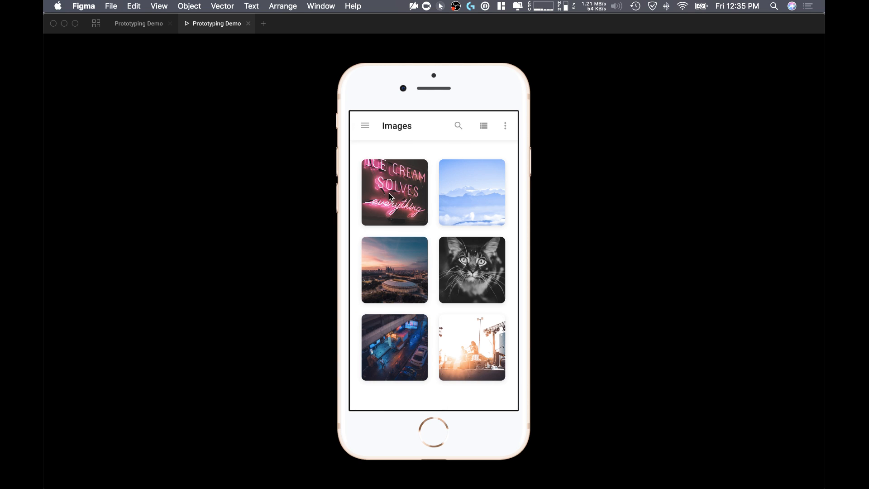
{"action": "left_click", "coordinate": [366, 130]}
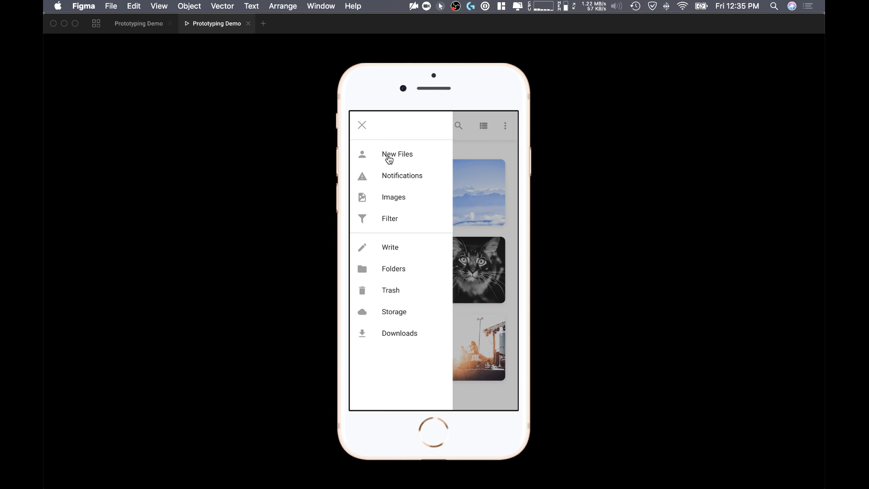
{"action": "left_click", "coordinate": [390, 176]}
{"action": "left_click", "coordinate": [367, 130]}
{"action": "left_click", "coordinate": [361, 129]}
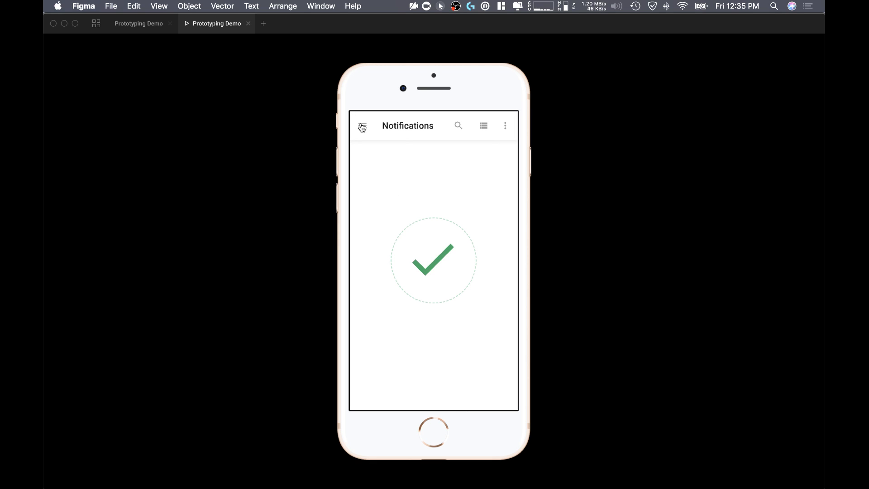
{"action": "left_click", "coordinate": [146, 25]}
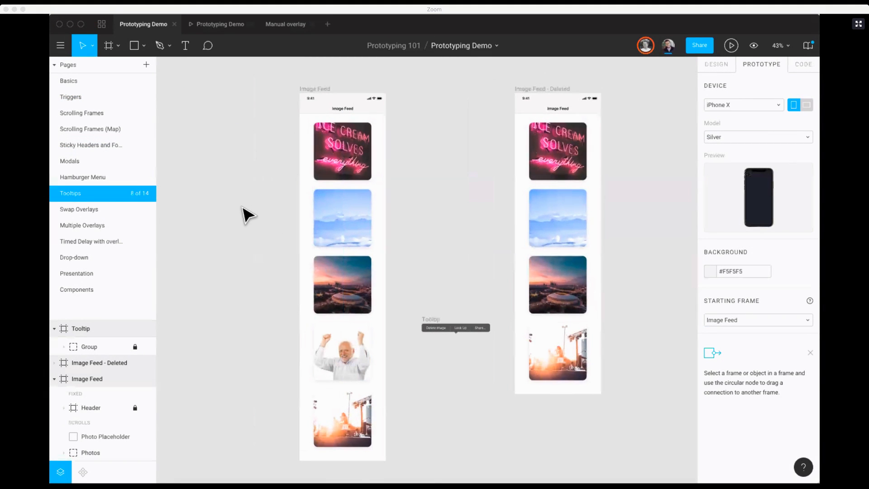
Step: Select the Photo Placeholder in Image Feed on the Tooltips page and examine it alongside the Tooltip and Image Feed - Deleted frames
{"action": "scroll", "coordinate": [348, 261], "scroll_direction": "right", "scroll_amount": 5}
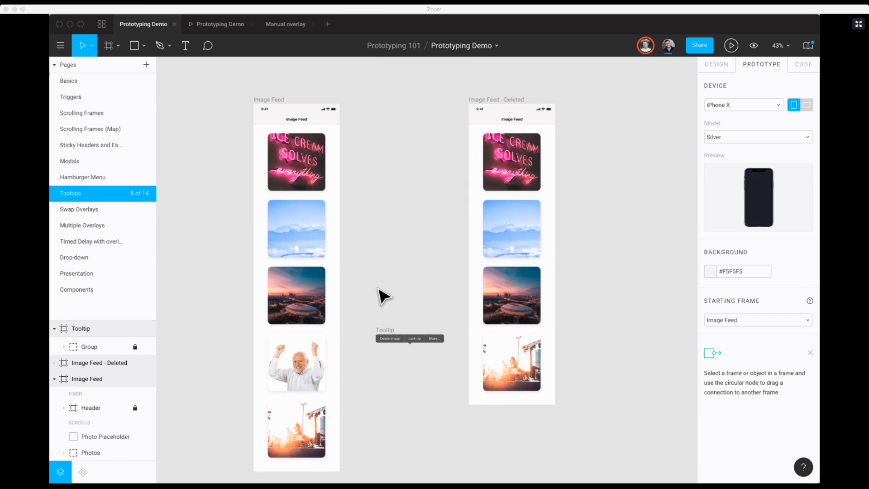
{"action": "scroll", "coordinate": [382, 238], "scroll_direction": "left", "scroll_amount": 1}
{"action": "scroll", "coordinate": [382, 238], "scroll_direction": "down", "scroll_amount": 1}
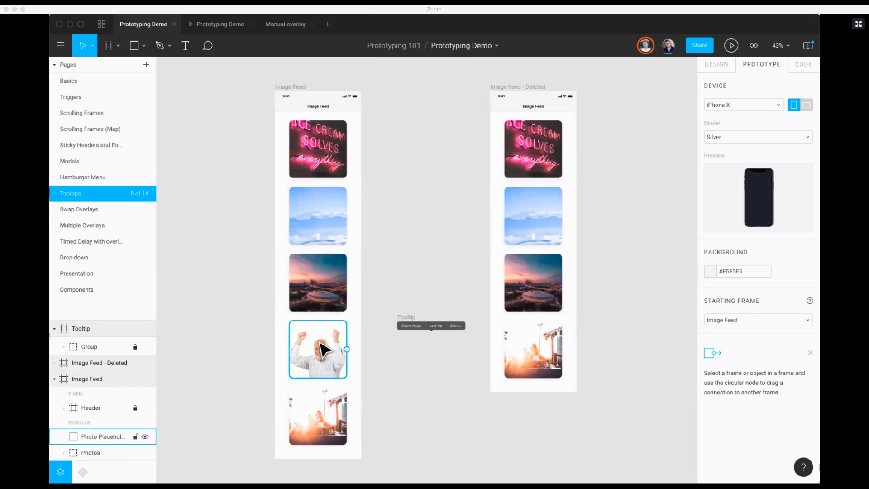
{"action": "left_click", "coordinate": [324, 348]}
{"action": "scroll", "coordinate": [248, 312], "scroll_direction": "down", "scroll_amount": 2}
{"action": "scroll", "coordinate": [248, 312], "scroll_direction": "left", "scroll_amount": 1}
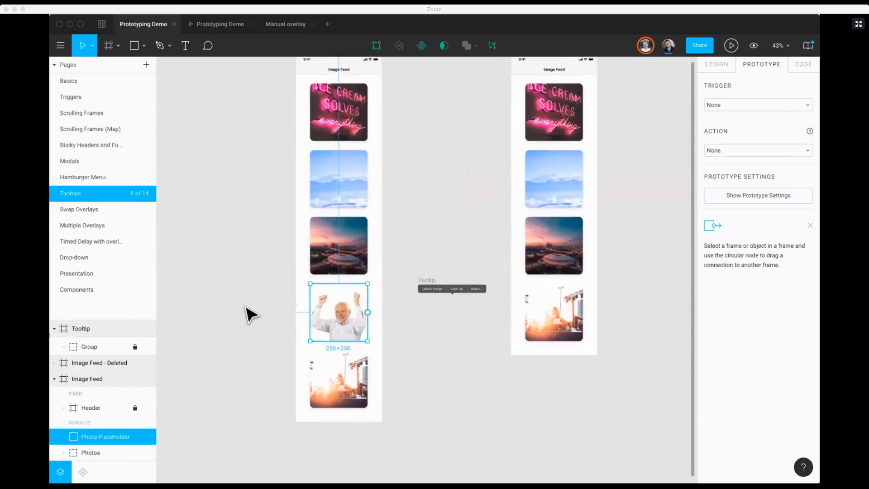
{"action": "key", "text": "shift+0"}
{"action": "scroll", "coordinate": [251, 311], "scroll_direction": "left", "scroll_amount": 2}
{"action": "scroll", "coordinate": [251, 311], "scroll_direction": "down", "scroll_amount": 1}
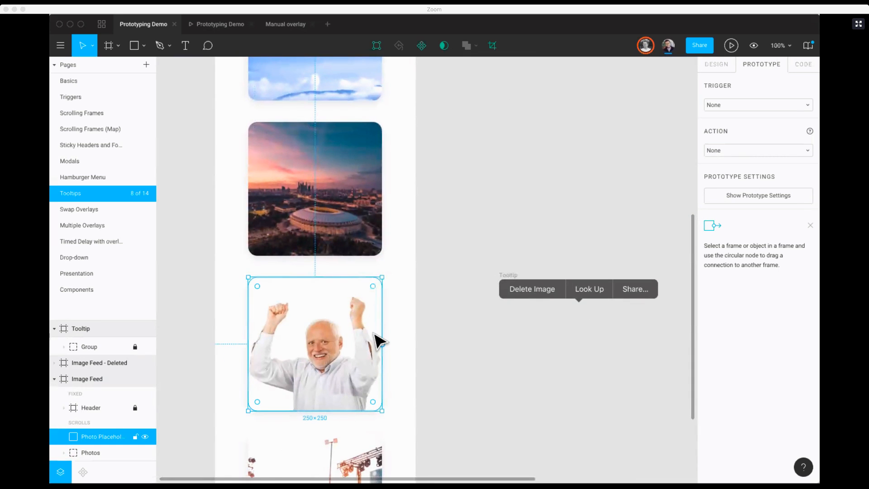
{"action": "key", "text": "minus"}
{"action": "scroll", "coordinate": [341, 331], "scroll_direction": "right", "scroll_amount": 1}
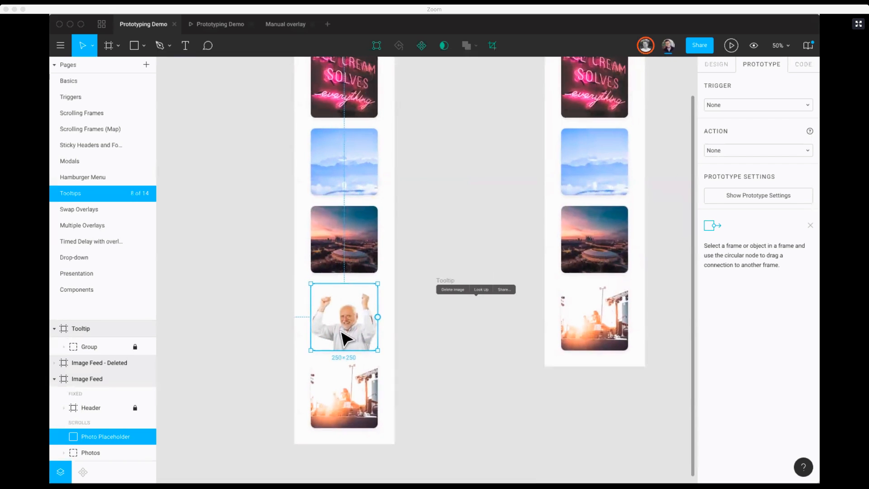
{"action": "scroll", "coordinate": [556, 262], "scroll_direction": "up", "scroll_amount": 3}
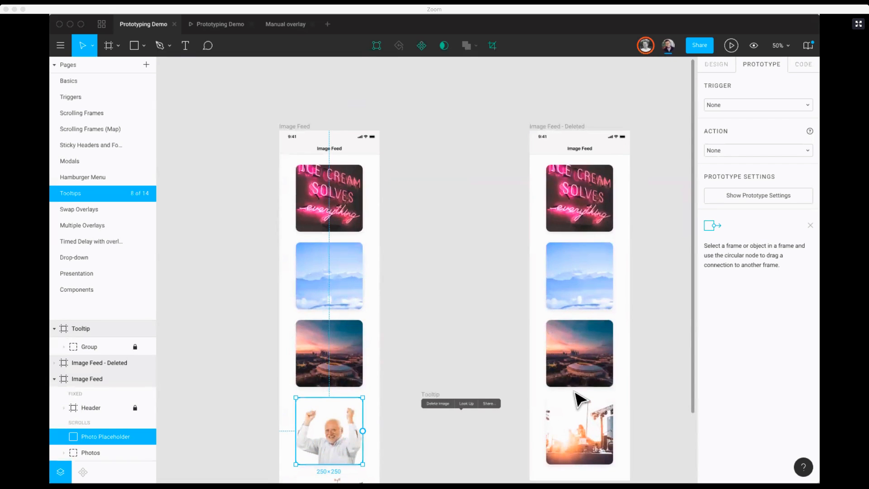
{"action": "scroll", "coordinate": [576, 403], "scroll_direction": "down", "scroll_amount": 3}
{"action": "scroll", "coordinate": [344, 236], "scroll_direction": "up", "scroll_amount": 2}
{"action": "scroll", "coordinate": [344, 235], "scroll_direction": "right", "scroll_amount": 1}
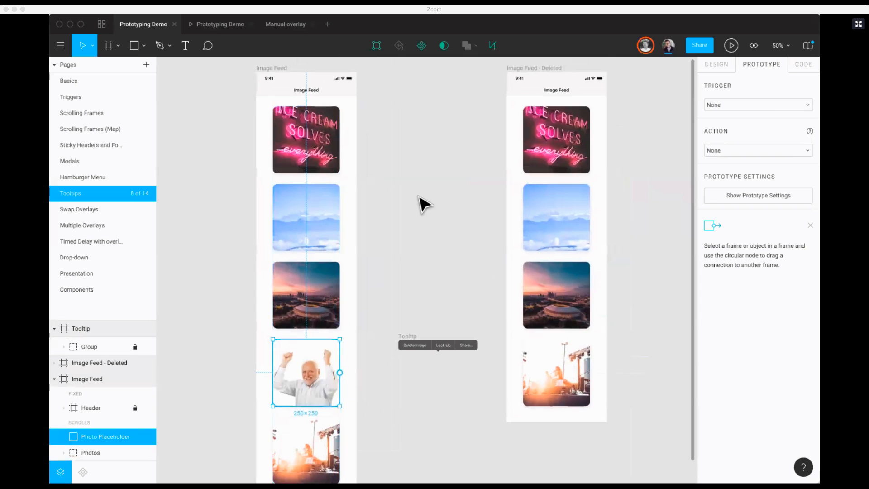
Step: Connect the Photo Placeholder in Image Feed to the Tooltip frame as an overlay triggered On Tap
{"action": "scroll", "coordinate": [344, 298], "scroll_direction": "down", "scroll_amount": 3}
{"action": "scroll", "coordinate": [344, 298], "scroll_direction": "left", "scroll_amount": 1}
{"action": "left_click_drag", "start_coordinate": [351, 296], "coordinate": [433, 259]}
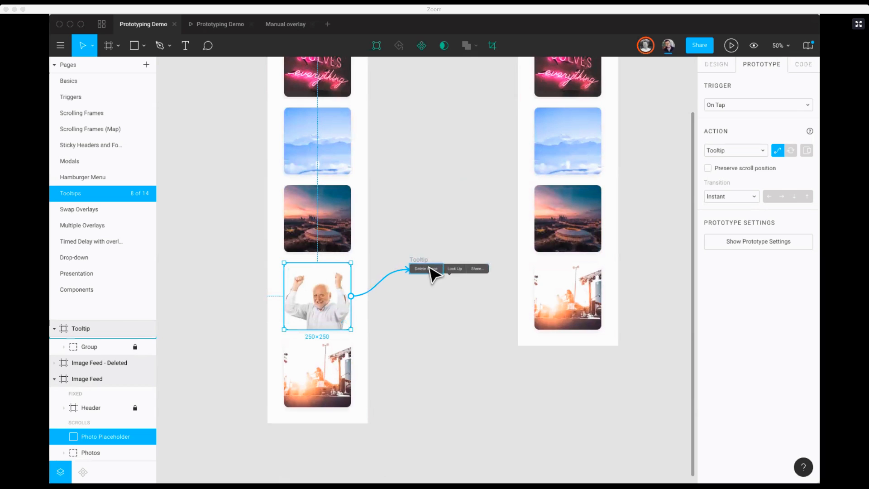
{"action": "left_click", "coordinate": [806, 150]}
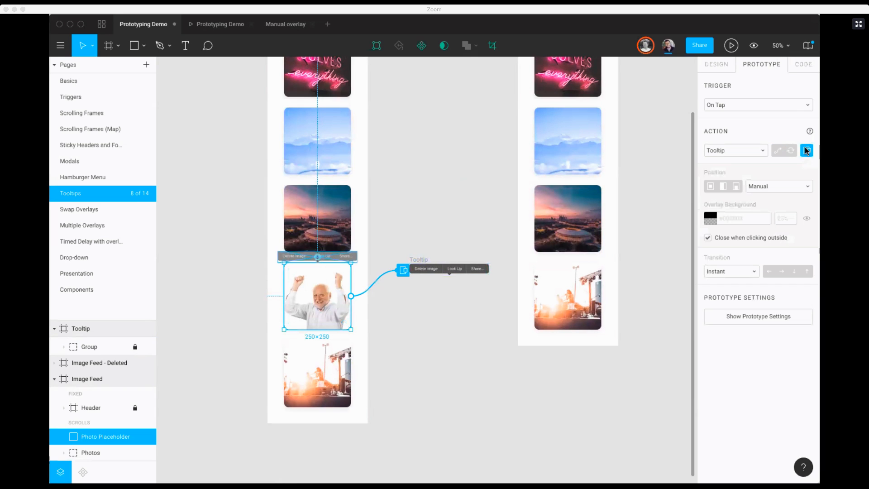
Step: Try the Centered position for the tooltip overlay, and restore Manual with the tooltip just above the photo
{"action": "left_click", "coordinate": [781, 185]}
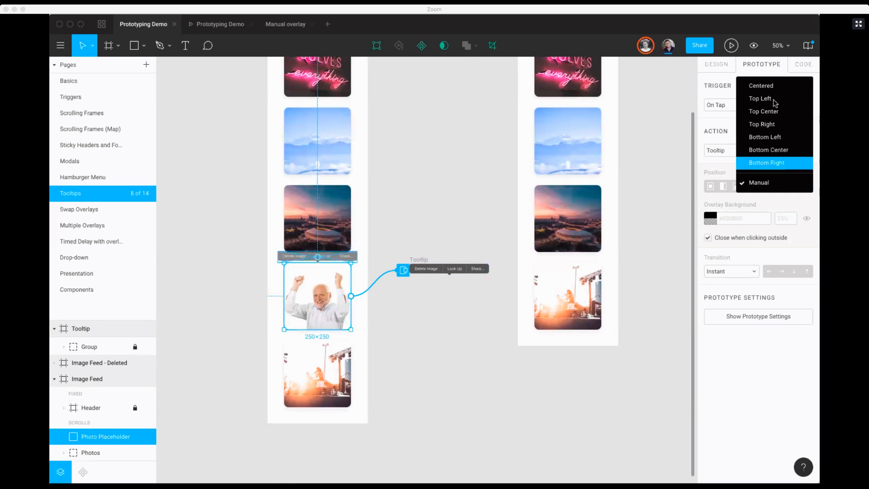
{"action": "left_click", "coordinate": [761, 84]}
{"action": "left_click", "coordinate": [767, 187]}
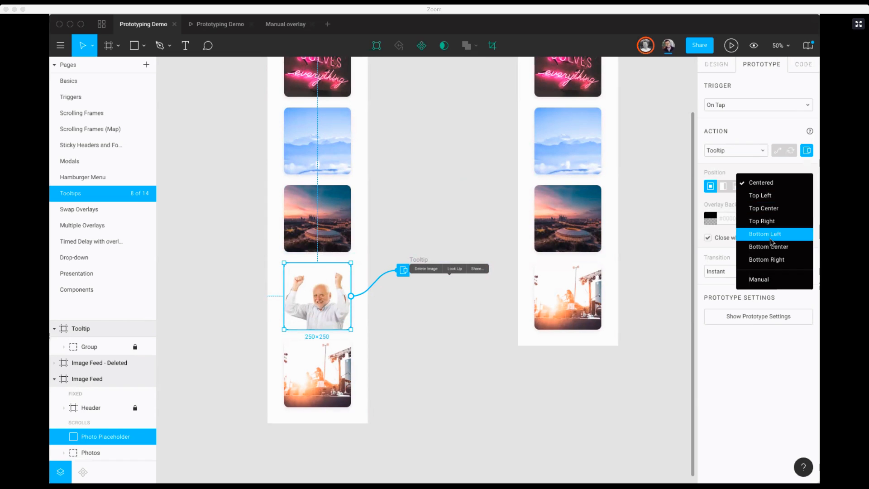
{"action": "left_click", "coordinate": [762, 281]}
{"action": "mouse_move", "coordinate": [345, 256]}
{"action": "left_mouse_down"}
{"action": "mouse_move", "coordinate": [355, 296]}
{"action": "mouse_move", "coordinate": [363, 287]}
{"action": "mouse_move", "coordinate": [338, 340]}
{"action": "mouse_move", "coordinate": [374, 305]}
{"action": "mouse_move", "coordinate": [357, 326]}
{"action": "mouse_move", "coordinate": [341, 319]}
{"action": "mouse_move", "coordinate": [343, 257]}
{"action": "left_mouse_up"}
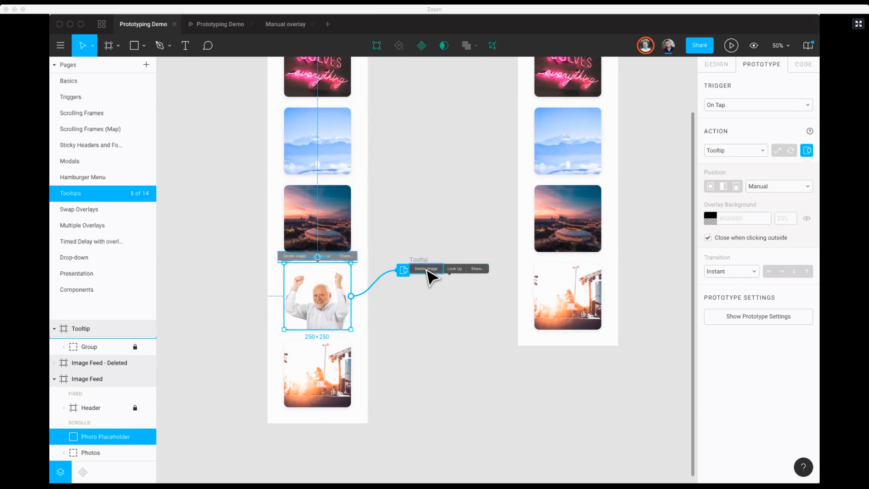
Step: Link the tooltip's Delete Image item to Image Feed - Deleted with On Tap, an Instant transition and scroll position preserved
{"action": "left_click", "coordinate": [434, 270]}
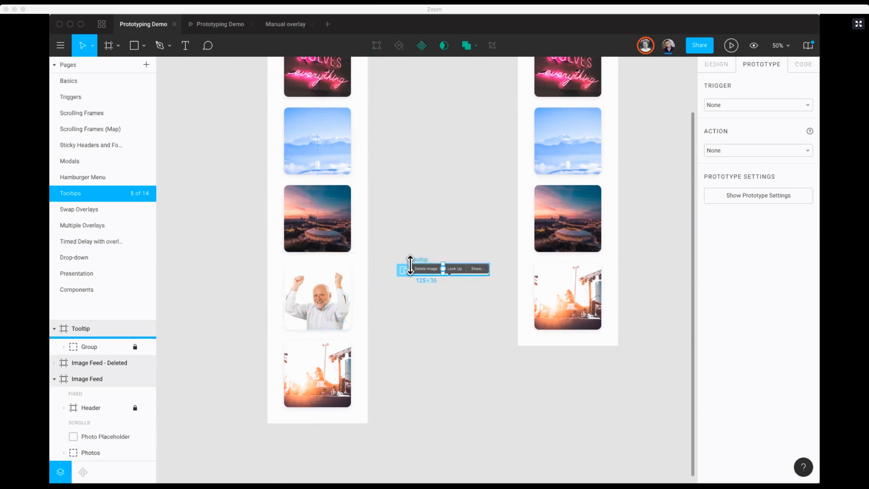
{"action": "scroll", "coordinate": [423, 272], "scroll_direction": "up", "scroll_amount": 5}
{"action": "scroll", "coordinate": [423, 271], "scroll_direction": "right", "scroll_amount": 3}
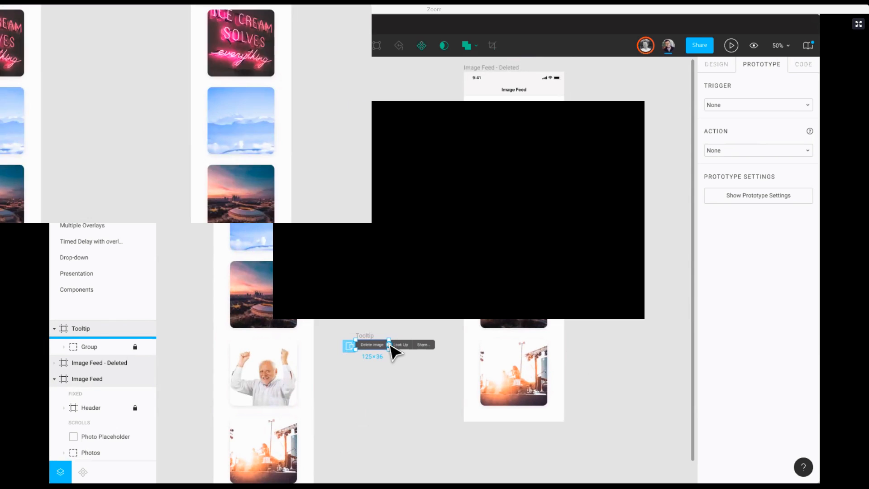
{"action": "left_click_drag", "start_coordinate": [389, 345], "coordinate": [484, 256]}
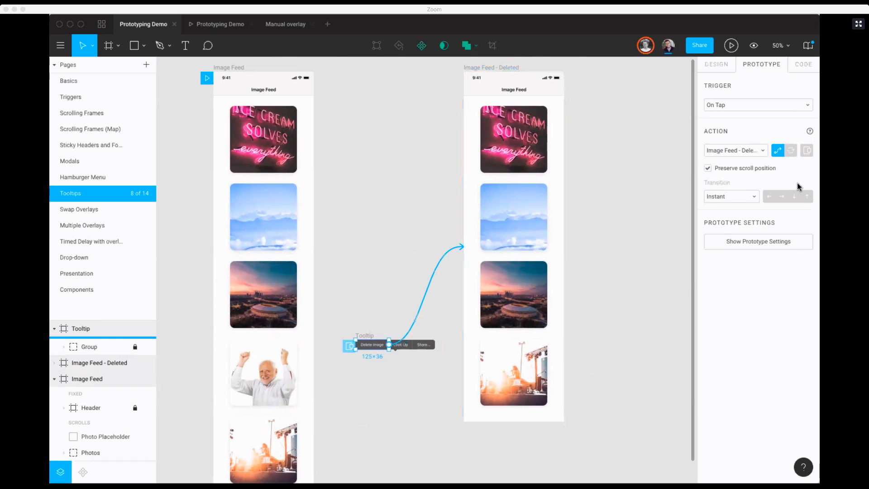
{"action": "scroll", "coordinate": [520, 262], "scroll_direction": "down", "scroll_amount": 2}
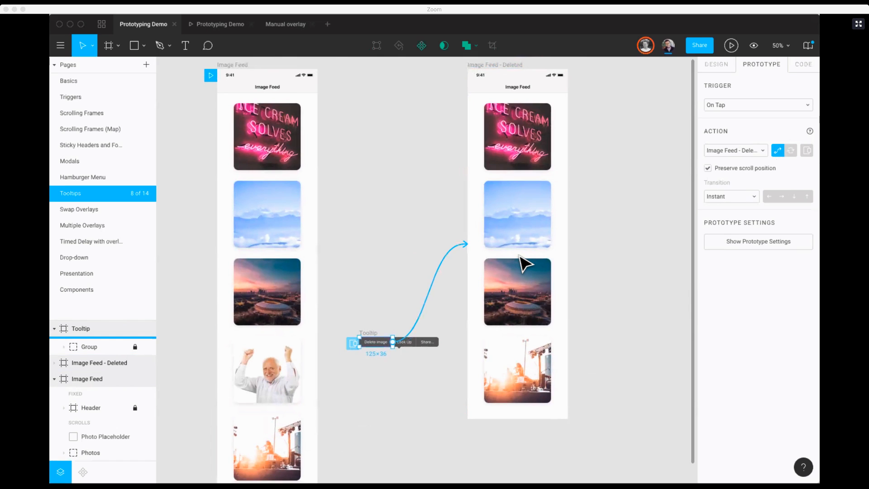
{"action": "scroll", "coordinate": [632, 226], "scroll_direction": "up", "scroll_amount": 2}
{"action": "scroll", "coordinate": [632, 226], "scroll_direction": "up", "scroll_amount": 1}
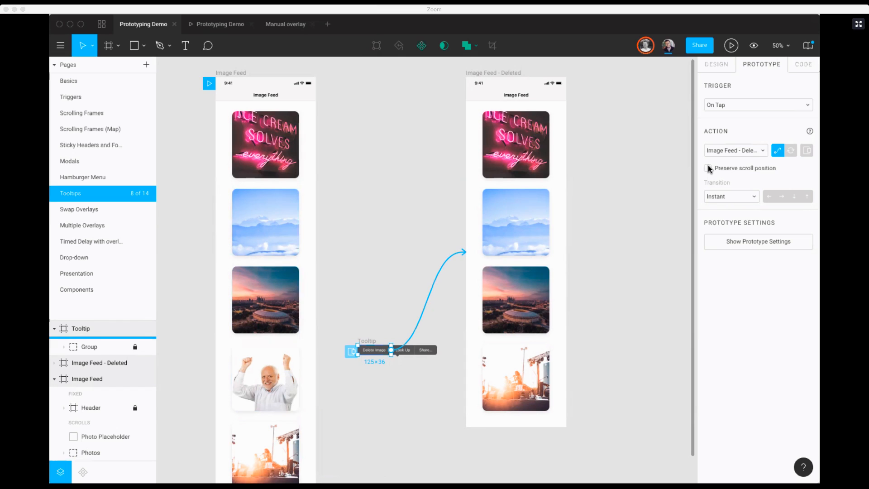
{"action": "left_click", "coordinate": [707, 167]}
Step: Present the prototype, bring up the tooltip on the man's photo, and scroll the feed with the tooltip open
{"action": "left_click", "coordinate": [730, 46]}
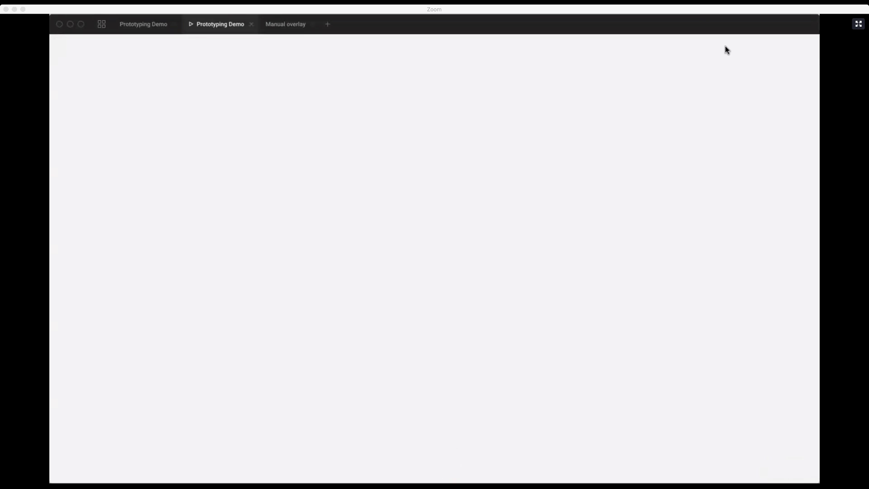
{"action": "scroll", "coordinate": [429, 211], "scroll_direction": "down", "scroll_amount": 10}
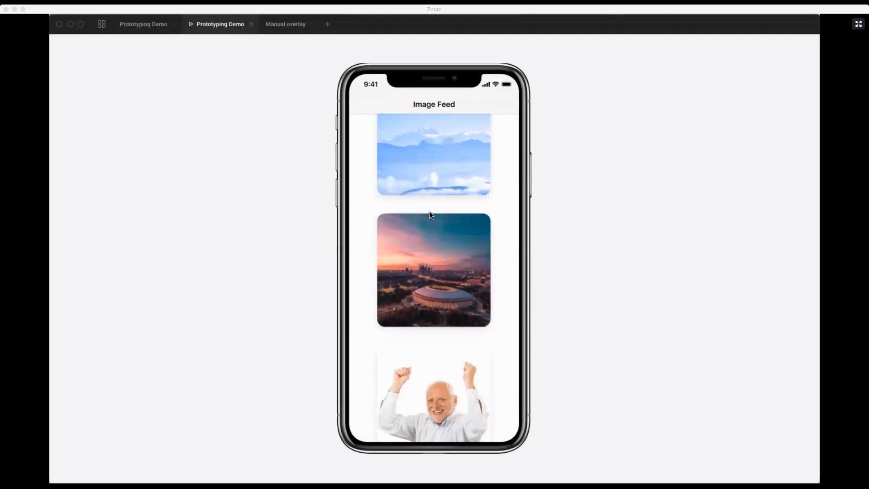
{"action": "left_click", "coordinate": [430, 247]}
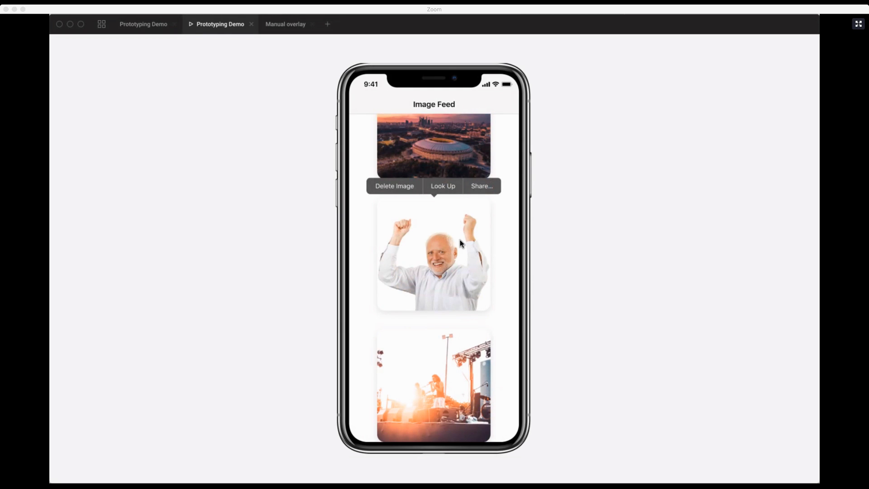
{"action": "scroll", "coordinate": [452, 240], "scroll_direction": "up", "scroll_amount": 2}
{"action": "scroll", "coordinate": [453, 239], "scroll_direction": "down", "scroll_amount": 2}
{"action": "scroll", "coordinate": [452, 239], "scroll_direction": "up", "scroll_amount": 1}
{"action": "scroll", "coordinate": [452, 240], "scroll_direction": "up", "scroll_amount": 3}
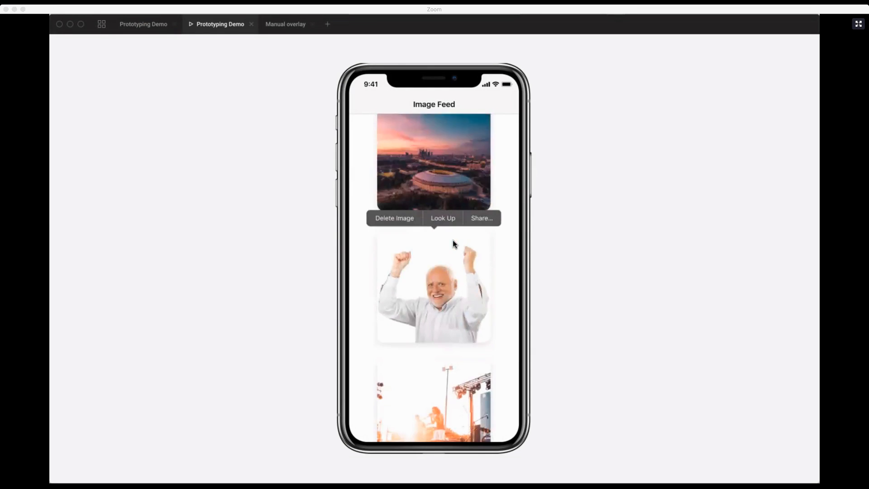
{"action": "scroll", "coordinate": [453, 243], "scroll_direction": "down", "scroll_amount": 3}
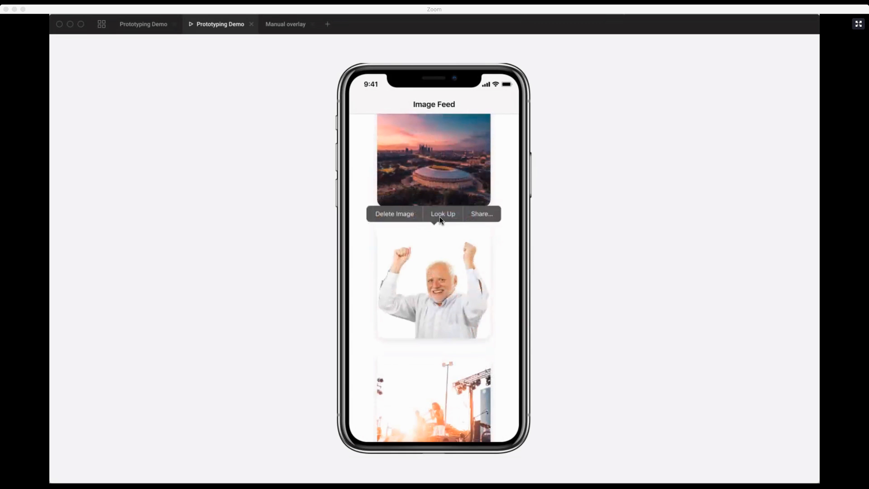
Step: Test Delete Image in the tooltip, look through the resulting feed, and return to the design file
{"action": "left_click", "coordinate": [397, 214]}
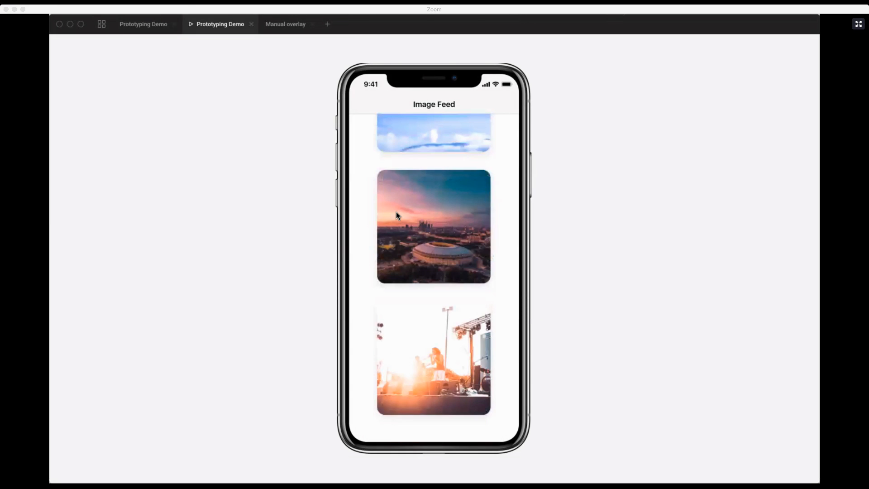
{"action": "scroll", "coordinate": [436, 254], "scroll_direction": "up", "scroll_amount": 3}
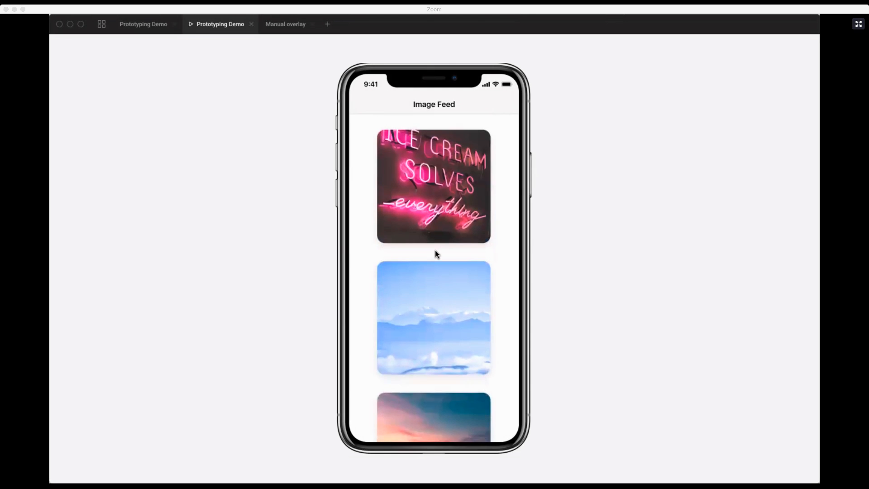
{"action": "scroll", "coordinate": [435, 250], "scroll_direction": "down", "scroll_amount": 5}
{"action": "scroll", "coordinate": [435, 249], "scroll_direction": "up", "scroll_amount": 5}
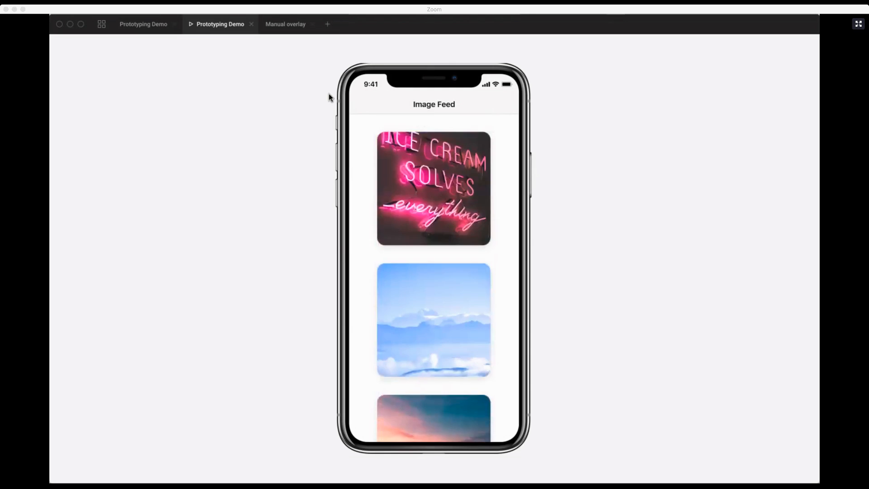
{"action": "left_click", "coordinate": [151, 24]}
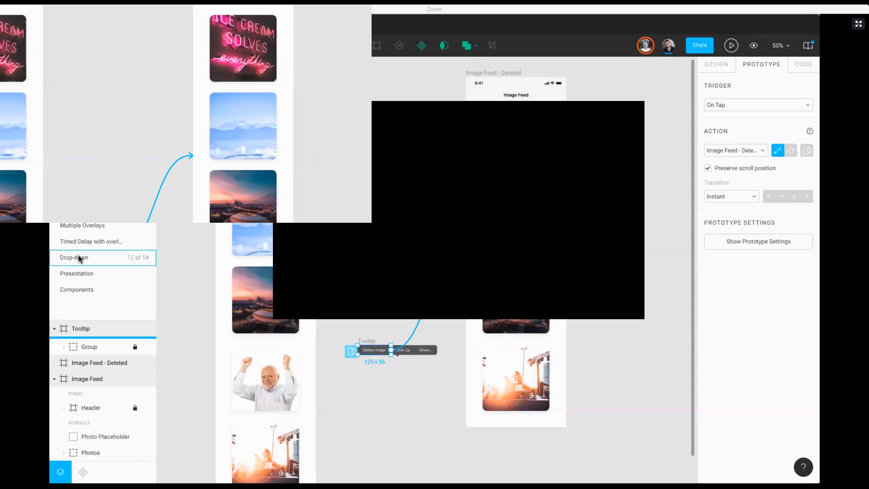
Step: Move the Drop-down page directly below Tooltips, and link its Drop down menu frame to mobile-menu as an On Click overlay
{"action": "left_click_drag", "start_coordinate": [78, 259], "coordinate": [77, 209]}
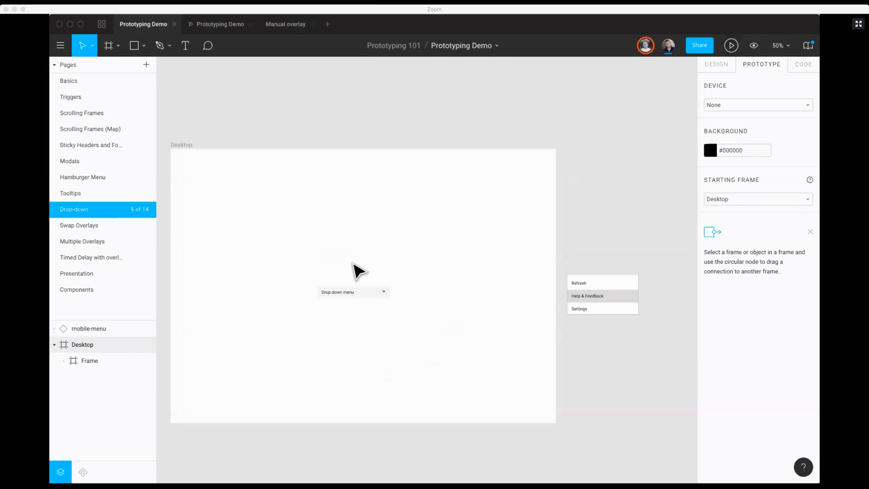
{"action": "left_click", "coordinate": [360, 291]}
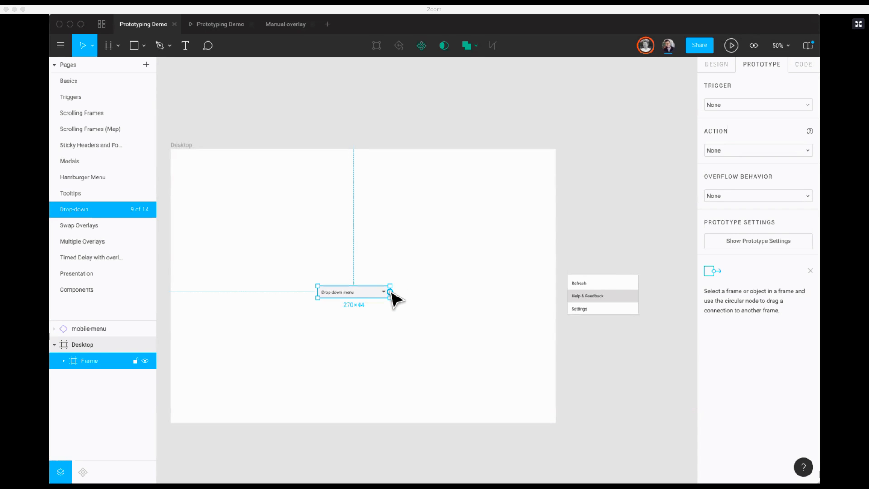
{"action": "left_click_drag", "start_coordinate": [390, 292], "coordinate": [602, 295]}
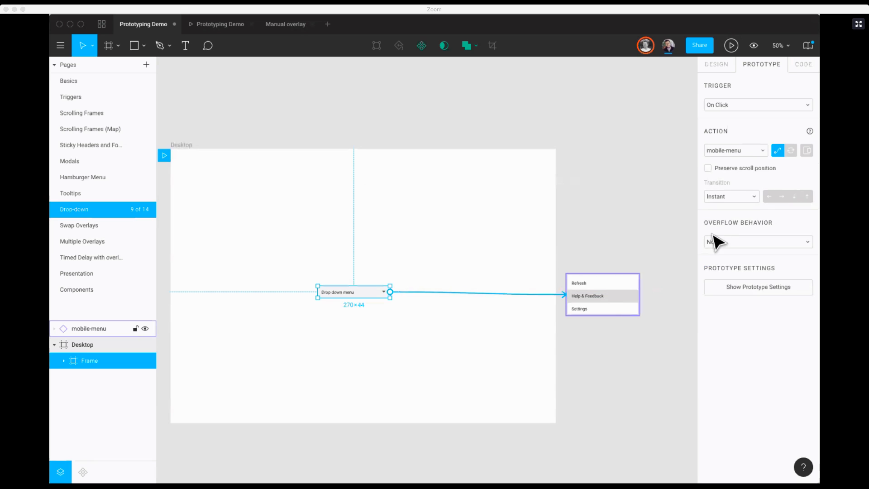
{"action": "left_click", "coordinate": [806, 150]}
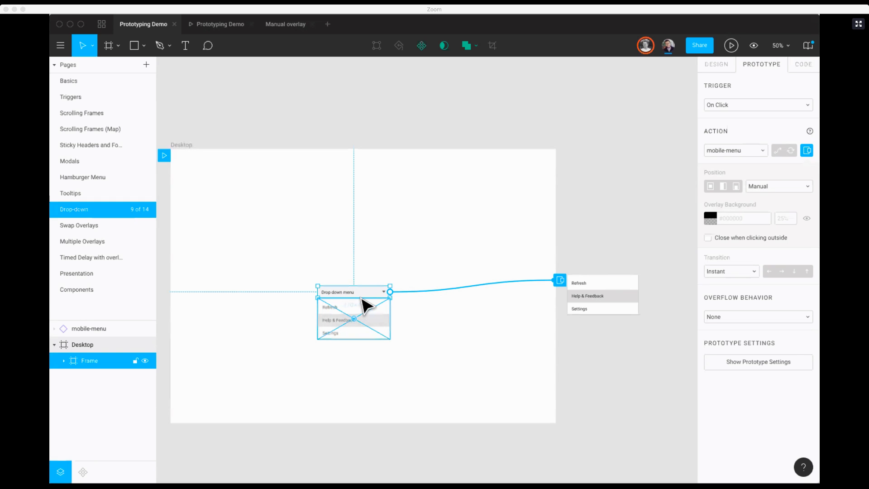
Step: Give the drop-down overlay a Dissolve transition with Ease Out at 300ms, and make it close when clicking outside
{"action": "left_click", "coordinate": [740, 270]}
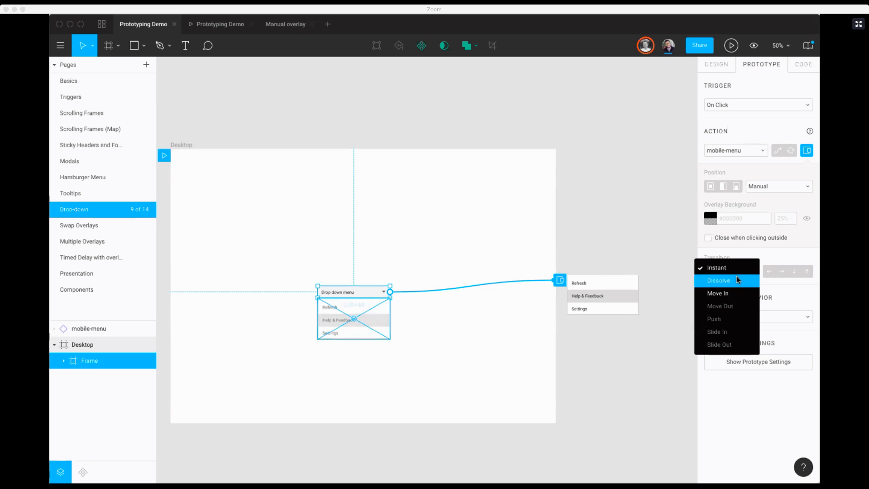
{"action": "left_click", "coordinate": [742, 277]}
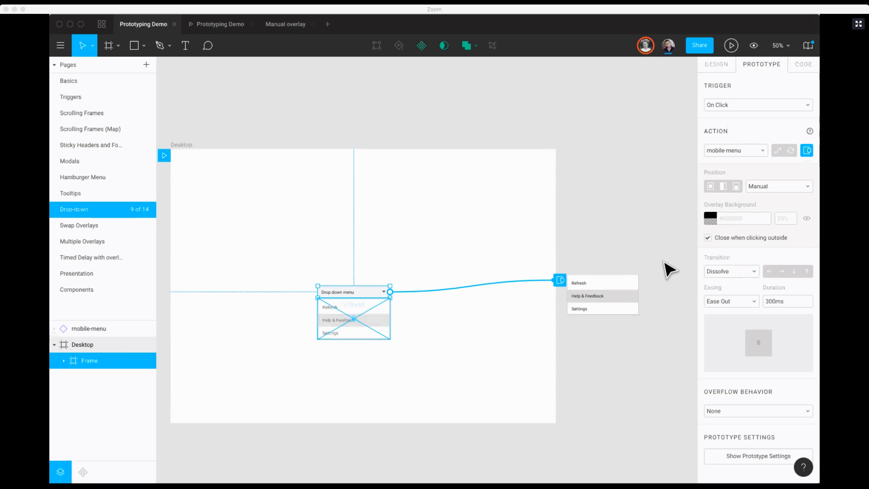
{"action": "left_click", "coordinate": [502, 220]}
Step: Present the Desktop frame, test opening the drop-down menu and closing it from outside, and return to the design file
{"action": "left_click", "coordinate": [730, 45]}
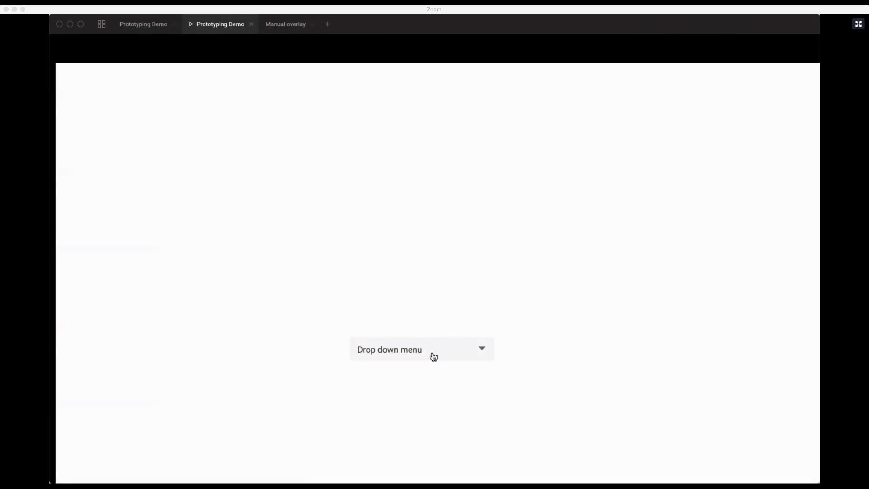
{"action": "left_click", "coordinate": [440, 352]}
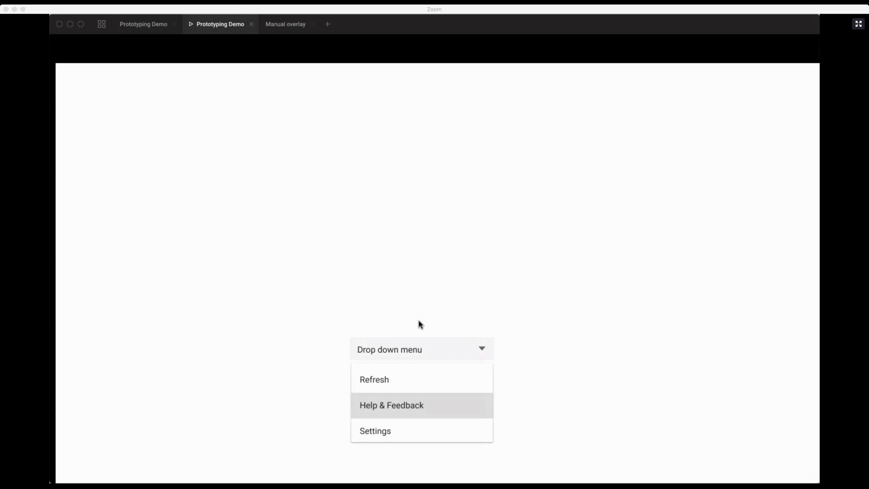
{"action": "left_click", "coordinate": [370, 306]}
{"action": "left_click", "coordinate": [397, 342]}
{"action": "left_click", "coordinate": [388, 341]}
{"action": "left_click", "coordinate": [389, 349]}
{"action": "left_click", "coordinate": [365, 311]}
{"action": "left_click", "coordinate": [142, 25]}
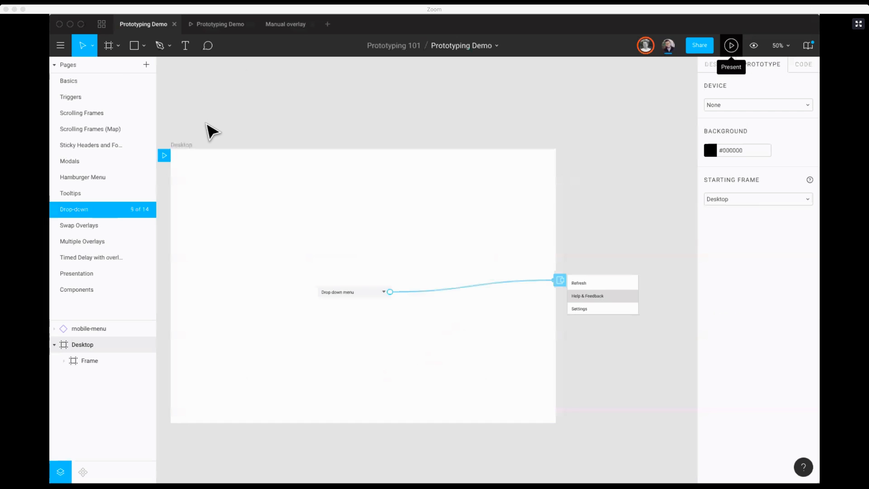
Step: Open the Swap Overlays page and link the Share Photos button to the Action Sheet - AD Off frame
{"action": "left_click", "coordinate": [82, 226]}
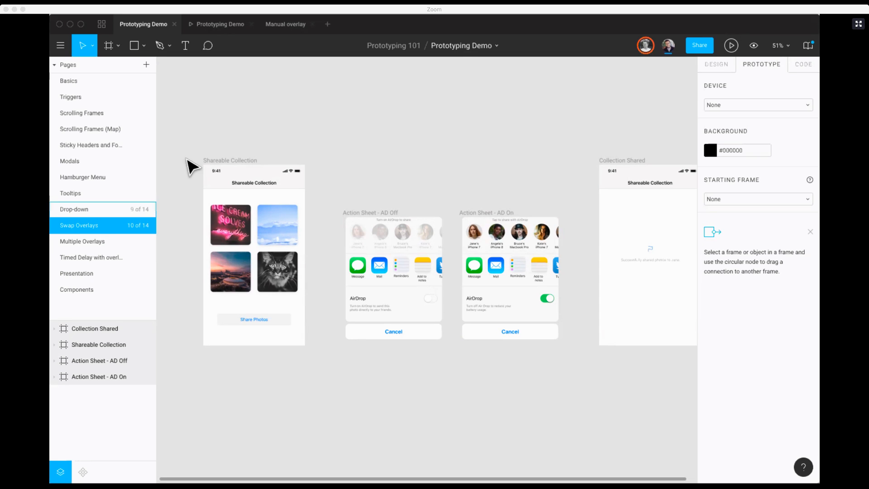
{"action": "key", "text": "z"}
{"action": "mouse_move", "coordinate": [183, 135]}
{"action": "left_mouse_down"}
{"action": "mouse_move", "coordinate": [640, 384]}
{"action": "mouse_move", "coordinate": [702, 386]}
{"action": "mouse_move", "coordinate": [643, 388]}
{"action": "left_mouse_up"}
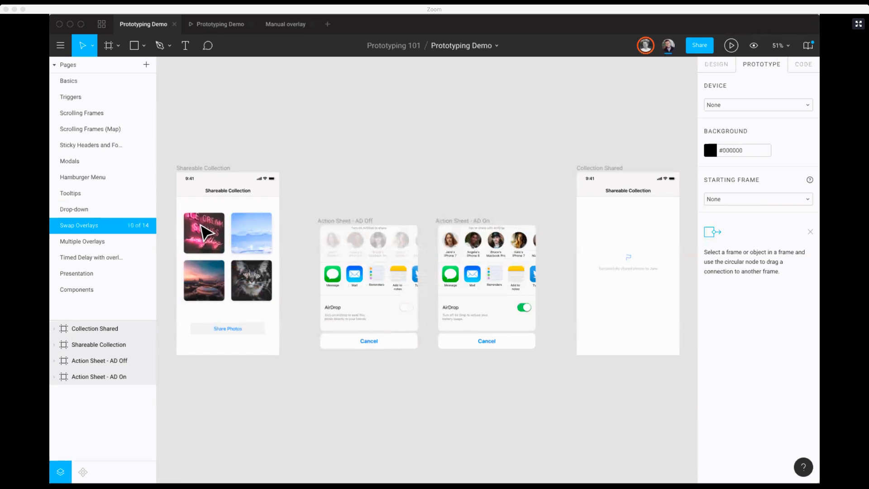
{"action": "left_click", "coordinate": [222, 330]}
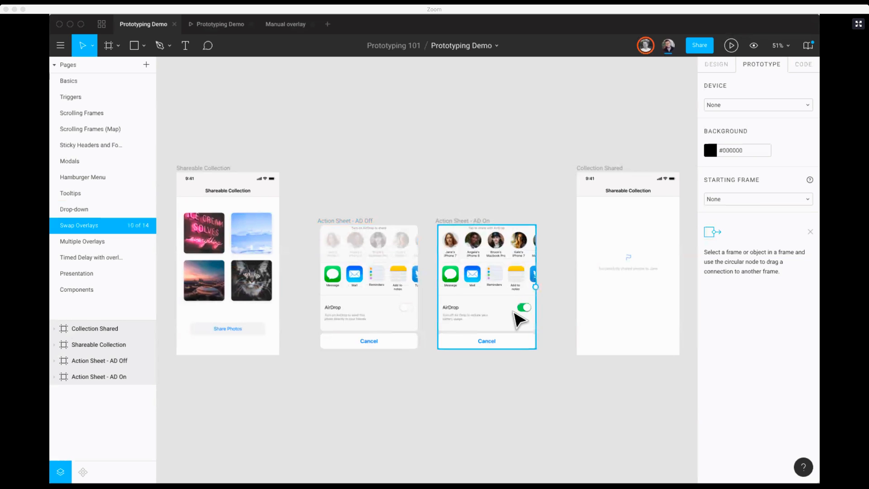
{"action": "left_click", "coordinate": [261, 332]}
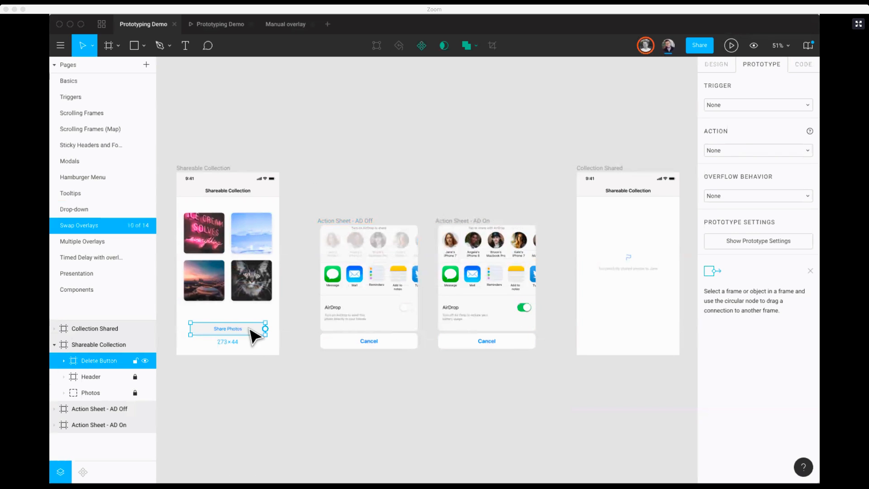
{"action": "left_click_drag", "start_coordinate": [265, 328], "coordinate": [337, 315]}
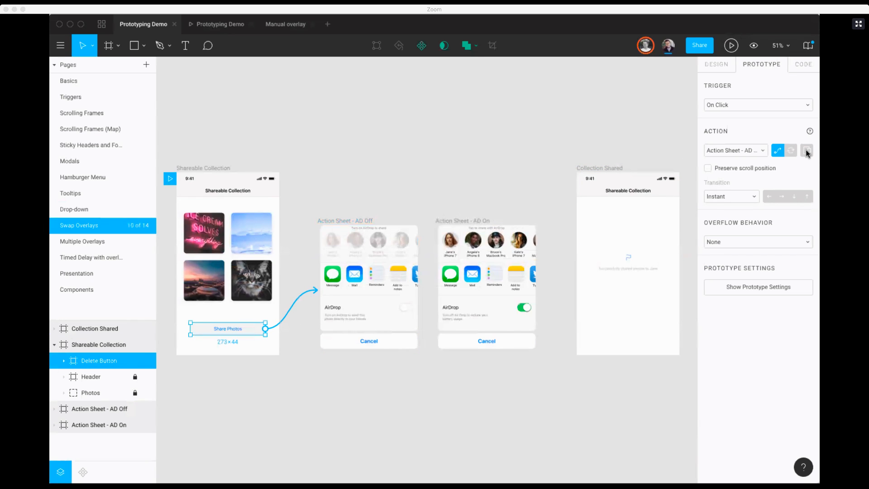
Step: Make the Share Photos link open as an overlay positioned Bottom Center with a #000000 background at 25%
{"action": "left_click", "coordinate": [805, 151]}
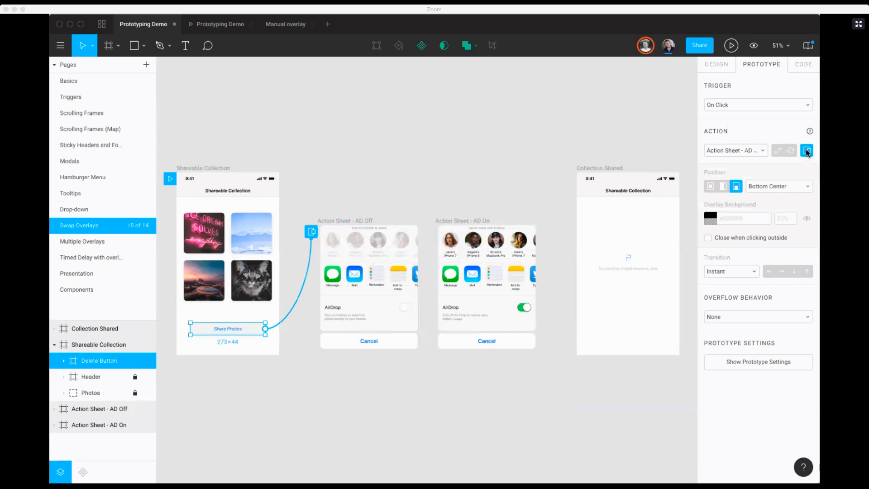
{"action": "left_click", "coordinate": [766, 189]}
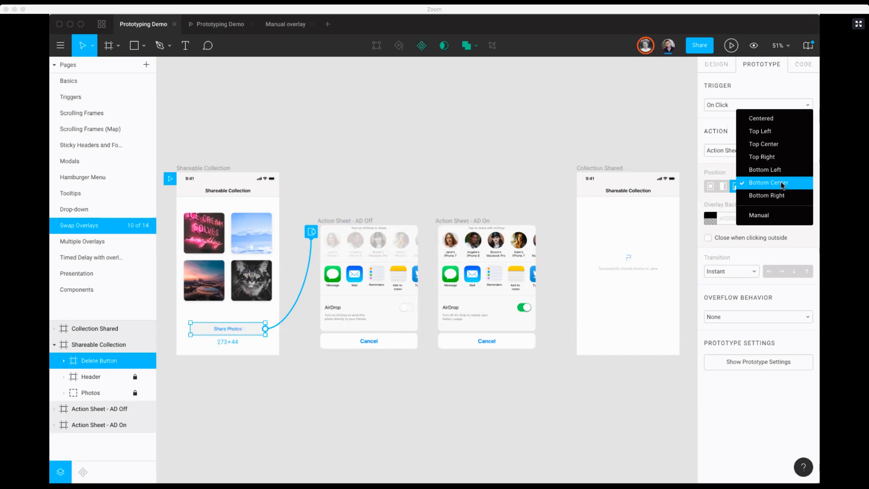
{"action": "left_click", "coordinate": [782, 184]}
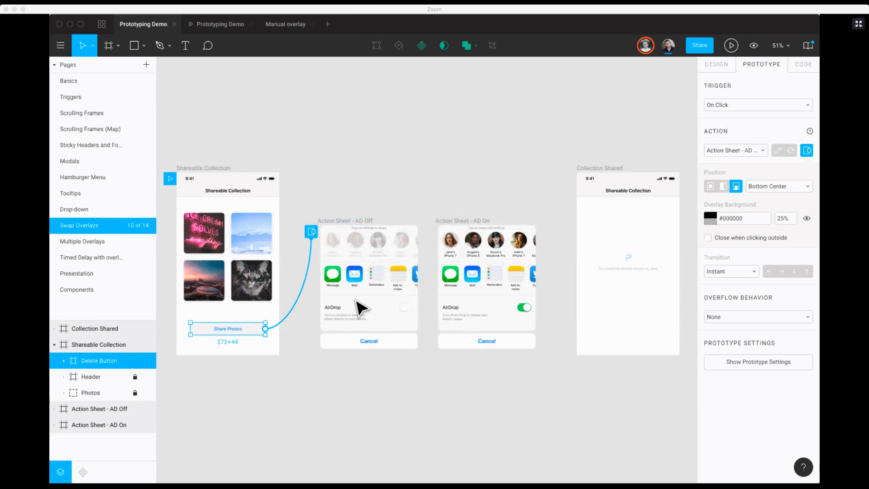
Step: Link the AD Off sheet's AirDrop toggle to Action Sheet - AD On as an overlay swap, and link AD On's first contact to Collection Shared
{"action": "left_click", "coordinate": [406, 308]}
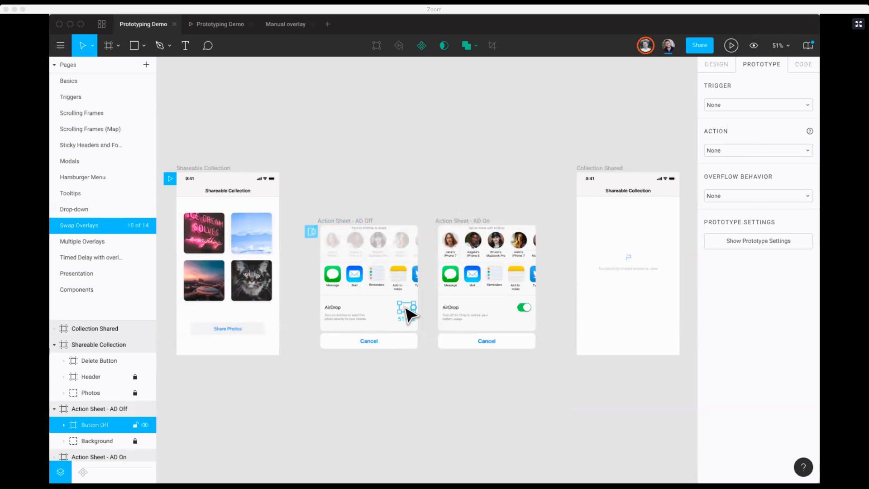
{"action": "left_click_drag", "start_coordinate": [416, 309], "coordinate": [460, 309]}
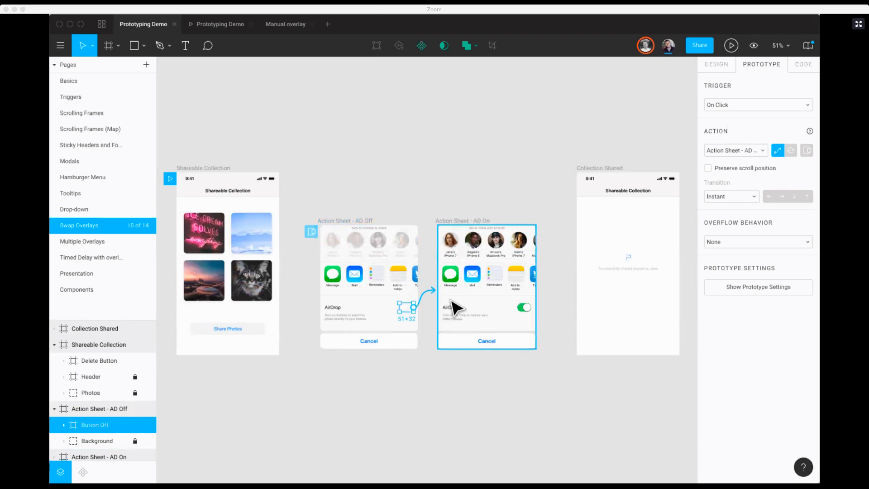
{"action": "left_click", "coordinate": [789, 152]}
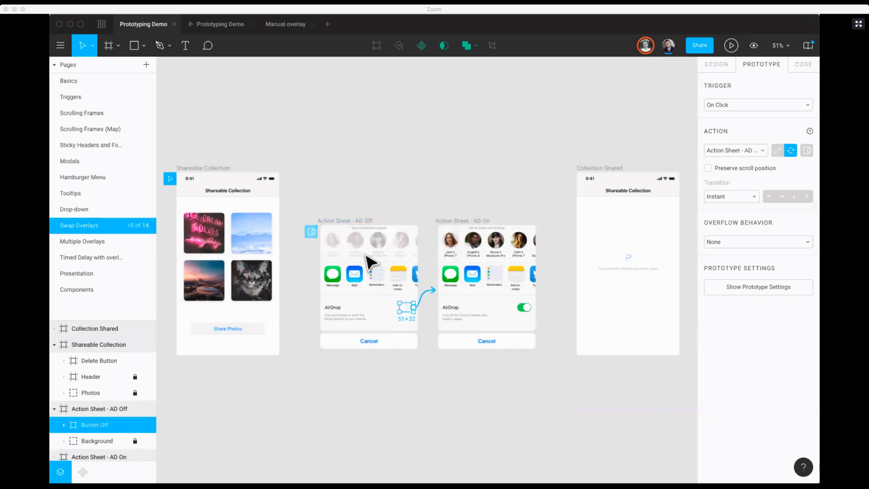
{"action": "left_click", "coordinate": [453, 240]}
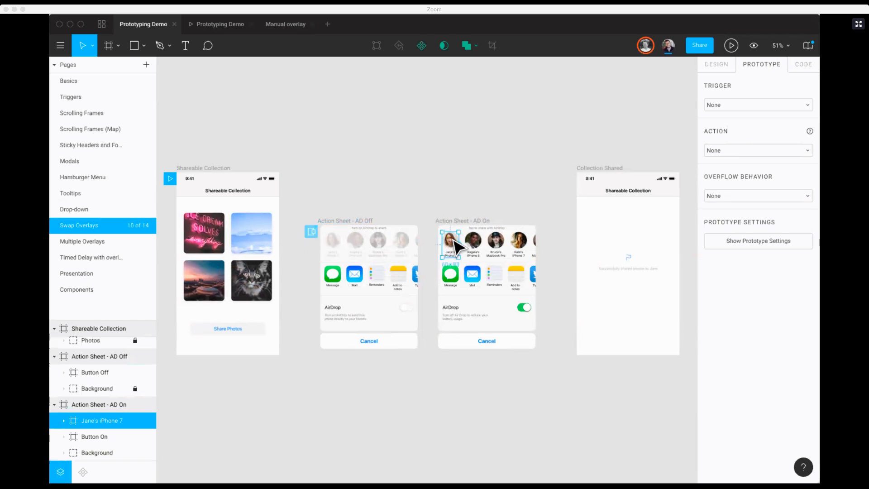
{"action": "left_click_drag", "start_coordinate": [458, 245], "coordinate": [593, 230]}
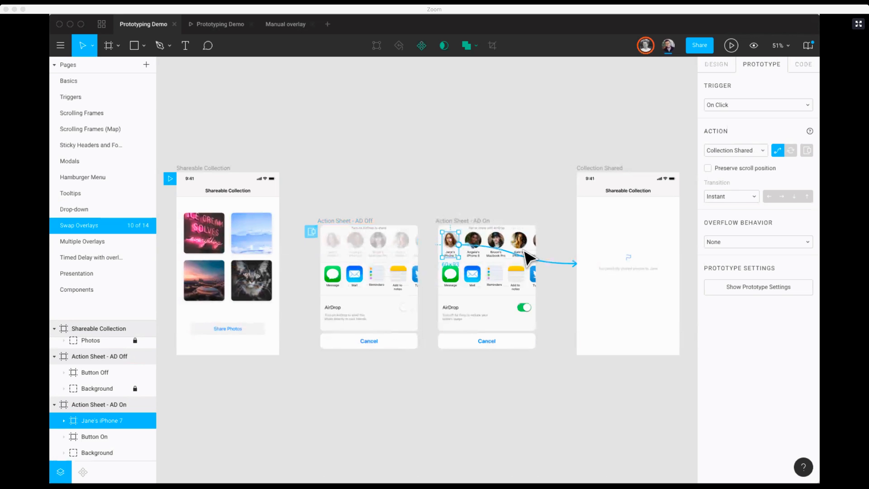
Step: Give the AirDrop toggle's overlay swap a Dissolve transition
{"action": "left_click", "coordinate": [341, 228]}
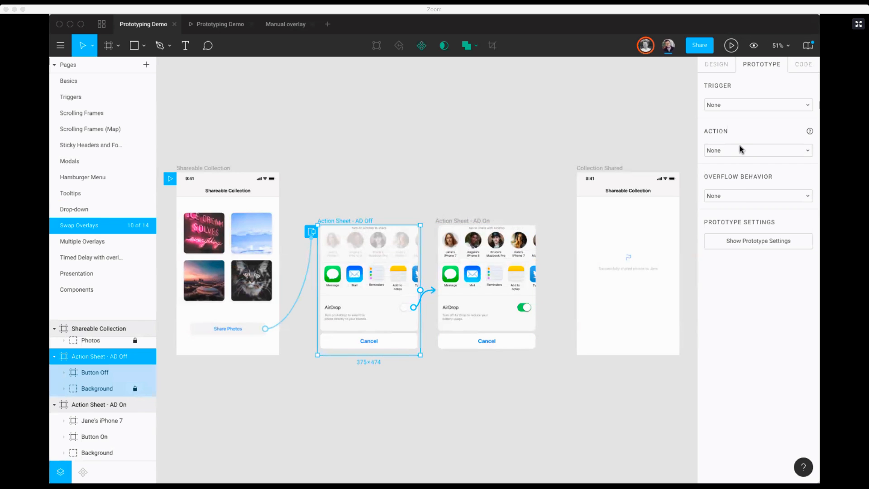
{"action": "left_click", "coordinate": [430, 304]}
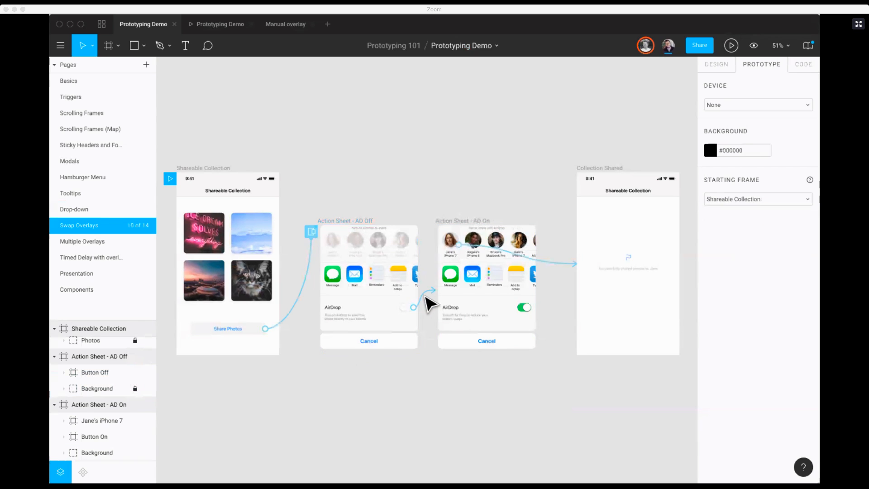
{"action": "left_click", "coordinate": [407, 307]}
{"action": "left_click", "coordinate": [744, 197]}
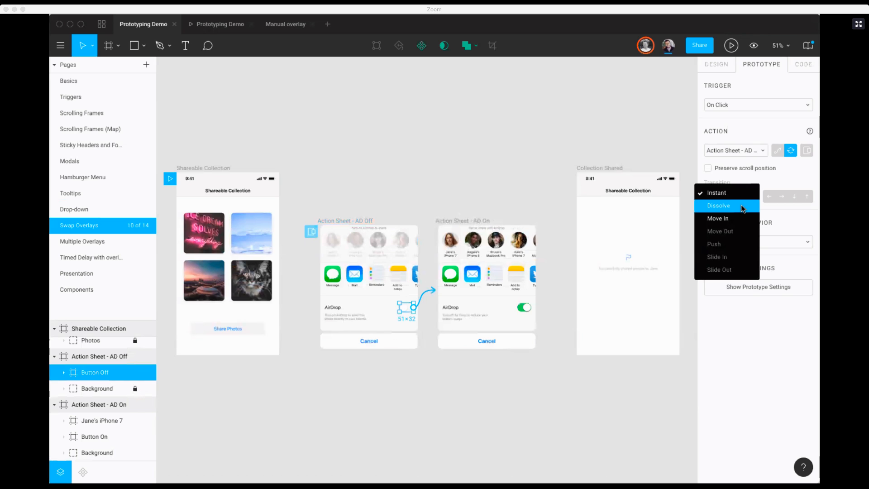
{"action": "left_click", "coordinate": [724, 207]}
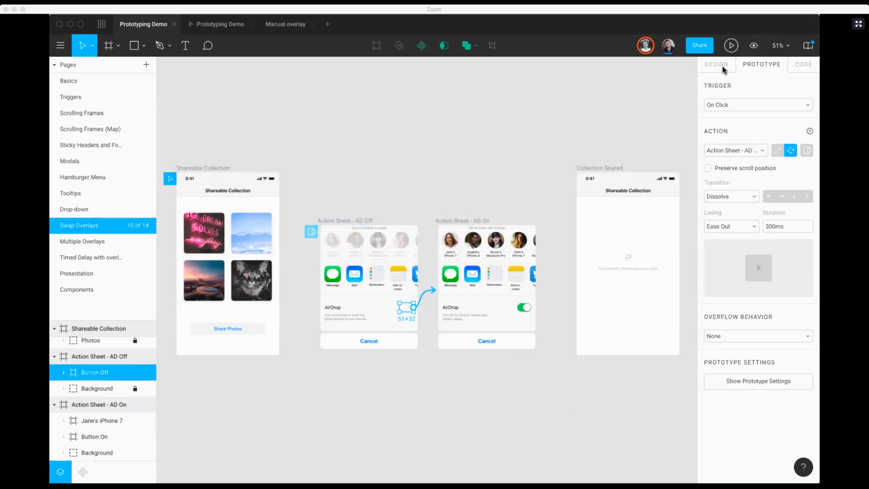
Step: Set the prototype's device to iPhone 8 in the prototype settings
{"action": "left_click", "coordinate": [266, 175]}
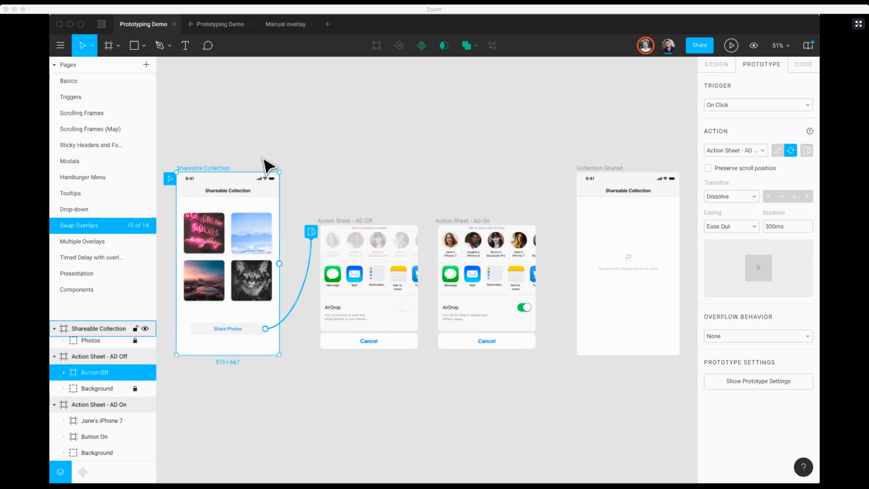
{"action": "left_click", "coordinate": [752, 242]}
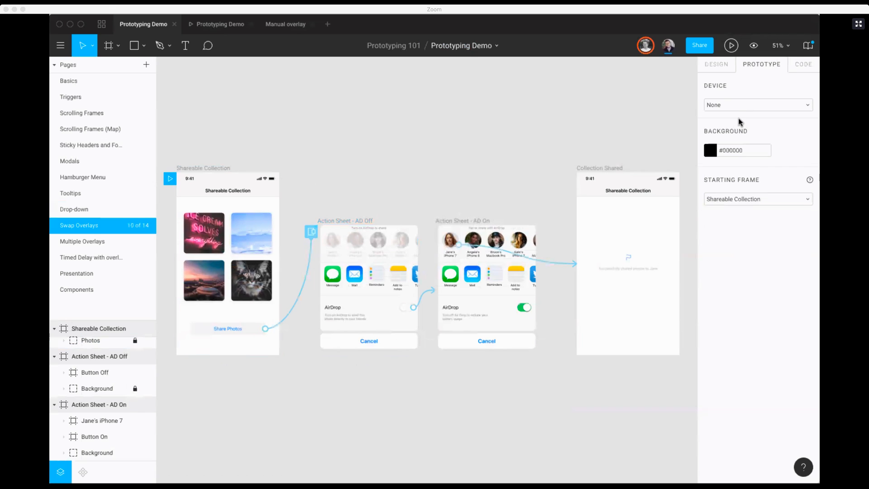
{"action": "left_click", "coordinate": [730, 114]}
{"action": "left_click", "coordinate": [706, 146]}
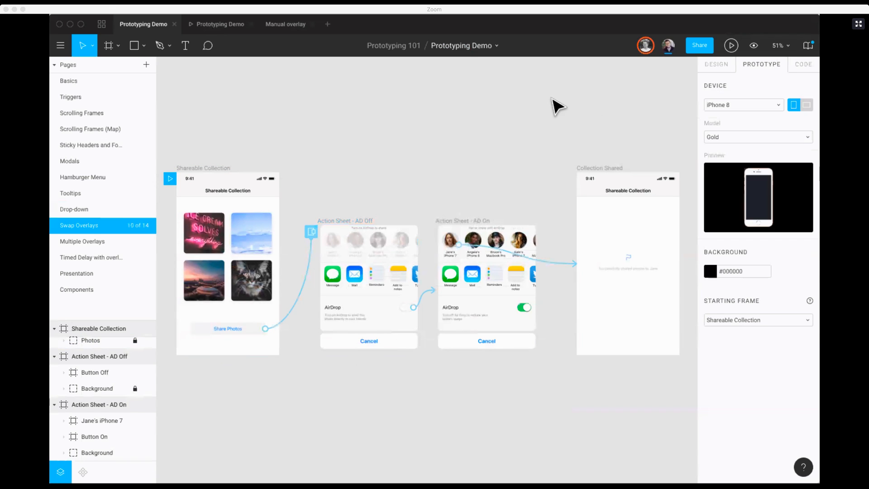
Step: Present the prototype, test Share Photos, turning AirDrop on and sharing with the first contact, and return to the design file
{"action": "left_click", "coordinate": [730, 46]}
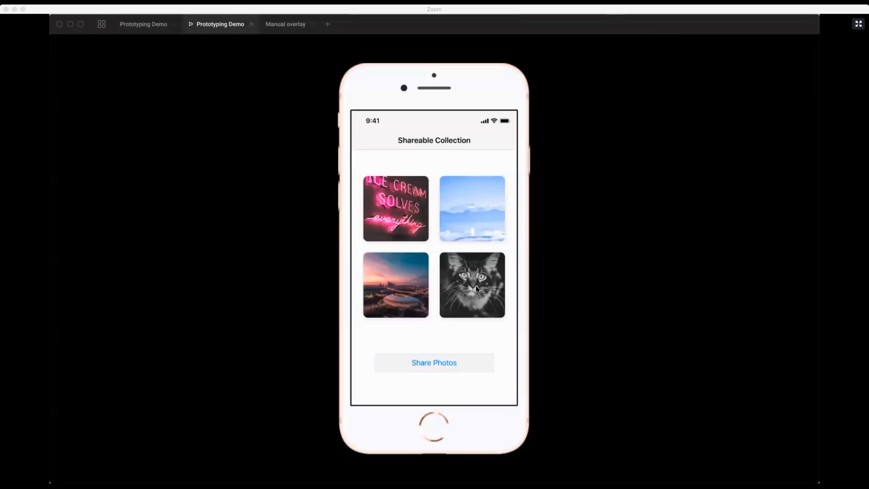
{"action": "left_click", "coordinate": [446, 364]}
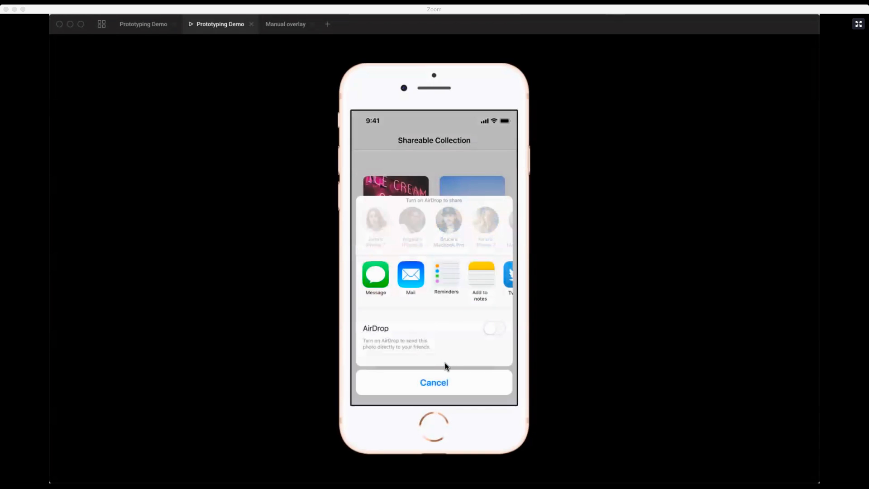
{"action": "left_click", "coordinate": [493, 329]}
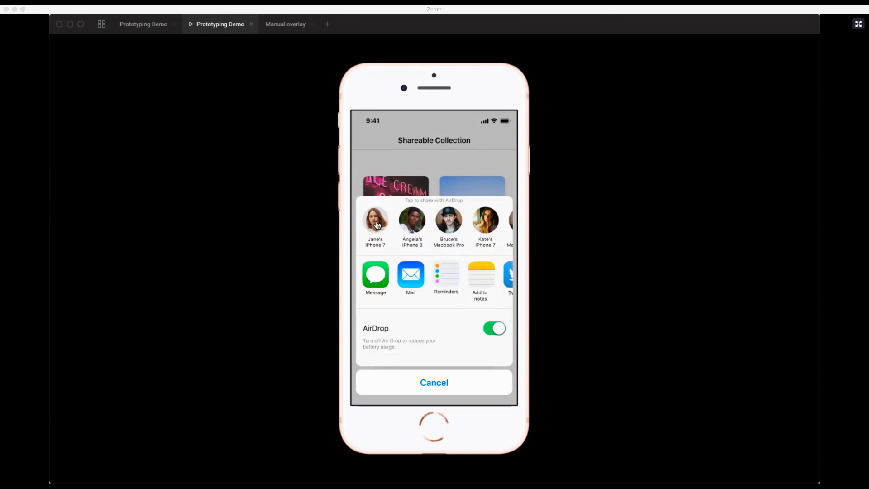
{"action": "left_click", "coordinate": [375, 224]}
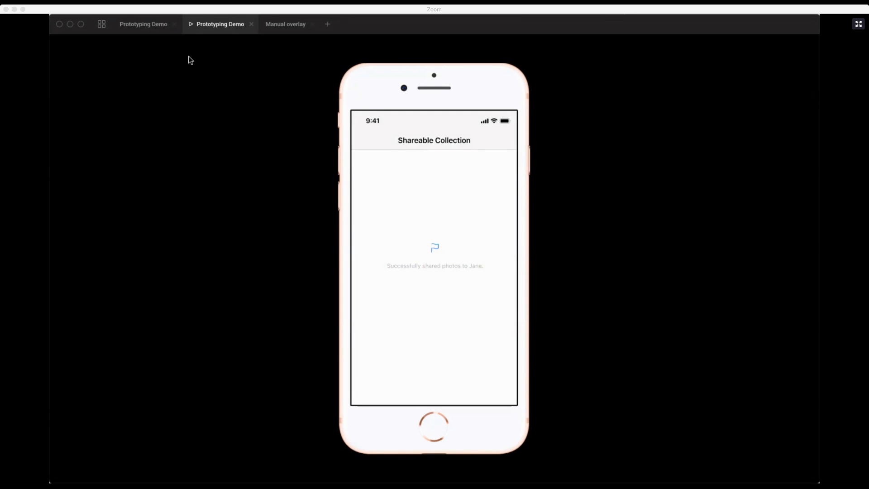
{"action": "left_click", "coordinate": [144, 25]}
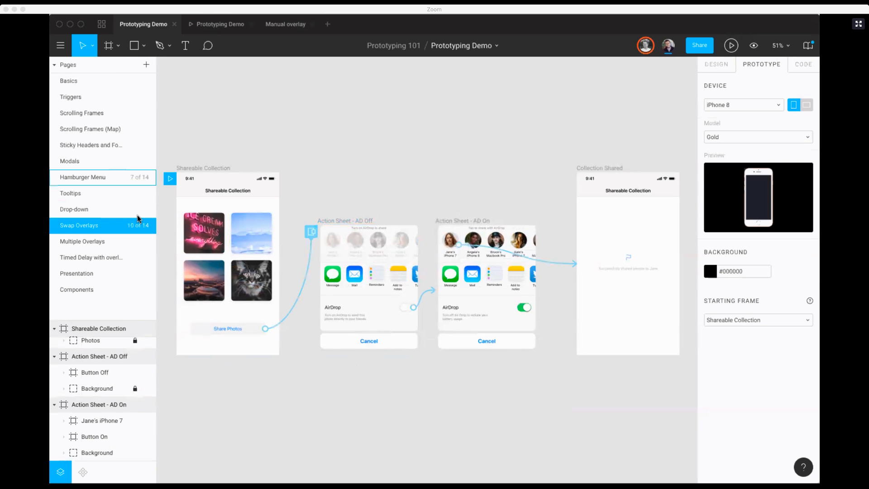
Step: Open the Multiple Overlays page and link the Buy Prints button to the Action Sheet - Buying frame
{"action": "left_click", "coordinate": [107, 244]}
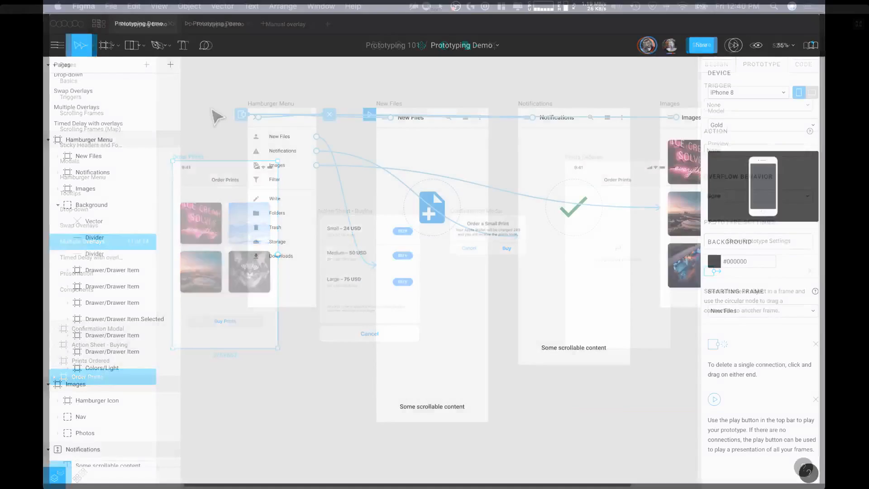
{"action": "scroll", "coordinate": [113, 107], "scroll_direction": "up", "scroll_amount": 1}
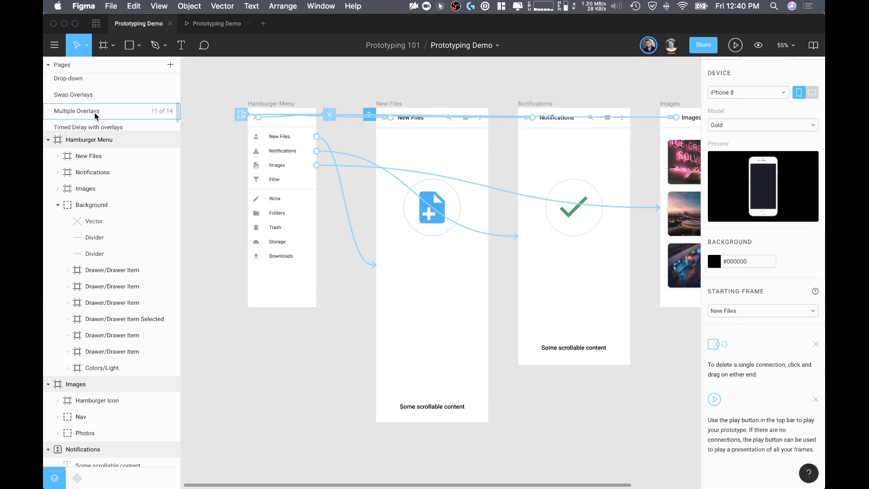
{"action": "left_click", "coordinate": [96, 116]}
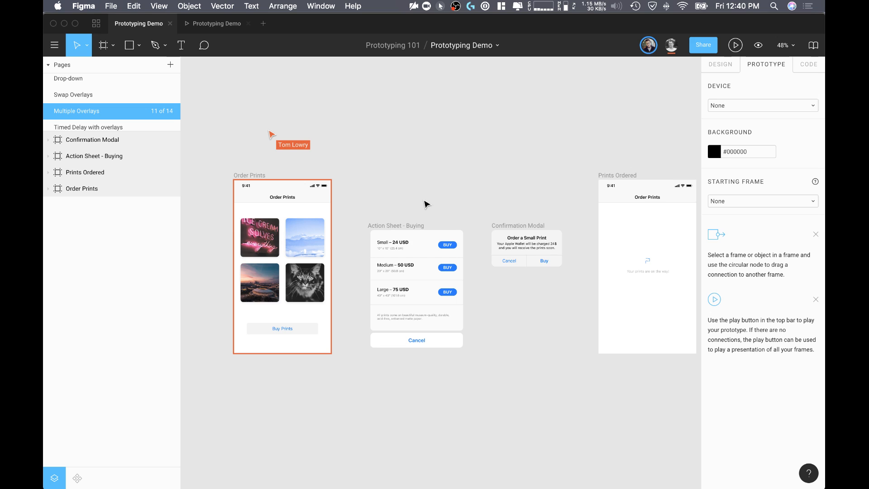
{"action": "scroll", "coordinate": [425, 204], "scroll_direction": "up", "scroll_amount": 5}
{"action": "scroll", "coordinate": [412, 220], "scroll_direction": "down", "scroll_amount": 1}
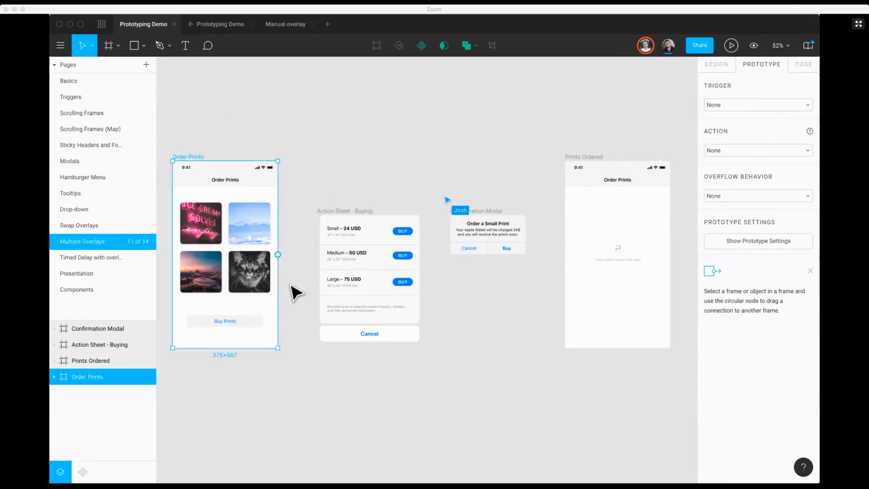
{"action": "left_click", "coordinate": [250, 323]}
{"action": "scroll", "coordinate": [305, 229], "scroll_direction": "left", "scroll_amount": 3}
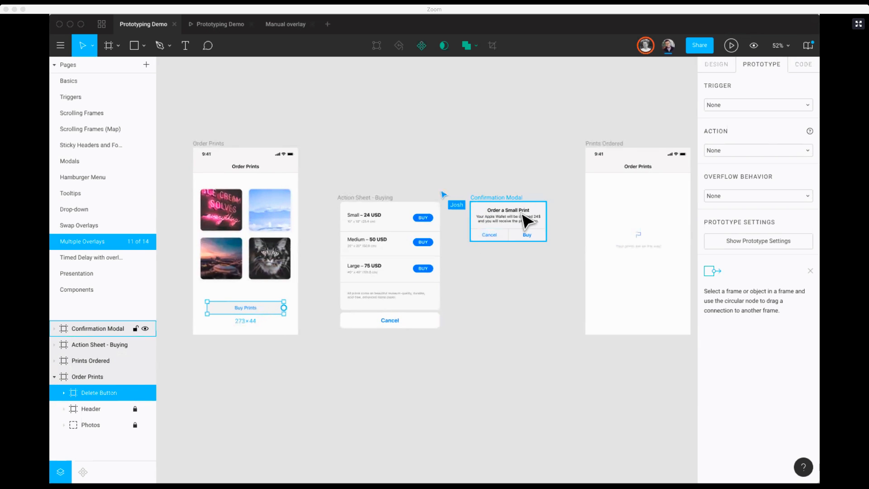
{"action": "left_click_drag", "start_coordinate": [284, 309], "coordinate": [362, 257]}
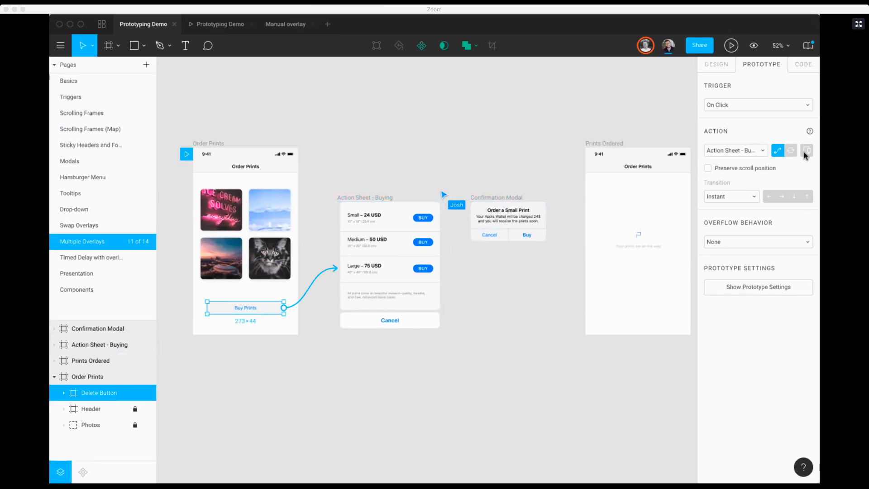
Step: Make the Buy Prints link open as an overlay with a Move In transition in the upward direction
{"action": "left_click", "coordinate": [806, 151]}
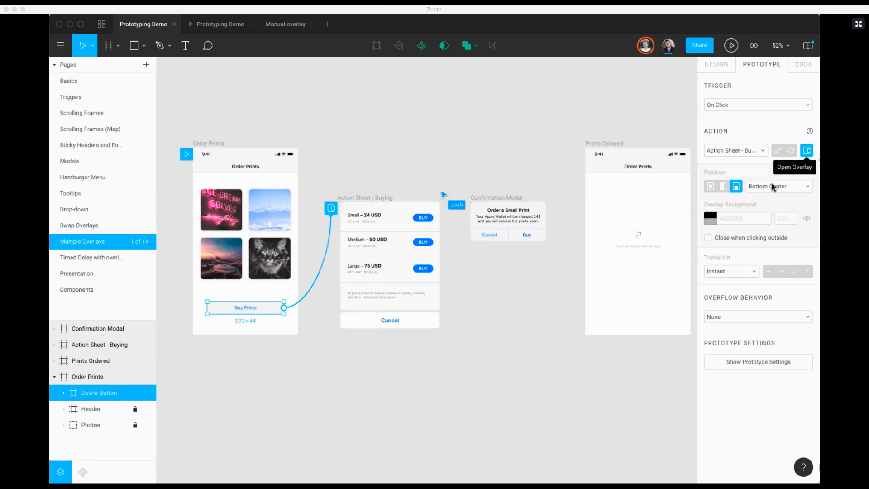
{"action": "left_click", "coordinate": [739, 273]}
{"action": "left_click", "coordinate": [726, 293]}
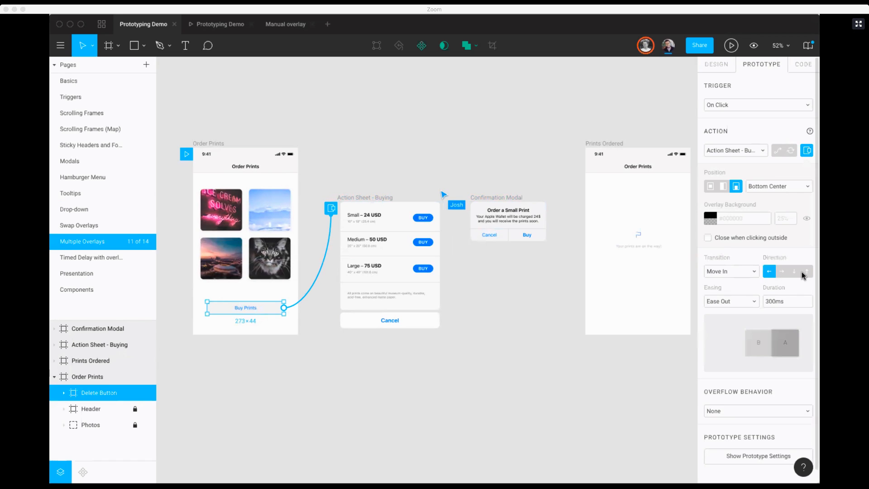
{"action": "left_click", "coordinate": [806, 272]}
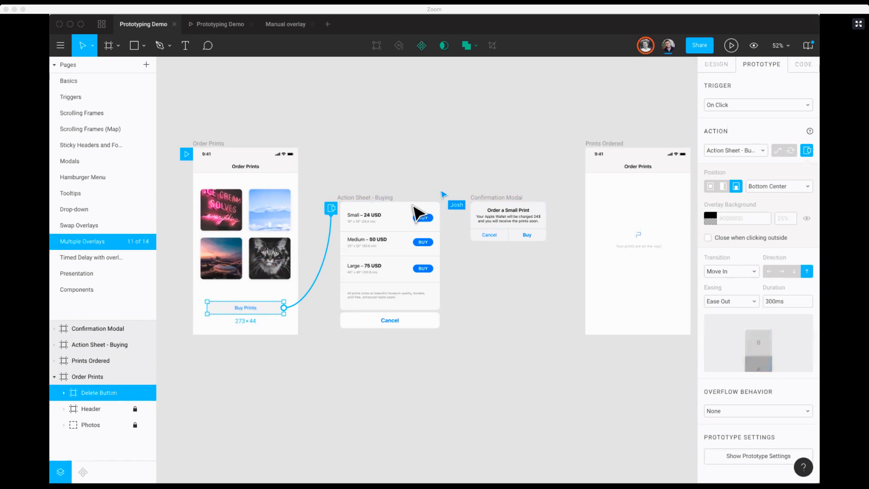
Step: Link the Small print's BUY button to the Confirmation Modal as a centered overlay, and the modal's Buy button to the Prints Ordered frame
{"action": "left_click", "coordinate": [428, 218]}
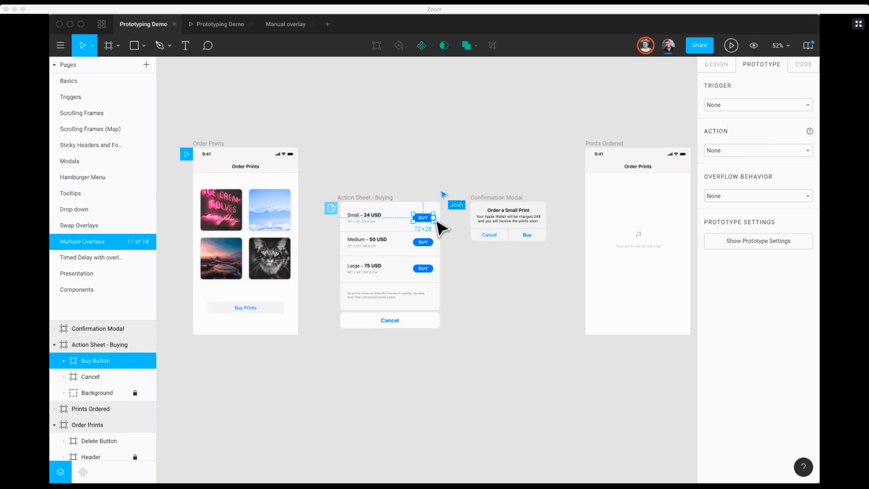
{"action": "left_click_drag", "start_coordinate": [433, 217], "coordinate": [495, 226]}
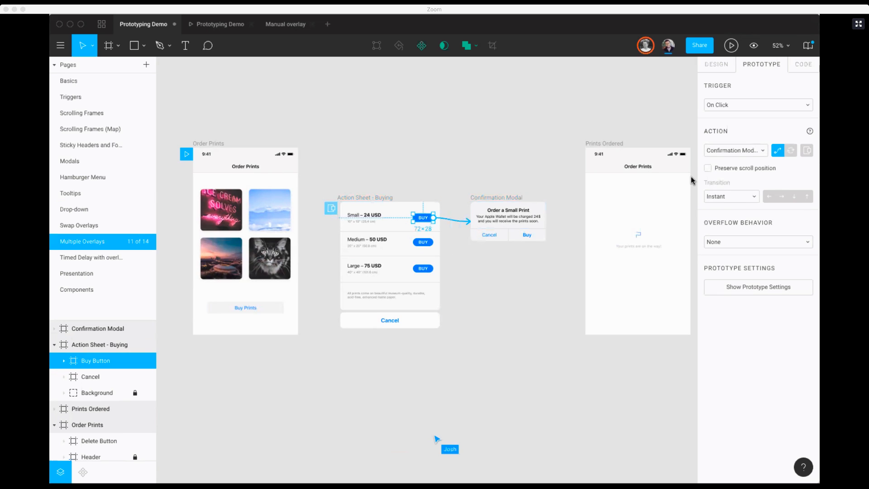
{"action": "left_click", "coordinate": [806, 151]}
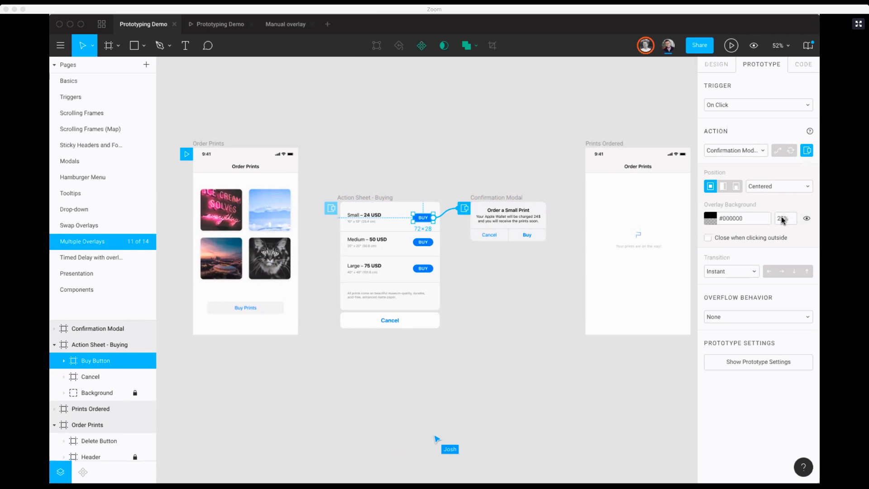
{"action": "left_click", "coordinate": [527, 234]}
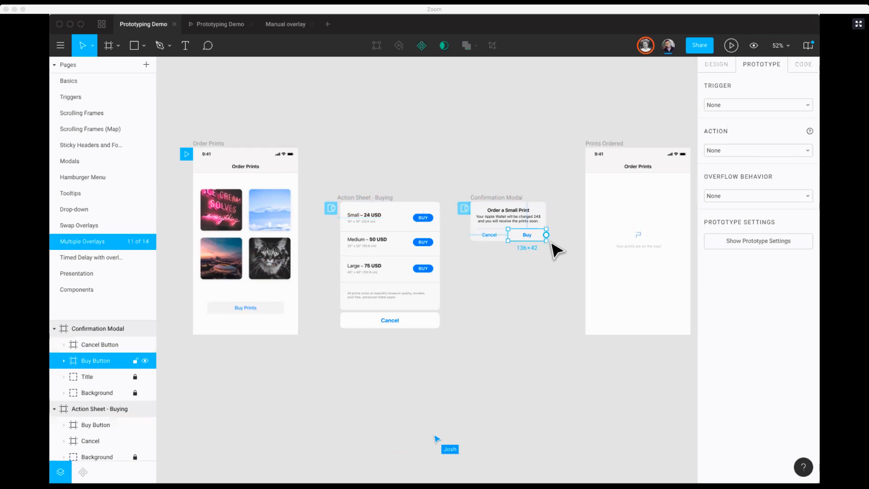
{"action": "left_click_drag", "start_coordinate": [547, 235], "coordinate": [612, 269]}
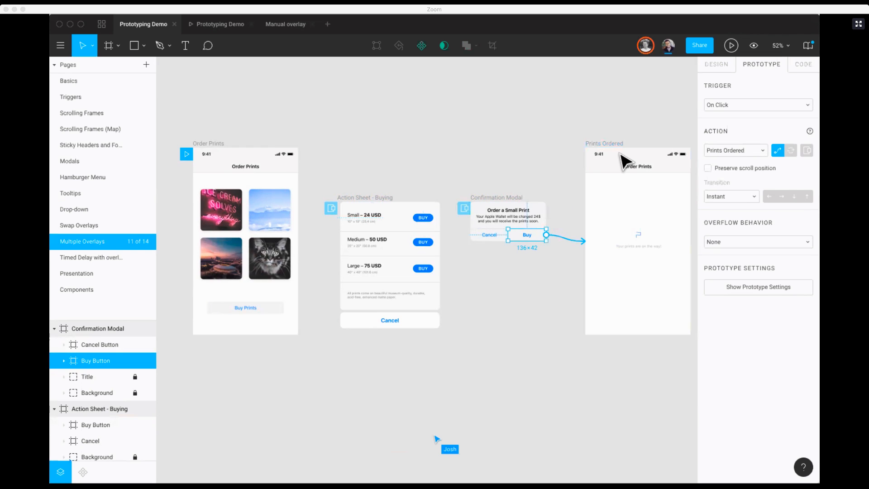
Step: Set the prototype's device to iPhone 8 in the prototype settings of the Multiple Overlays page
{"action": "left_click", "coordinate": [730, 45]}
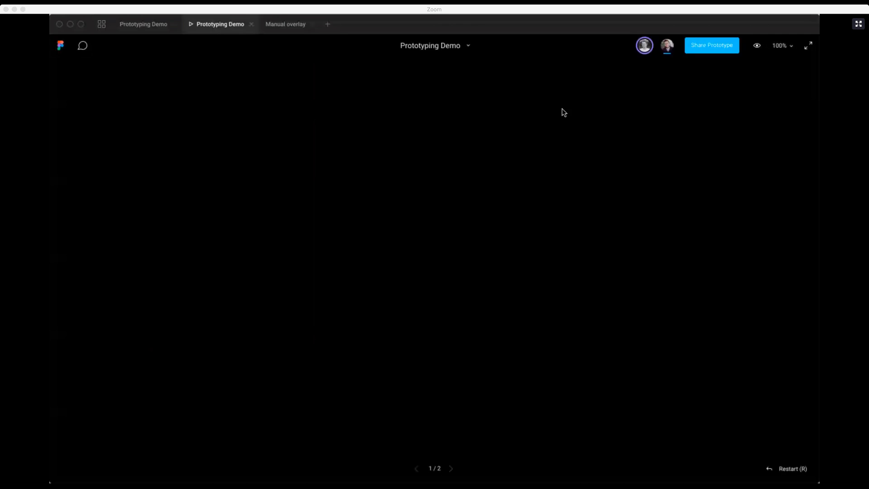
{"action": "left_click", "coordinate": [170, 25]}
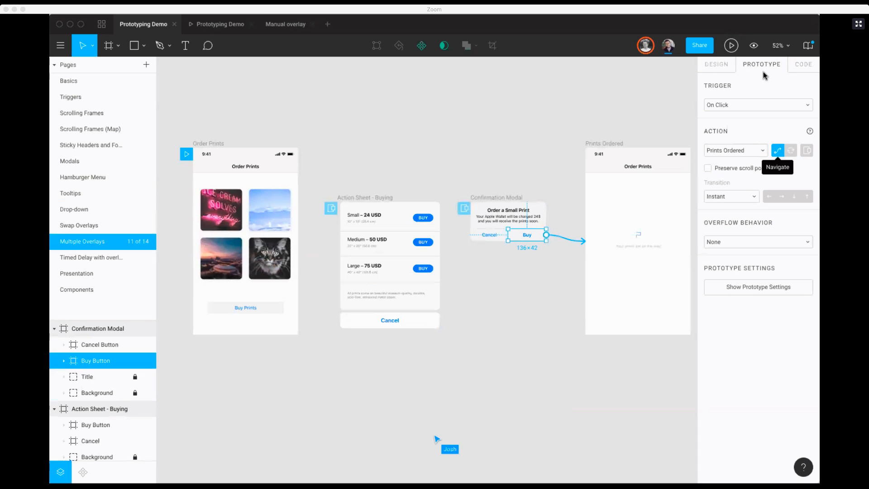
{"action": "left_click", "coordinate": [735, 288]}
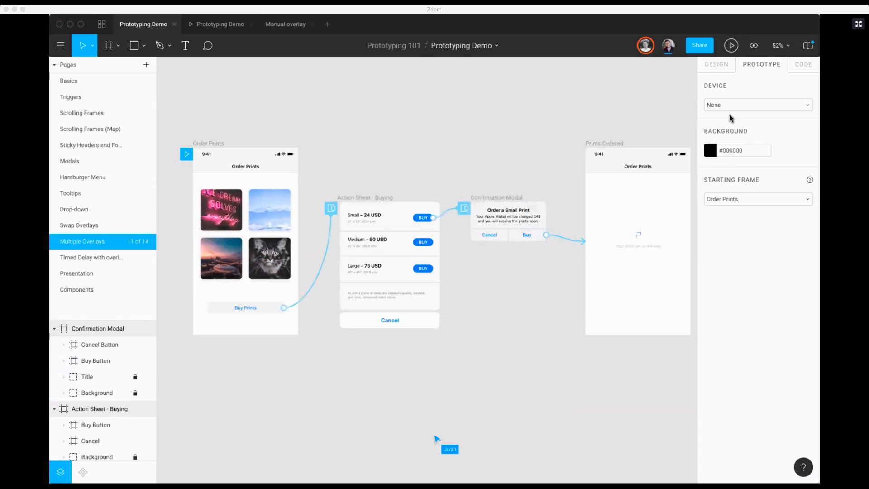
{"action": "left_click", "coordinate": [731, 107]}
{"action": "left_click", "coordinate": [728, 135]}
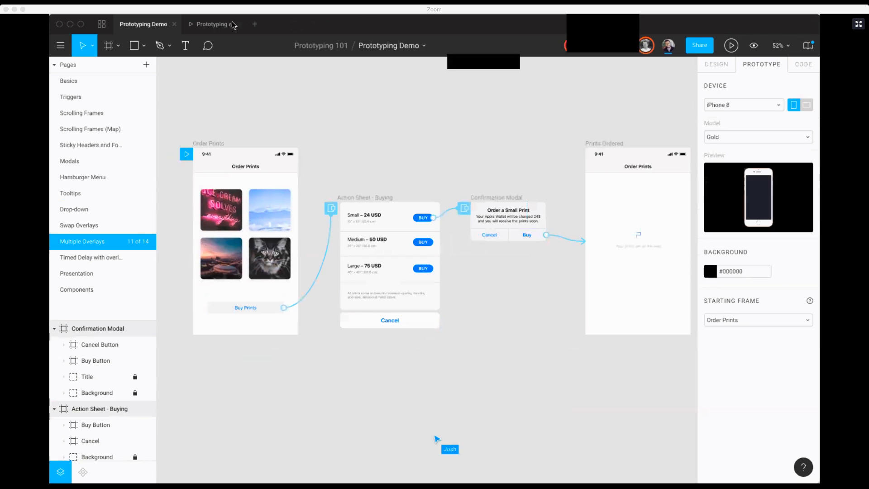
Step: Present the prototype scaled to Fit and test Buy Prints, buying the Small print and confirming the order
{"action": "left_click", "coordinate": [214, 25]}
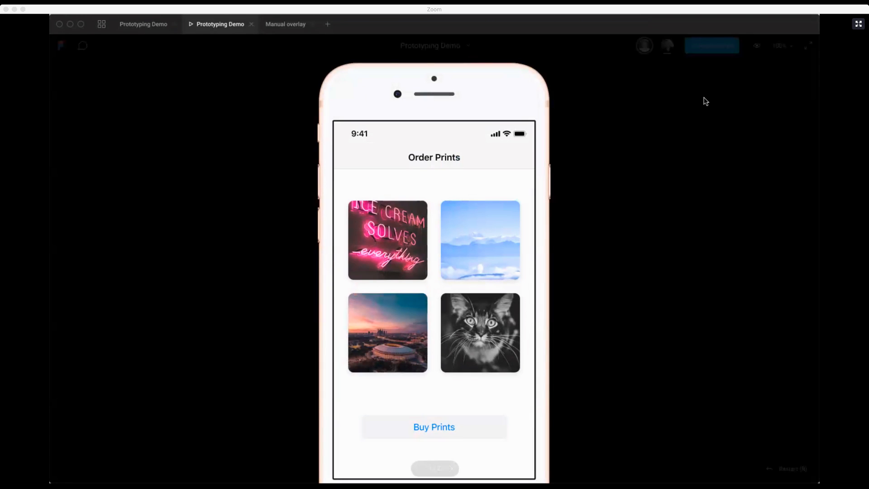
{"action": "left_click", "coordinate": [782, 46]}
{"action": "left_click", "coordinate": [757, 83]}
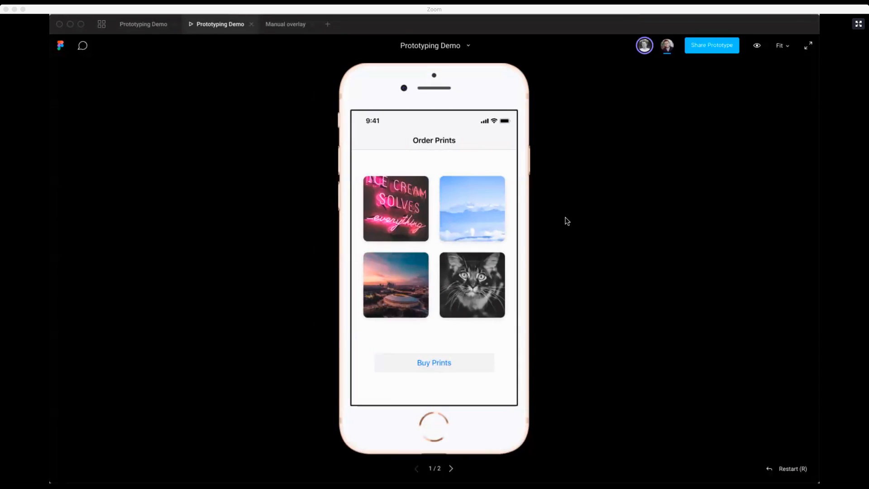
{"action": "left_click", "coordinate": [435, 363]}
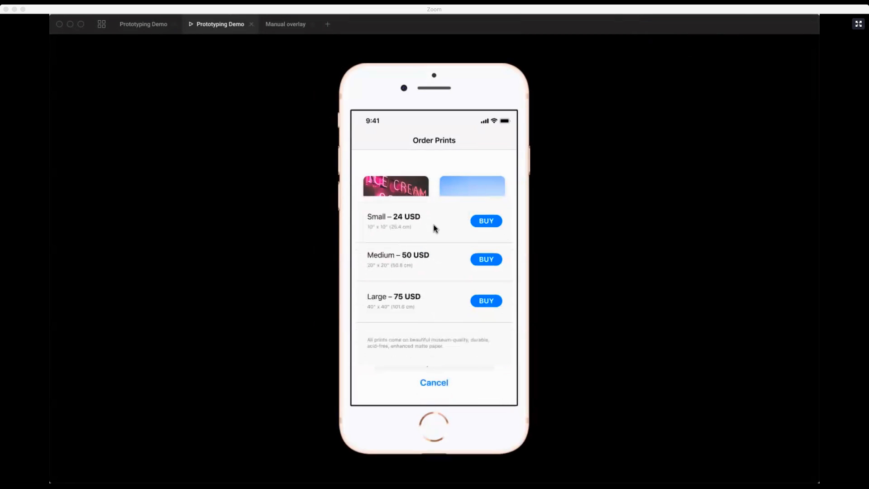
{"action": "left_click", "coordinate": [491, 223]}
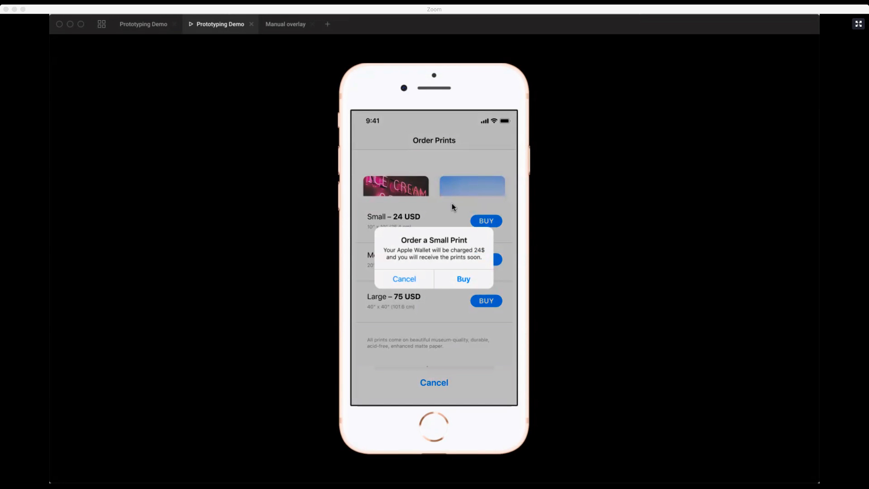
{"action": "left_click", "coordinate": [463, 280]}
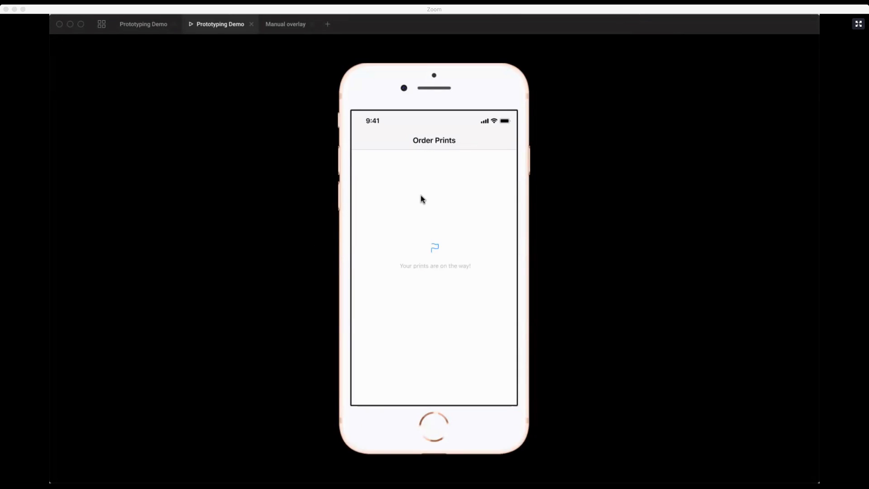
Step: Return to the Prototyping Demo design file and open the Timed Delay overlay page
{"action": "left_click", "coordinate": [103, 26]}
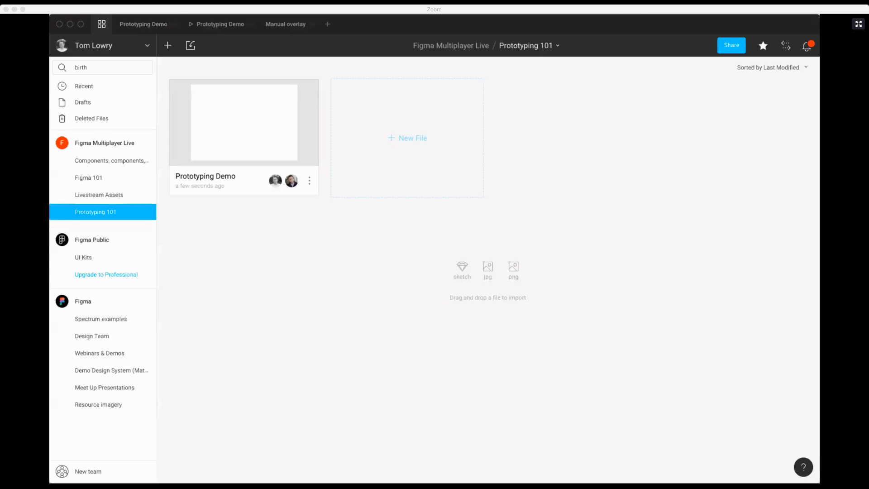
{"action": "left_click", "coordinate": [148, 26]}
{"action": "left_click", "coordinate": [88, 261]}
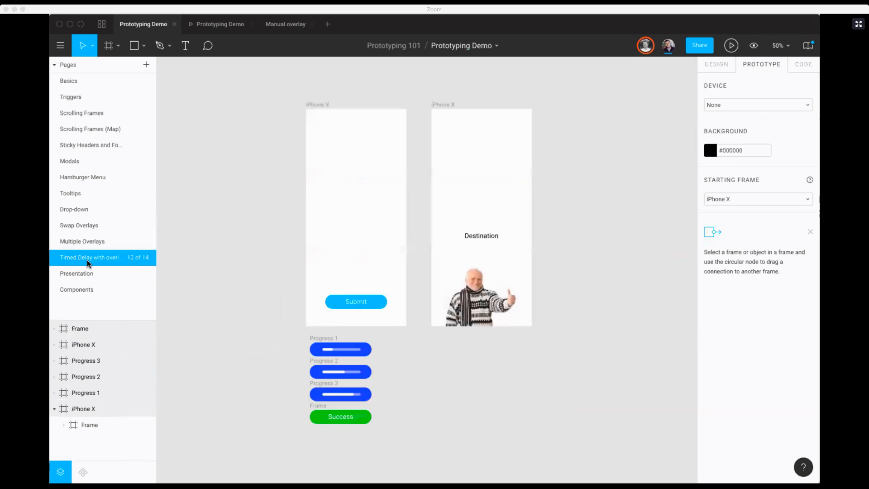
Step: Switch to the Manual overlay file and examine the Submit button's overlay link to Progress 1 and its manual position
{"action": "left_click", "coordinate": [292, 25]}
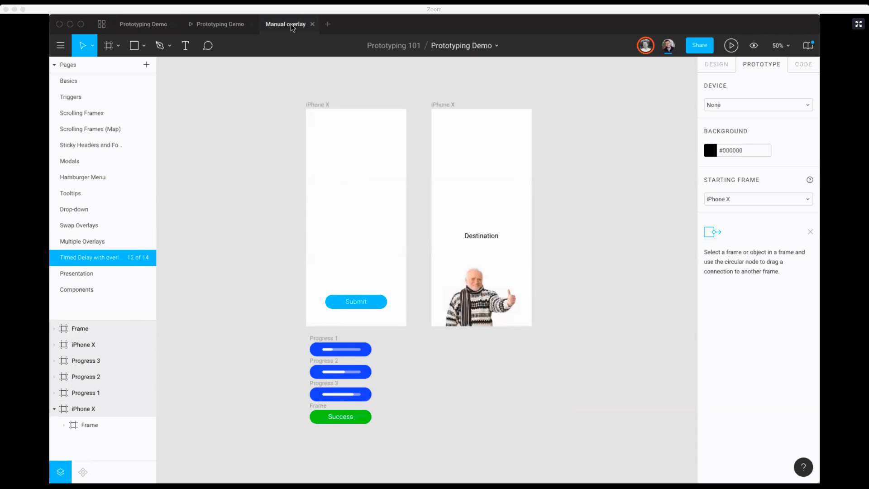
{"action": "scroll", "coordinate": [277, 142], "scroll_direction": "down", "scroll_amount": 1}
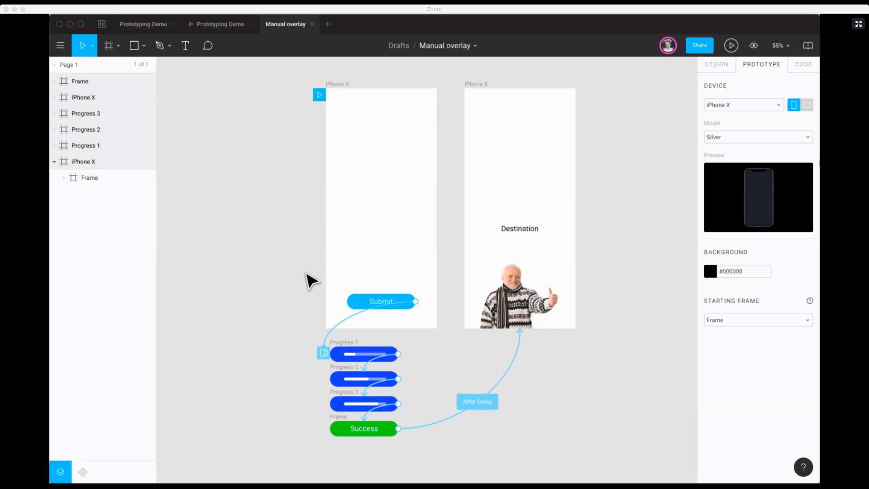
{"action": "left_click", "coordinate": [347, 321]}
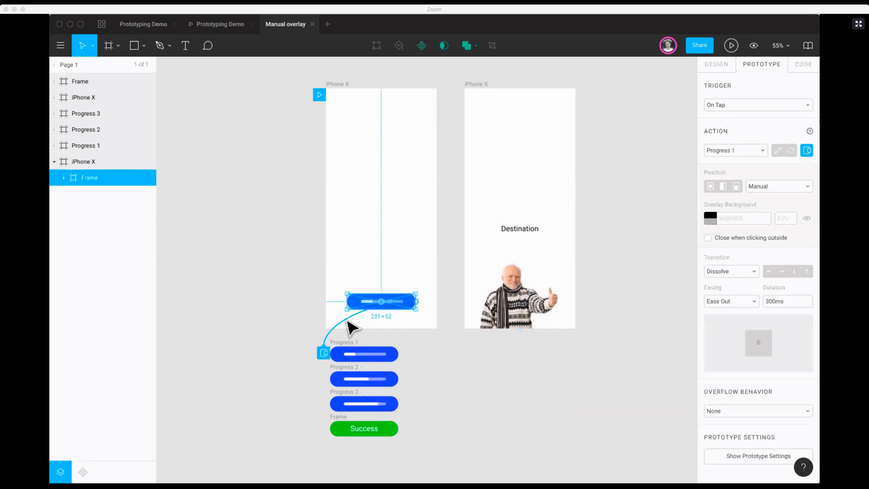
{"action": "key", "text": "Escape"}
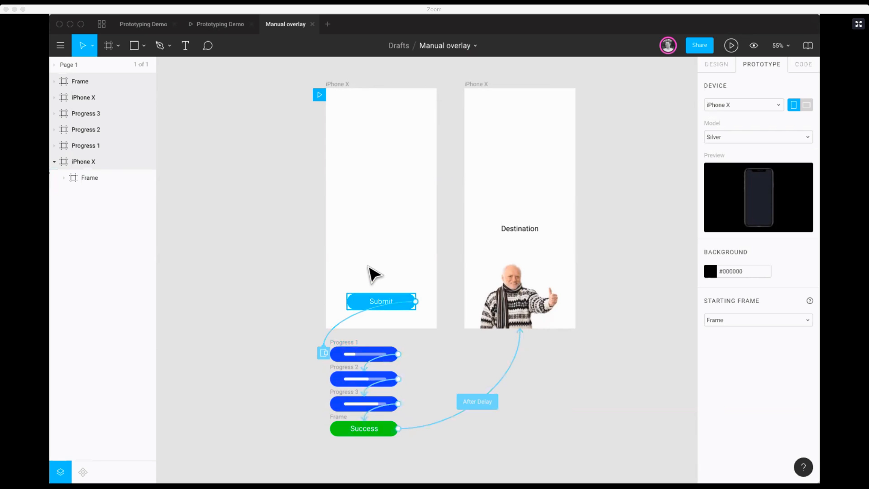
{"action": "left_click", "coordinate": [369, 303]}
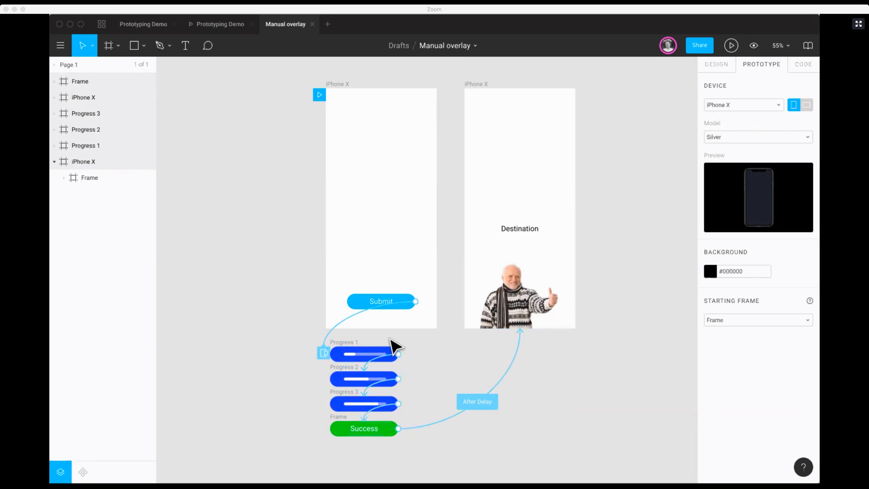
{"action": "left_click", "coordinate": [346, 319]}
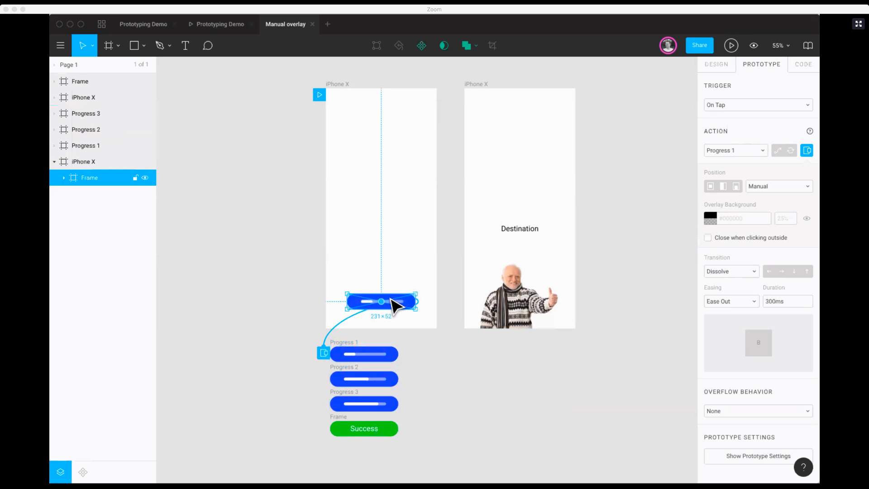
Step: Examine the After Delay triggers and actions of the Progress 1, Progress 2 and Success frames, including the available trigger options
{"action": "left_click", "coordinate": [350, 350]}
{"action": "left_click", "coordinate": [354, 379]}
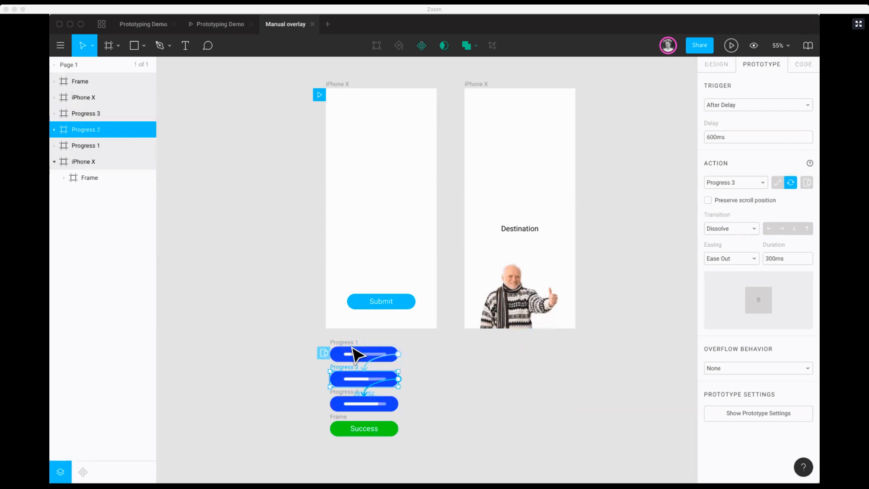
{"action": "left_click", "coordinate": [380, 357]}
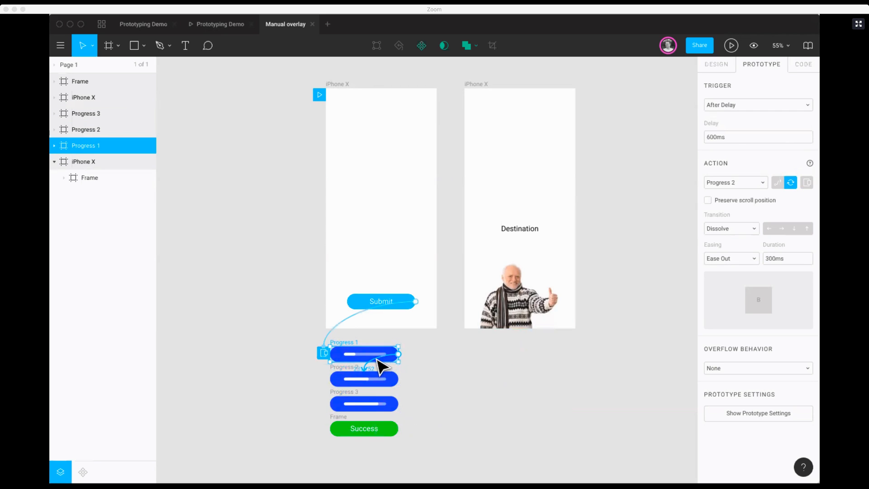
{"action": "left_click", "coordinate": [739, 104]}
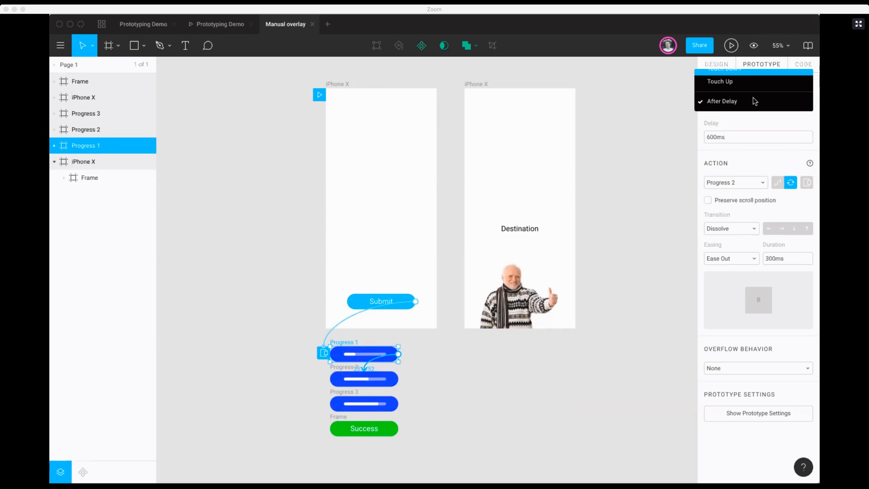
{"action": "scroll", "coordinate": [746, 101], "scroll_direction": "up", "scroll_amount": 3}
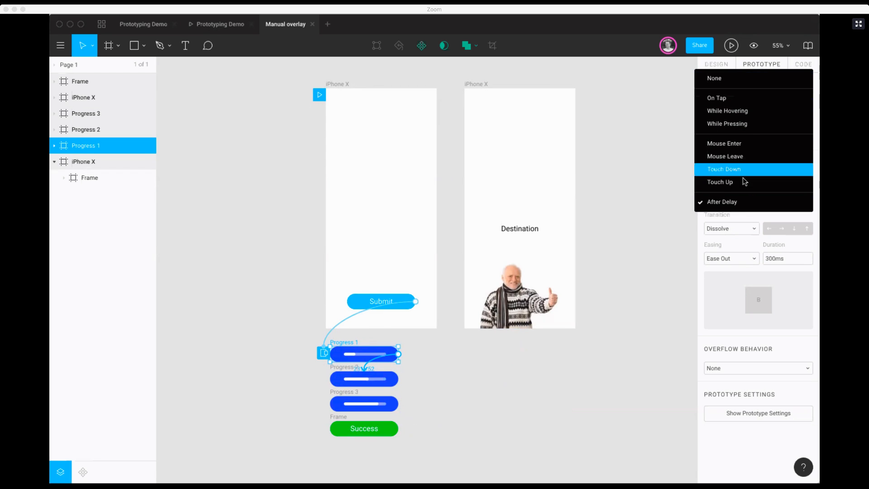
{"action": "left_click", "coordinate": [730, 202]}
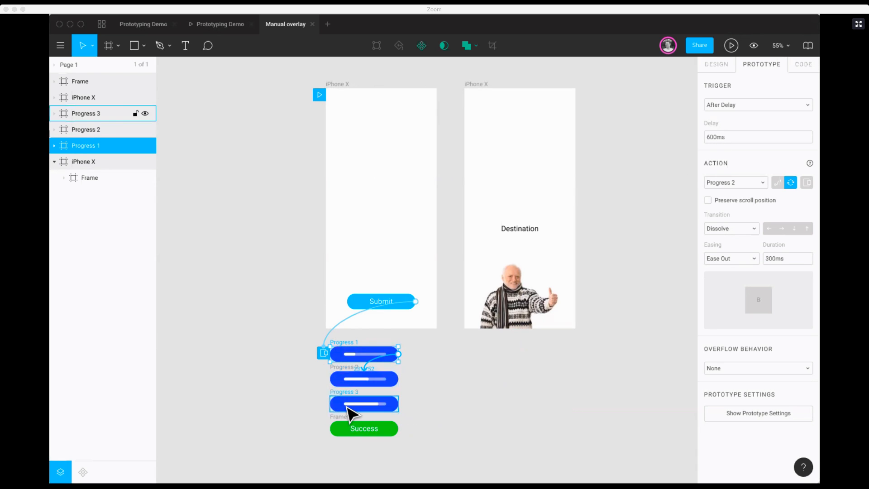
{"action": "left_click", "coordinate": [366, 430]}
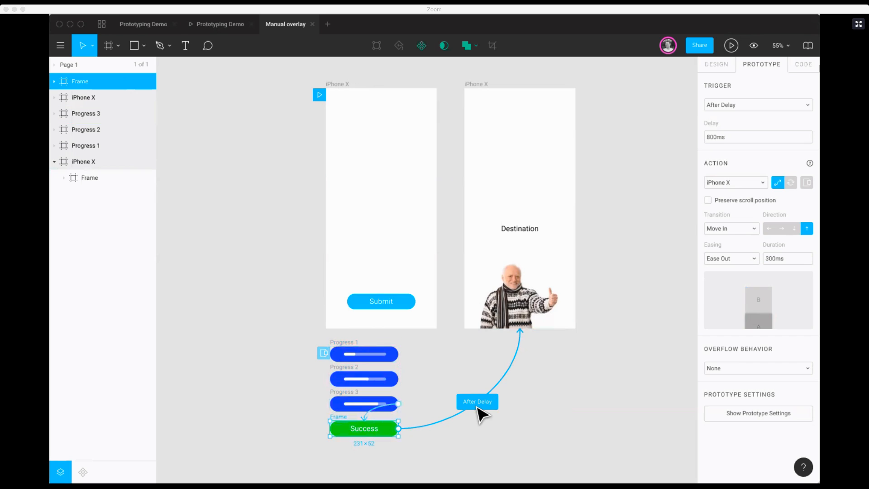
Step: Present the Manual overlay prototype, test the Submit button through to the Destination screen, and return to the Prototyping Demo file
{"action": "left_click", "coordinate": [731, 45]}
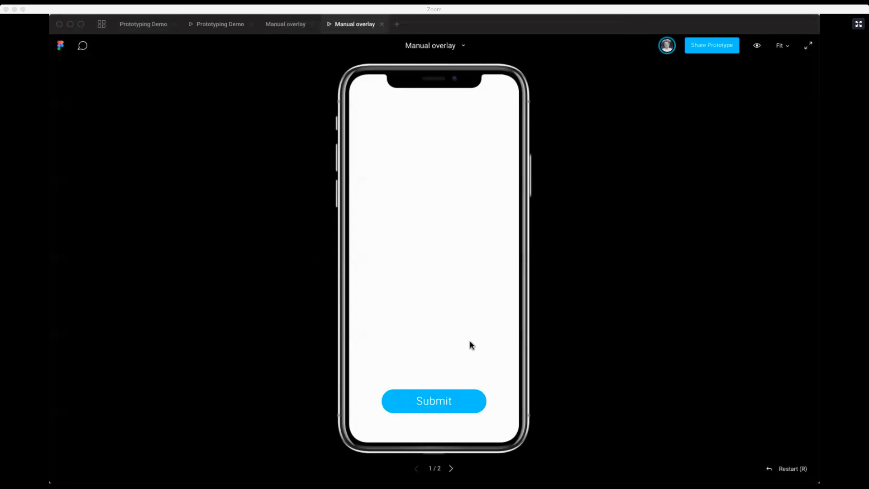
{"action": "left_click", "coordinate": [498, 382]}
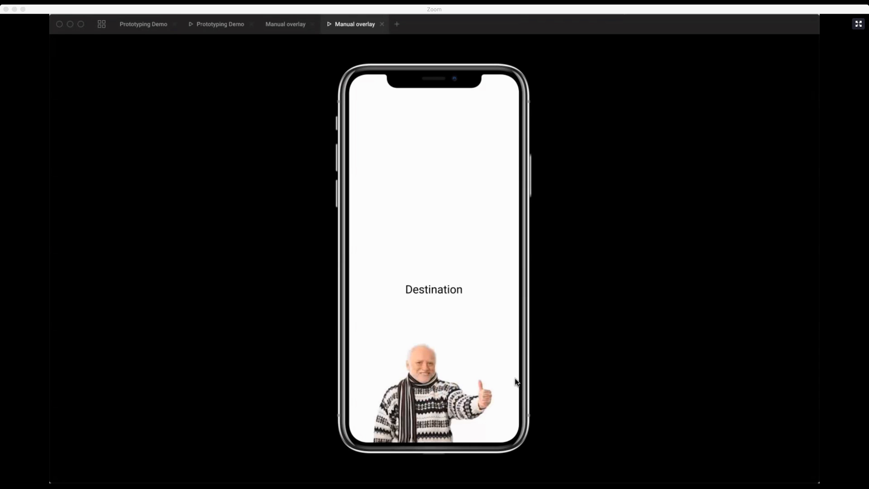
{"action": "left_click", "coordinate": [143, 25]}
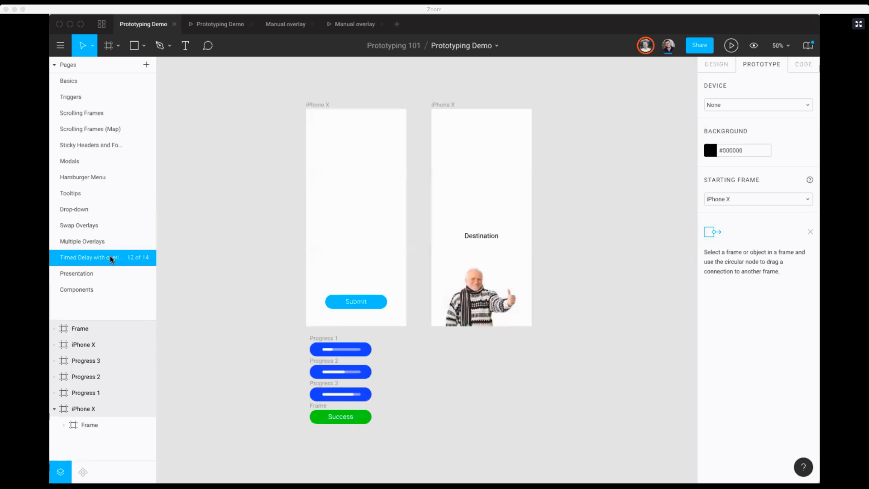
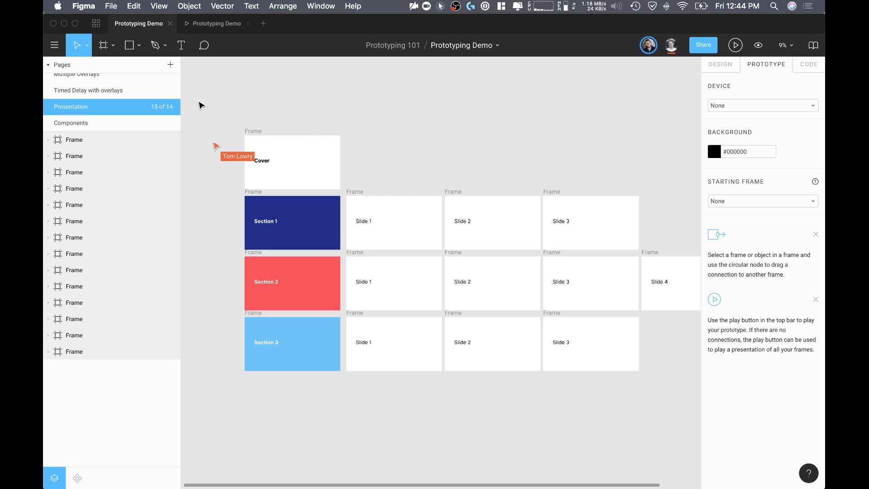
Step: Present the Presentation page starting from the Cover frame and scale the slides down to fit
{"action": "scroll", "coordinate": [321, 147], "scroll_direction": "down", "scroll_amount": 2}
{"action": "scroll", "coordinate": [322, 147], "scroll_direction": "left", "scroll_amount": 2}
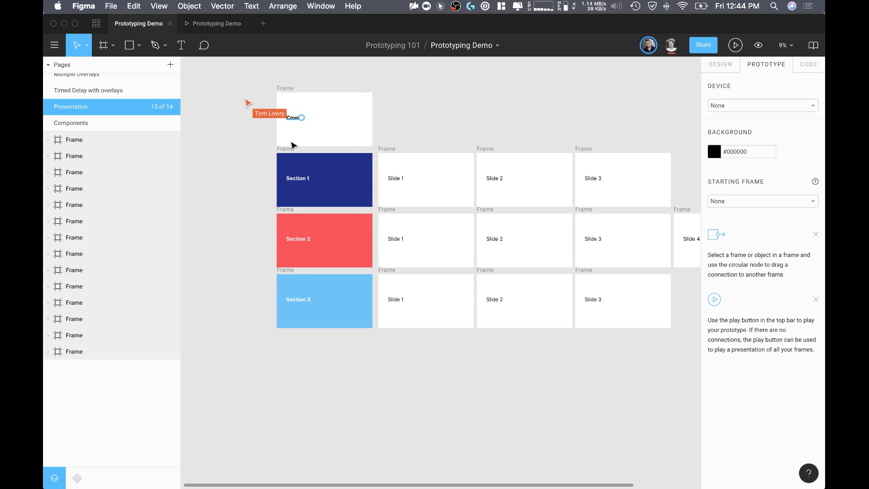
{"action": "scroll", "coordinate": [514, 187], "scroll_direction": "right", "scroll_amount": 2}
{"action": "scroll", "coordinate": [514, 187], "scroll_direction": "up", "scroll_amount": 1}
{"action": "scroll", "coordinate": [514, 188], "scroll_direction": "down", "scroll_amount": 1}
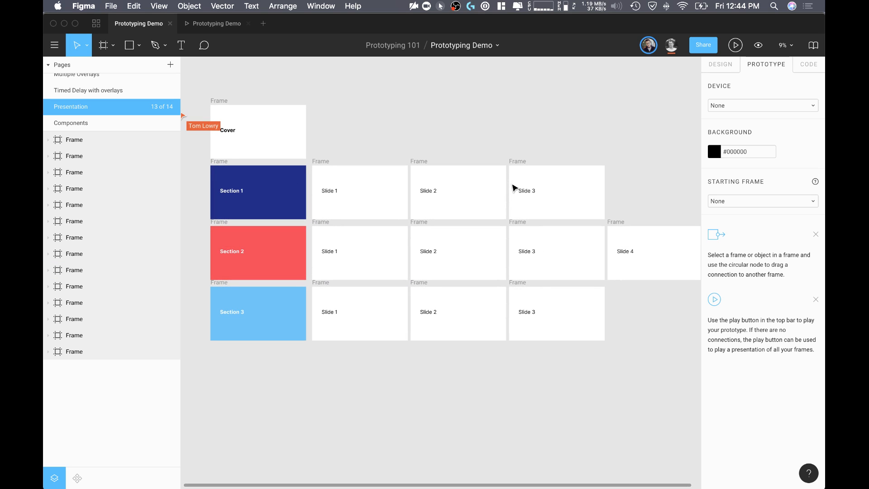
{"action": "scroll", "coordinate": [317, 154], "scroll_direction": "down", "scroll_amount": 1}
{"action": "left_click", "coordinate": [242, 92]}
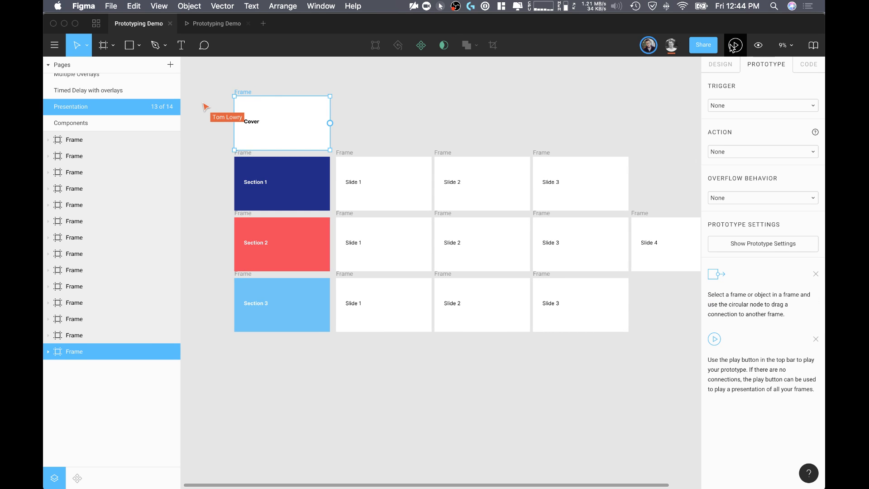
{"action": "left_click", "coordinate": [734, 45]}
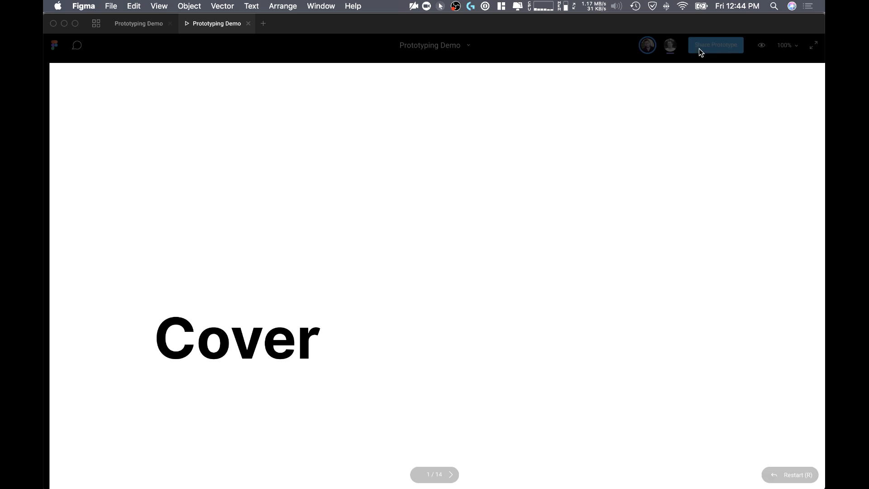
{"action": "left_click", "coordinate": [786, 45]}
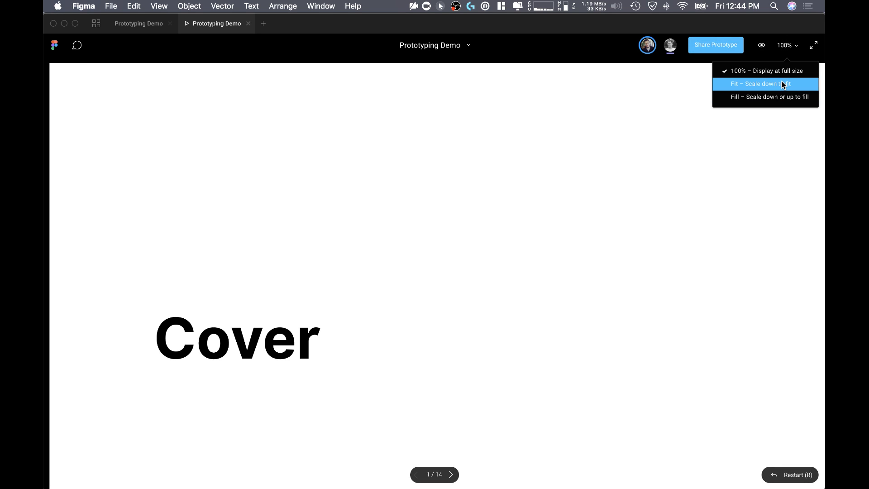
{"action": "left_click", "coordinate": [780, 87]}
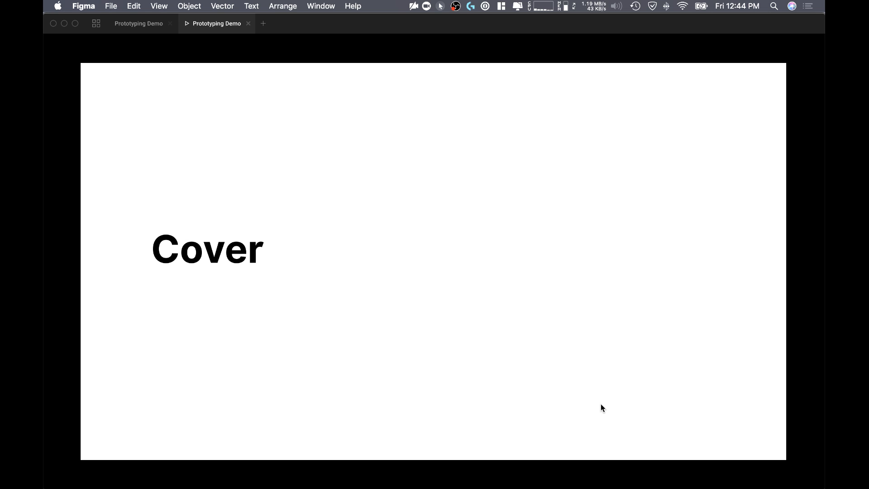
Step: Advance through the presentation from the Cover to Slide 3 of Section 3
{"action": "key", "text": "Right"}
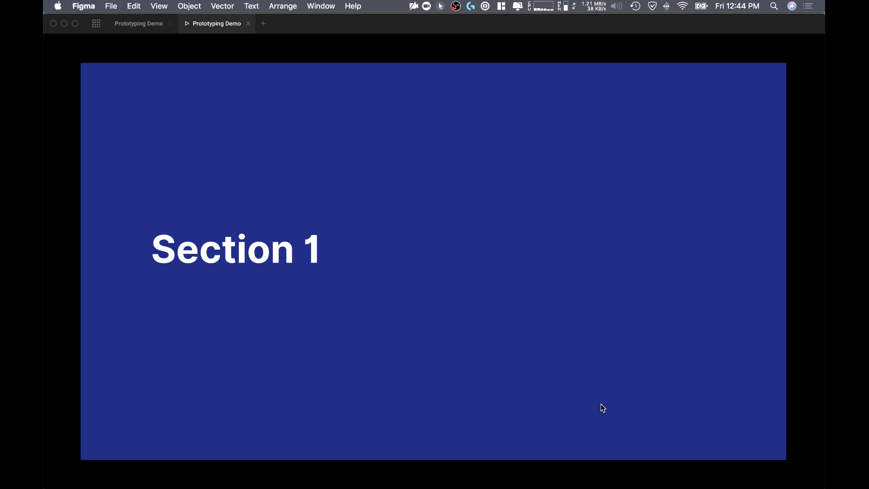
{"action": "key", "text": "Right"}
{"action": "key", "text": "Right"}
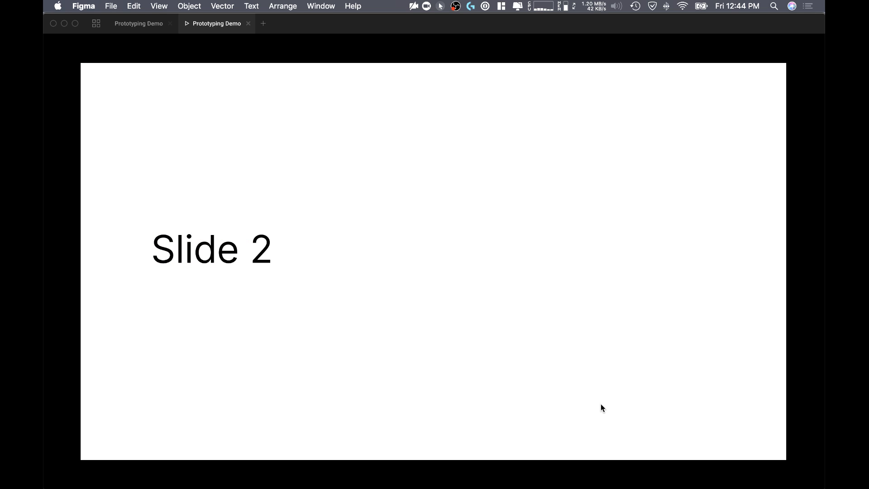
{"action": "key", "text": "Right"}
{"action": "key", "text": "Right"}
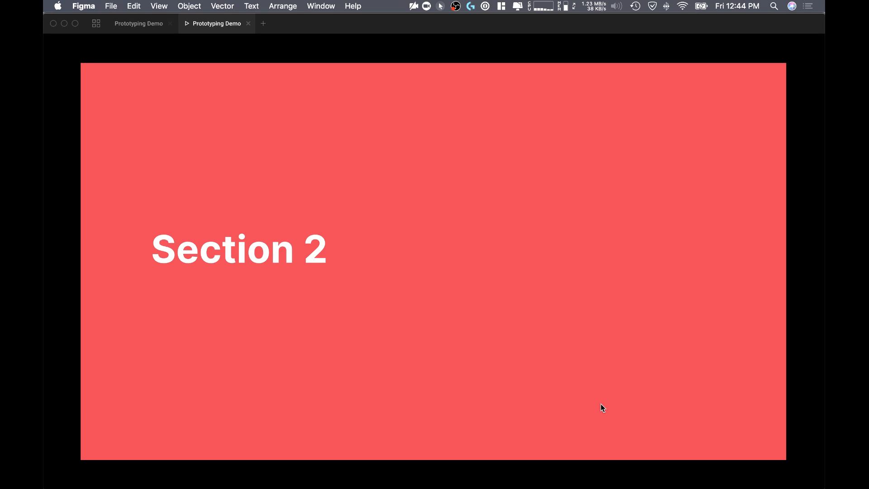
{"action": "key", "text": "Right"}
{"action": "key", "text": "Right"}
{"action": "key", "text": "Right"}
{"action": "key", "text": "Right"}
{"action": "key", "text": "Right"}
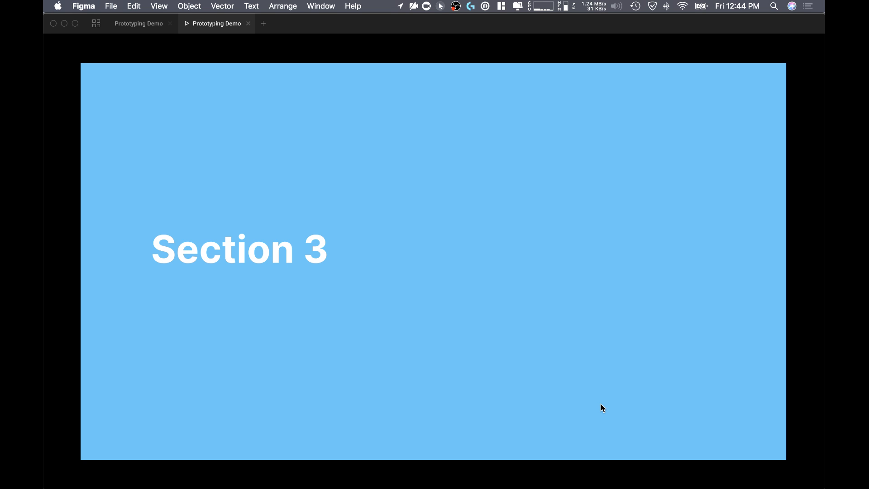
{"action": "key", "text": "Right"}
{"action": "key", "text": "Right"}
{"action": "key", "text": "Right"}
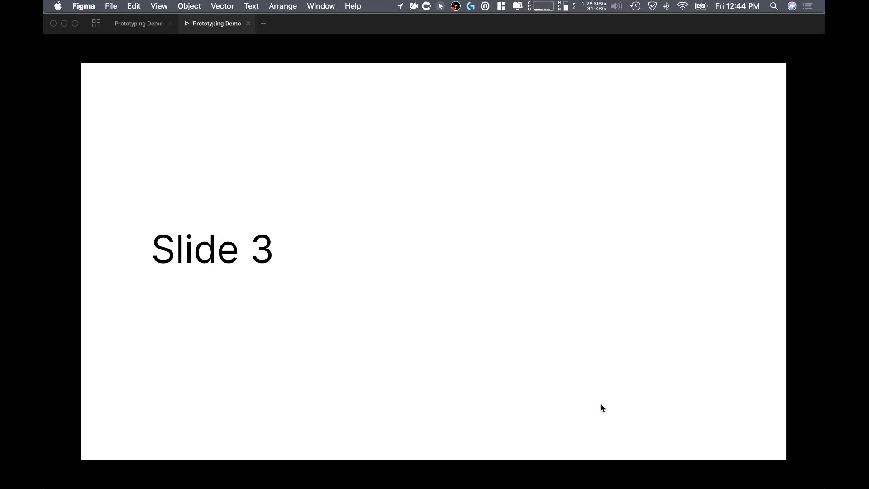
Step: Step back through the slides to the Cover
{"action": "key", "text": "Left"}
{"action": "key", "text": "Left"}
{"action": "key", "text": "Left"}
{"action": "key", "text": "Left"}
{"action": "key", "text": "Left"}
{"action": "key", "text": "Left"}
{"action": "key", "text": "Left"}
{"action": "key", "text": "Left"}
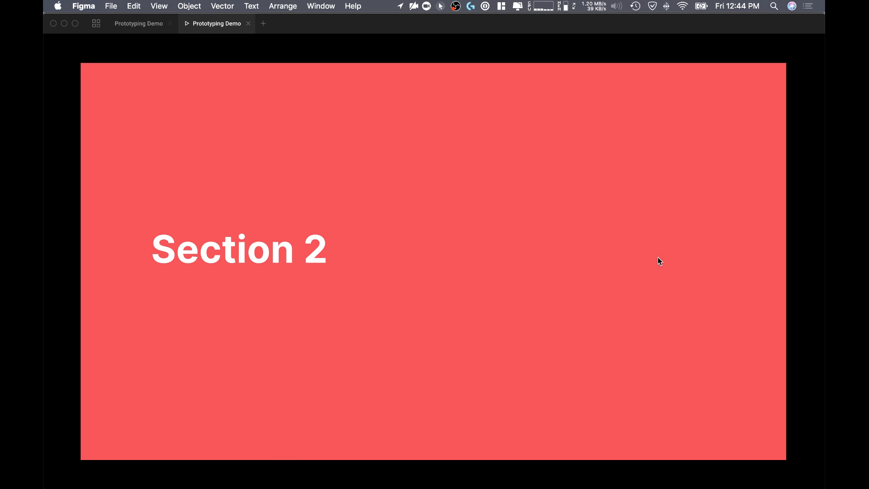
{"action": "key", "text": "Left"}
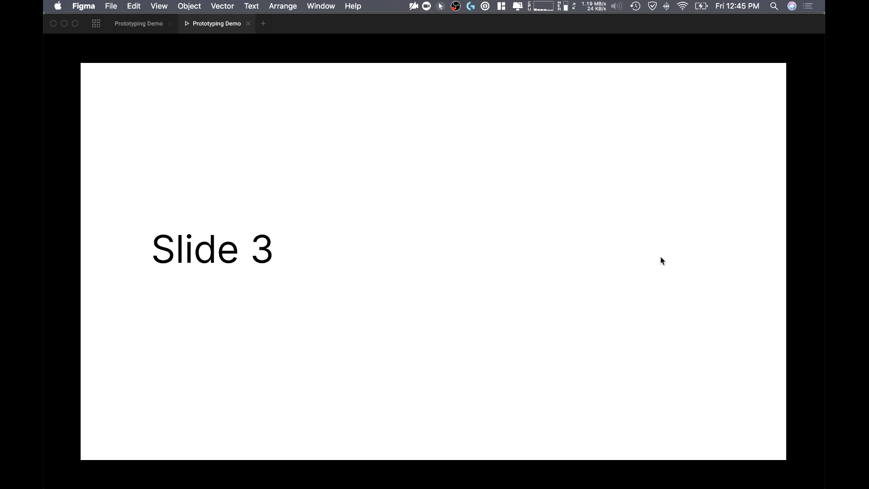
{"action": "key", "text": "Left"}
{"action": "key", "text": "Left"}
{"action": "key", "text": "Left"}
{"action": "key", "text": "Left"}
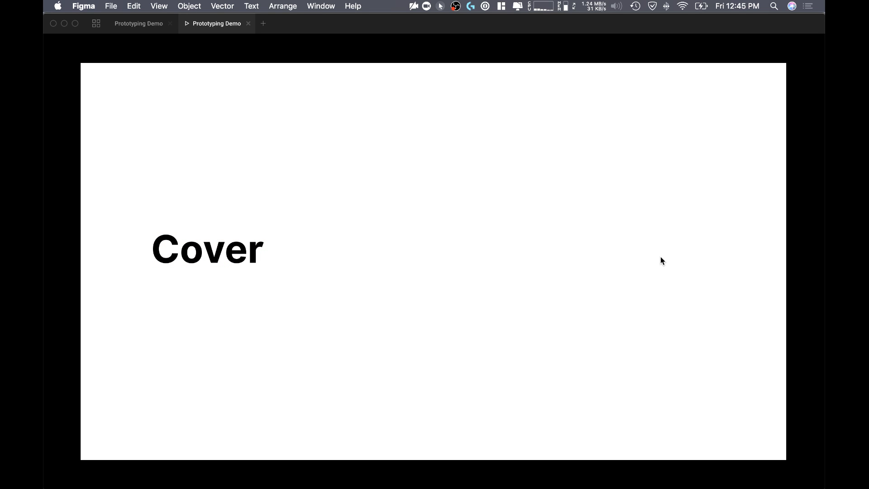
Step: Return to the design file and examine the design properties of Section 1's Slide 1 frame and its text
{"action": "left_click", "coordinate": [144, 26]}
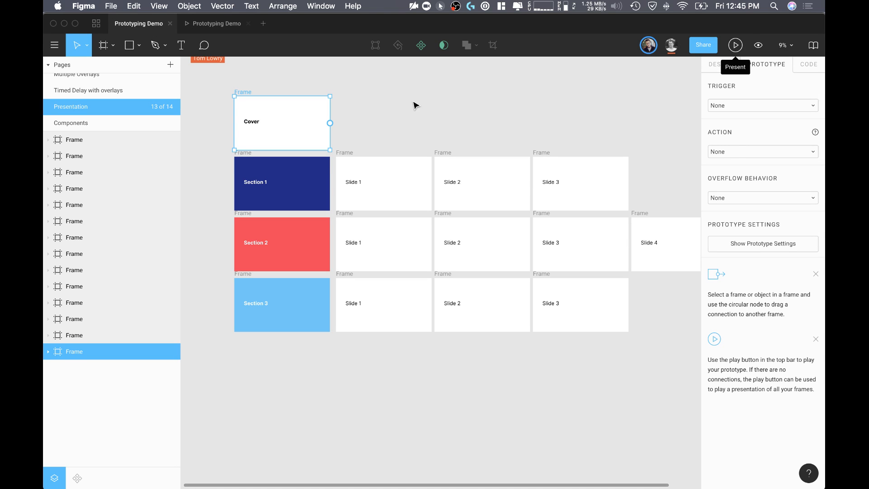
{"action": "left_click", "coordinate": [534, 91]}
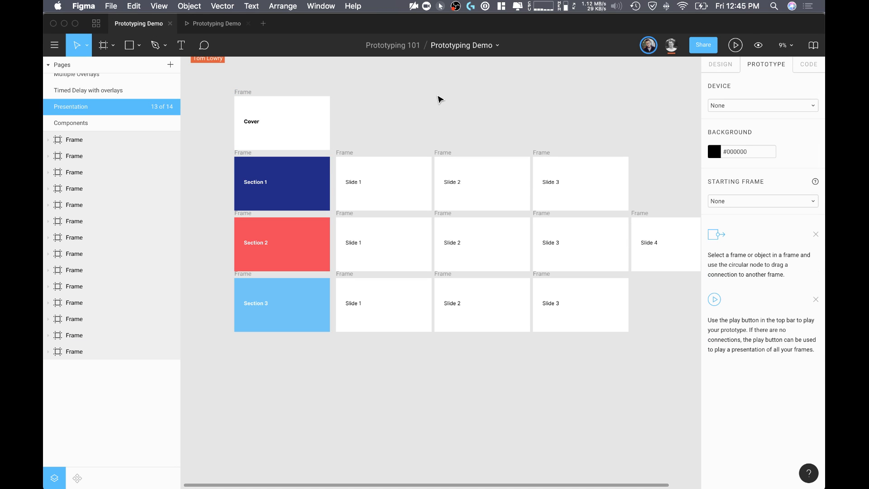
{"action": "scroll", "coordinate": [142, 104], "scroll_direction": "up", "scroll_amount": 3}
{"action": "scroll", "coordinate": [143, 104], "scroll_direction": "down", "scroll_amount": 3}
{"action": "scroll", "coordinate": [359, 184], "scroll_direction": "up", "scroll_amount": 2}
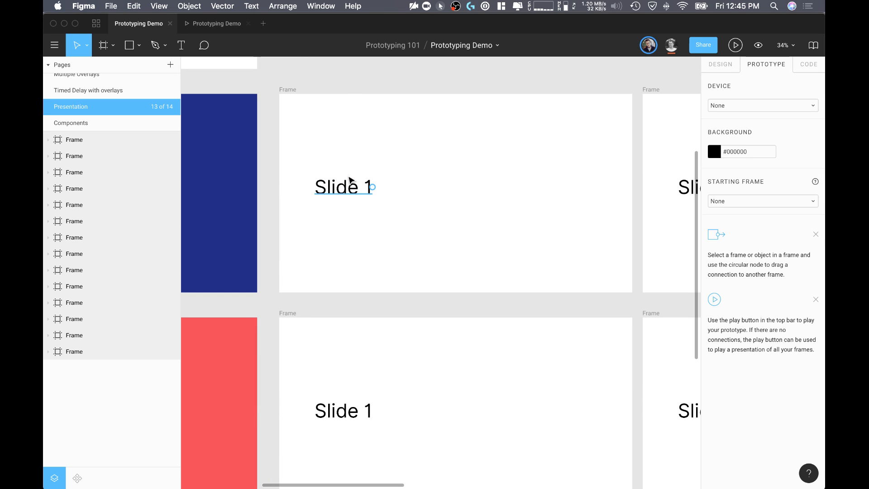
{"action": "left_click", "coordinate": [347, 189]}
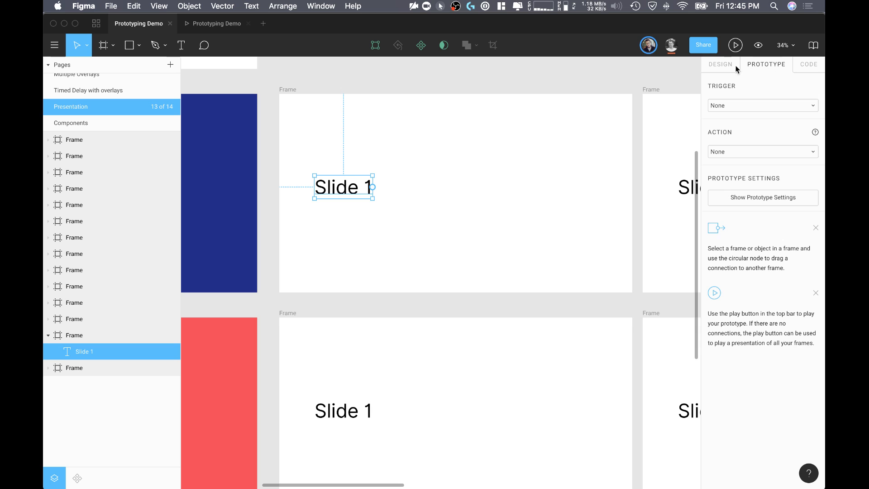
{"action": "left_click", "coordinate": [720, 65]}
{"action": "left_click", "coordinate": [452, 86]}
{"action": "left_click", "coordinate": [289, 90]}
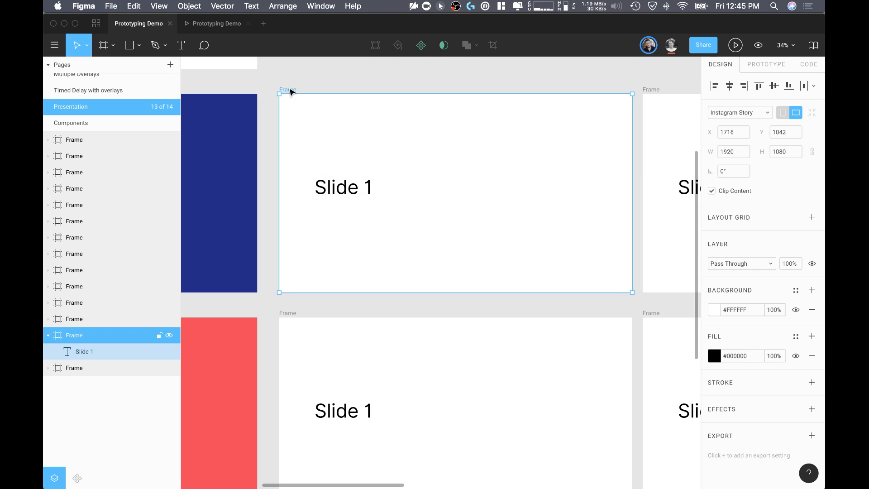
{"action": "left_click", "coordinate": [351, 193]}
{"action": "scroll", "coordinate": [457, 175], "scroll_direction": "down", "scroll_amount": 1}
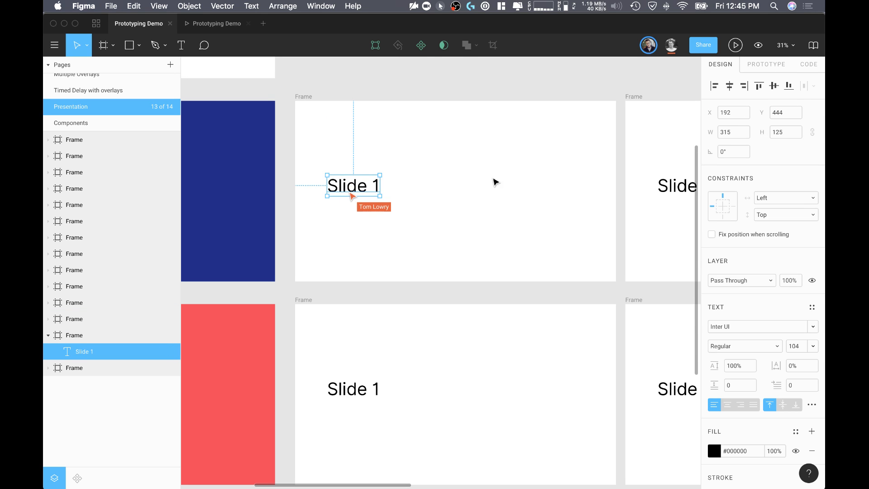
Step: Give the Slide 1 text in Section 1 an On Click interaction that opens the URL figma.com
{"action": "left_click", "coordinate": [769, 67]}
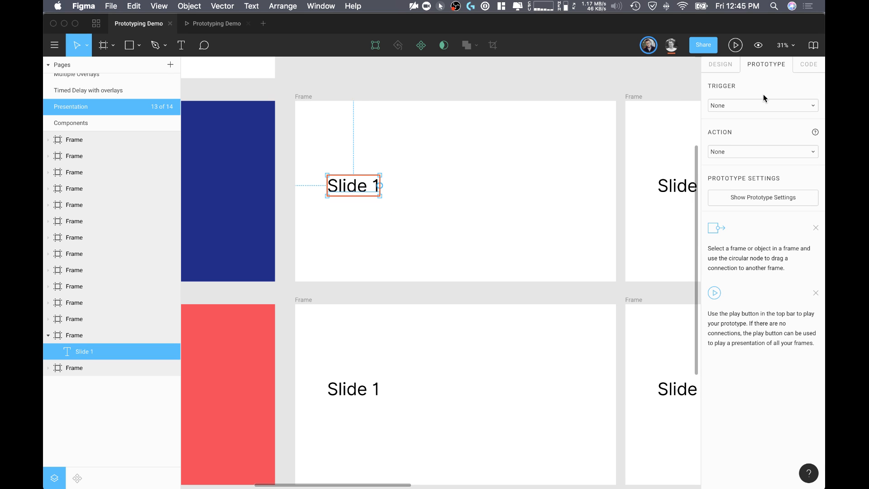
{"action": "left_click", "coordinate": [749, 145]}
{"action": "left_click", "coordinate": [749, 185]}
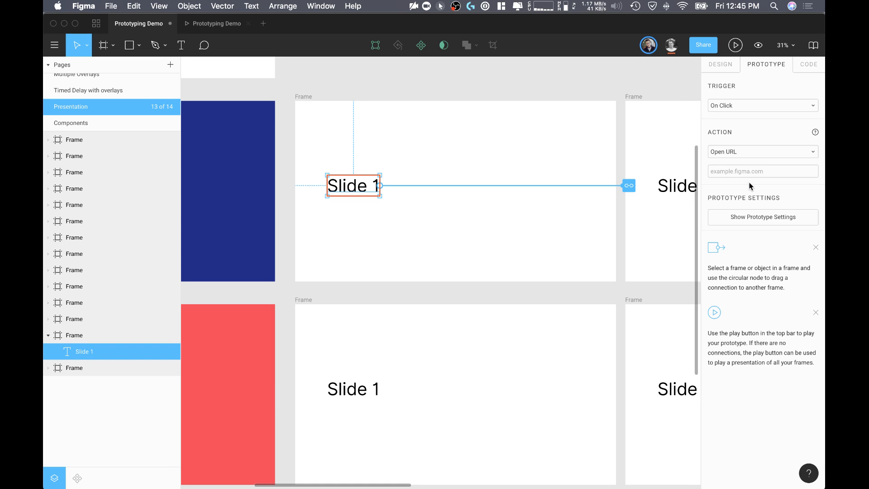
{"action": "scroll", "coordinate": [585, 139], "scroll_direction": "right", "scroll_amount": 1}
{"action": "scroll", "coordinate": [585, 140], "scroll_direction": "down", "scroll_amount": 1}
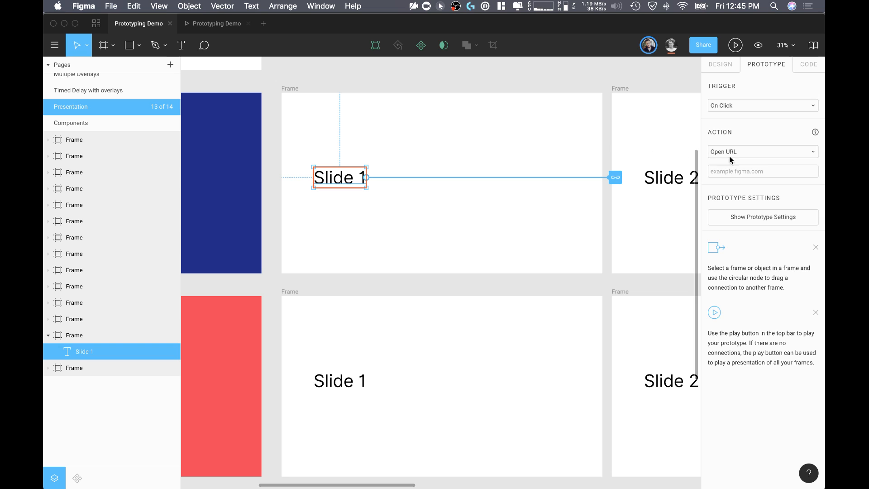
{"action": "left_click", "coordinate": [713, 171]}
{"action": "type", "text": "figma.com"}
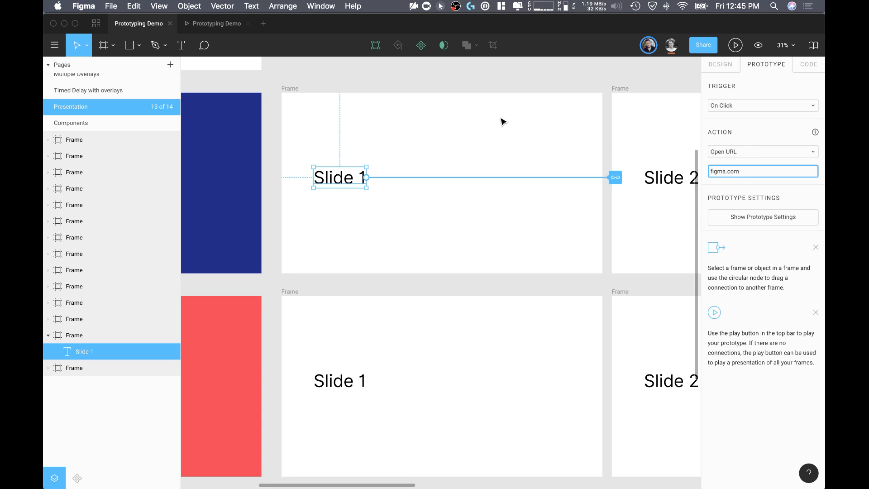
{"action": "left_click", "coordinate": [504, 122]}
Step: Test the Slide 1 link in the presentation, close the Recent Files page in Safari and view the Figma homepage
{"action": "left_click", "coordinate": [213, 23]}
{"action": "key", "text": "Right"}
{"action": "key", "text": "Right"}
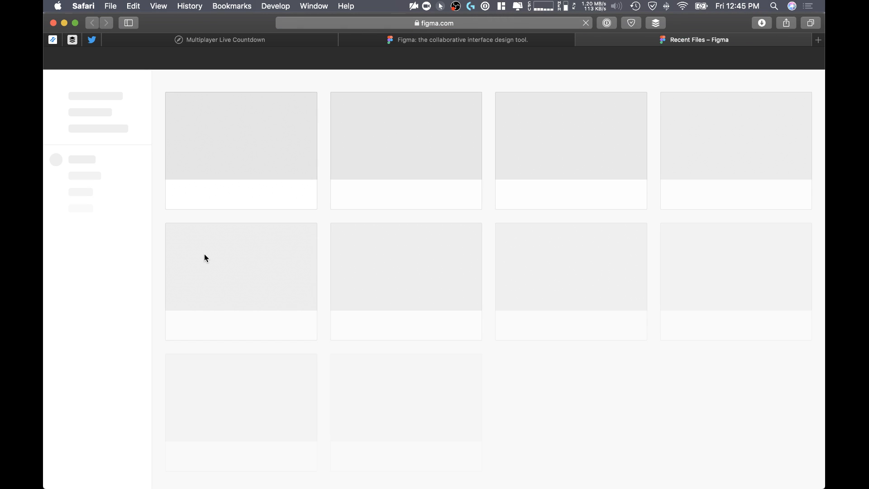
{"action": "left_click", "coordinate": [582, 39]}
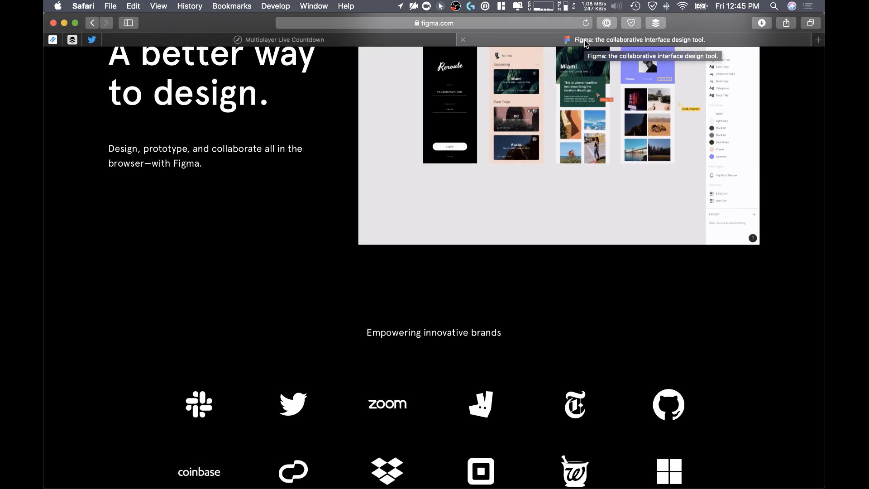
{"action": "scroll", "coordinate": [500, 167], "scroll_direction": "up", "scroll_amount": 5}
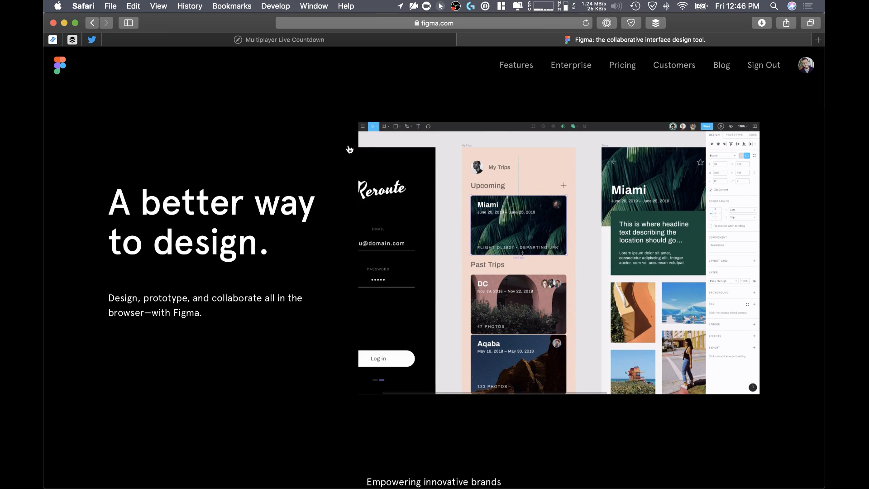
Step: Switch back to Figma and return to the overview of slide frames in the Prototyping Demo design file
{"action": "key", "text": "super+Tab"}
{"action": "left_click", "coordinate": [380, 232]}
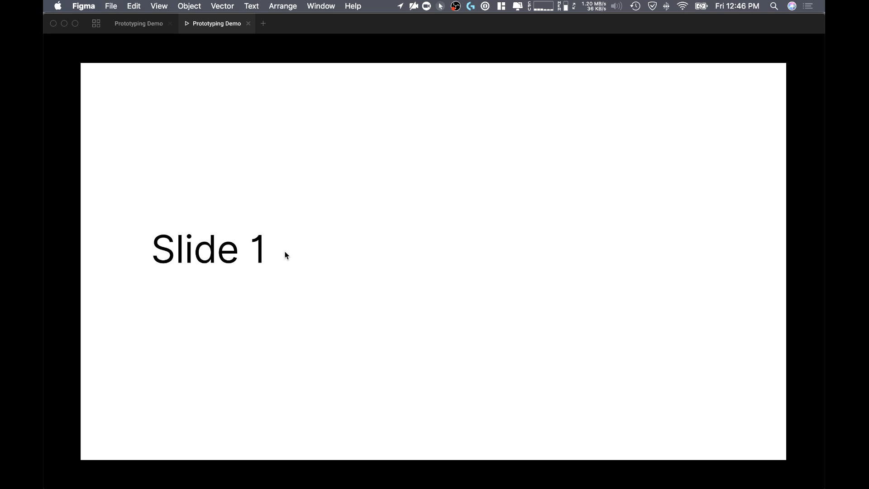
{"action": "left_click", "coordinate": [150, 22]}
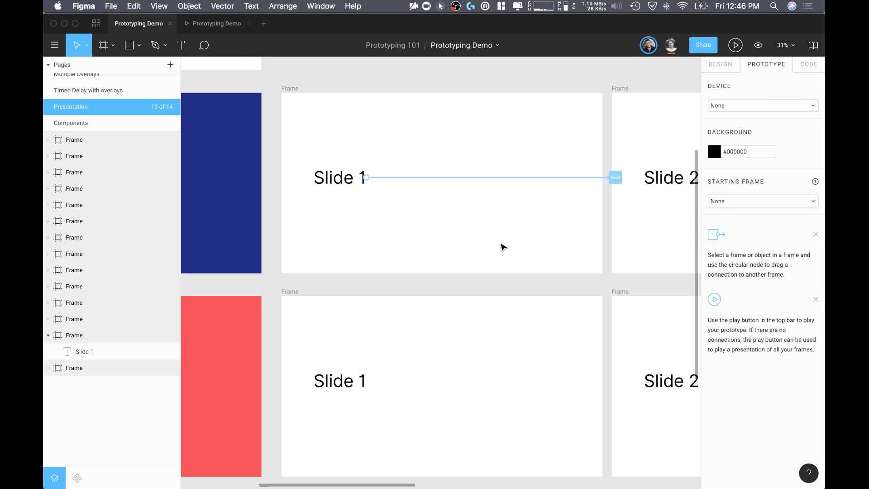
{"action": "scroll", "coordinate": [500, 246], "scroll_direction": "down", "scroll_amount": 1}
{"action": "scroll", "coordinate": [500, 245], "scroll_direction": "left", "scroll_amount": 1}
{"action": "scroll", "coordinate": [502, 263], "scroll_direction": "down", "scroll_amount": 10}
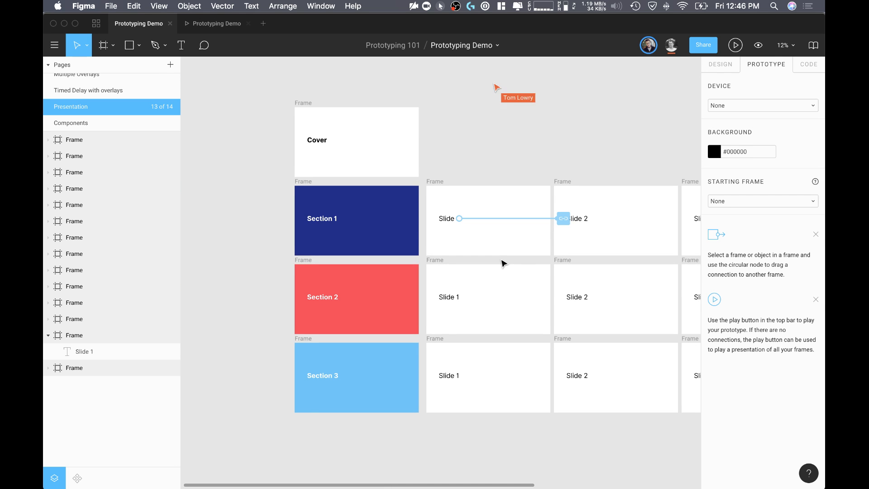
{"action": "scroll", "coordinate": [502, 262], "scroll_direction": "right", "scroll_amount": 3}
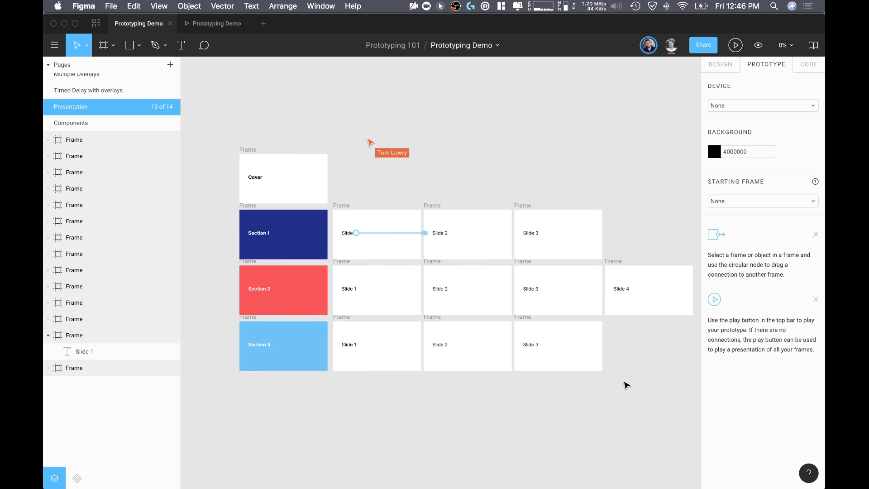
Step: Tidy up the first four frames of each of the three section rows and set their vertical spacing to 254
{"action": "left_click_drag", "start_coordinate": [697, 405], "coordinate": [301, 316]}
{"action": "left_click", "coordinate": [470, 457]}
{"action": "left_click_drag", "start_coordinate": [552, 410], "coordinate": [248, 206]}
{"action": "left_click", "coordinate": [602, 386]}
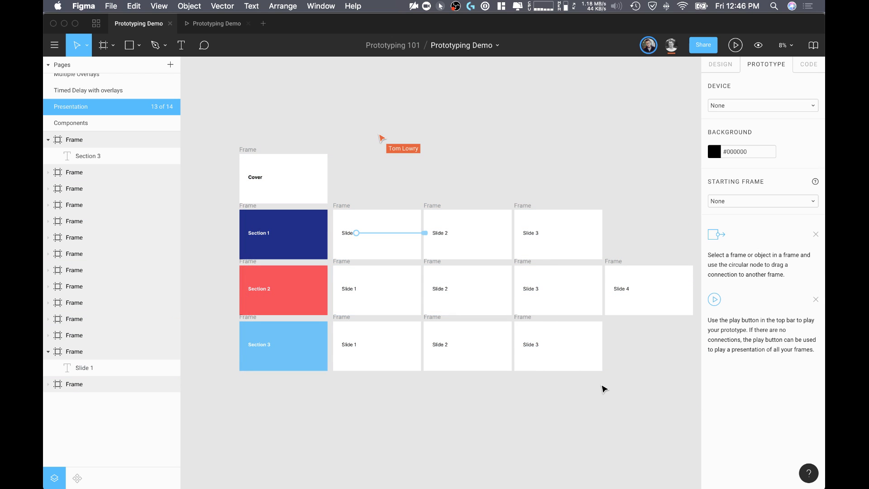
{"action": "left_click_drag", "start_coordinate": [603, 372], "coordinate": [228, 207]}
{"action": "left_click", "coordinate": [593, 362]}
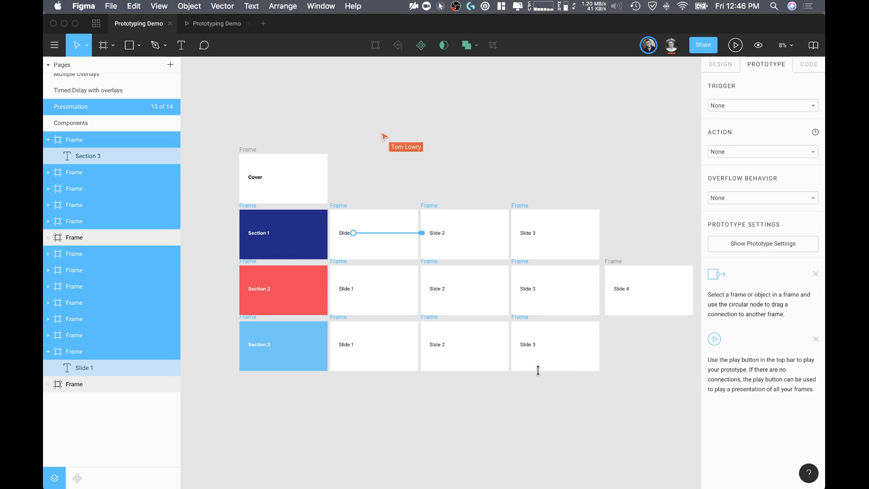
{"action": "mouse_move", "coordinate": [436, 315]}
{"action": "left_mouse_down"}
{"action": "mouse_move", "coordinate": [434, 333]}
{"action": "mouse_move", "coordinate": [435, 316]}
{"action": "mouse_move", "coordinate": [435, 324]}
{"action": "left_mouse_up"}
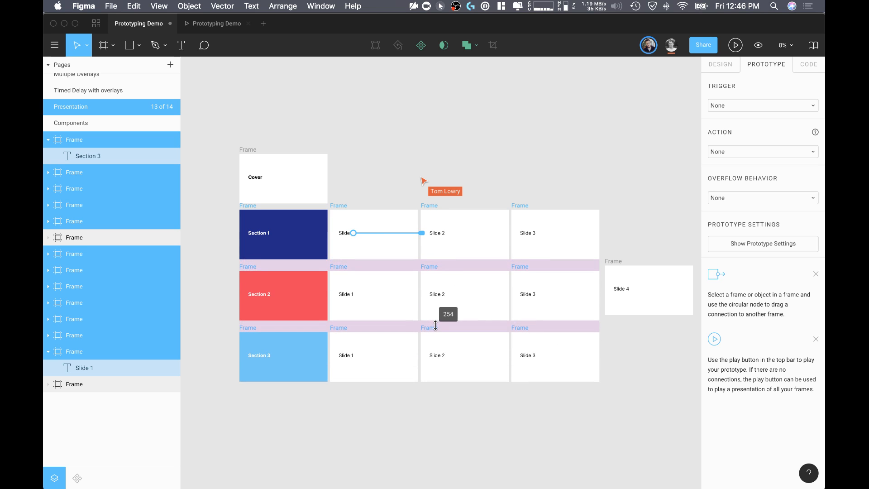
Step: Rearrange the Section 3 row so its Slide 3 frame sits directly after the Section 3 frame, before Slide 1 and Slide 2
{"action": "left_click", "coordinate": [420, 234]}
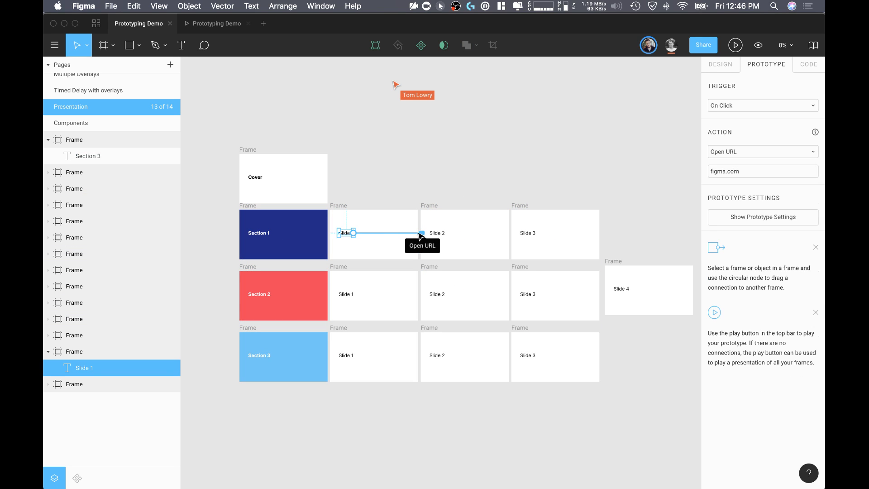
{"action": "left_click_drag", "start_coordinate": [206, 315], "coordinate": [710, 393]}
{"action": "left_click", "coordinate": [536, 406]}
{"action": "scroll", "coordinate": [535, 406], "scroll_direction": "left", "scroll_amount": 3}
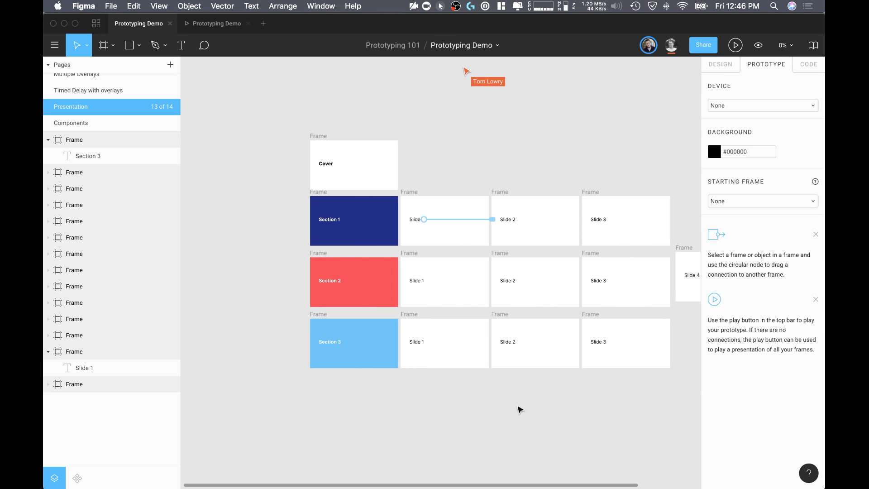
{"action": "left_click_drag", "start_coordinate": [284, 313], "coordinate": [616, 400]}
{"action": "mouse_move", "coordinate": [514, 353]}
{"action": "left_click_drag", "start_coordinate": [544, 348], "coordinate": [365, 348]}
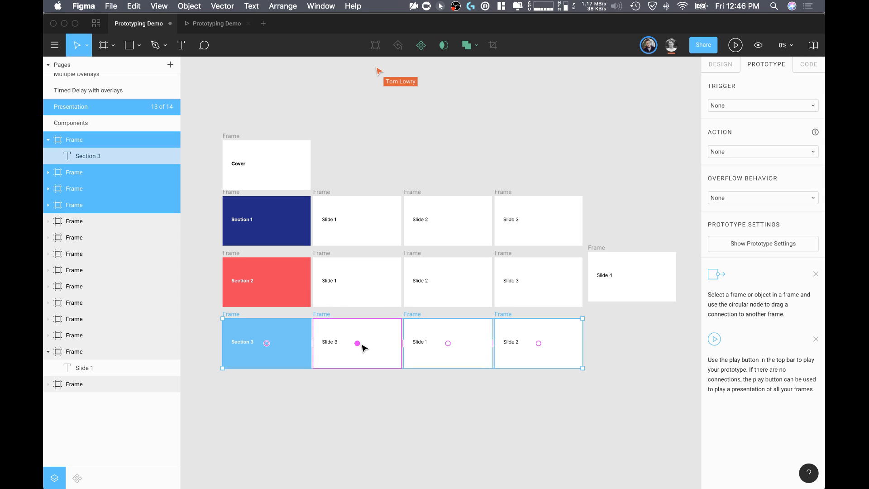
{"action": "left_click", "coordinate": [366, 407]}
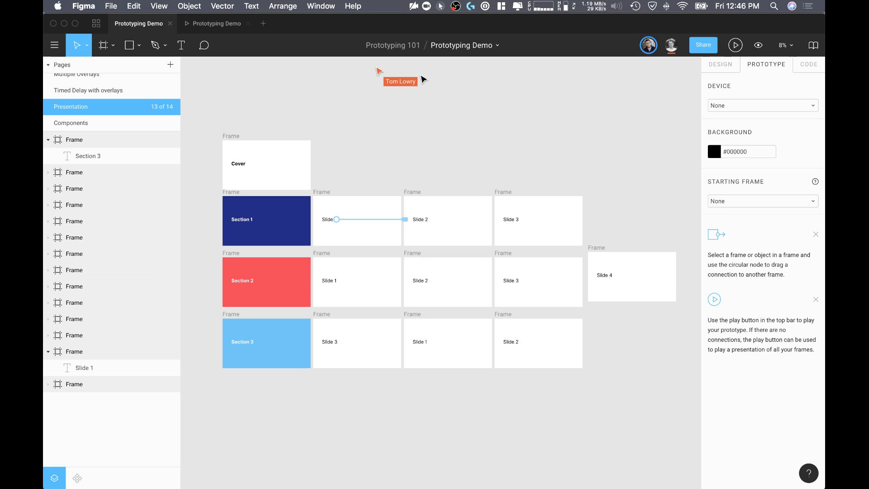
Step: Step through the presentation to Section 3 and the slide after it to check the order, and return to the design file
{"action": "left_click", "coordinate": [208, 26]}
{"action": "key", "text": "Right"}
{"action": "key", "text": "Right"}
{"action": "key", "text": "Right"}
{"action": "key", "text": "Right"}
{"action": "key", "text": "Right"}
{"action": "key", "text": "Right"}
{"action": "key", "text": "Right"}
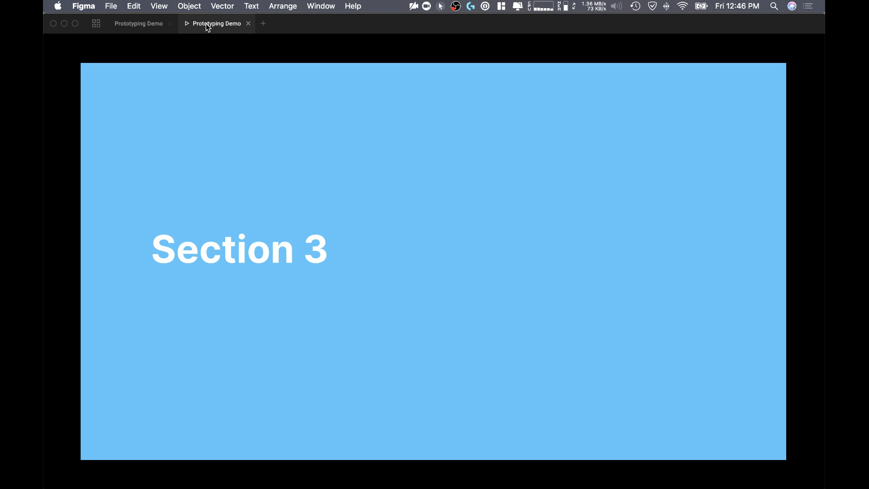
{"action": "key", "text": "Right"}
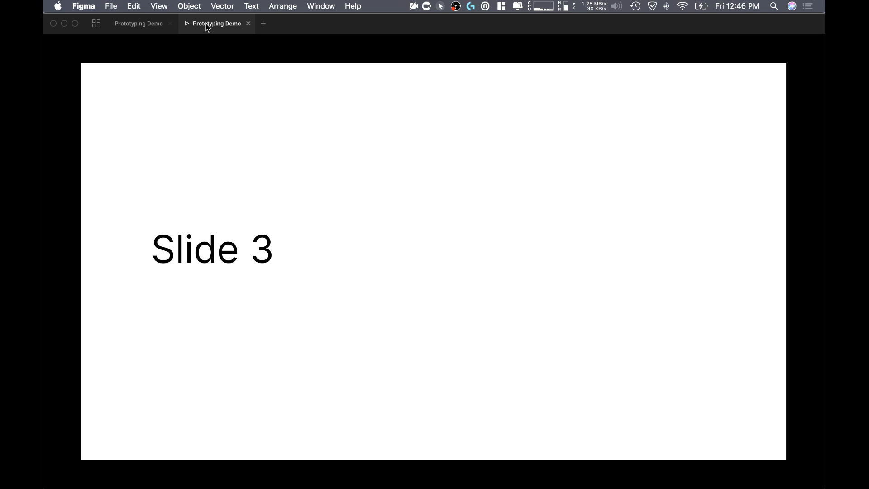
{"action": "left_click", "coordinate": [138, 24]}
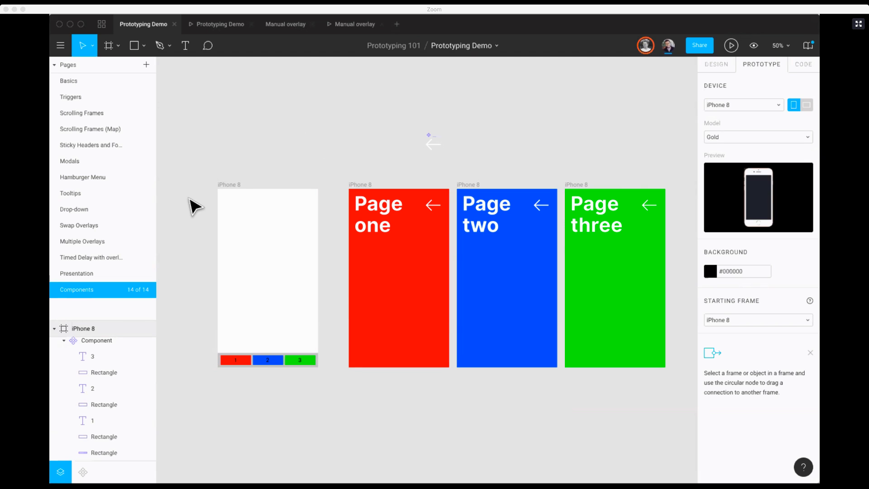
Step: Copy the 1-2-3 navigation bar component from the blank iPhone 8 frame into the Page one, Page two and Page three frames
{"action": "scroll", "coordinate": [252, 232], "scroll_direction": "right", "scroll_amount": 1}
{"action": "scroll", "coordinate": [252, 232], "scroll_direction": "left", "scroll_amount": 1}
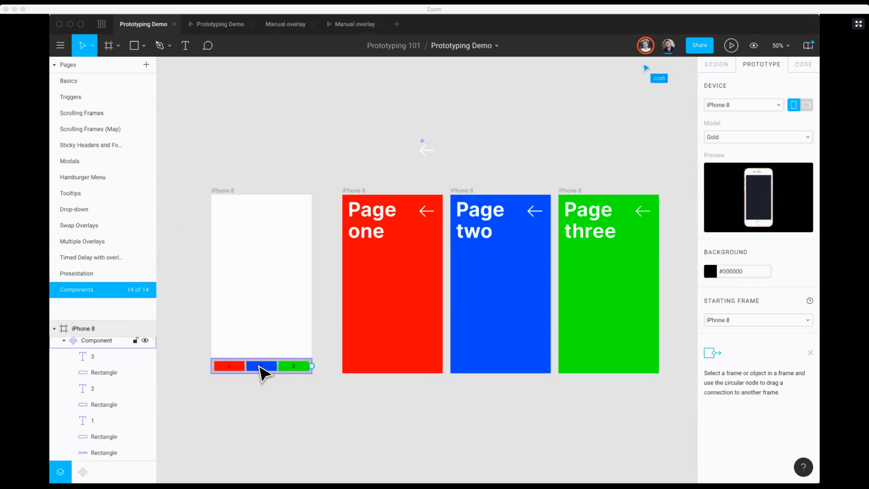
{"action": "left_click", "coordinate": [245, 367]}
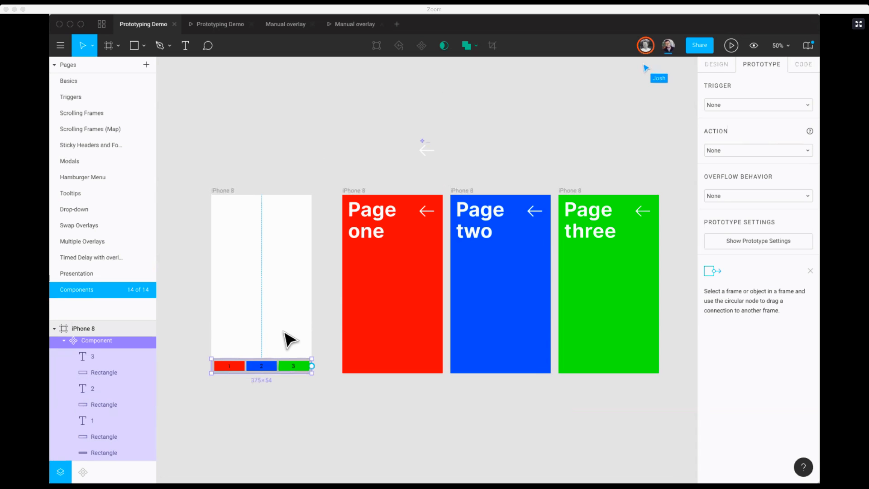
{"action": "scroll", "coordinate": [240, 368], "scroll_direction": "down", "scroll_amount": 1}
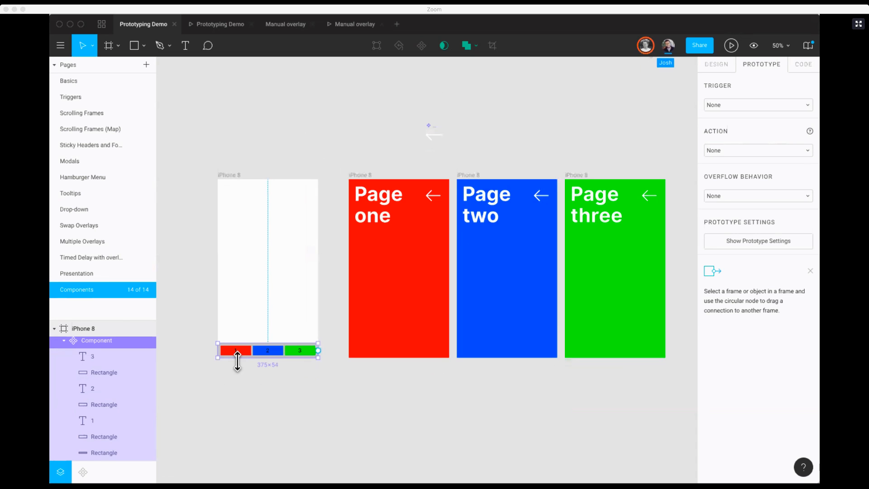
{"action": "left_click_drag", "start_coordinate": [267, 352], "coordinate": [362, 356], "text": "alt"}
{"action": "left_click", "coordinate": [520, 182]}
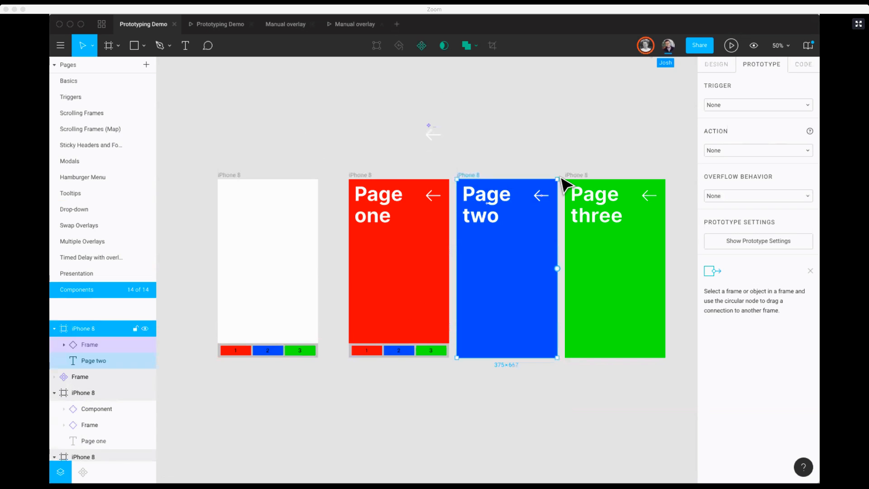
{"action": "key", "text": "ctrl+v"}
{"action": "left_click", "coordinate": [578, 182]}
{"action": "key", "text": "ctrl+v"}
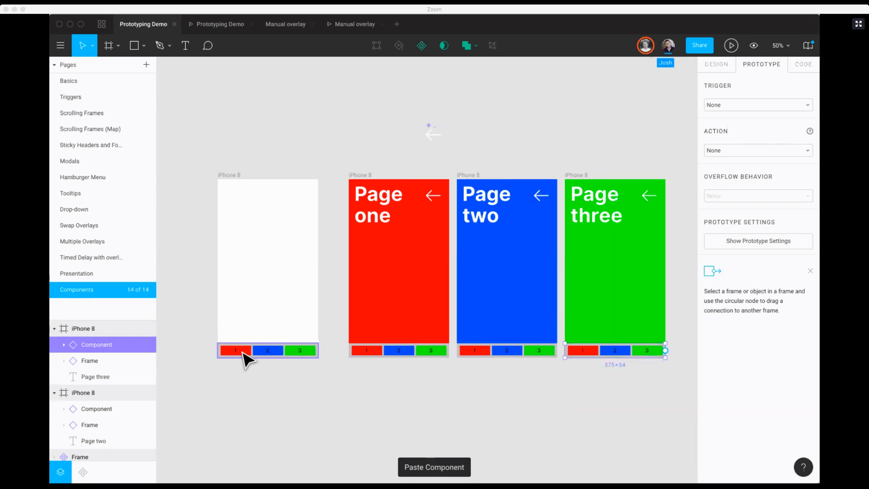
Step: Connect the main navigation component's buttons 1, 2 and 3 to the Page one, Page two and Page three frames, respectively
{"action": "double_click", "coordinate": [242, 351]}
{"action": "left_click_drag", "start_coordinate": [251, 350], "coordinate": [365, 264]}
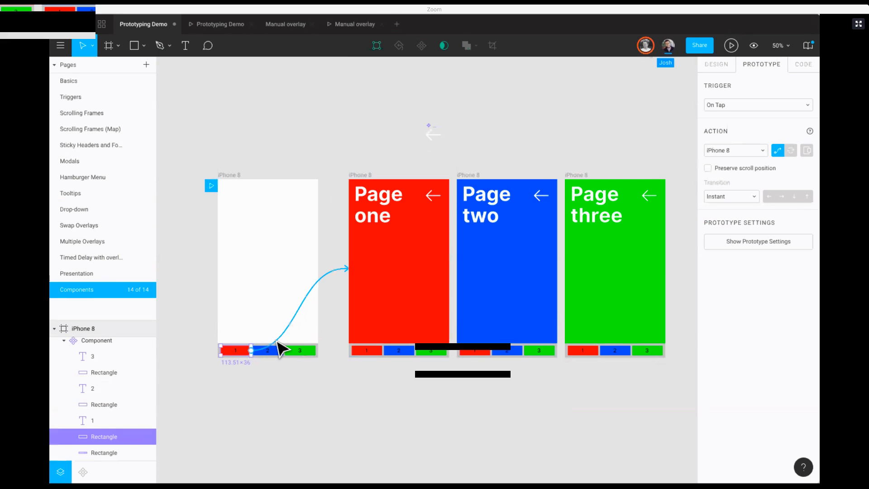
{"action": "left_click", "coordinate": [277, 351]}
{"action": "left_click_drag", "start_coordinate": [283, 351], "coordinate": [458, 294]}
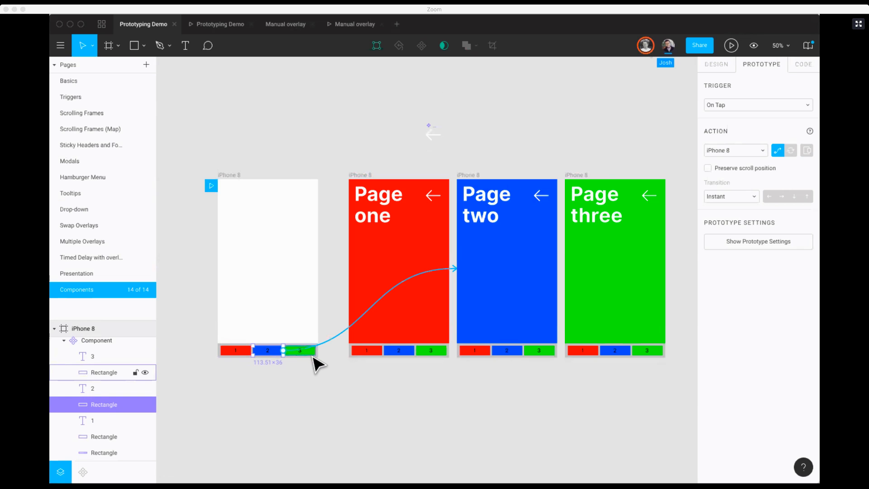
{"action": "left_click", "coordinate": [312, 351]}
{"action": "left_click_drag", "start_coordinate": [615, 272], "coordinate": [616, 273]}
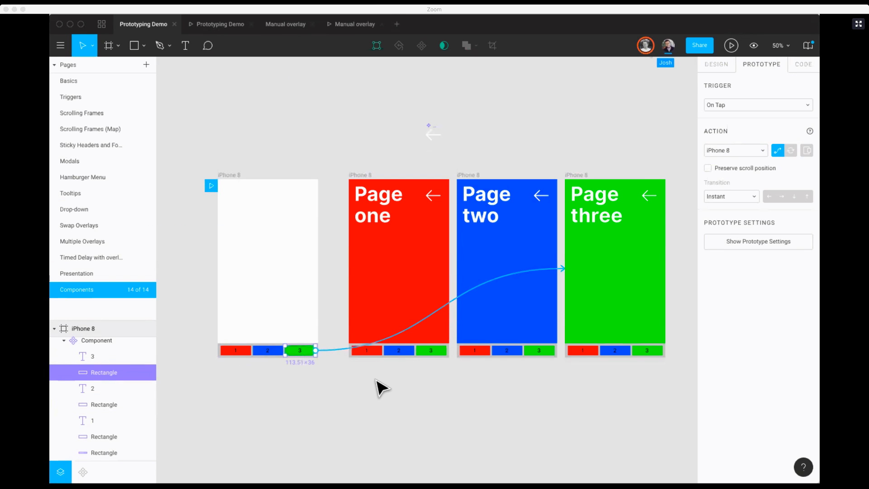
Step: Examine the prototype connections inherited by the navigation bar instances on Page one, Page two and Page three
{"action": "left_click", "coordinate": [387, 364]}
{"action": "left_click", "coordinate": [399, 354]}
{"action": "left_click", "coordinate": [509, 401]}
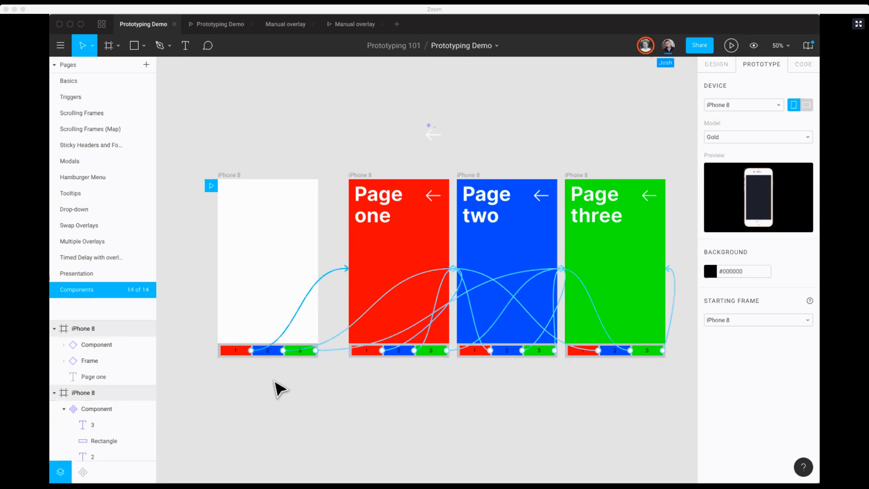
{"action": "left_click", "coordinate": [445, 354]}
{"action": "left_click", "coordinate": [504, 348]}
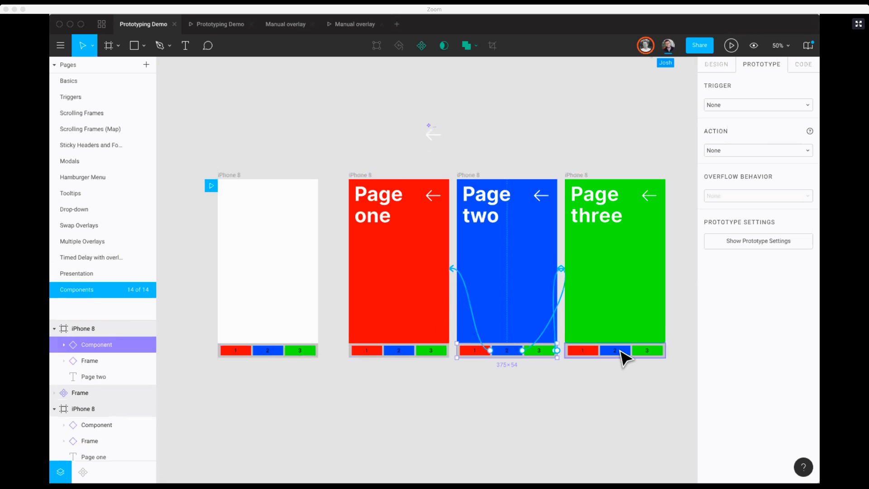
{"action": "left_click", "coordinate": [624, 354]}
{"action": "left_click", "coordinate": [583, 394]}
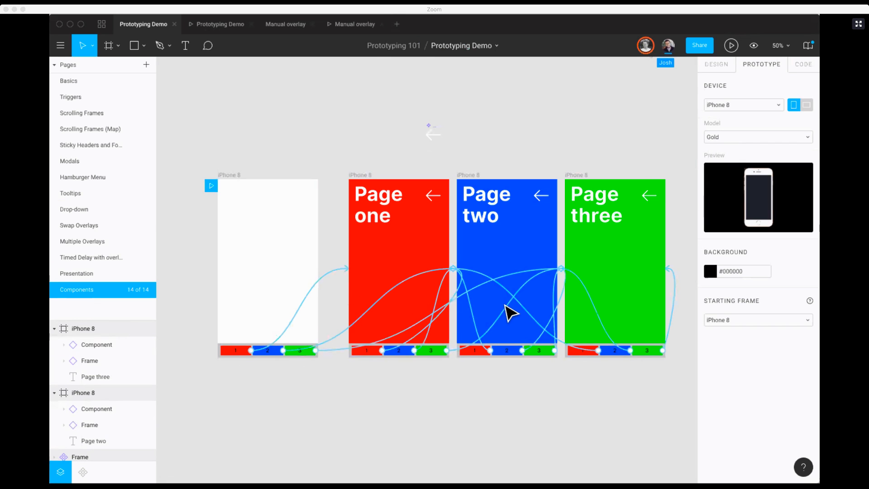
Step: Set the On Tap action of the main back arrow component above the frames to Back
{"action": "scroll", "coordinate": [332, 304], "scroll_direction": "right", "scroll_amount": 2}
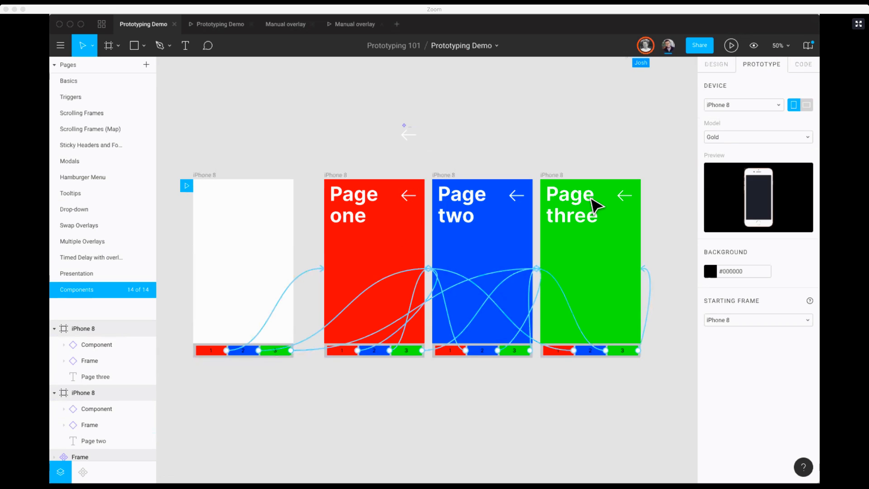
{"action": "left_click", "coordinate": [411, 197]}
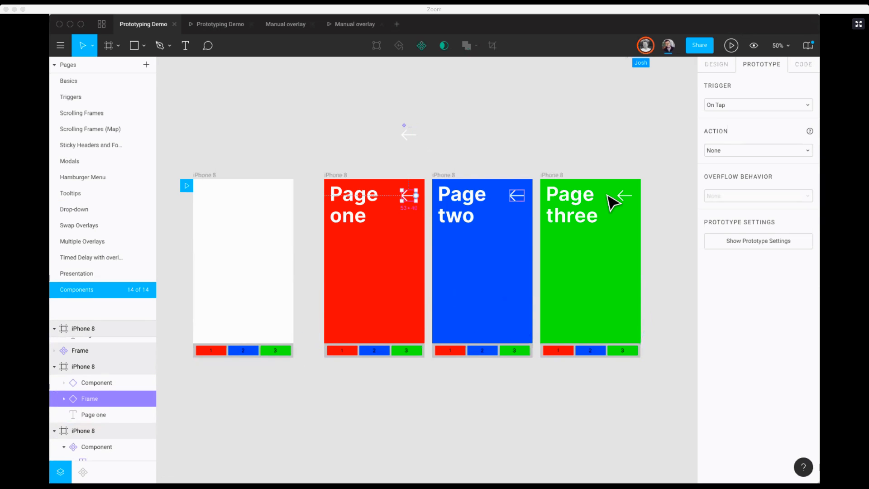
{"action": "left_click", "coordinate": [413, 137]}
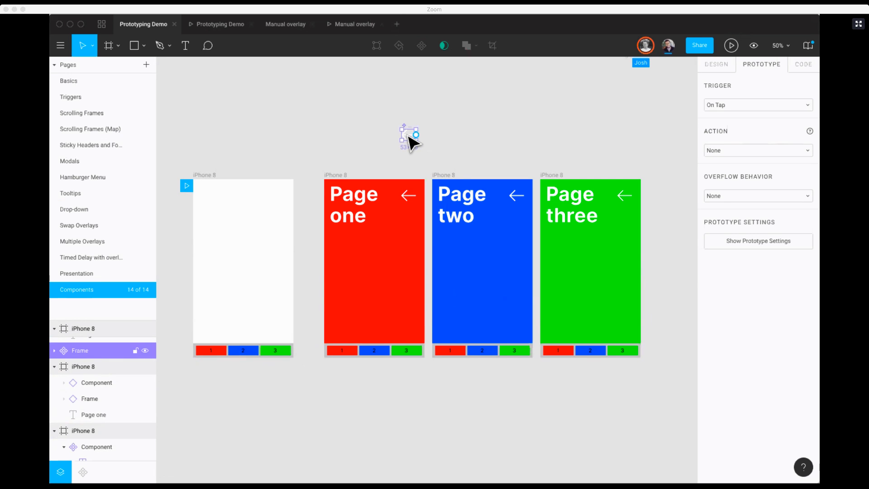
{"action": "left_click", "coordinate": [735, 150]}
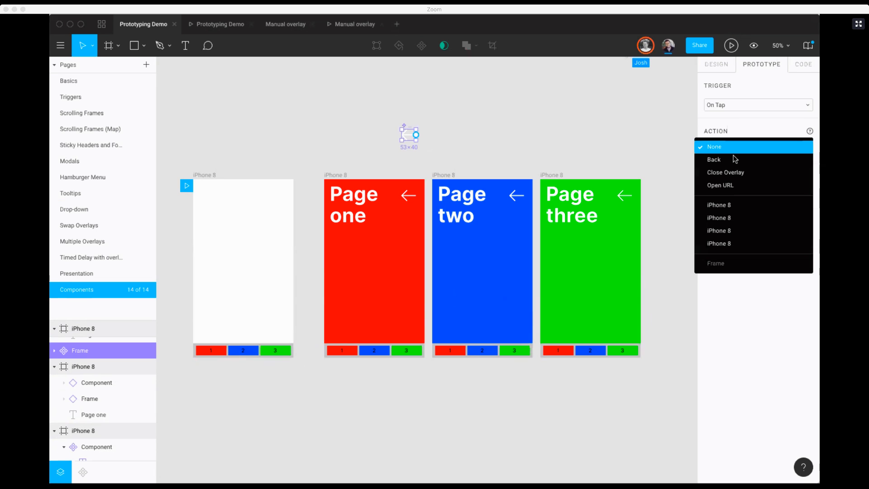
{"action": "left_click", "coordinate": [733, 159]}
{"action": "left_click", "coordinate": [406, 195]}
{"action": "left_click", "coordinate": [512, 156]}
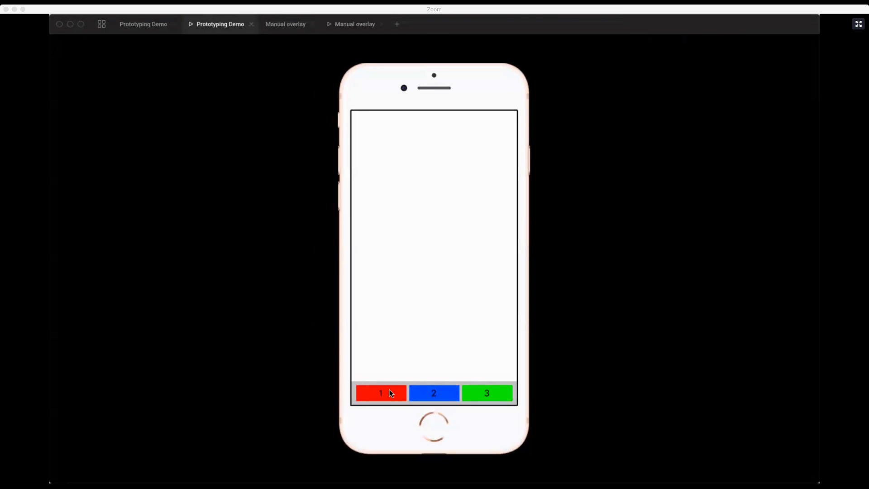
Step: Test buttons 1, 2 and 3 in the prototype, go back to the blank screen with the arrow, and return to the design file
{"action": "left_click", "coordinate": [388, 390]}
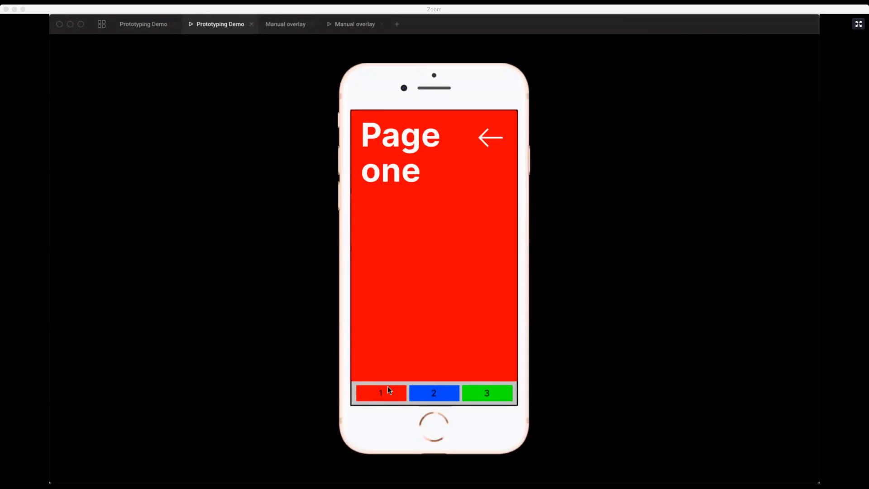
{"action": "left_click", "coordinate": [430, 395]}
{"action": "left_click", "coordinate": [490, 397]}
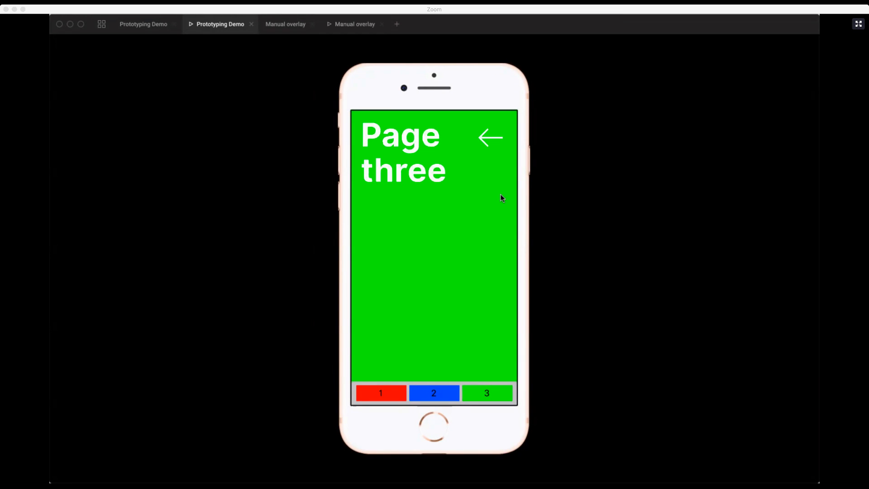
{"action": "left_click", "coordinate": [488, 140]}
{"action": "left_click", "coordinate": [489, 140]}
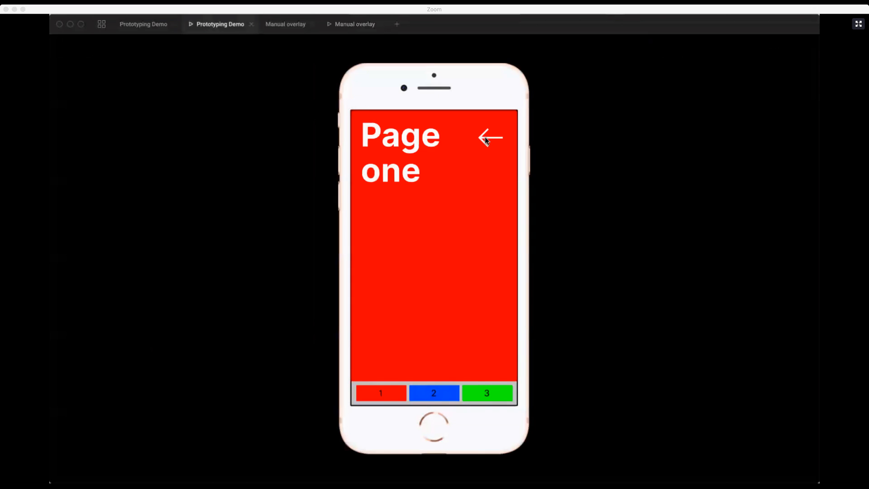
{"action": "left_click", "coordinate": [489, 141]}
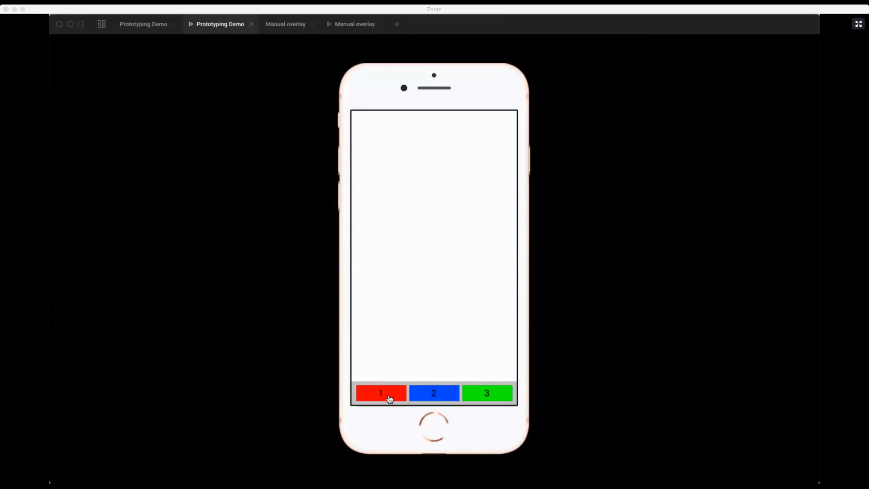
{"action": "left_click", "coordinate": [153, 31]}
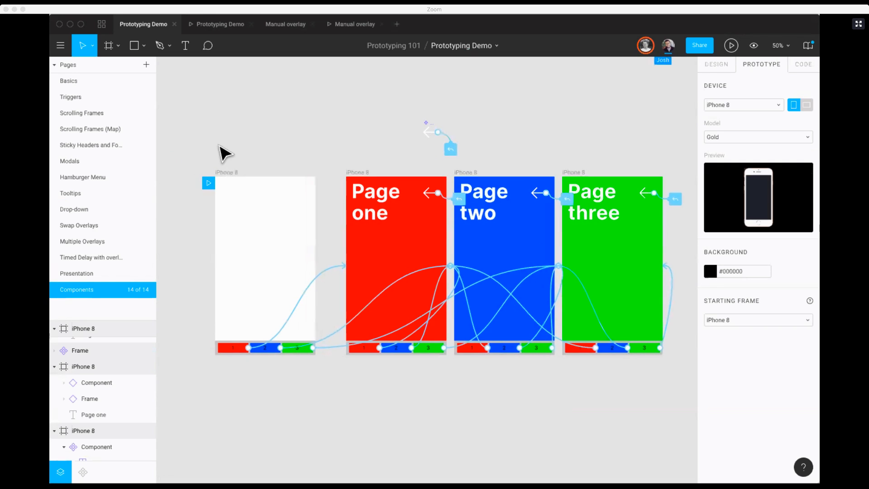
{"action": "left_click", "coordinate": [244, 349]}
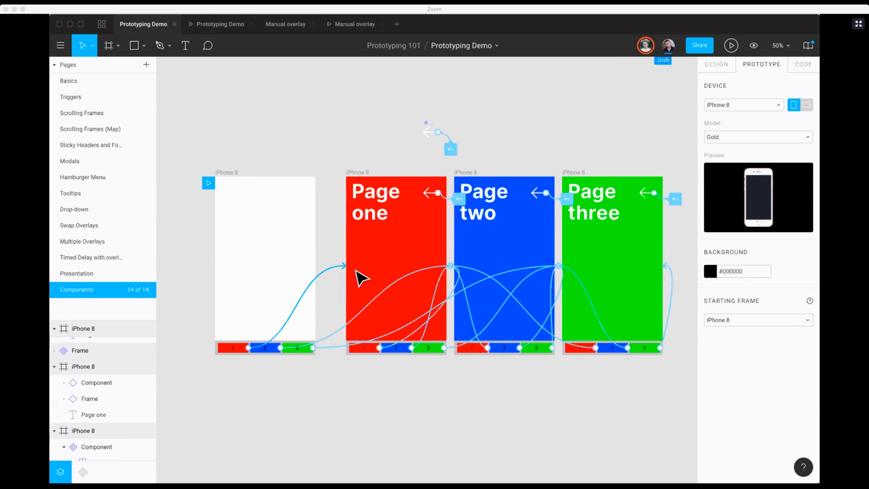
{"action": "left_click", "coordinate": [318, 297]}
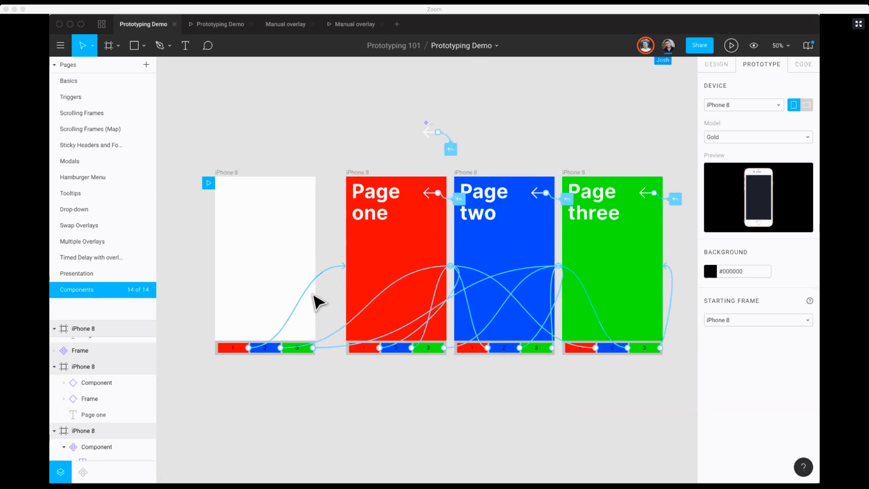
{"action": "scroll", "coordinate": [271, 357], "scroll_direction": "left", "scroll_amount": 1}
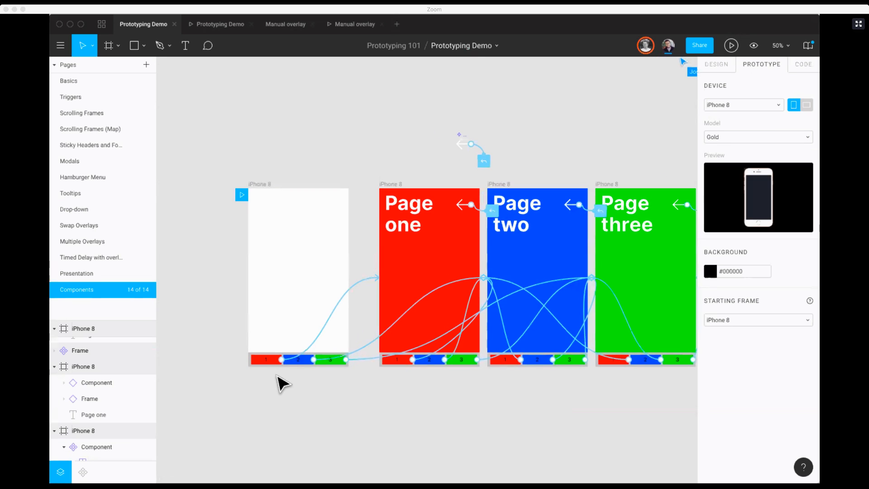
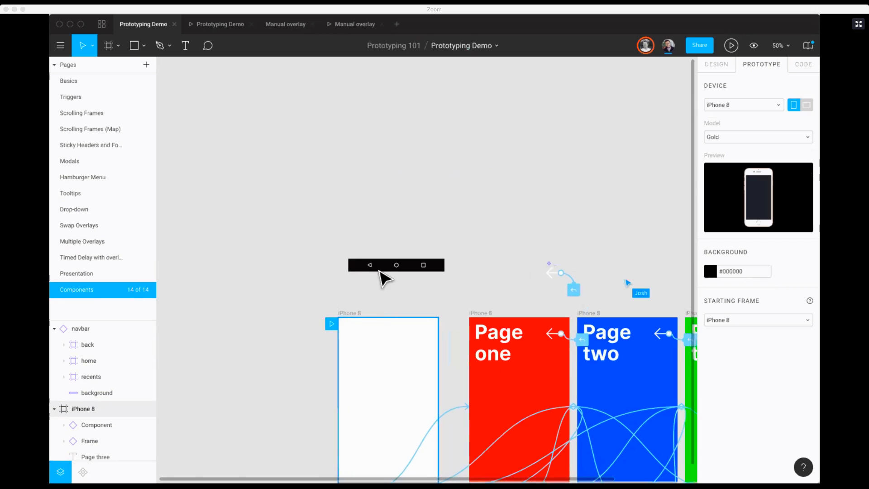
Step: Delete the black navbar component above the blank iPhone 8 frame on the Components page
{"action": "left_click", "coordinate": [370, 267]}
{"action": "left_click", "coordinate": [409, 303]}
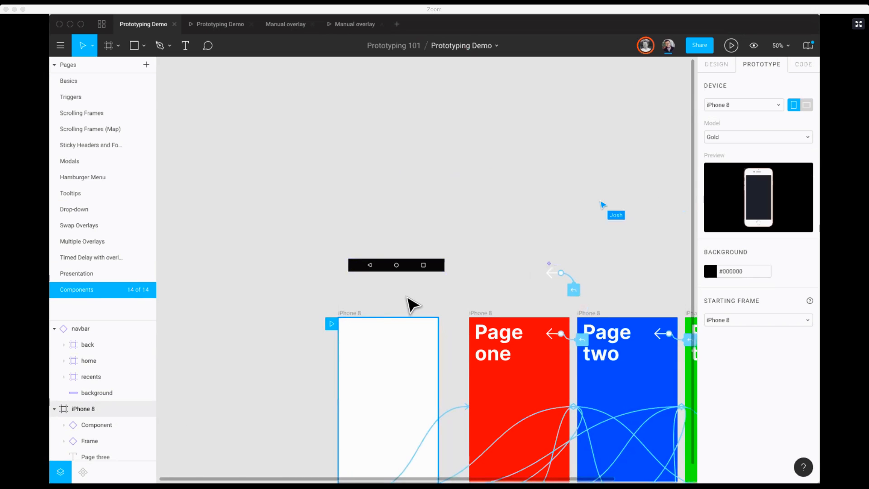
{"action": "scroll", "coordinate": [409, 303], "scroll_direction": "down", "scroll_amount": 2}
{"action": "scroll", "coordinate": [409, 303], "scroll_direction": "right", "scroll_amount": 3}
{"action": "scroll", "coordinate": [408, 299], "scroll_direction": "down", "scroll_amount": 2}
{"action": "scroll", "coordinate": [408, 298], "scroll_direction": "right", "scroll_amount": 3}
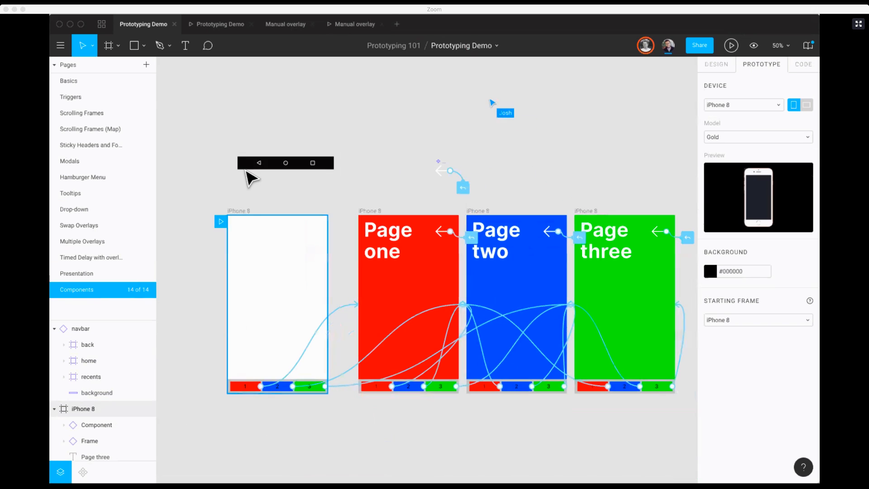
{"action": "left_click", "coordinate": [244, 173]}
{"action": "key", "text": "Delete"}
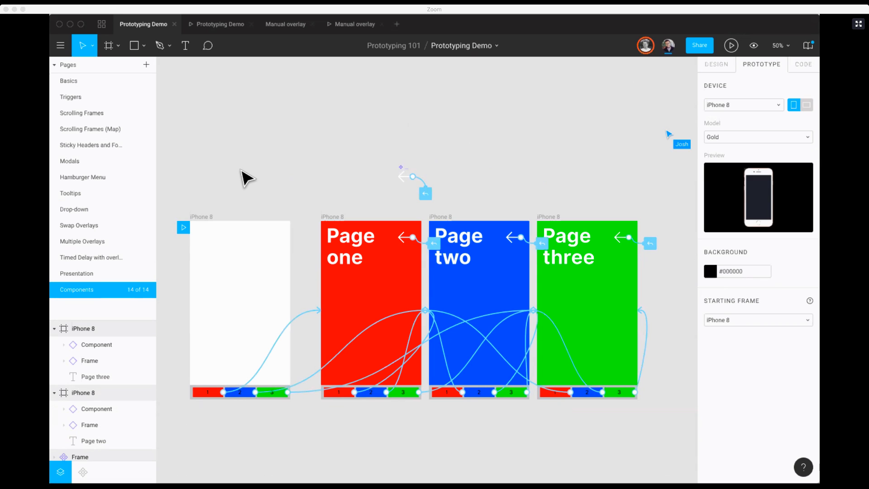
Step: On the Basics page, search the components for "icon" and place the Apps — Music Download cloud icon below the Desktop frame
{"action": "left_click", "coordinate": [101, 84]}
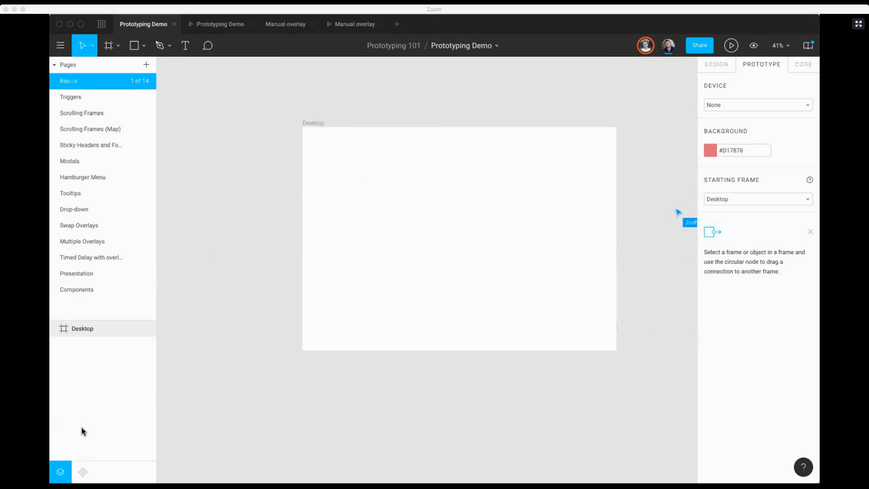
{"action": "left_click", "coordinate": [81, 463]}
{"action": "type", "text": "icon"}
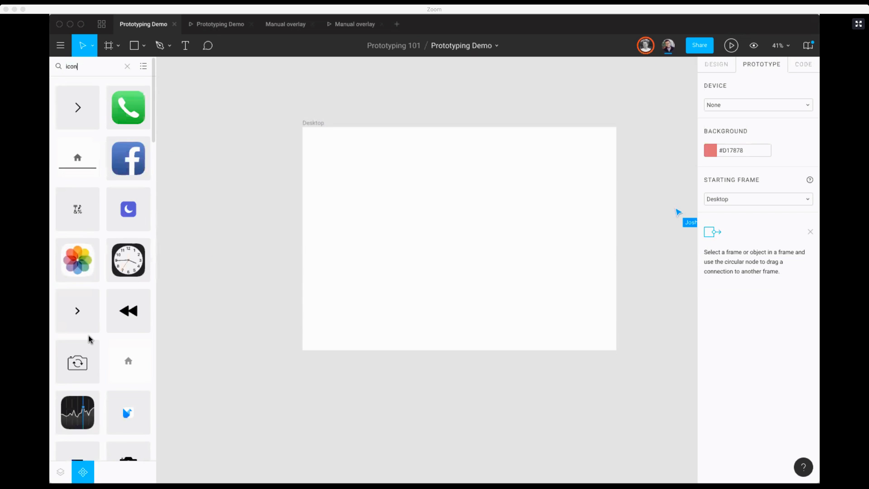
{"action": "scroll", "coordinate": [90, 339], "scroll_direction": "down", "scroll_amount": 4}
{"action": "scroll", "coordinate": [89, 339], "scroll_direction": "up", "scroll_amount": 4}
{"action": "scroll", "coordinate": [89, 340], "scroll_direction": "down", "scroll_amount": 10}
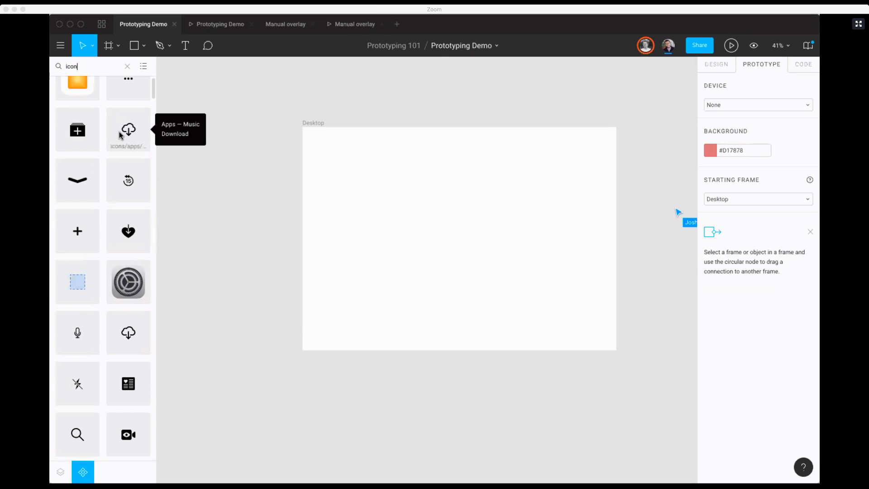
{"action": "left_click_drag", "start_coordinate": [121, 136], "coordinate": [302, 421]}
Step: Inspect the placed cloud download icon up close on the canvas
{"action": "key", "text": "z"}
{"action": "left_click_drag", "start_coordinate": [300, 184], "coordinate": [435, 286]}
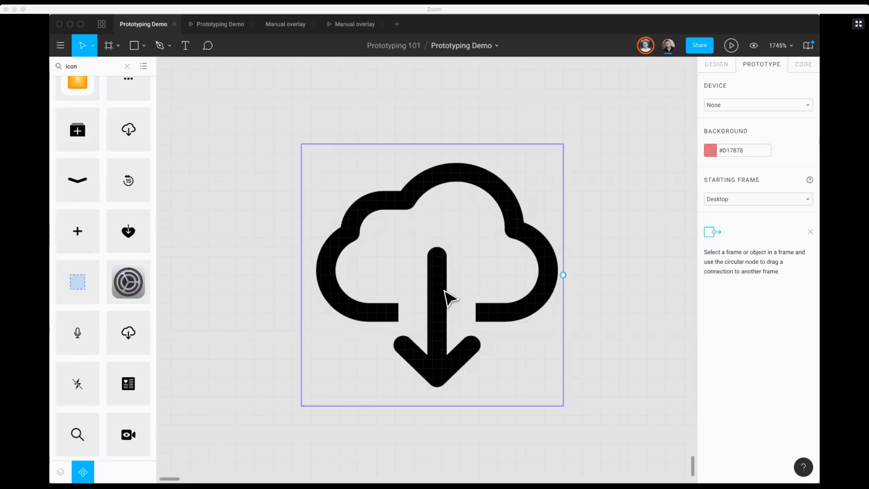
{"action": "left_click", "coordinate": [448, 297]}
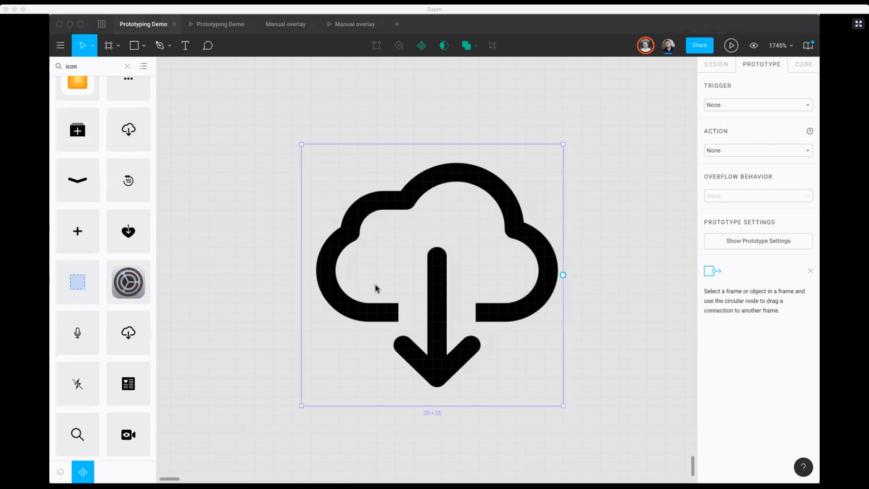
{"action": "left_click", "coordinate": [285, 179]}
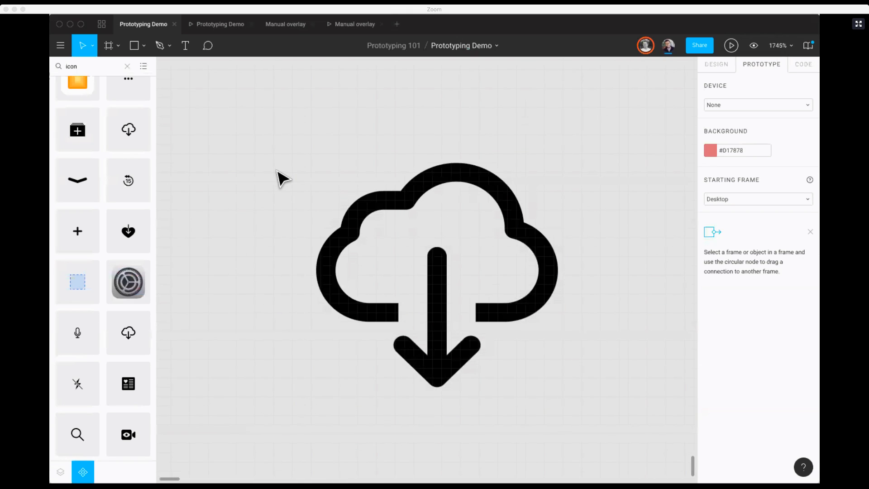
{"action": "key", "text": "shift+1"}
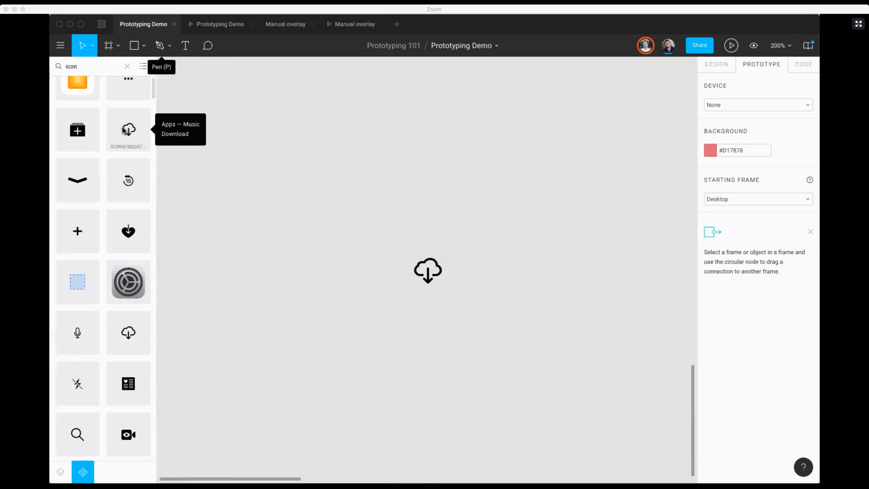
Step: Clear the component search, check the Prototyping 101 project's file overview, and expand the library's Editor icon category back in the design file
{"action": "left_click", "coordinate": [128, 66]}
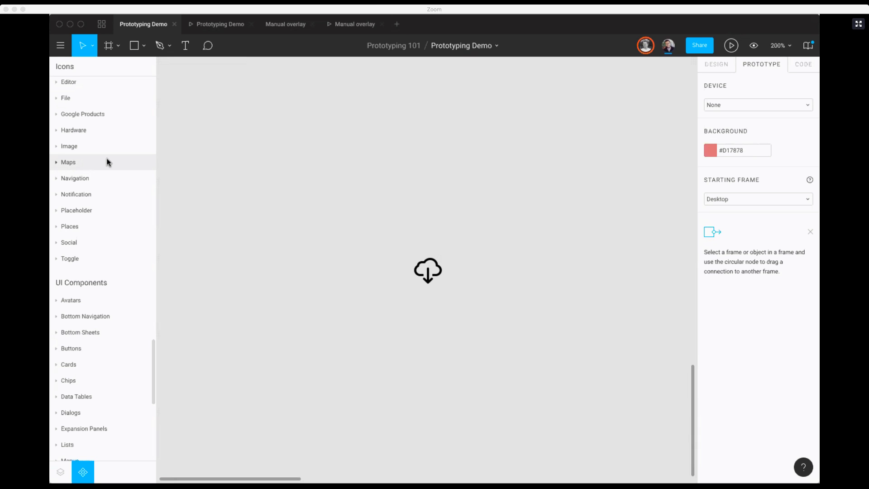
{"action": "left_click", "coordinate": [101, 24]}
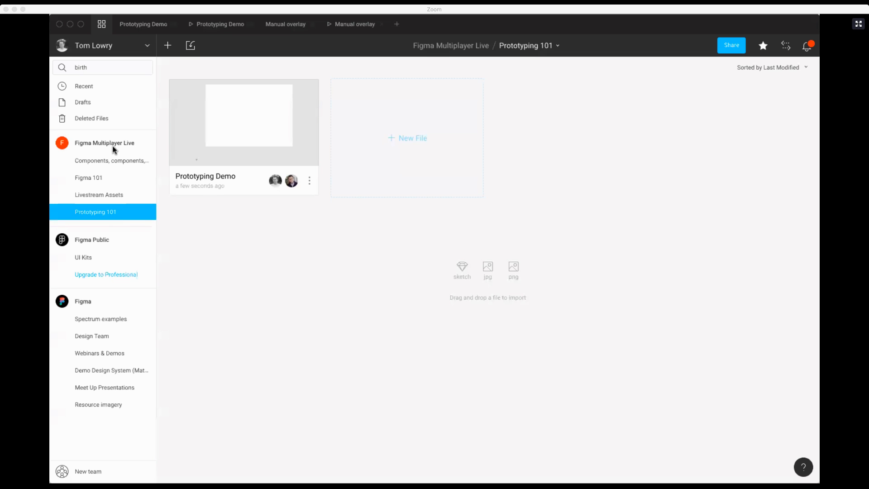
{"action": "left_click", "coordinate": [127, 30]}
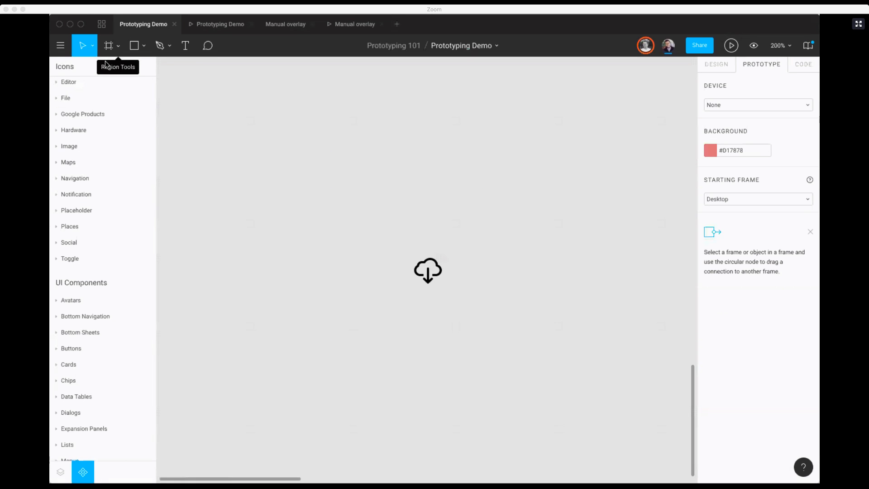
{"action": "left_click", "coordinate": [79, 88]}
Step: Select the cloud download icon near the Desktop frame
{"action": "key", "text": "shift+1"}
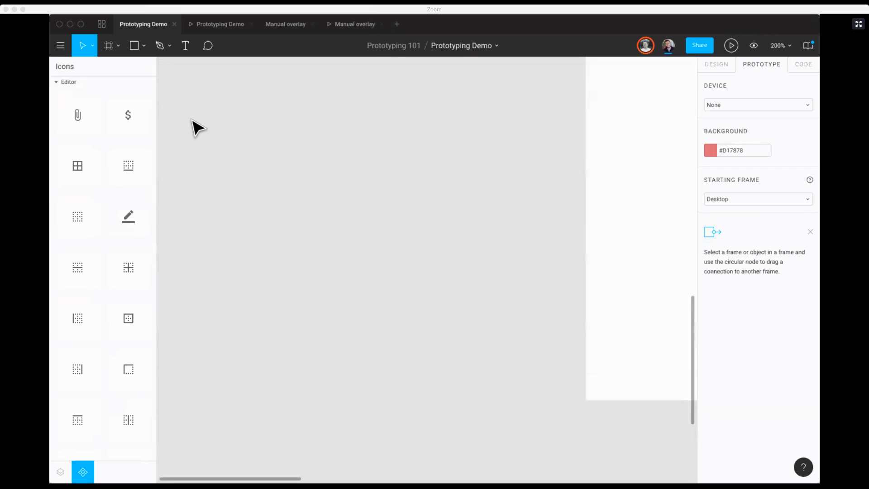
{"action": "key", "text": "z"}
{"action": "left_click_drag", "start_coordinate": [420, 326], "coordinate": [436, 343]}
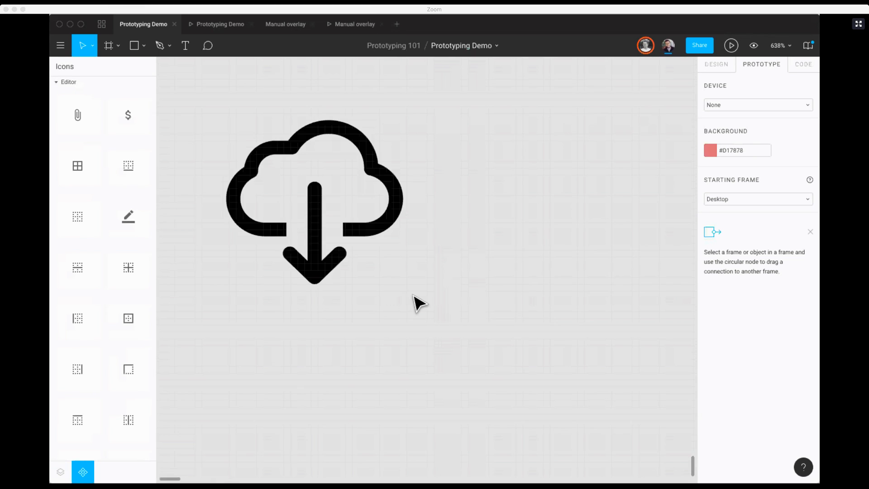
{"action": "scroll", "coordinate": [356, 229], "scroll_direction": "up", "scroll_amount": 2}
{"action": "scroll", "coordinate": [356, 229], "scroll_direction": "left", "scroll_amount": 2}
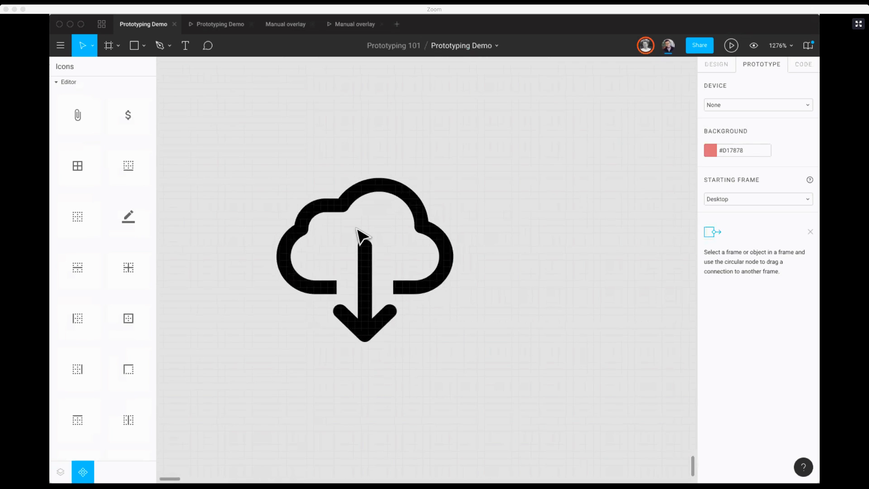
{"action": "scroll", "coordinate": [377, 259], "scroll_direction": "down", "scroll_amount": 1}
{"action": "left_click", "coordinate": [353, 213]}
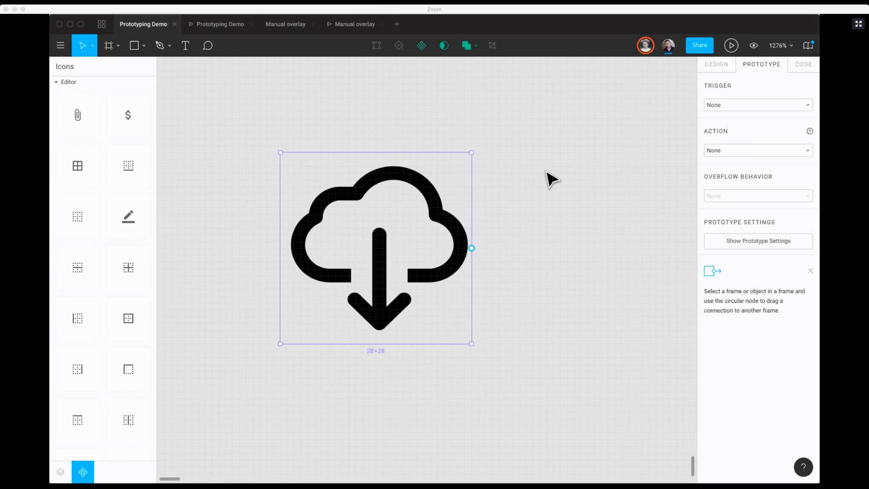
{"action": "left_click", "coordinate": [136, 11]}
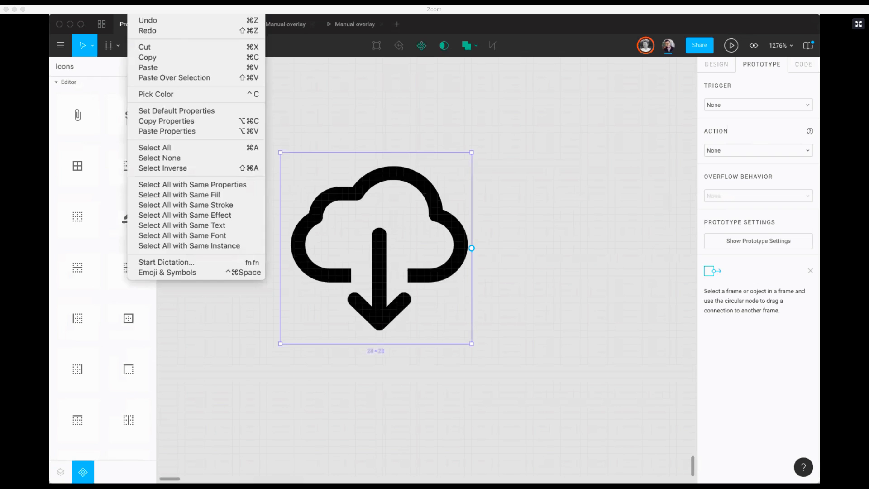
{"action": "left_click", "coordinate": [197, 67]}
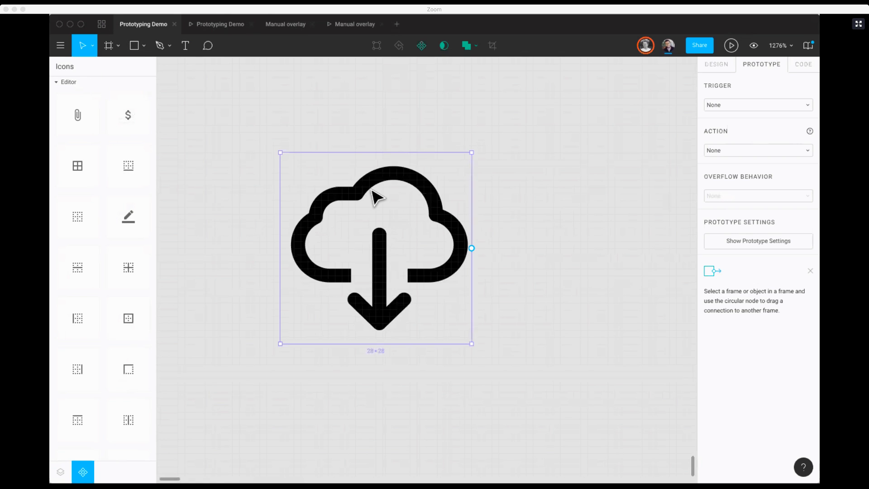
Step: Examine the cloud icon's outline against the pixel grid at 3200% and 1600% magnification, finishing with an overview of the Desktop frame
{"action": "scroll", "coordinate": [371, 192], "scroll_direction": "up", "scroll_amount": 5}
{"action": "scroll", "coordinate": [362, 144], "scroll_direction": "up", "scroll_amount": 1}
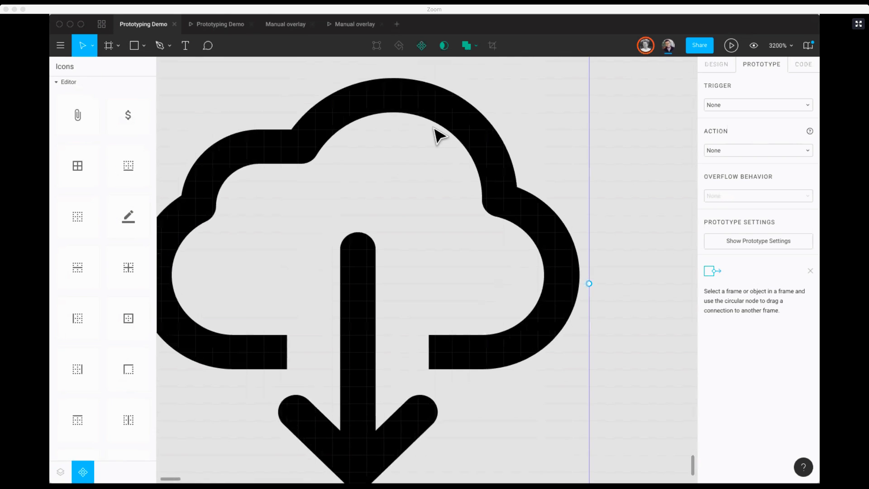
{"action": "scroll", "coordinate": [522, 142], "scroll_direction": "up", "scroll_amount": 2}
{"action": "scroll", "coordinate": [521, 143], "scroll_direction": "right", "scroll_amount": 2}
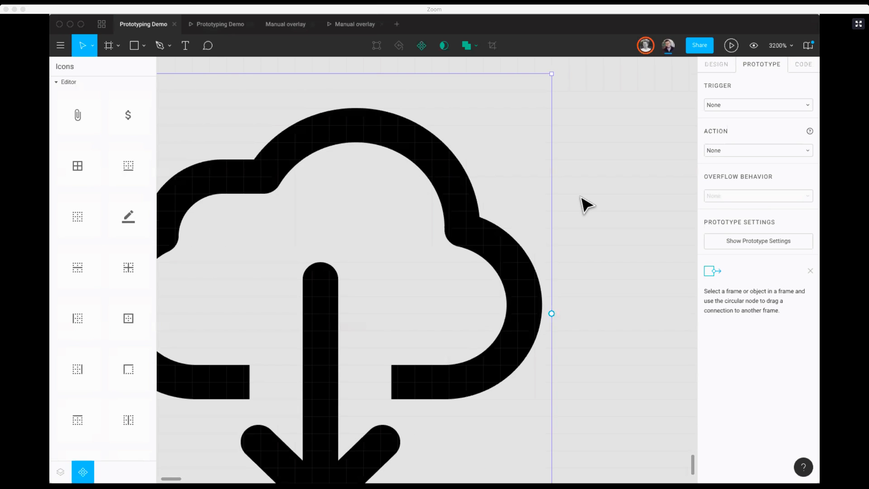
{"action": "key", "text": "minus"}
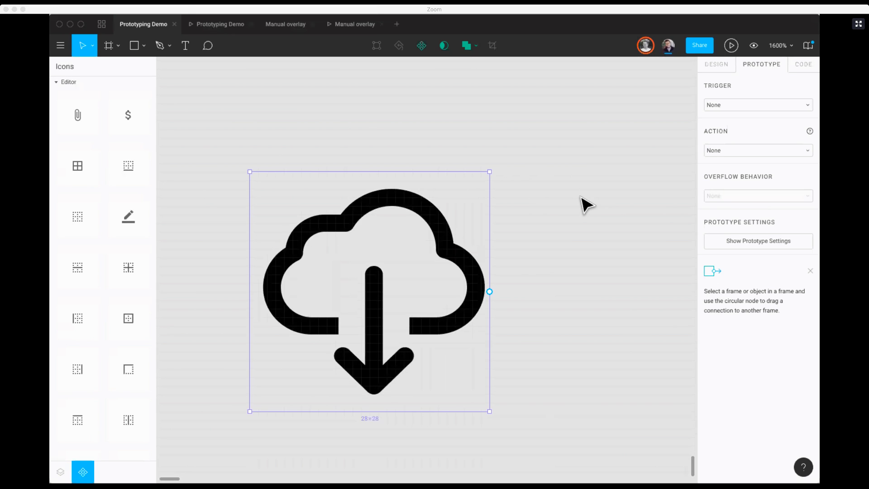
{"action": "key", "text": "plus"}
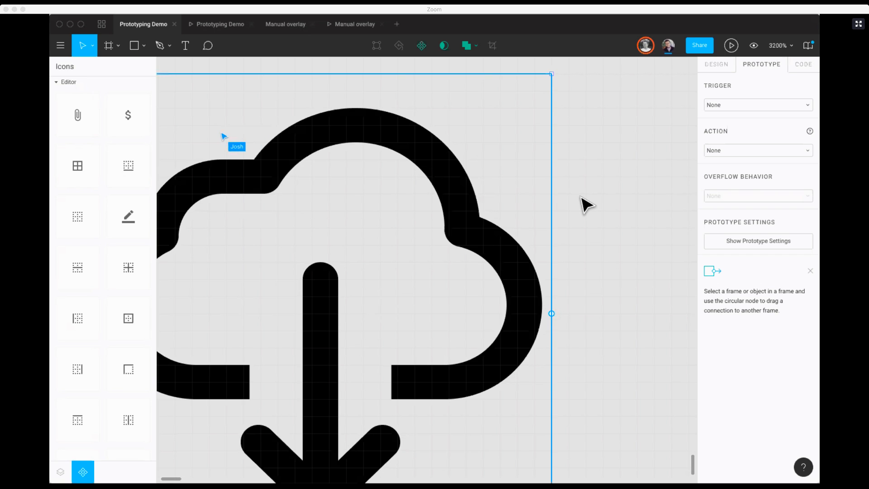
{"action": "key", "text": "minus"}
{"action": "key", "text": "minus"}
{"action": "key", "text": "minus"}
{"action": "key", "text": "minus"}
{"action": "key", "text": "minus"}
{"action": "key", "text": "minus"}
{"action": "key", "text": "minus"}
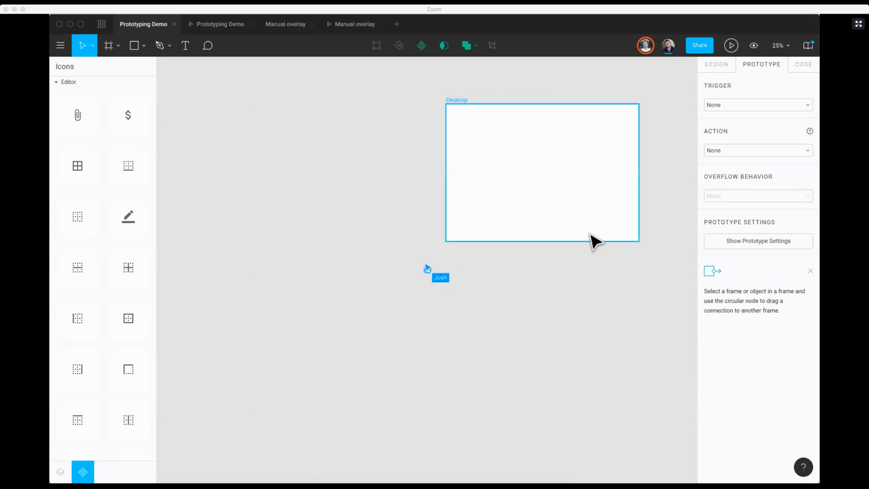
{"action": "left_click", "coordinate": [591, 272]}
{"action": "scroll", "coordinate": [591, 271], "scroll_direction": "up", "scroll_amount": 2}
{"action": "scroll", "coordinate": [591, 271], "scroll_direction": "right", "scroll_amount": 2}
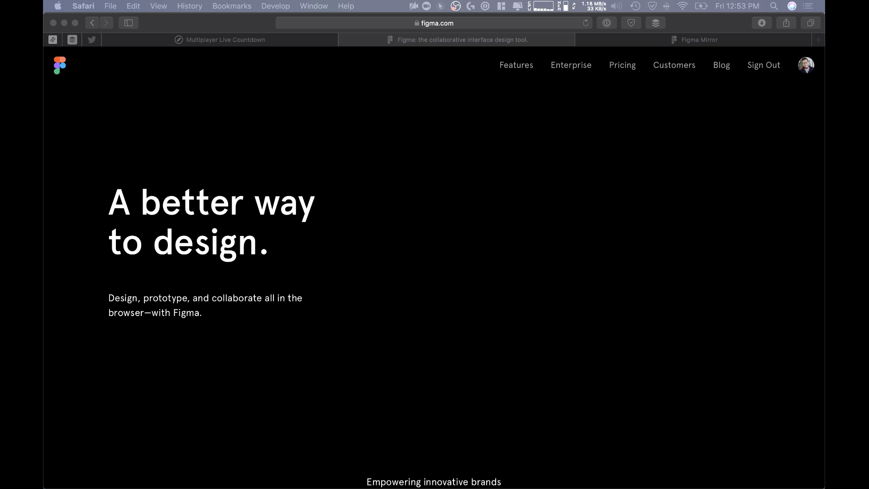
Step: Switch to the Figma website in Safari and open the Support page listed under Resources
{"action": "scroll", "coordinate": [548, 393], "scroll_direction": "down", "scroll_amount": 1}
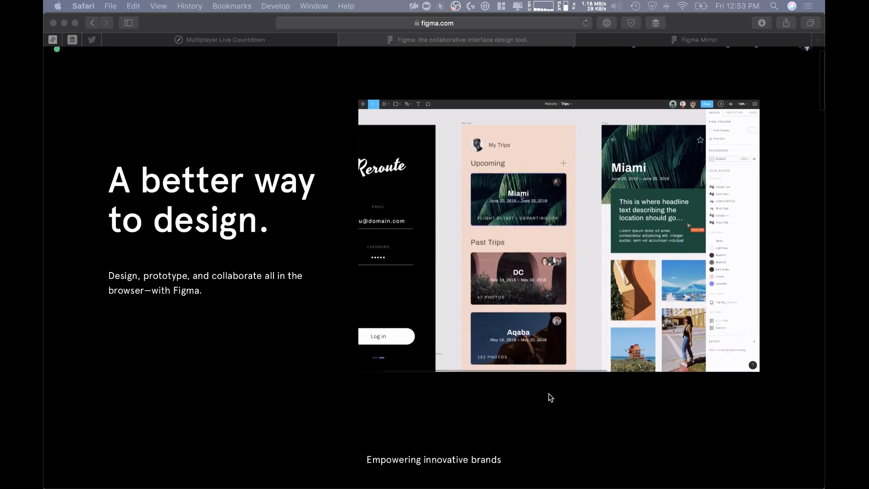
{"action": "scroll", "coordinate": [548, 392], "scroll_direction": "down", "scroll_amount": 20}
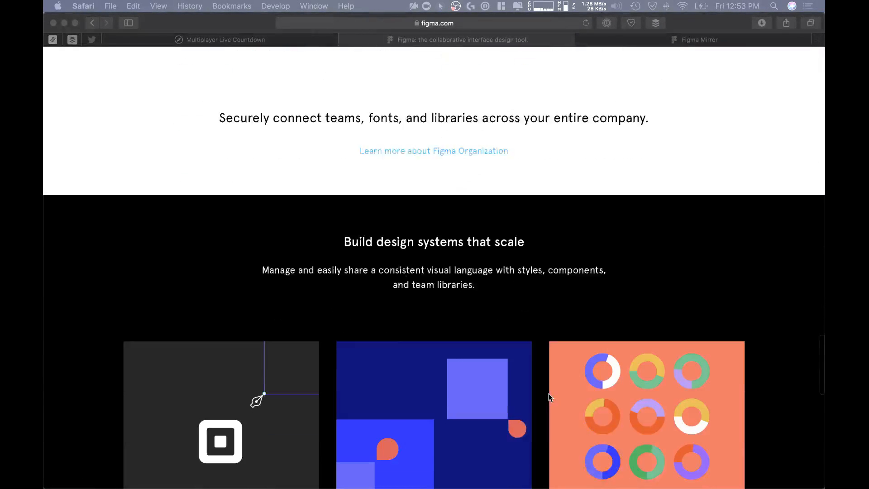
{"action": "scroll", "coordinate": [549, 393], "scroll_direction": "down", "scroll_amount": 15}
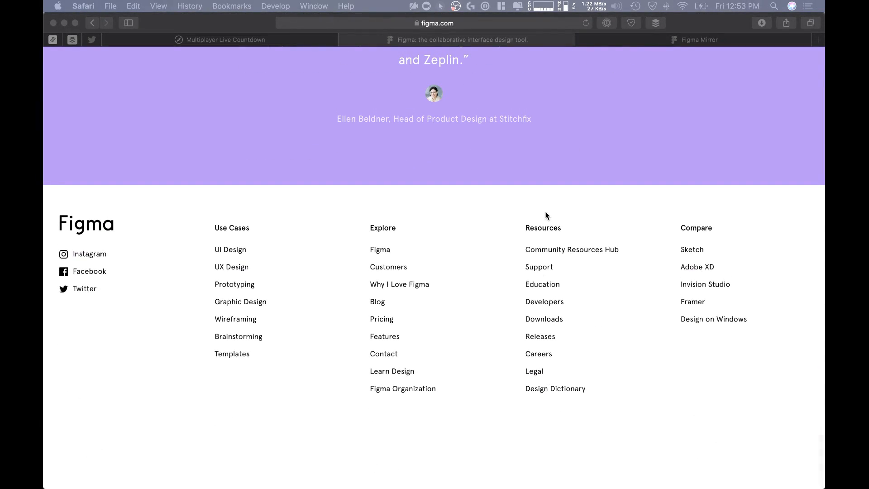
{"action": "left_click", "coordinate": [539, 266]}
{"action": "left_click", "coordinate": [539, 267]}
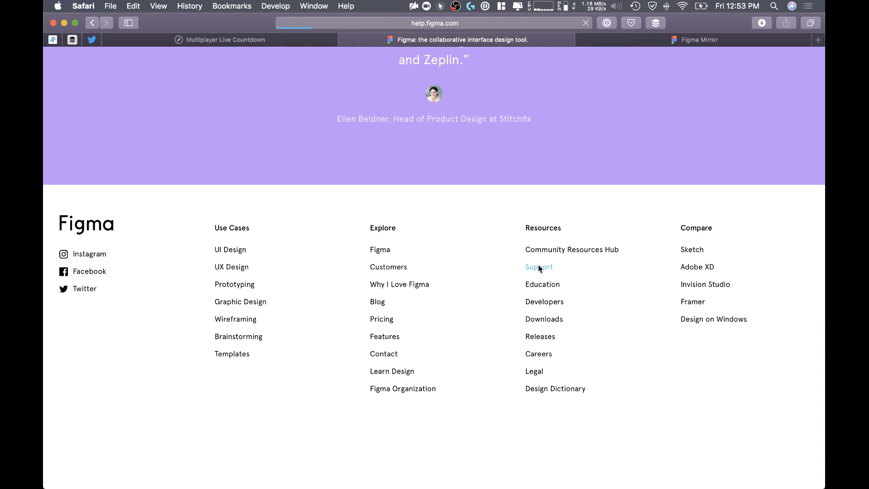
Step: Search the Help Center for "proto" and open the Creating Prototypes article
{"action": "scroll", "coordinate": [408, 286], "scroll_direction": "down", "scroll_amount": 3}
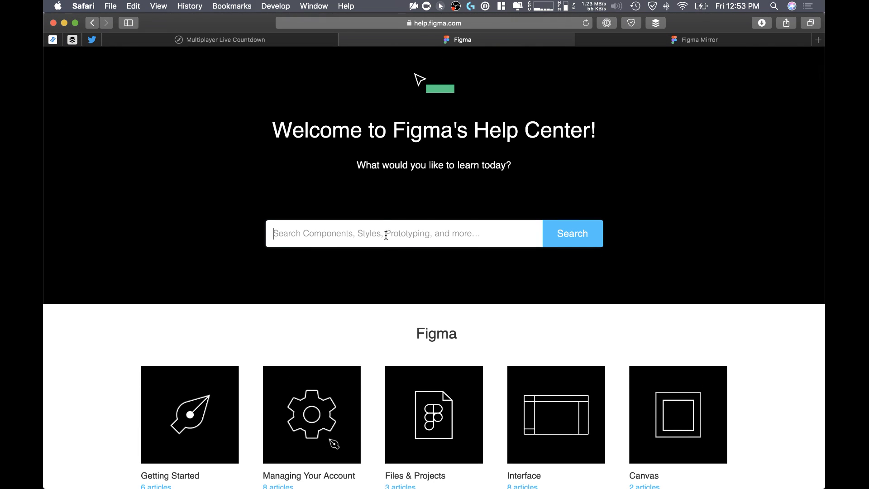
{"action": "type", "text": "proto"}
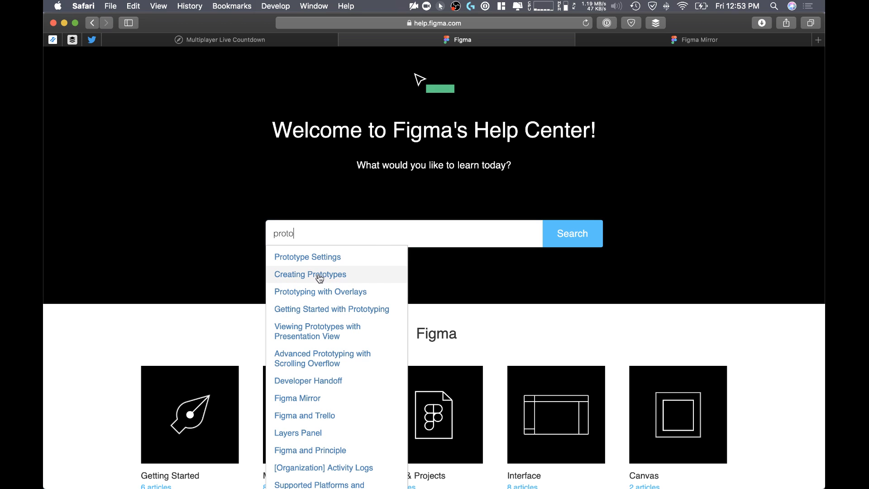
{"action": "left_click", "coordinate": [320, 280]}
Step: Read the Creating Prototypes article's sections on building a prototype, creating a connection and customizing the connection
{"action": "scroll", "coordinate": [310, 270], "scroll_direction": "down", "scroll_amount": 3}
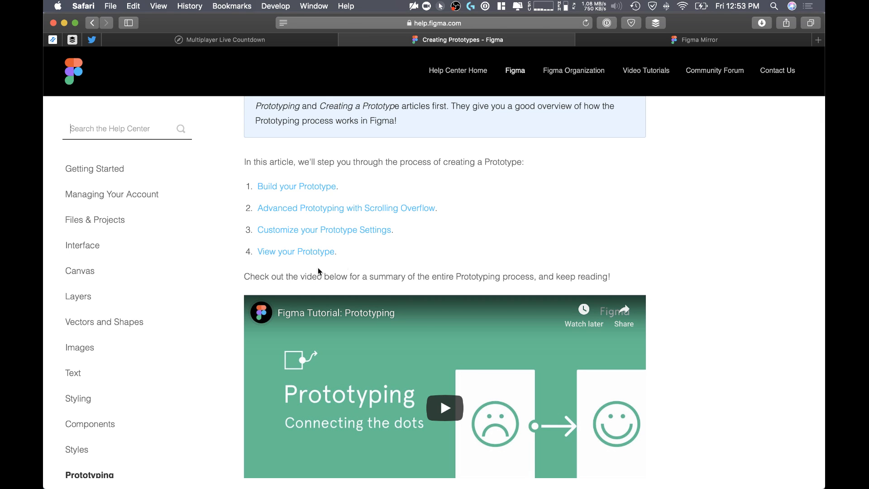
{"action": "scroll", "coordinate": [450, 297], "scroll_direction": "down", "scroll_amount": 3}
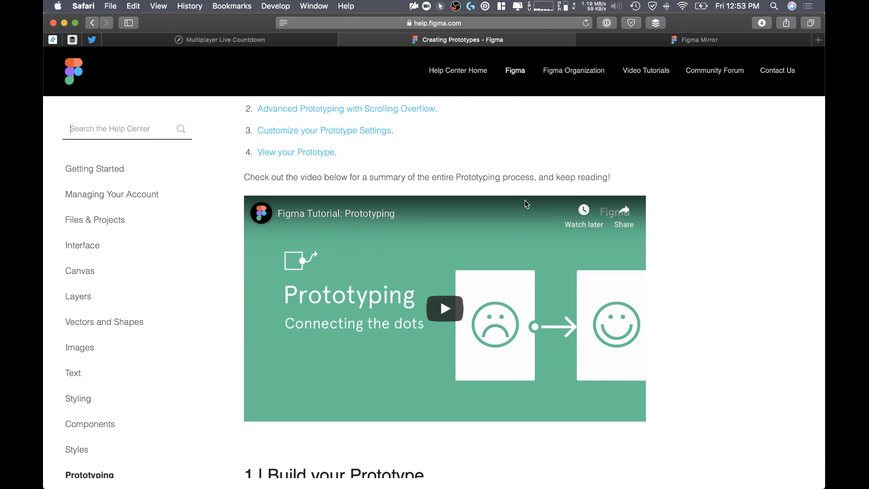
{"action": "scroll", "coordinate": [466, 253], "scroll_direction": "down", "scroll_amount": 9}
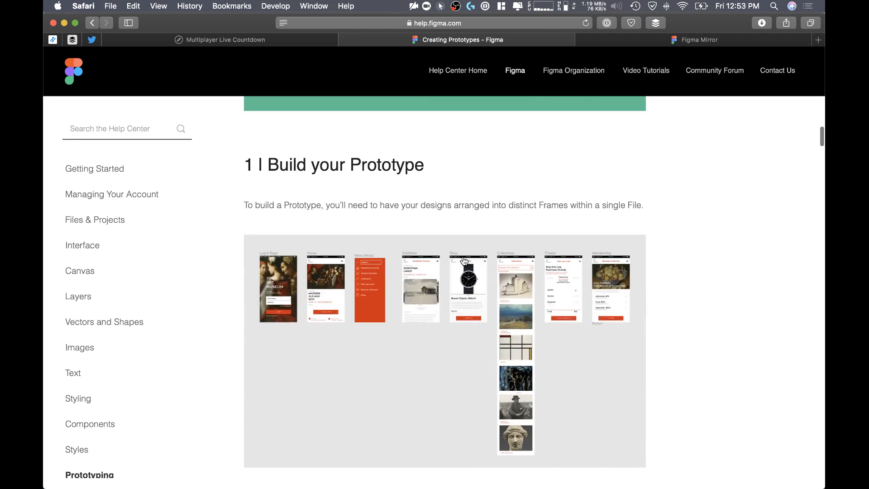
{"action": "mouse_move", "coordinate": [464, 260]}
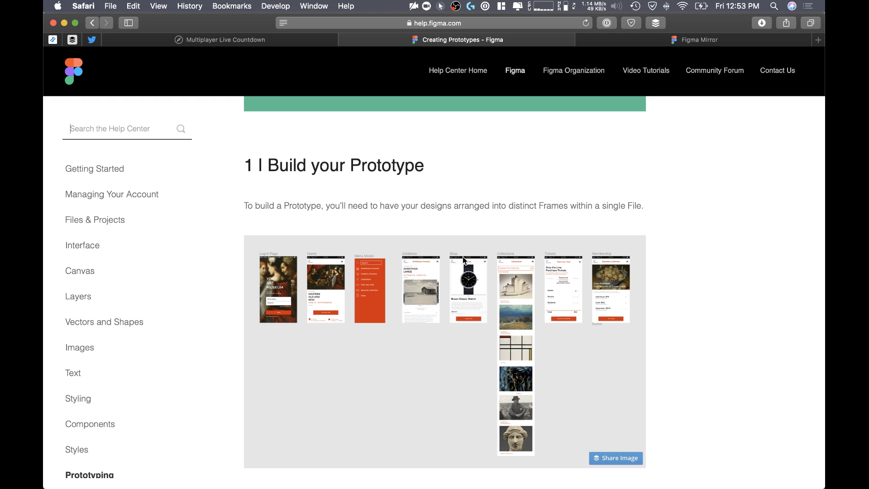
{"action": "scroll", "coordinate": [462, 256], "scroll_direction": "down", "scroll_amount": 15}
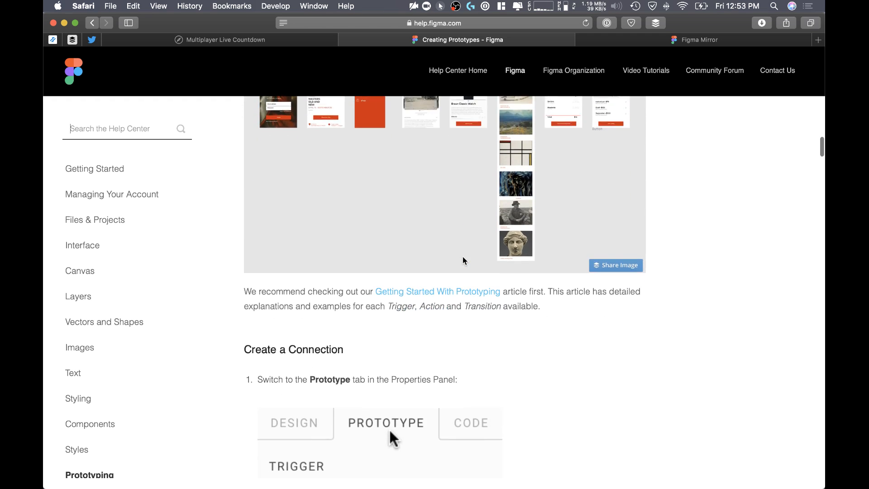
{"action": "scroll", "coordinate": [463, 256], "scroll_direction": "down", "scroll_amount": 10}
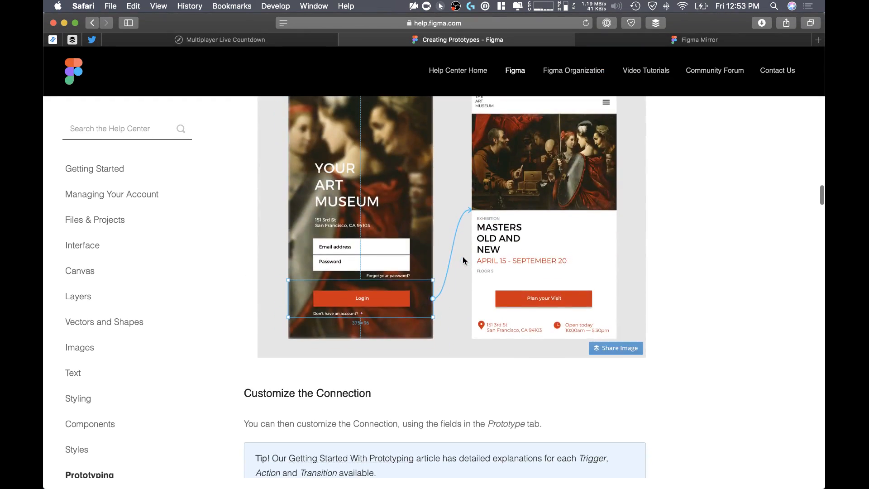
{"action": "scroll", "coordinate": [413, 416], "scroll_direction": "down", "scroll_amount": 10}
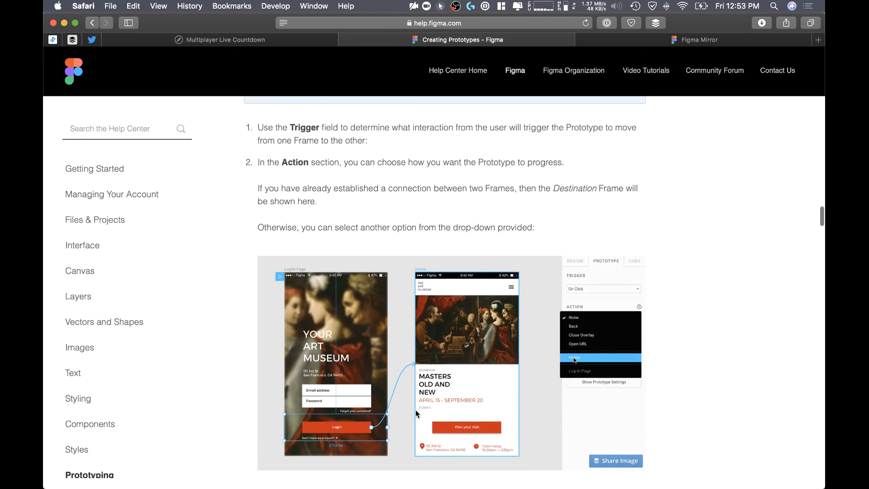
{"action": "scroll", "coordinate": [417, 413], "scroll_direction": "down", "scroll_amount": 3}
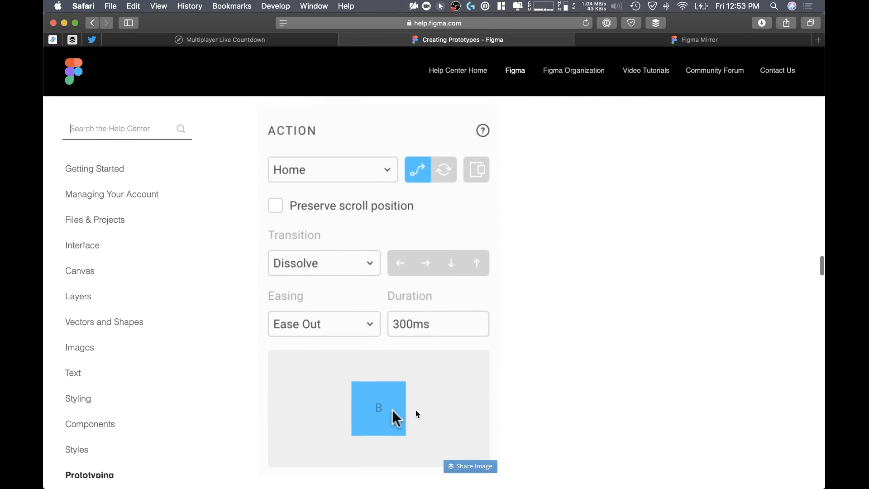
{"action": "scroll", "coordinate": [417, 413], "scroll_direction": "up", "scroll_amount": 15}
{"action": "scroll", "coordinate": [416, 413], "scroll_direction": "up", "scroll_amount": 5}
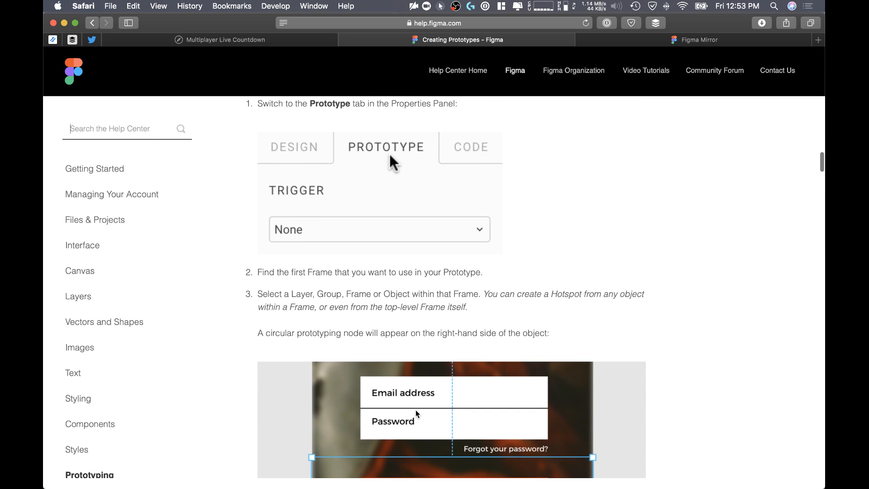